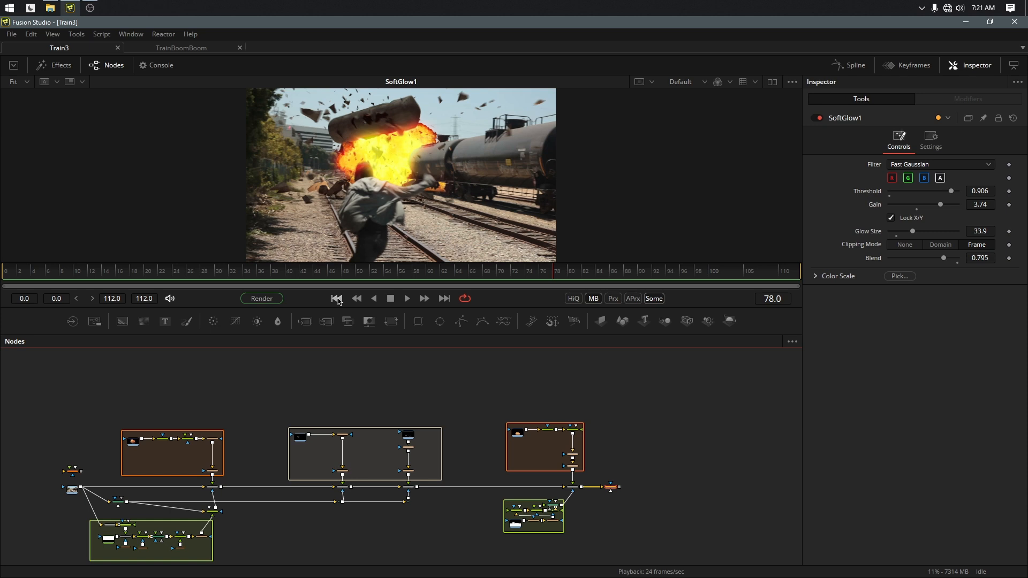
Step: Review the finished exploding train composite in an enlarged viewer by playing it and scrubbing through the explosion frames
click(107, 65)
click(336, 529)
click(408, 529)
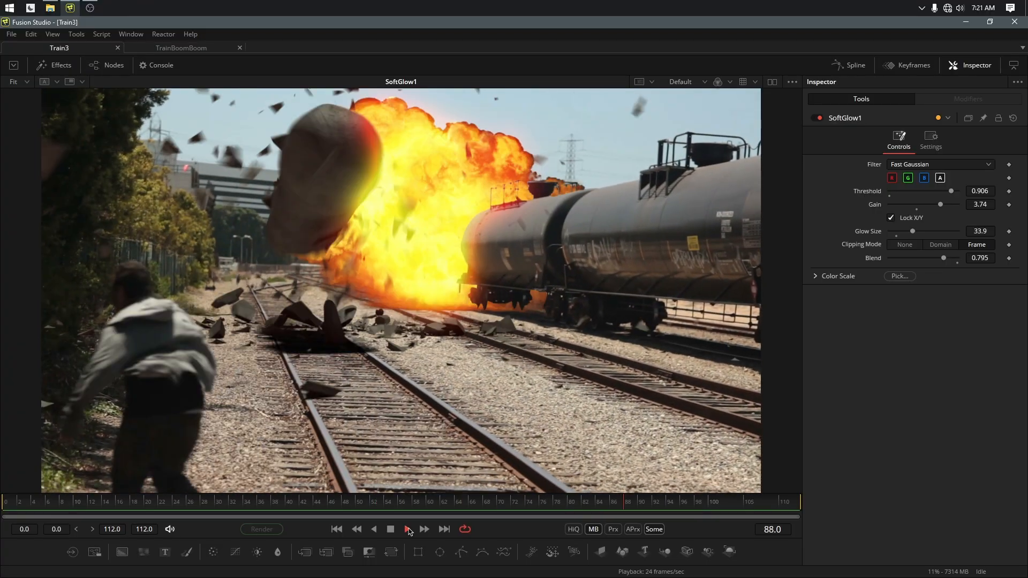
click(407, 529)
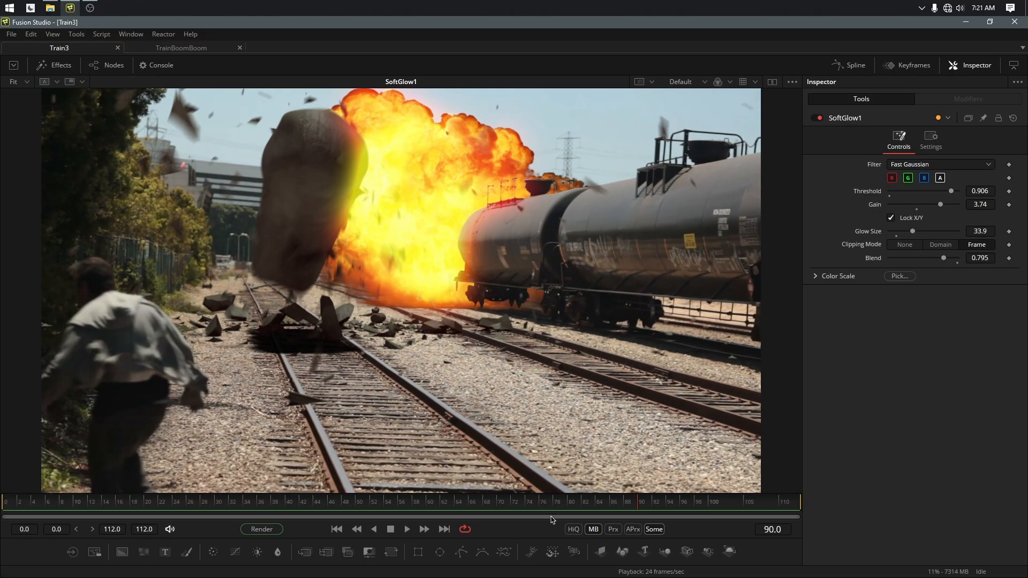
click(532, 507)
drag(532, 510, 545, 510)
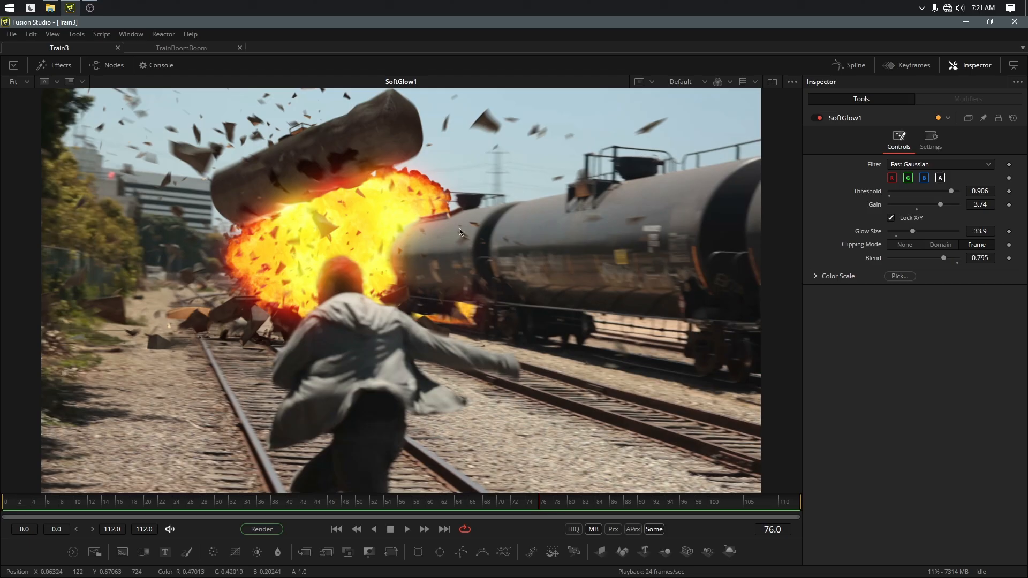
drag(605, 510, 731, 510)
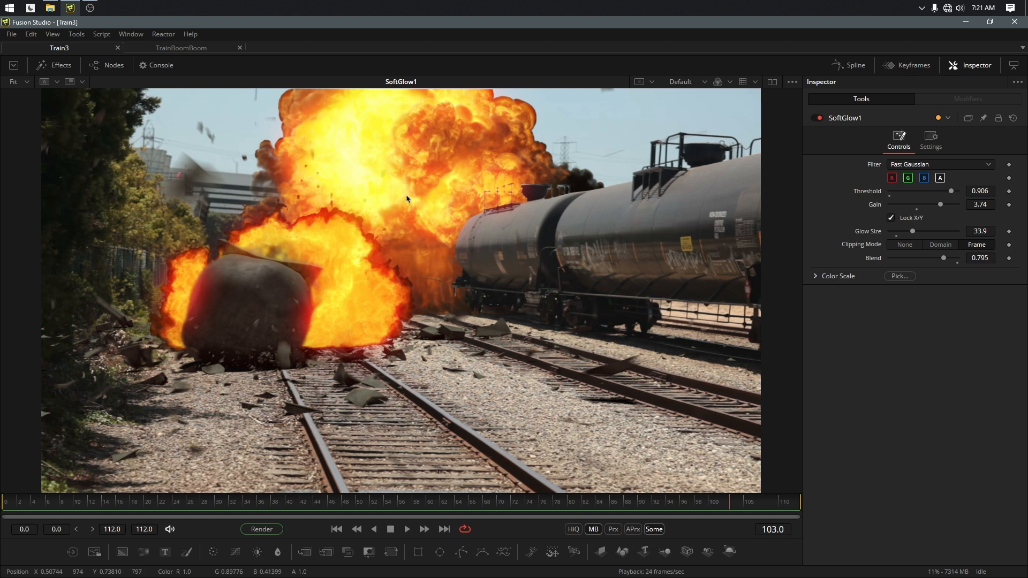
click(110, 65)
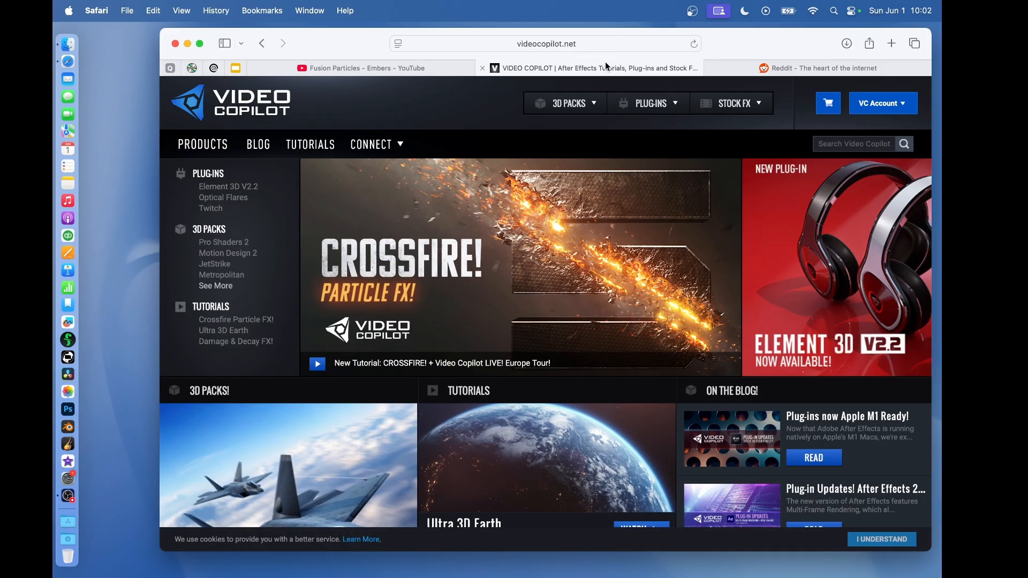
Step: Browse the Video Copilot tutorials list to find the Explosive Training tutorial
click(318, 149)
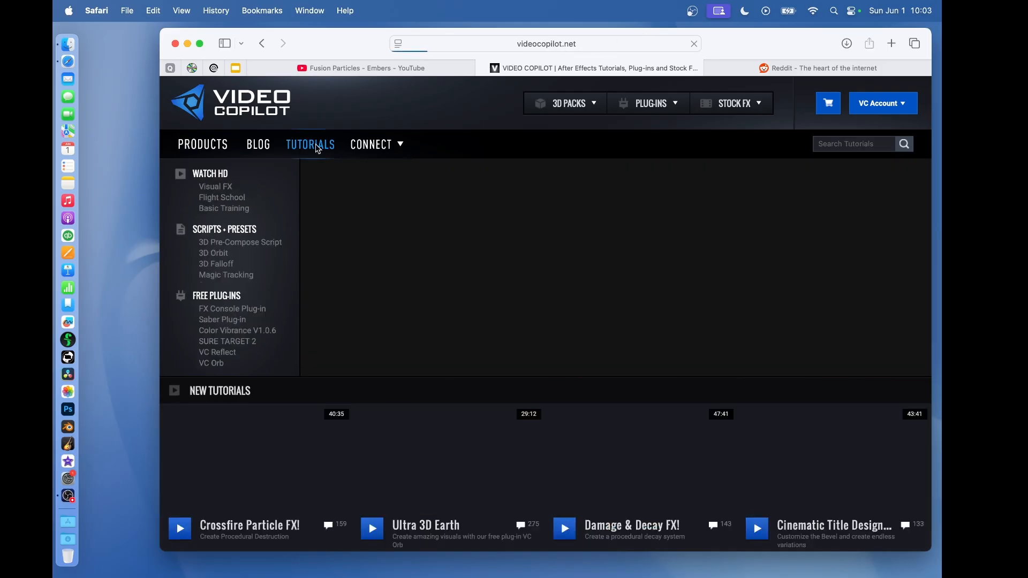
scroll(592, 443, down, 10)
scroll(592, 443, down, 15)
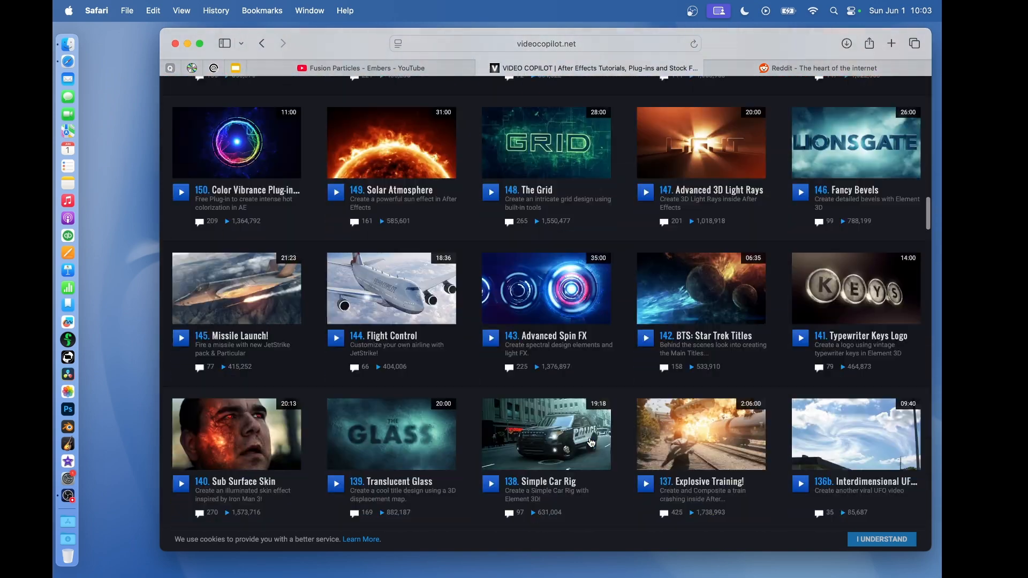
click(723, 308)
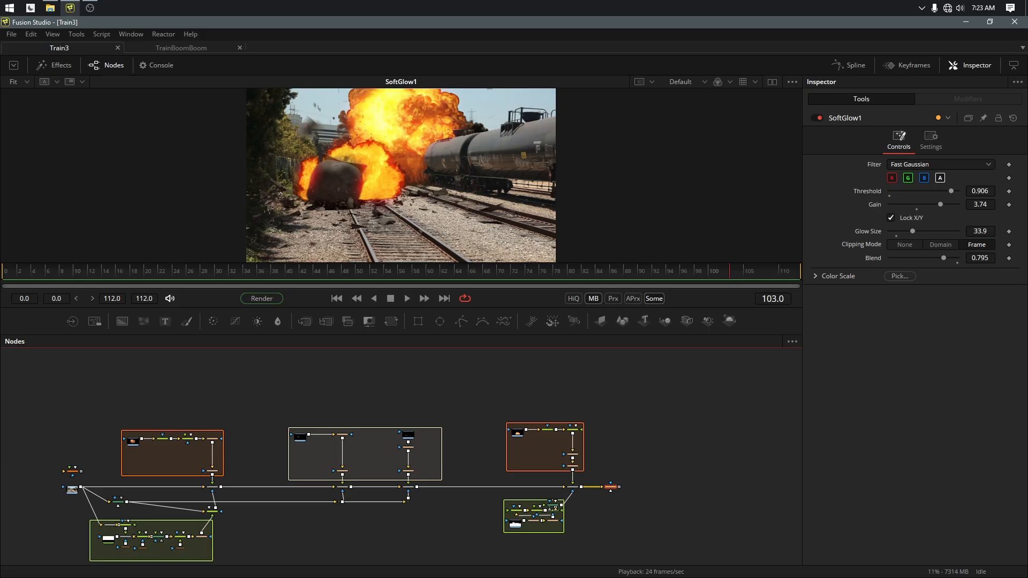
Step: Switch to File Explorer and examine the clips in the Exploding Train project's Footage folder and its Mine subfolder
key(alt+Tab)
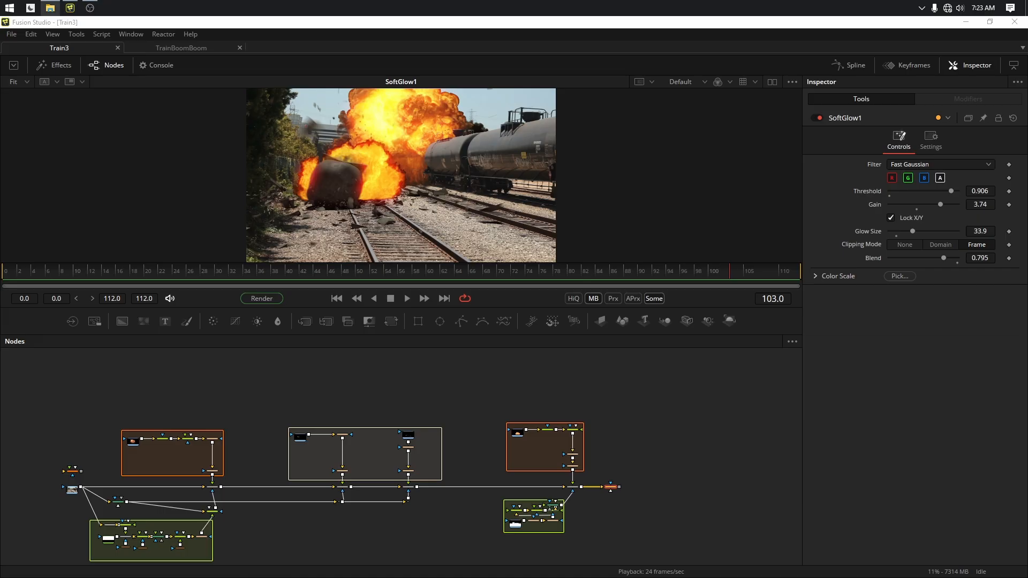
drag(1027, 95, 302, 95)
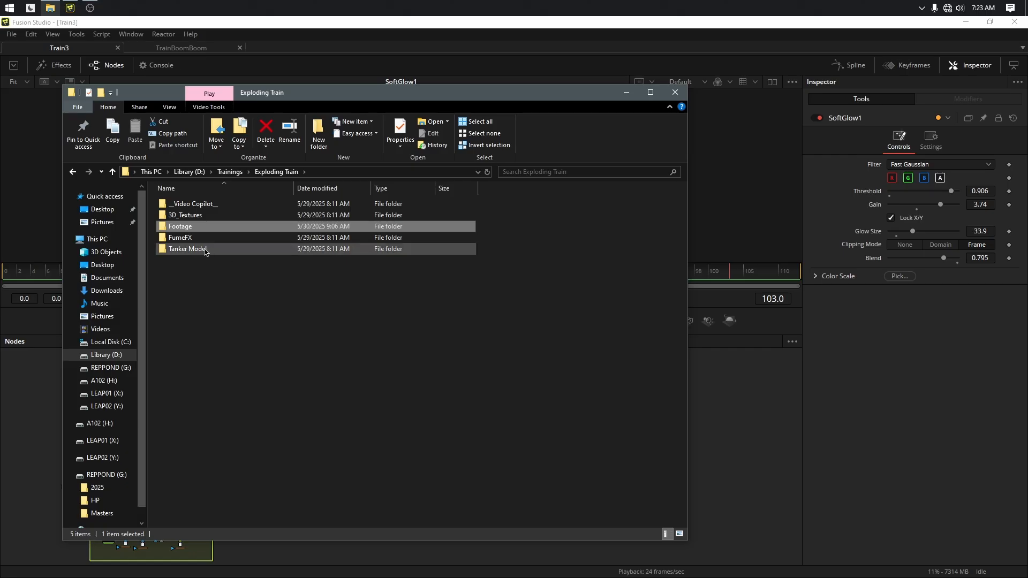
double_click(183, 232)
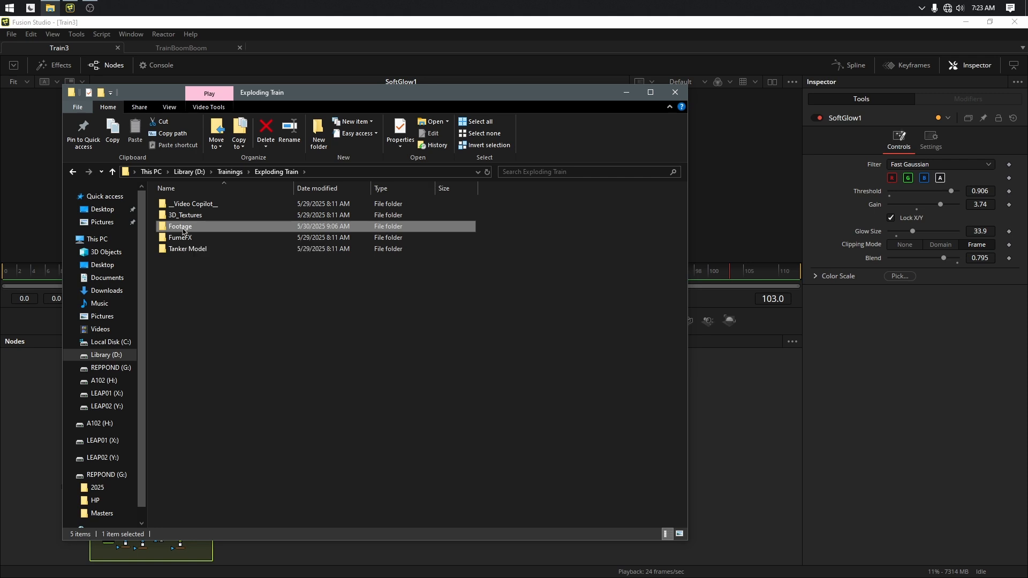
drag(235, 260, 532, 191)
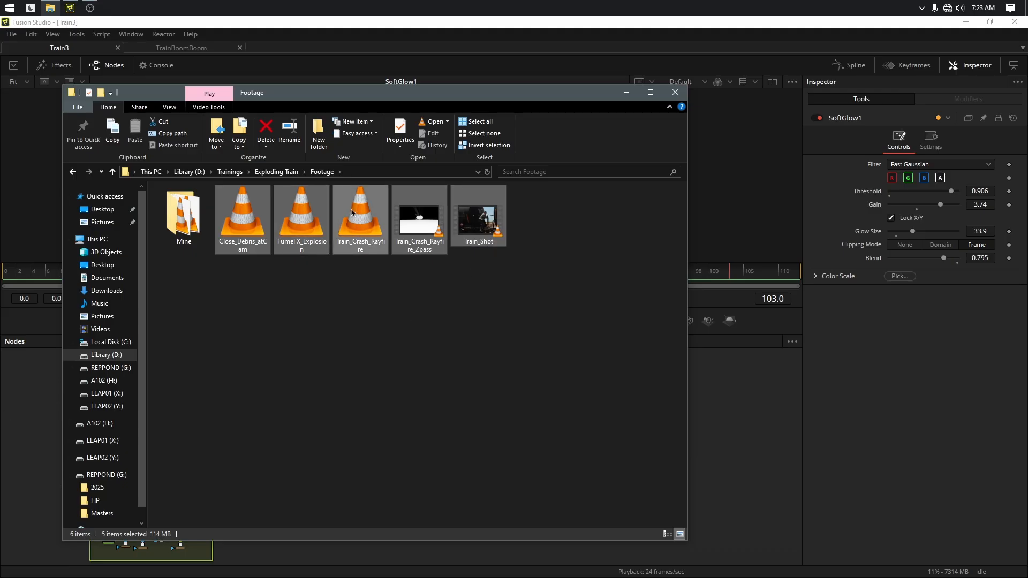
double_click(184, 230)
drag(170, 261, 482, 224)
click(329, 289)
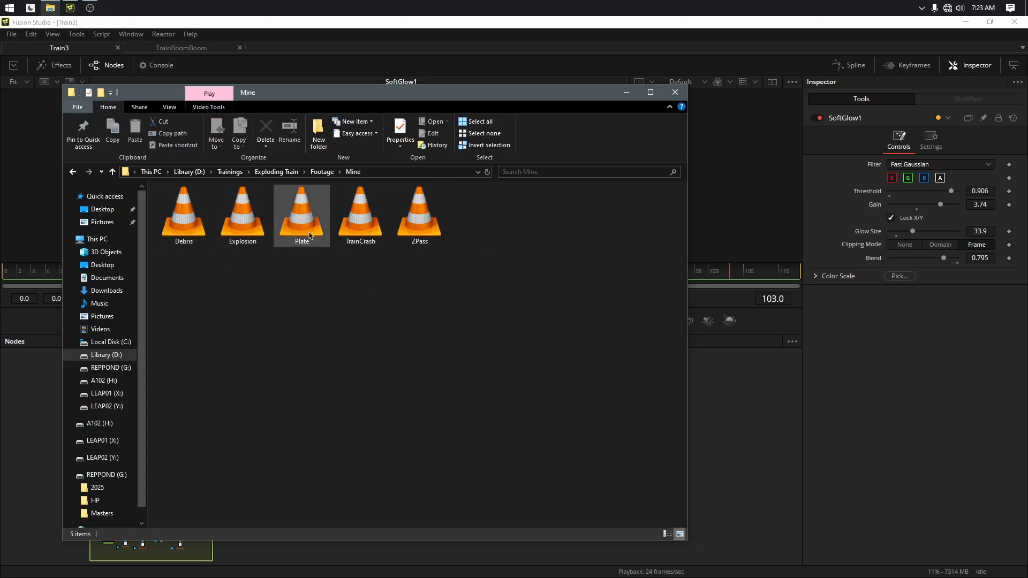
Step: Inspect the format details of the Plate and TrainCrash clips with MediaInfo, and move the file window out of the way
right_click(309, 231)
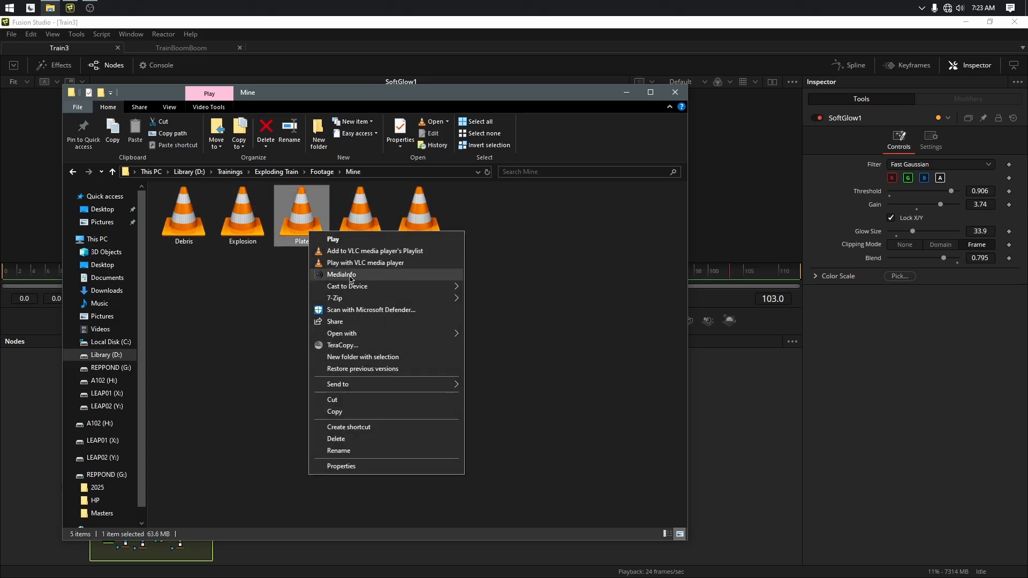
click(351, 276)
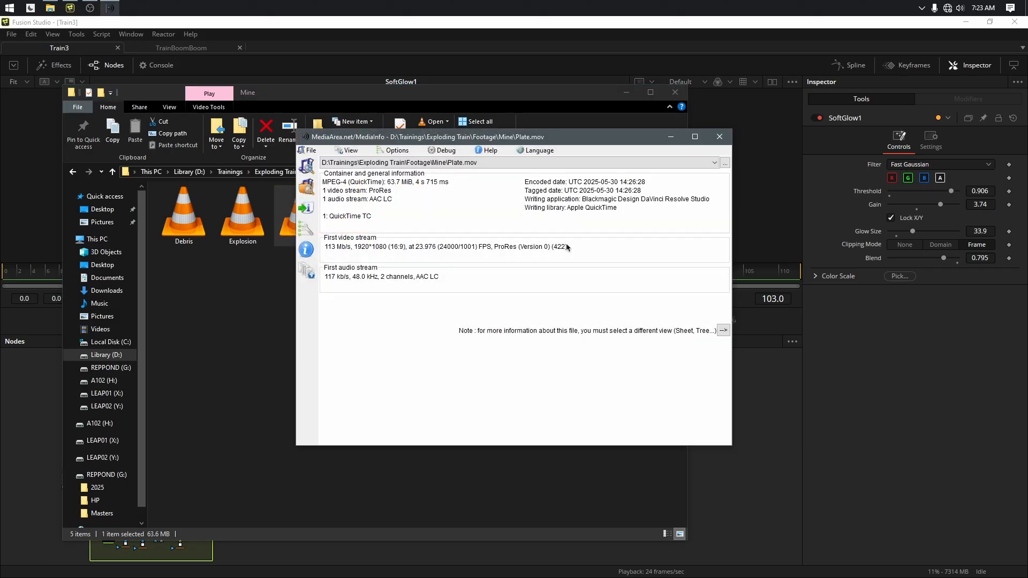
click(719, 137)
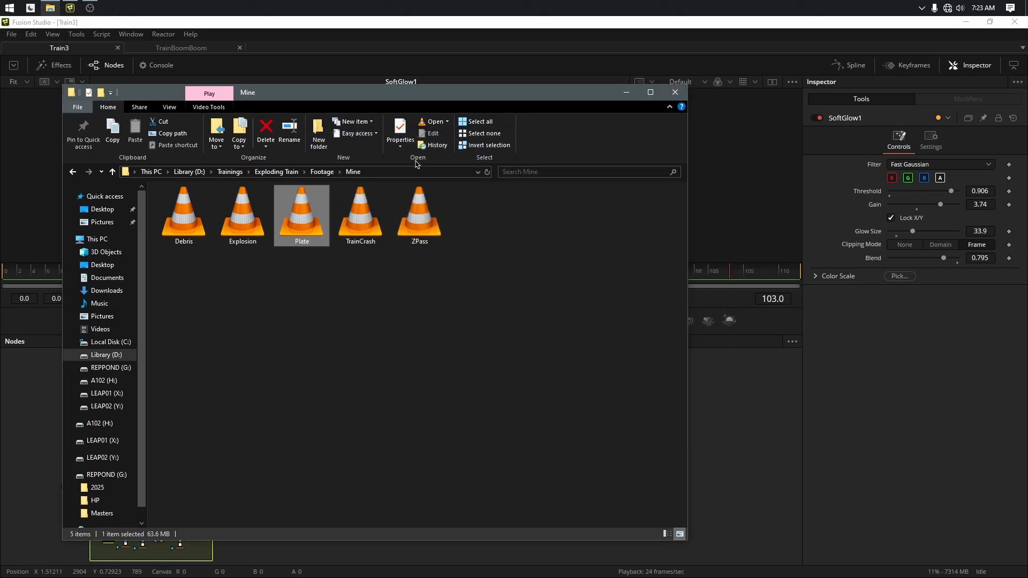
right_click(360, 227)
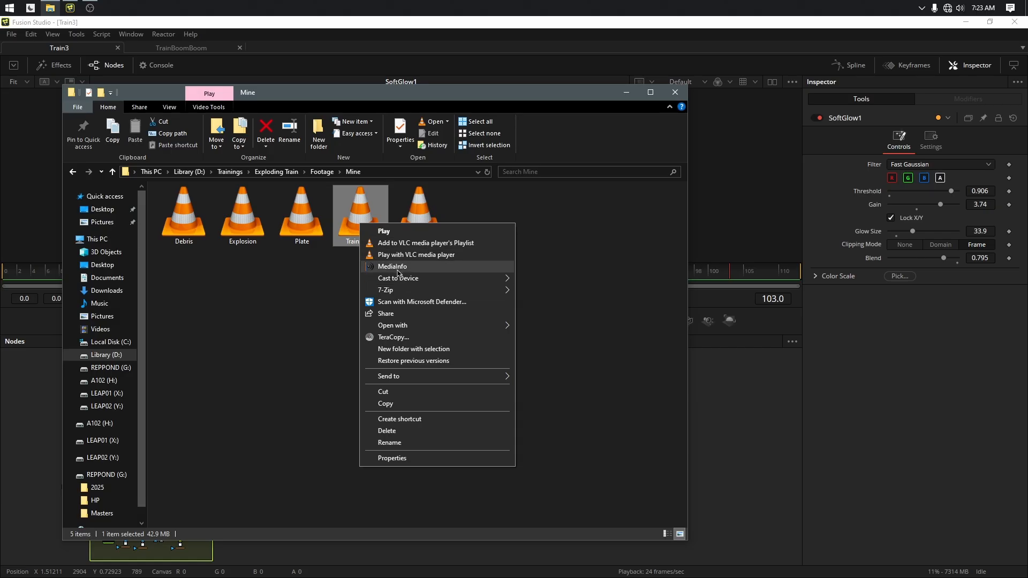
click(396, 267)
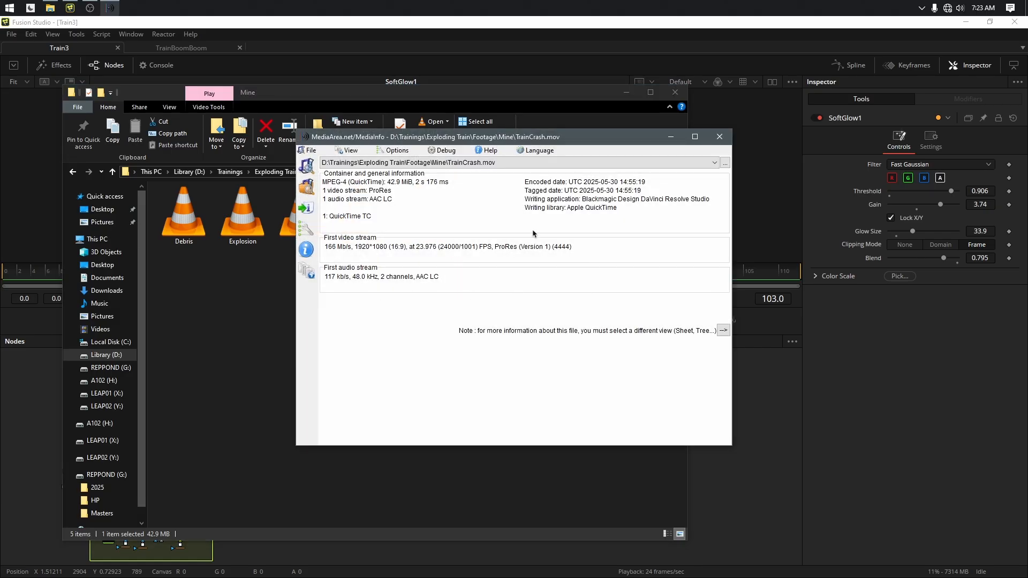
click(719, 137)
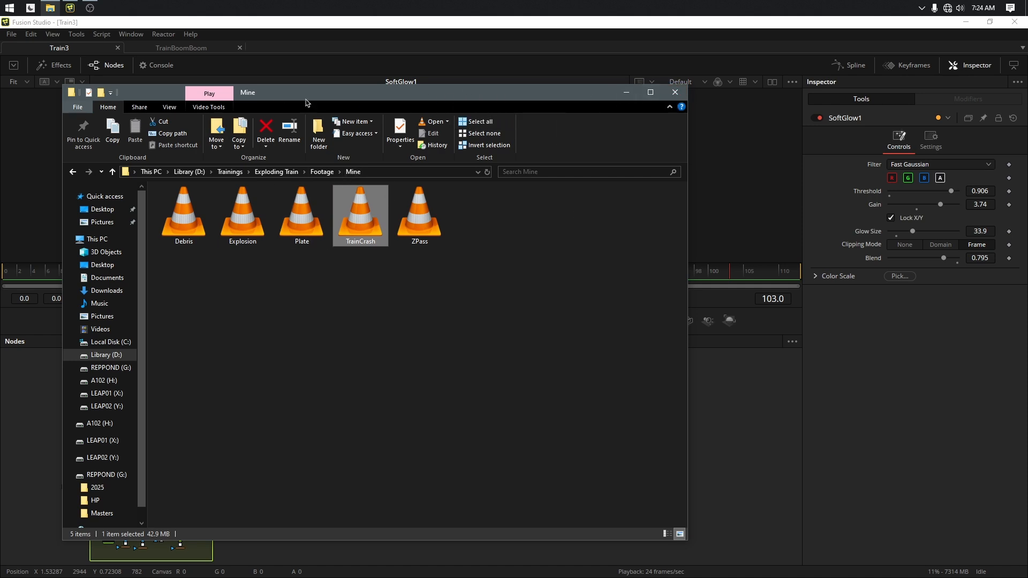
drag(302, 97, 1027, 88)
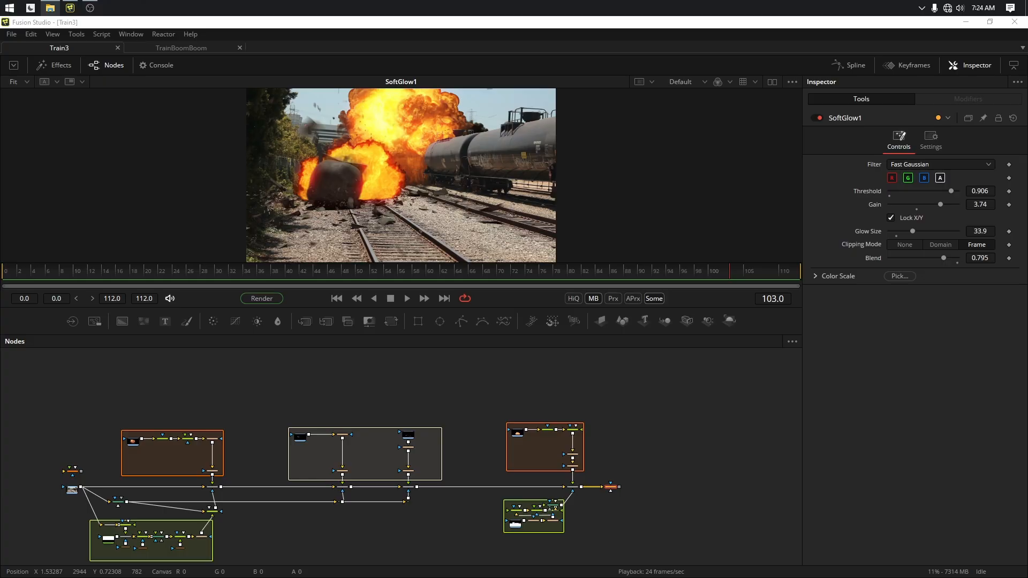
Step: Create a new composition and switch it to a single viewer
click(11, 34)
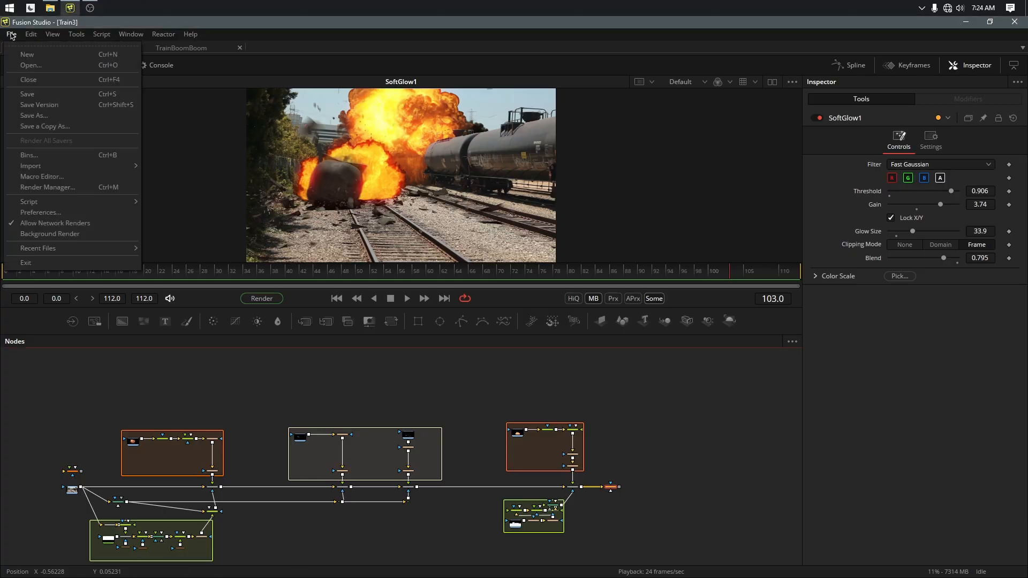
click(28, 55)
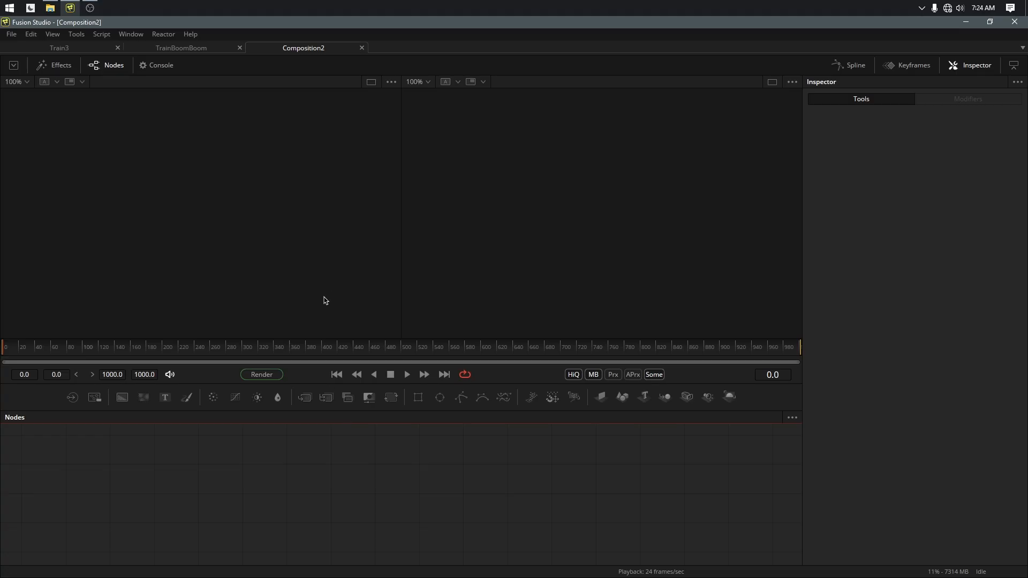
click(371, 83)
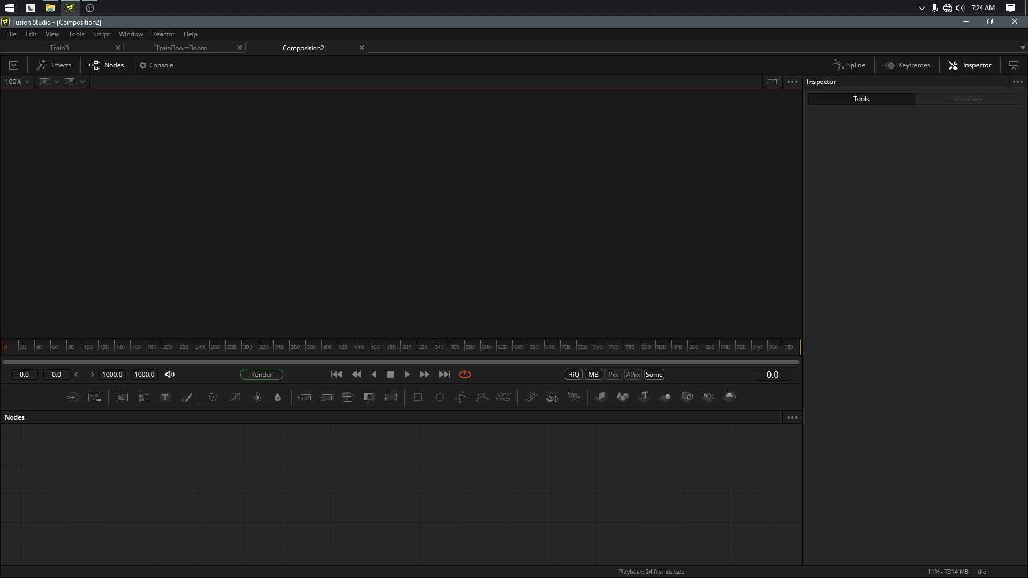
Step: Add the Plate.mov clip to the node graph and display it fitted in the viewer, with a taller node area
drag(292, 517, 89, 494)
key(1)
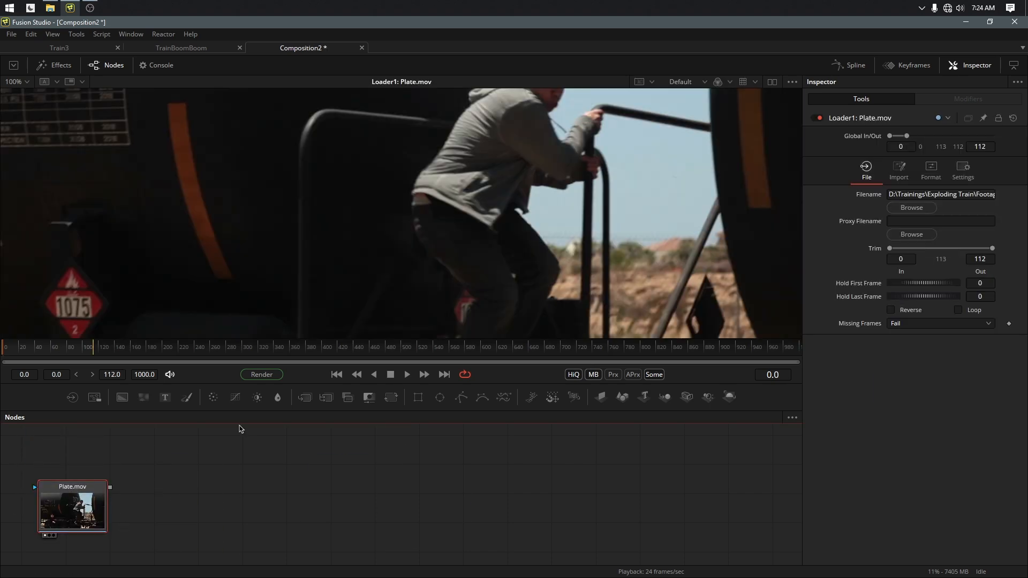
click(25, 81)
click(22, 96)
drag(478, 384, 479, 311)
drag(67, 444, 108, 450)
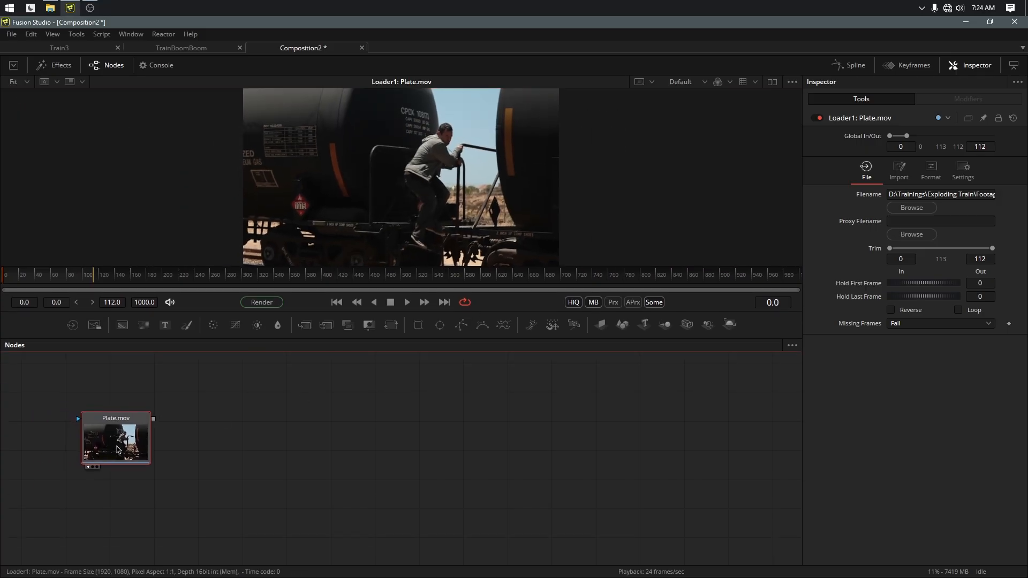
scroll(210, 448, down, 3)
drag(172, 445, 92, 455)
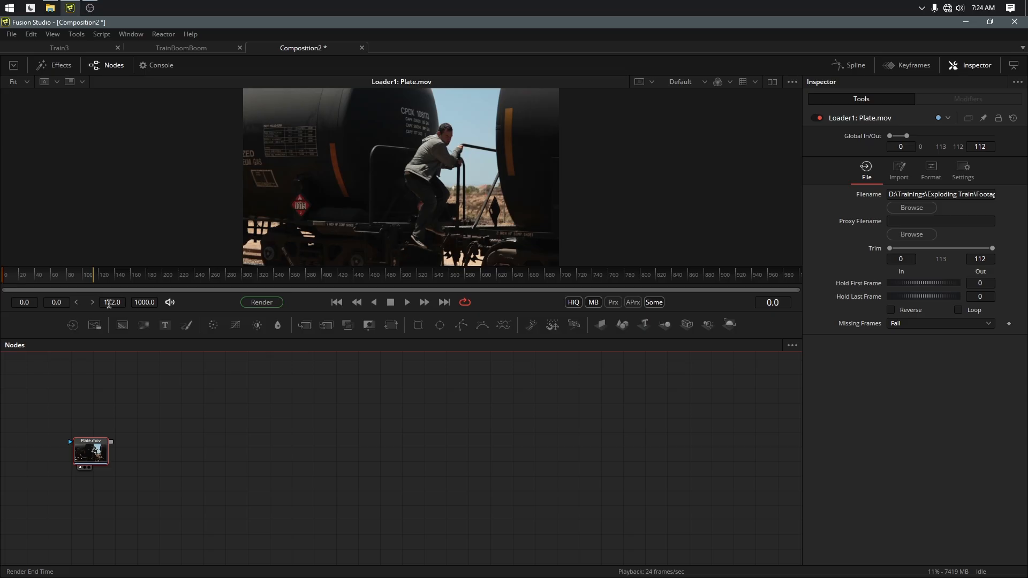
Step: Set the composition's global end time to frame 112
click(139, 301)
text(112)
key(Return)
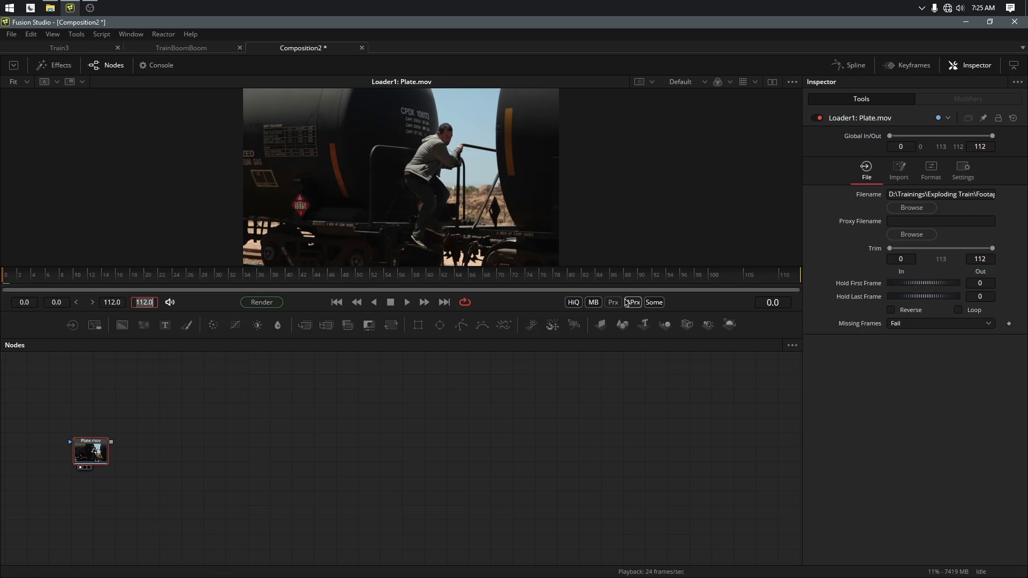
Step: Play and scrub through the plate footage, and examine the trees and tank cars at frame 112 up close
drag(793, 282, 5, 281)
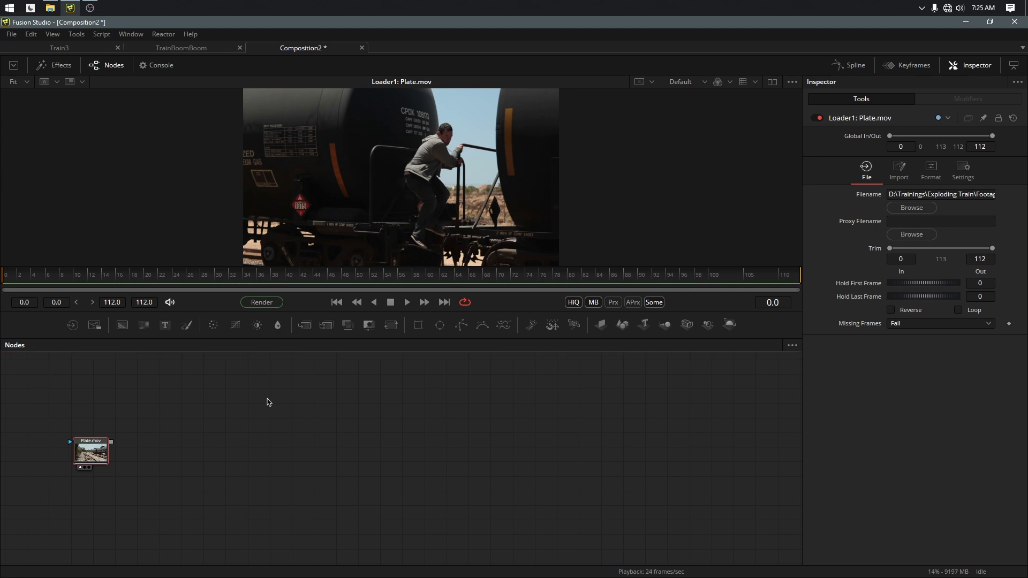
click(408, 303)
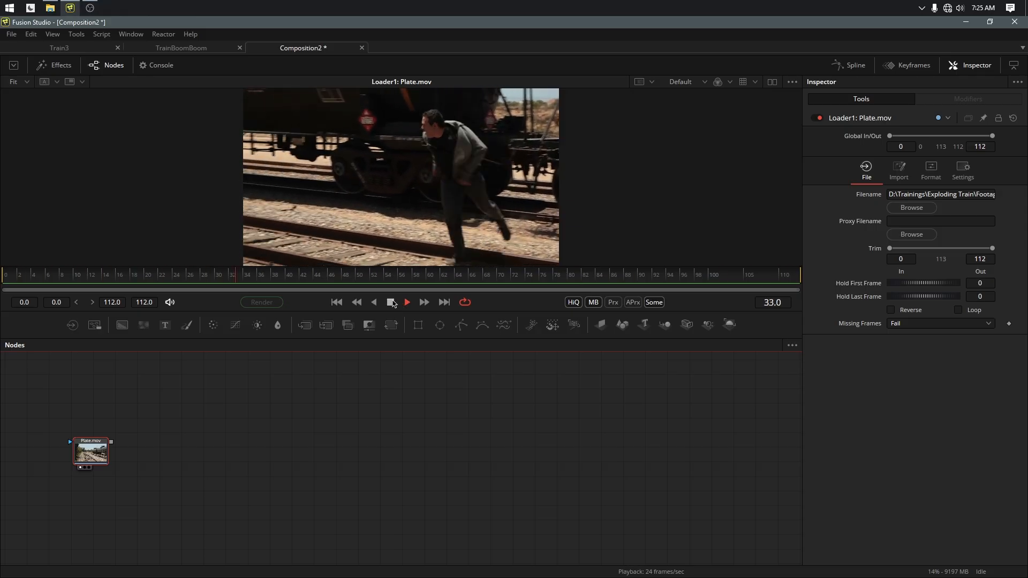
click(391, 303)
drag(303, 276, 810, 310)
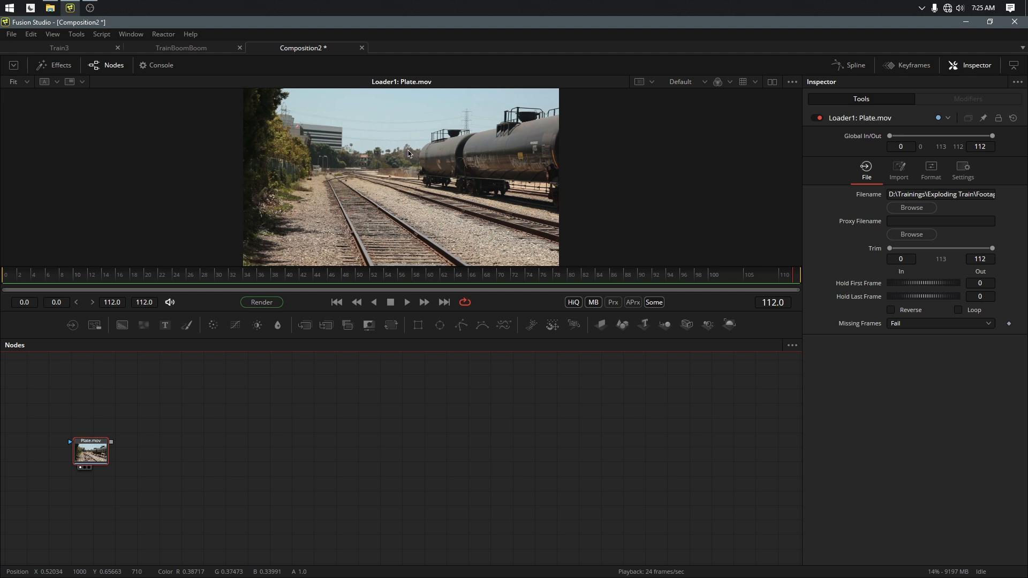
scroll(398, 151, up, 10)
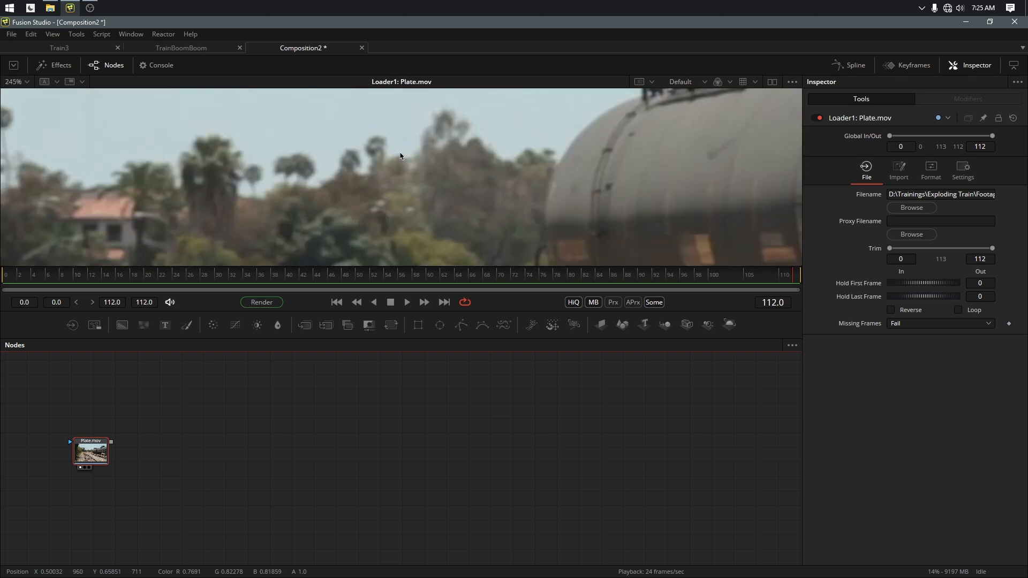
scroll(437, 174, down, 12)
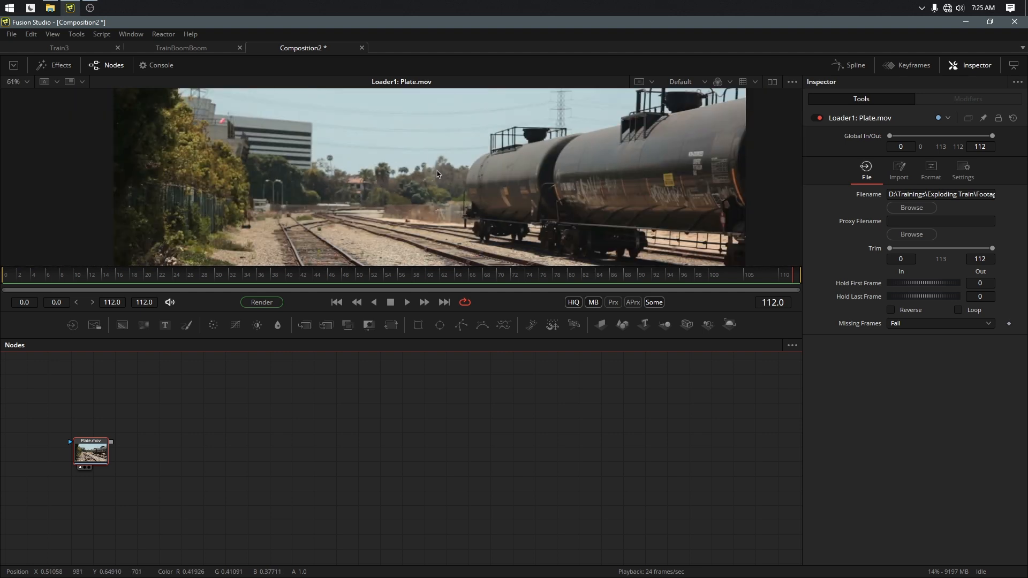
drag(441, 206, 426, 197)
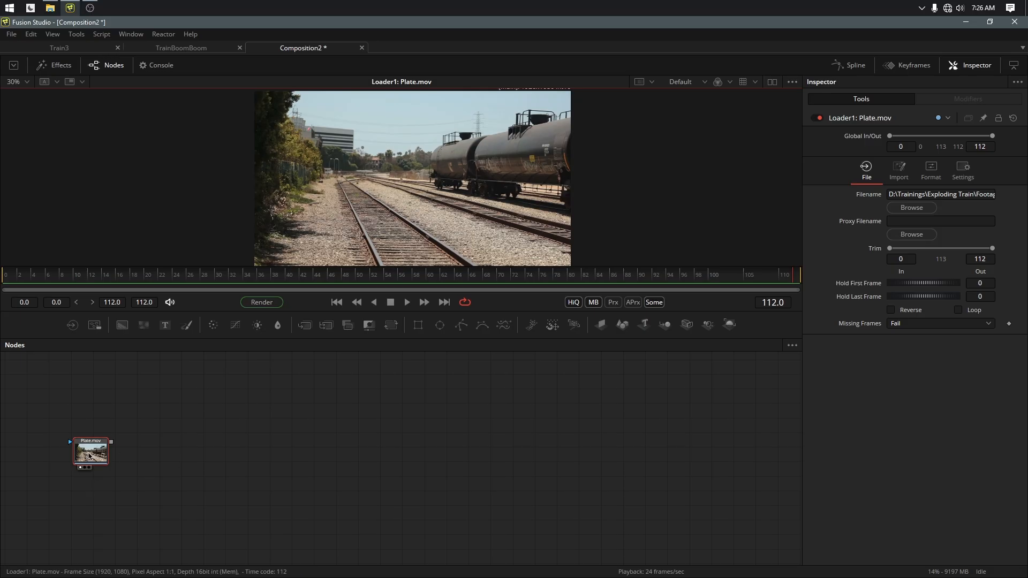
Step: Add a Planar Tracker node after the Plate.mov loader
key(shift+space)
text(pla)
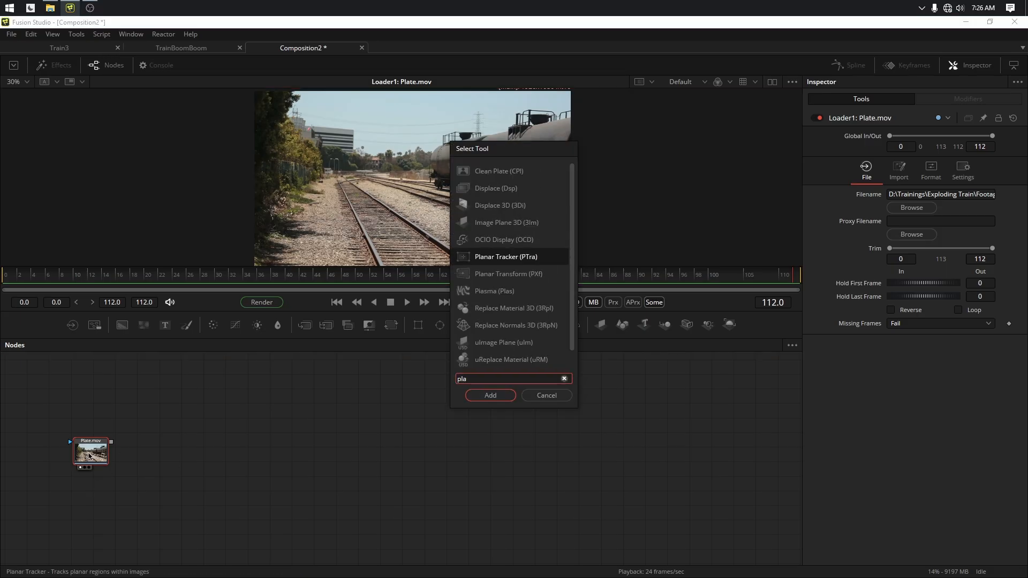
click(468, 399)
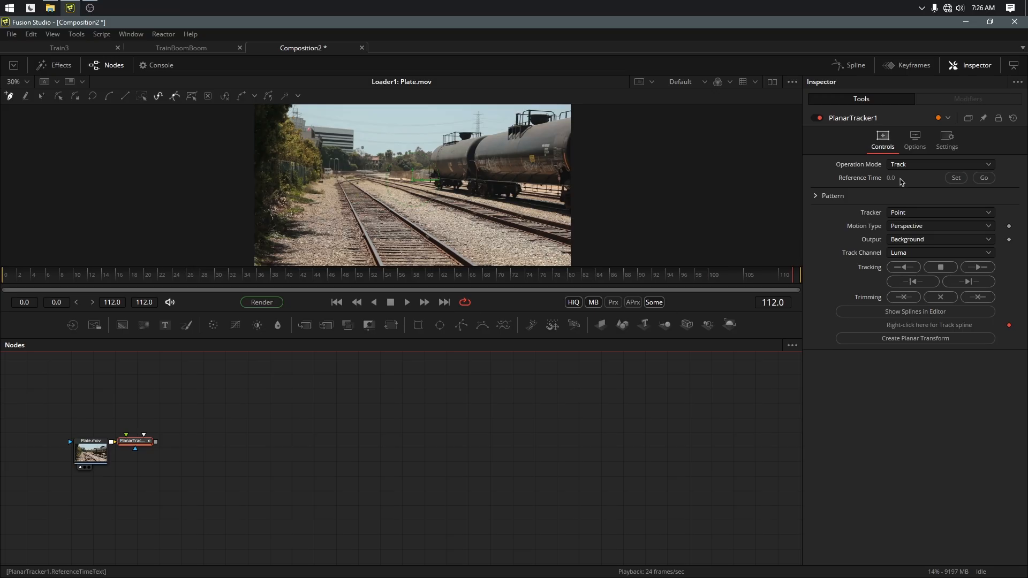
Step: Set the planar tracker's reference time to frame 112 and its motion type to Translation, Rotation
click(958, 179)
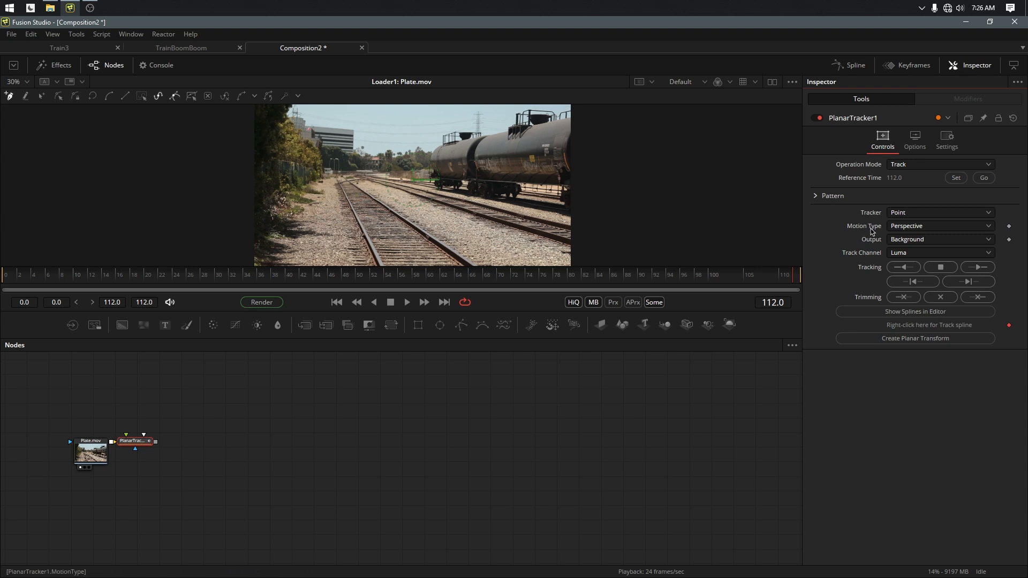
click(916, 231)
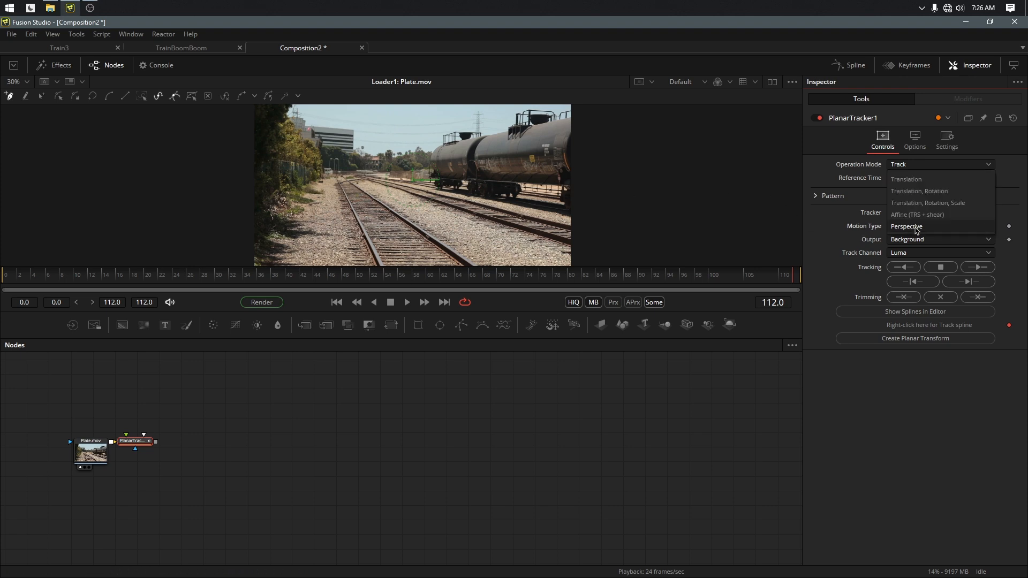
click(918, 191)
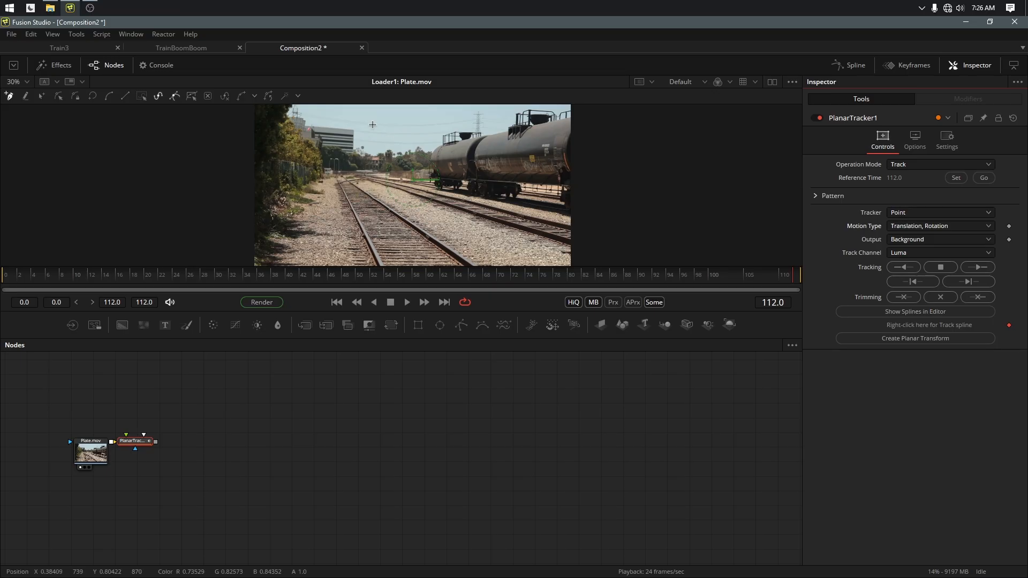
Step: Draw a closed tracking pattern around the sky, distant trees and tank car tops, and refine its lower-middle and upper-left points
click(375, 116)
click(356, 155)
click(444, 152)
click(485, 143)
click(505, 139)
click(493, 107)
click(436, 116)
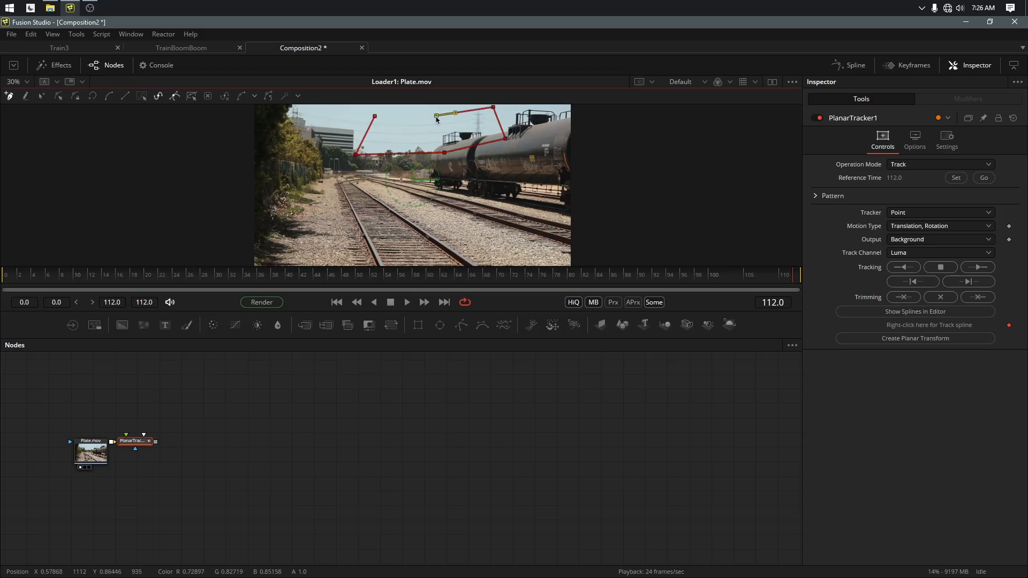
click(375, 117)
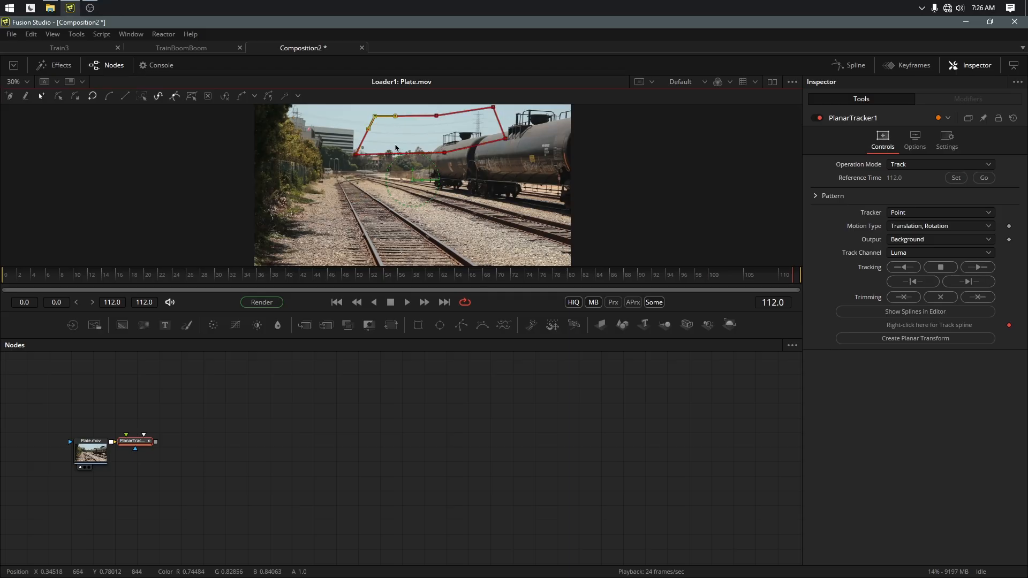
drag(445, 153, 413, 162)
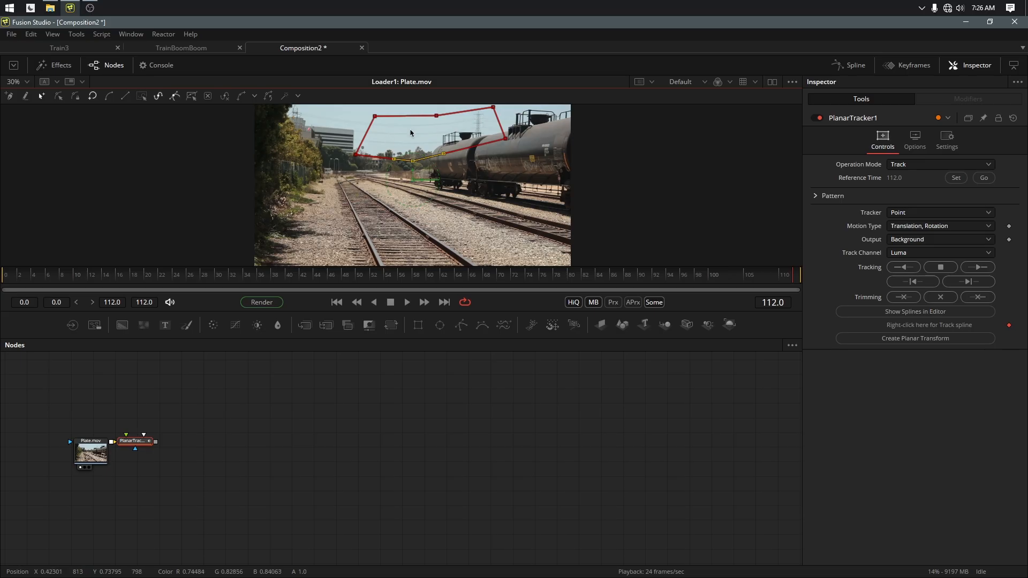
drag(375, 116, 366, 117)
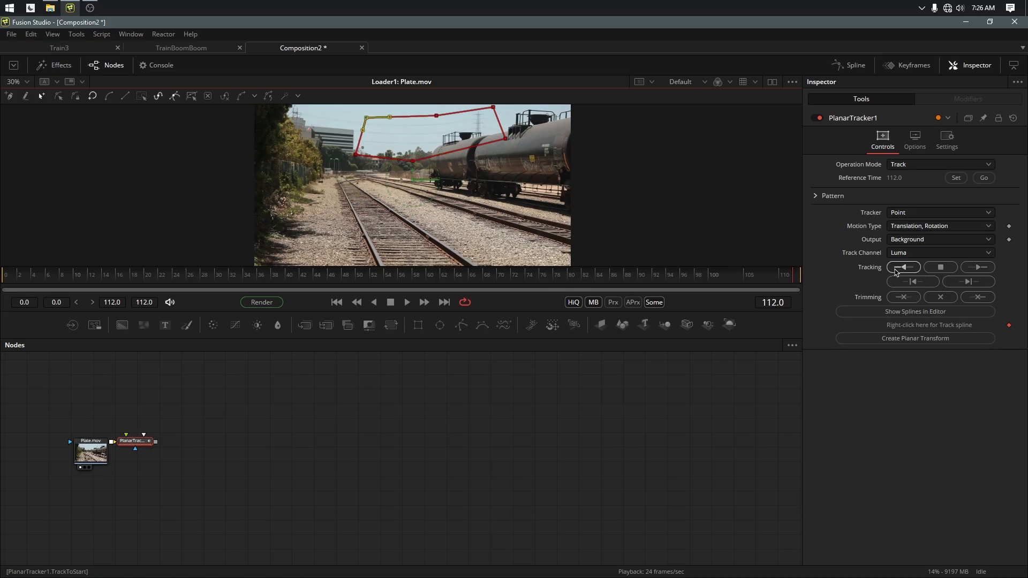
Step: Track the pattern backward from frame 112, and create a Planar Transform node from the track, placed apart from the other nodes
click(897, 272)
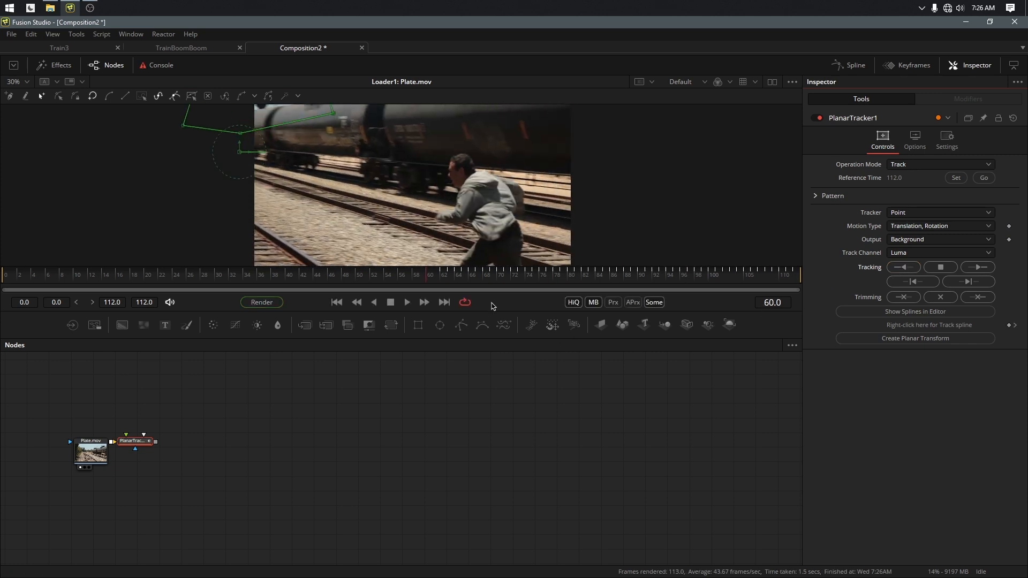
drag(434, 283, 809, 296)
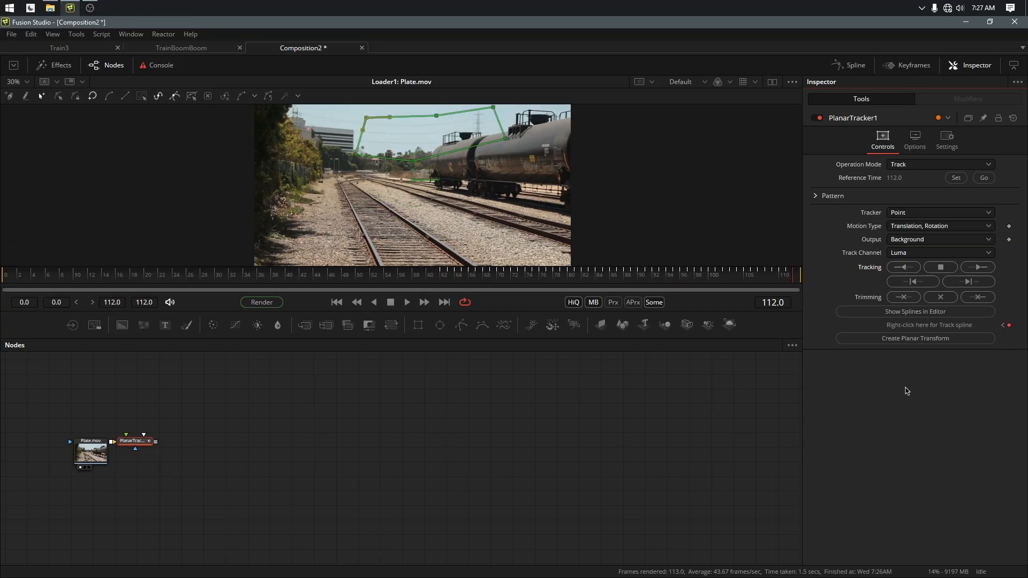
click(903, 340)
drag(148, 424, 213, 413)
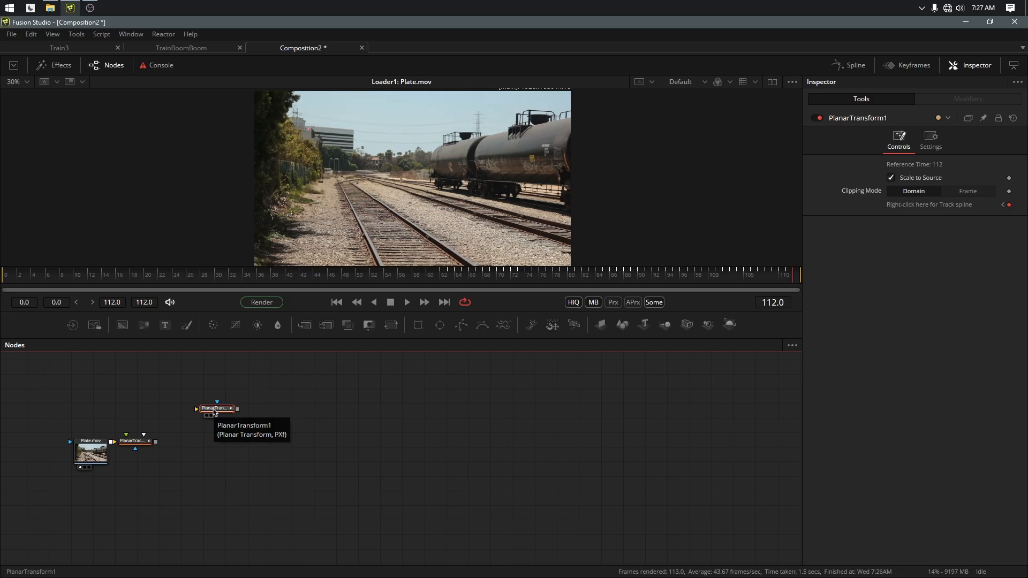
drag(214, 412, 251, 423)
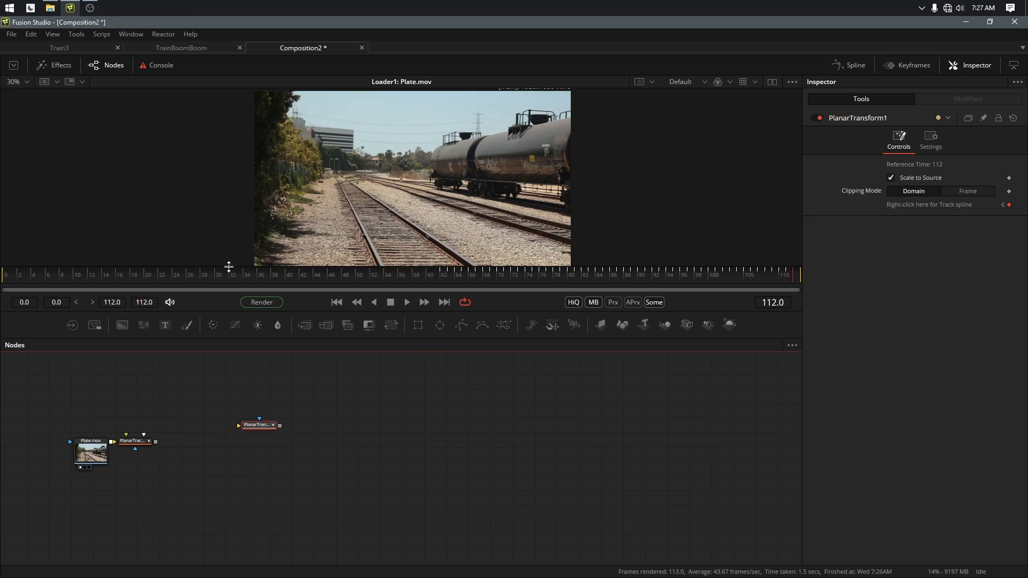
Step: Detach the Planar Tracker from the Plate.mov loader and move it aside in the node graph
drag(137, 445, 65, 443)
scroll(148, 450, down, 3)
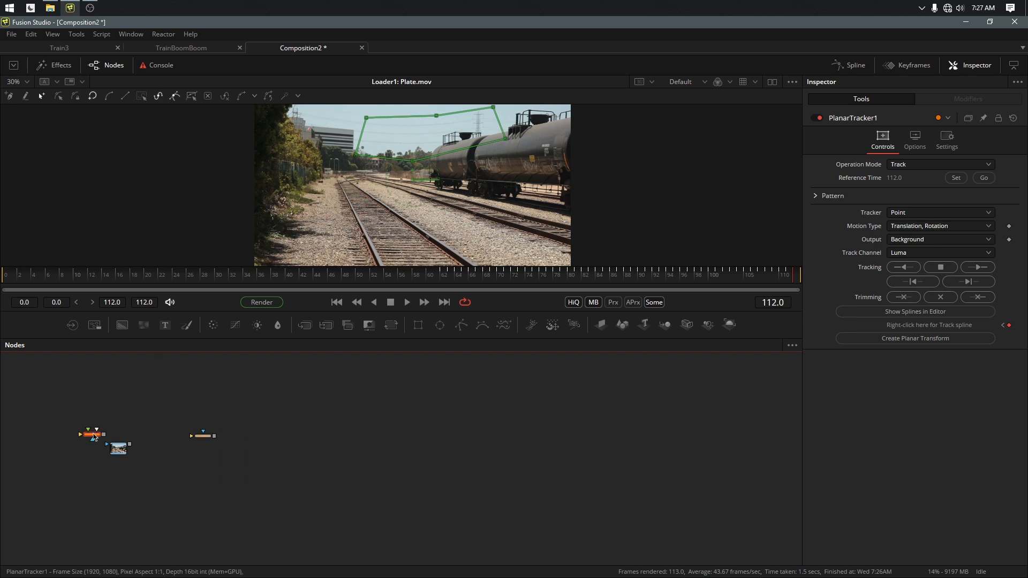
drag(94, 433, 25, 419)
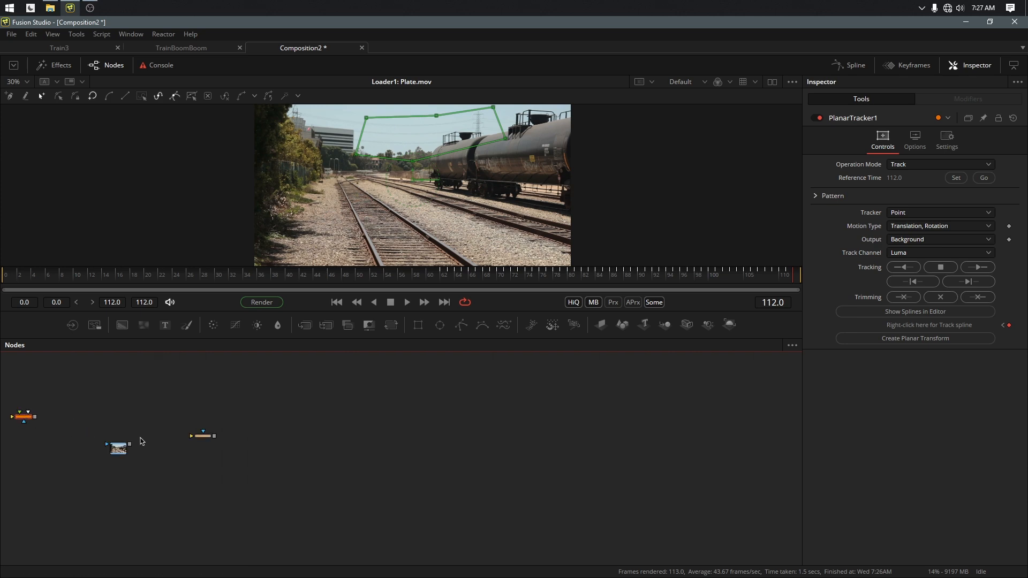
scroll(142, 442, up, 3)
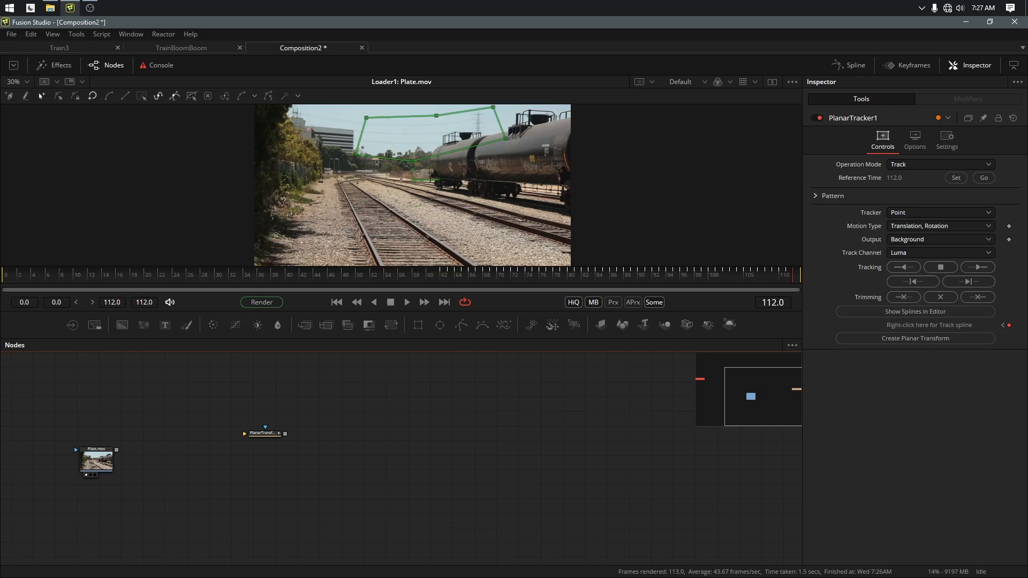
Step: Add the Explosion.mov clip above the Planar Transform, display it in the viewer and play it
drag(1027, 349, 212, 379)
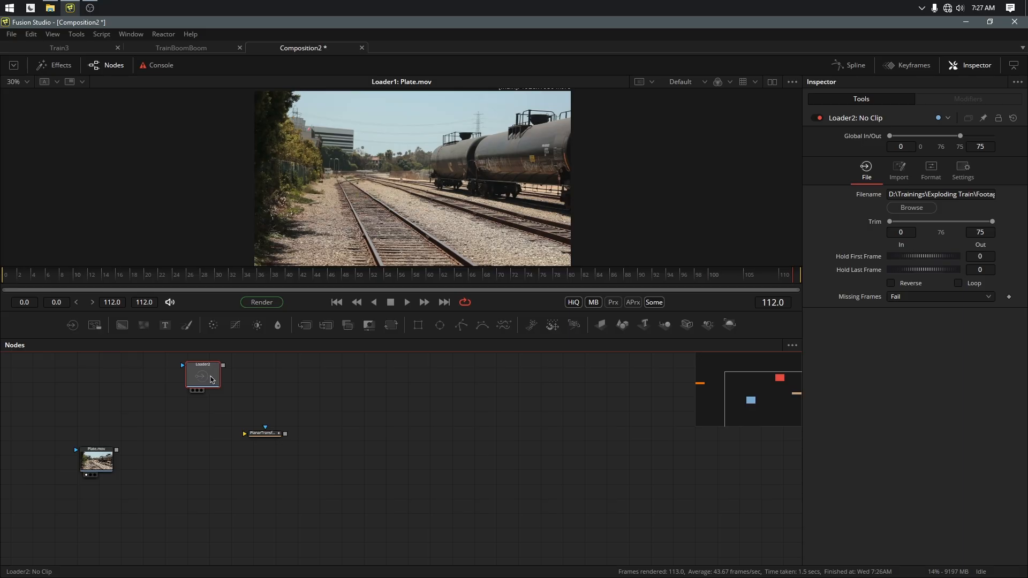
key(1)
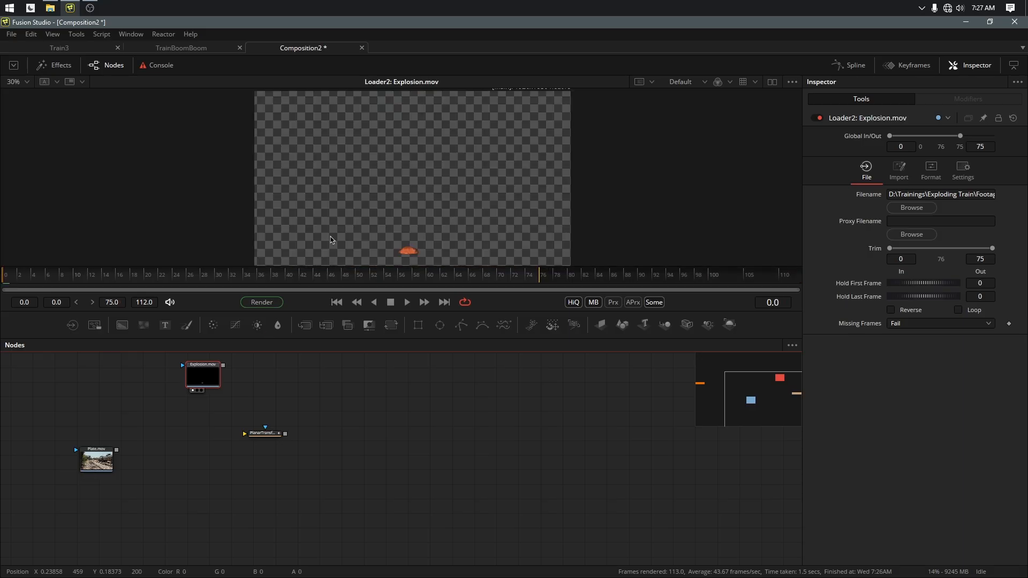
key(space)
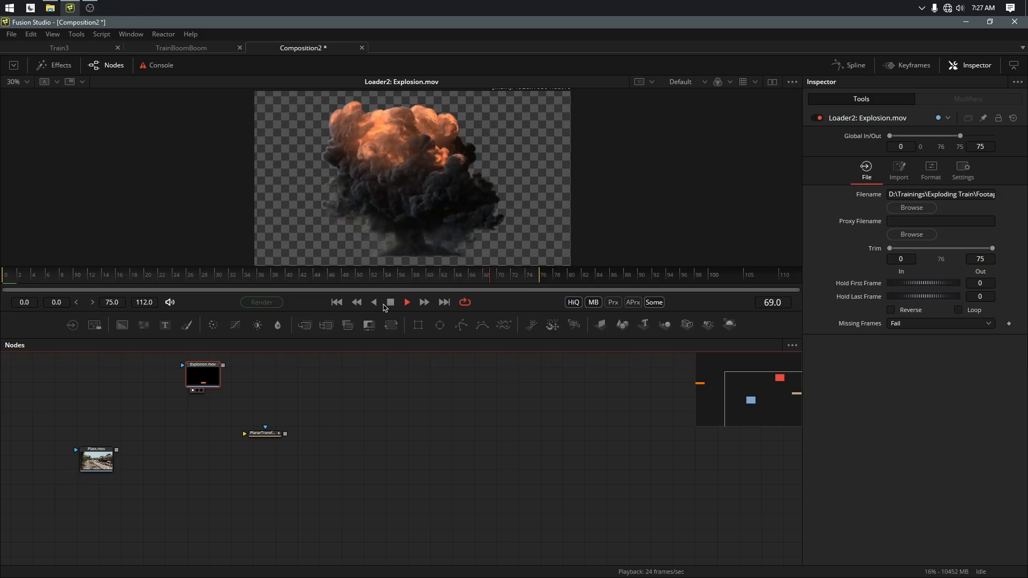
click(390, 303)
Step: Feed Explosion.mov through the Planar Transform and merge it over Plate.mov
drag(203, 374, 219, 374)
click(223, 439)
drag(239, 364, 117, 450)
click(209, 456)
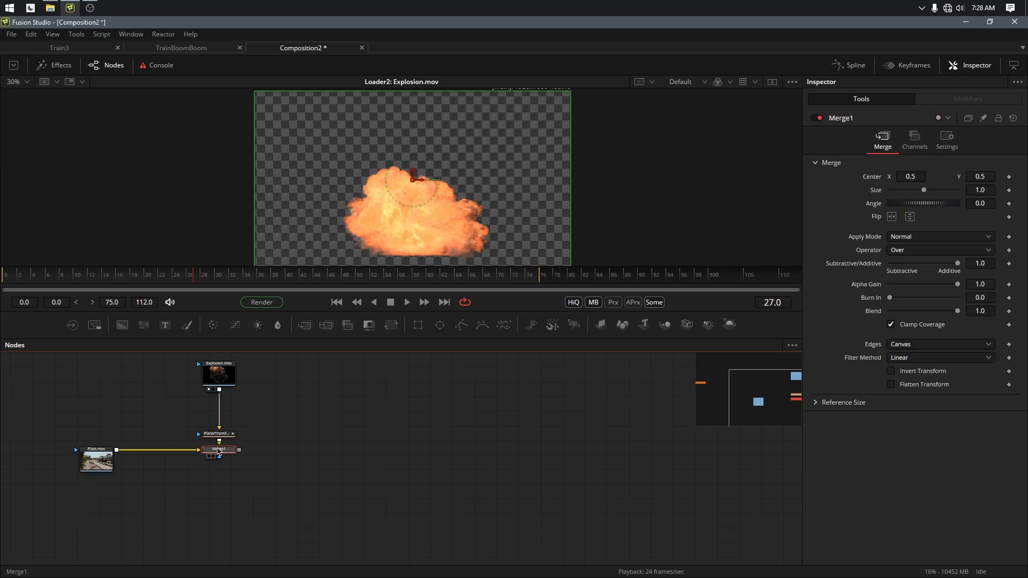
Step: Display the merged result in the viewer, play it from the start and scrub to about frame 76
click(336, 303)
click(406, 303)
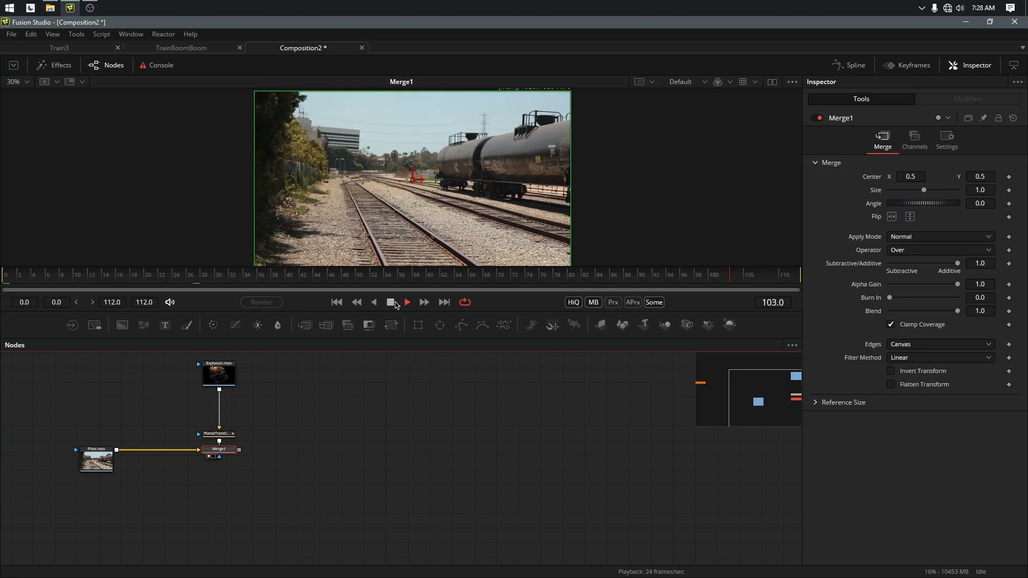
click(391, 303)
drag(237, 276, 545, 281)
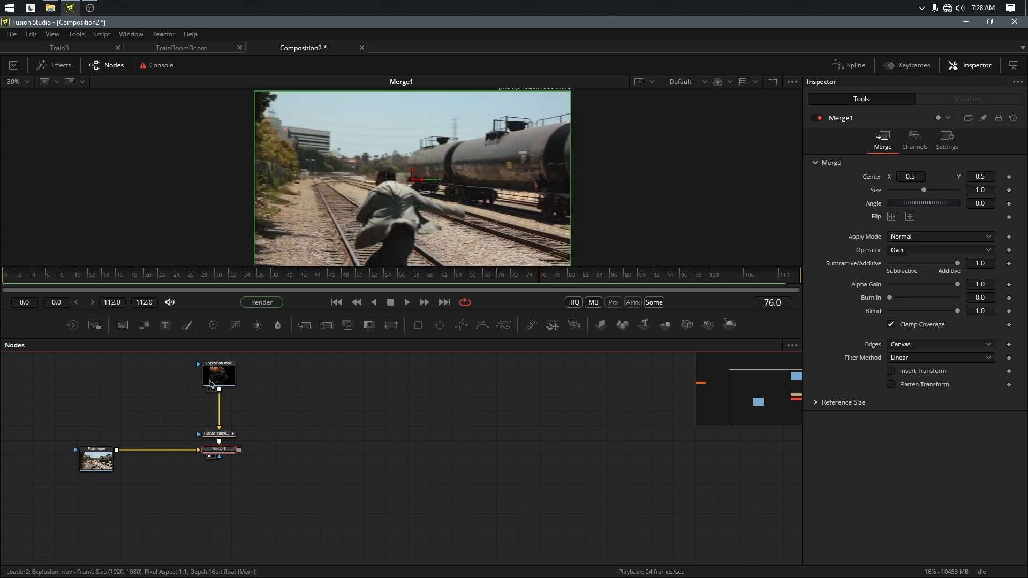
Step: Compare the frame ranges of the Explosion.mov and Plate.mov loaders and scrub through the last part of the shot
click(215, 379)
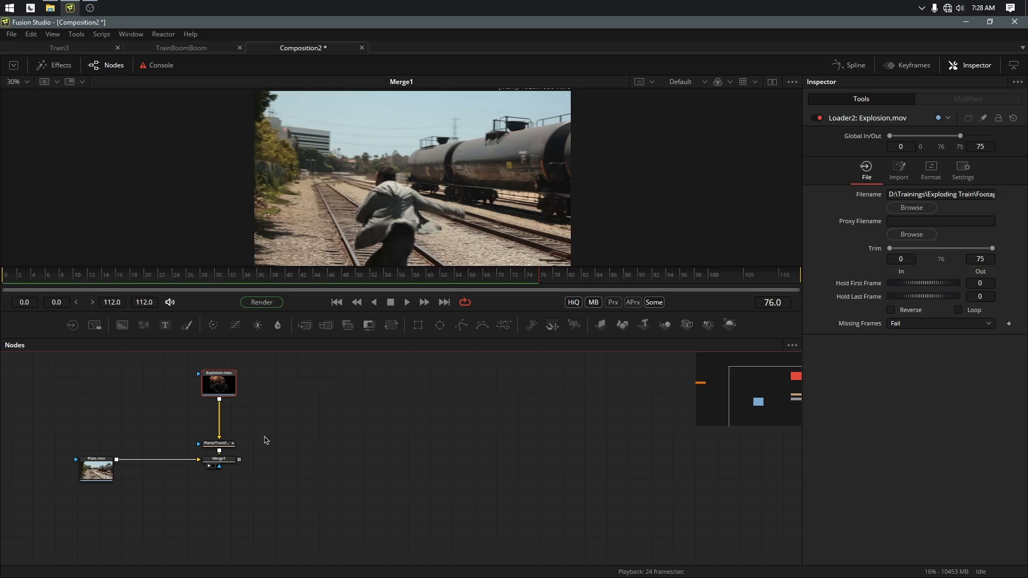
click(96, 471)
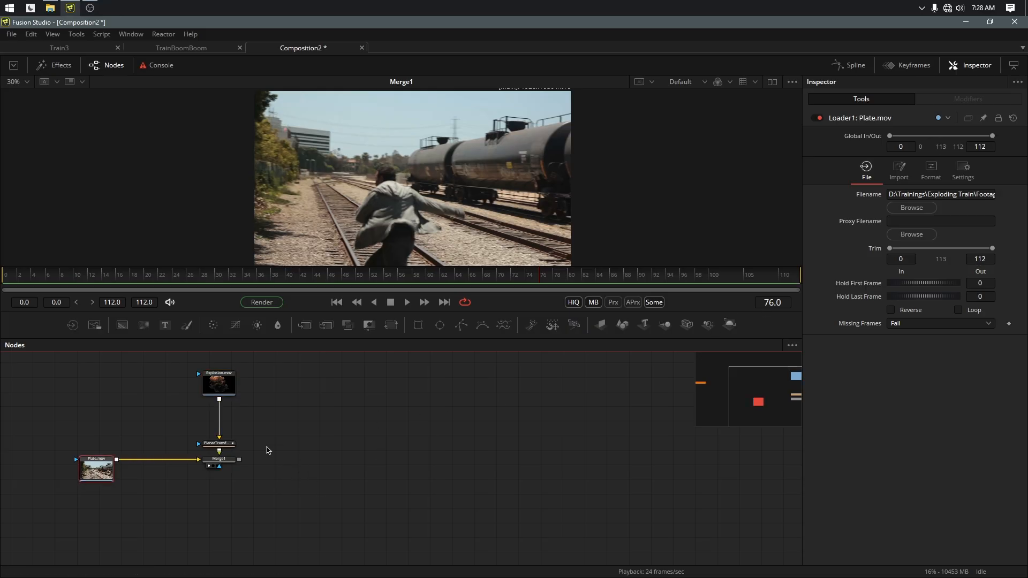
click(226, 388)
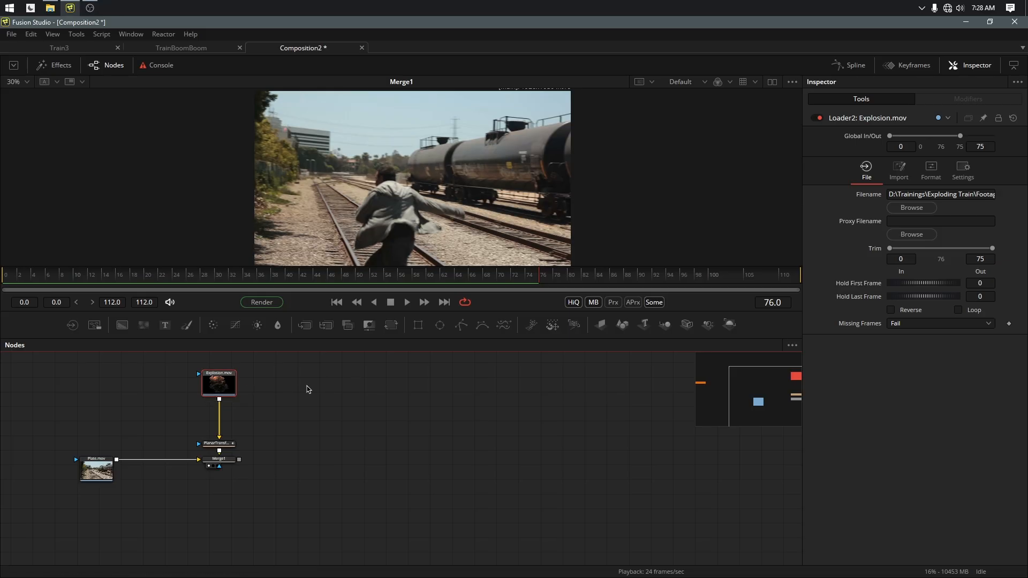
drag(557, 276, 768, 281)
key(space)
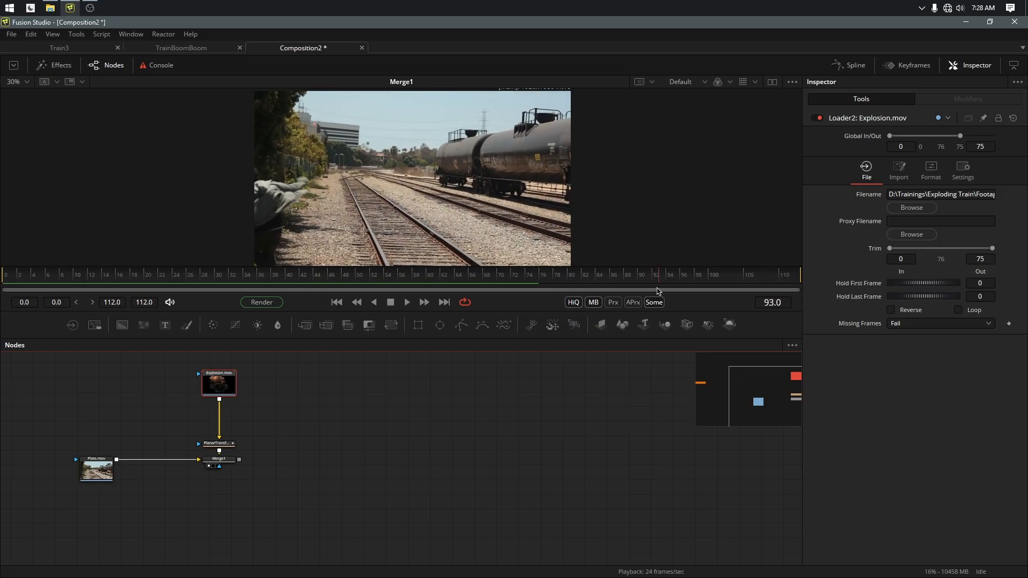
mouse_move(683, 284)
mouse_down()
mouse_move(795, 286)
mouse_move(544, 290)
mouse_move(689, 282)
mouse_up()
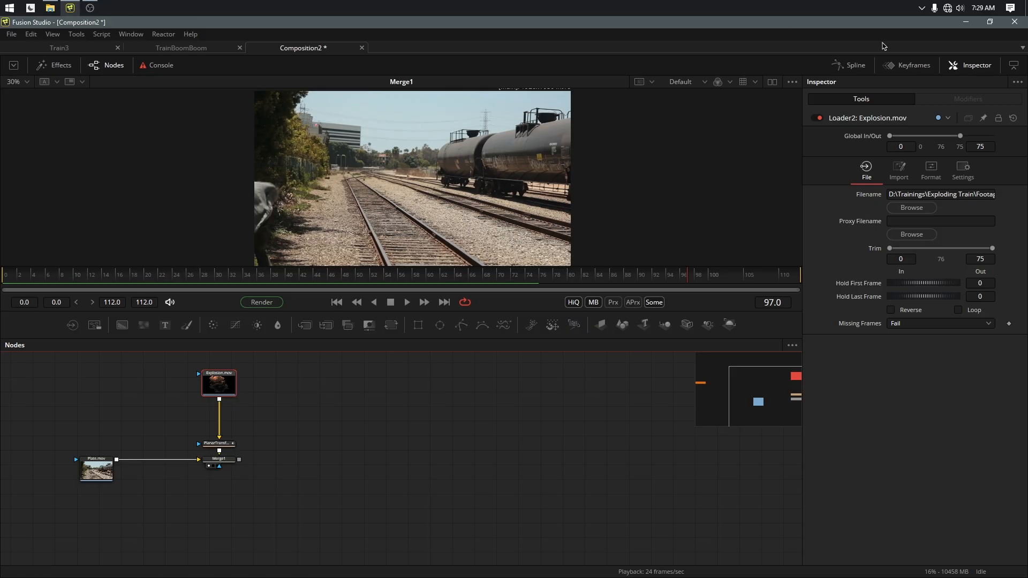
Step: Try to shift the Explosion.mov clip to frames 27–102 in the Keyframes editor
click(899, 69)
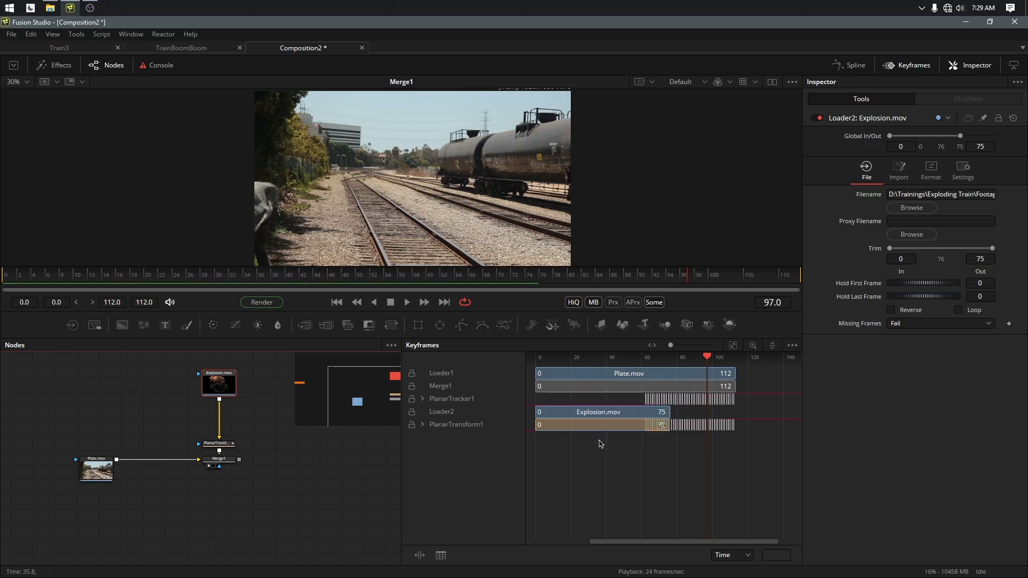
click(577, 413)
drag(577, 413, 620, 424)
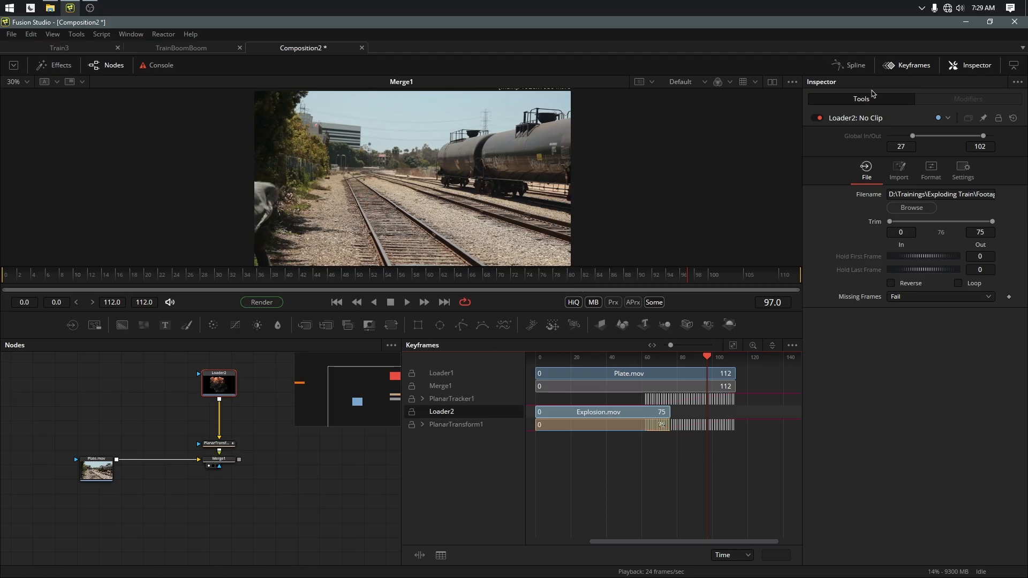
click(908, 67)
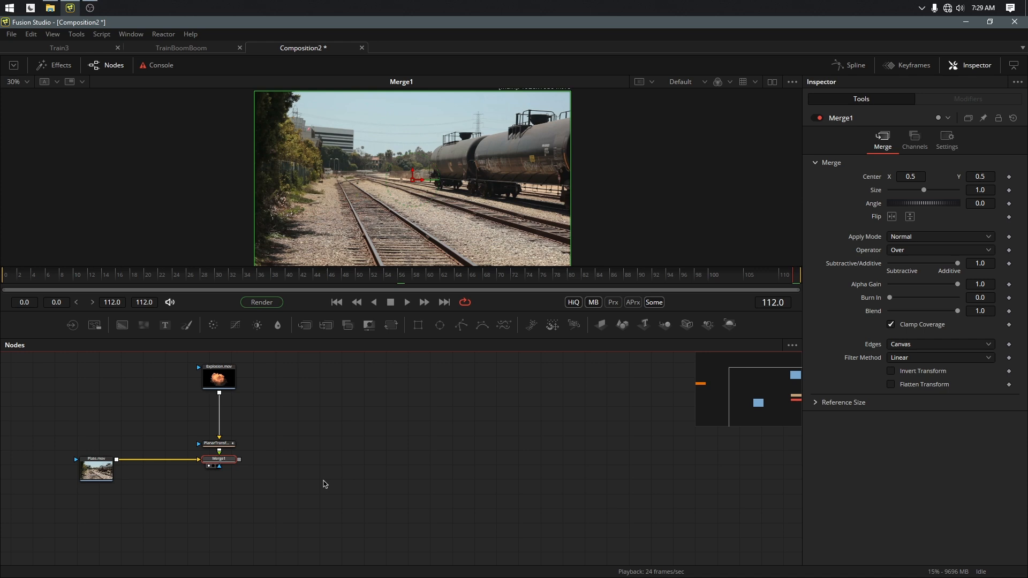
Step: Set Explosion.mov's global in and out to frames 62 and 112, with its trim running from 16 to 66
click(222, 386)
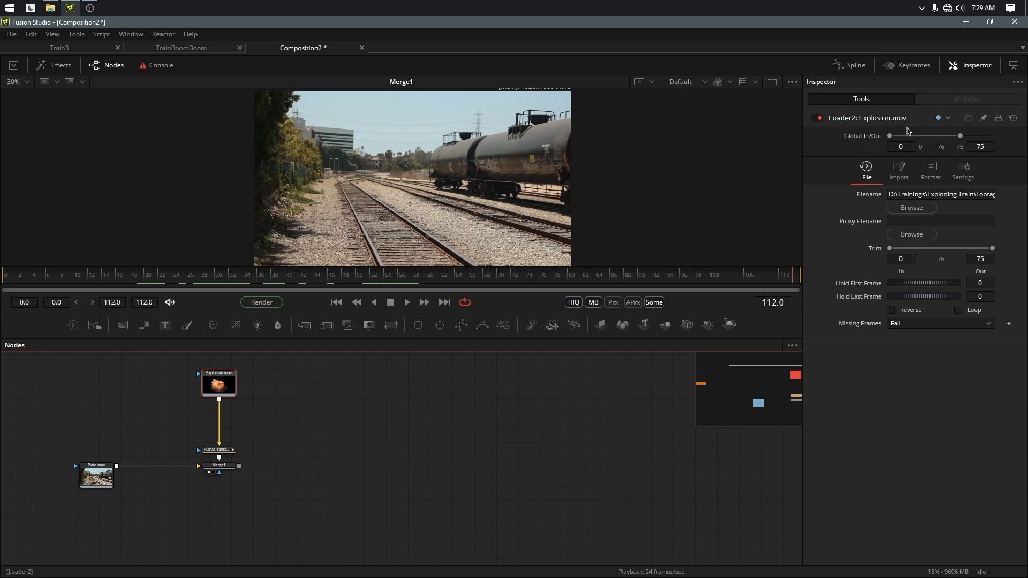
drag(960, 136, 908, 138)
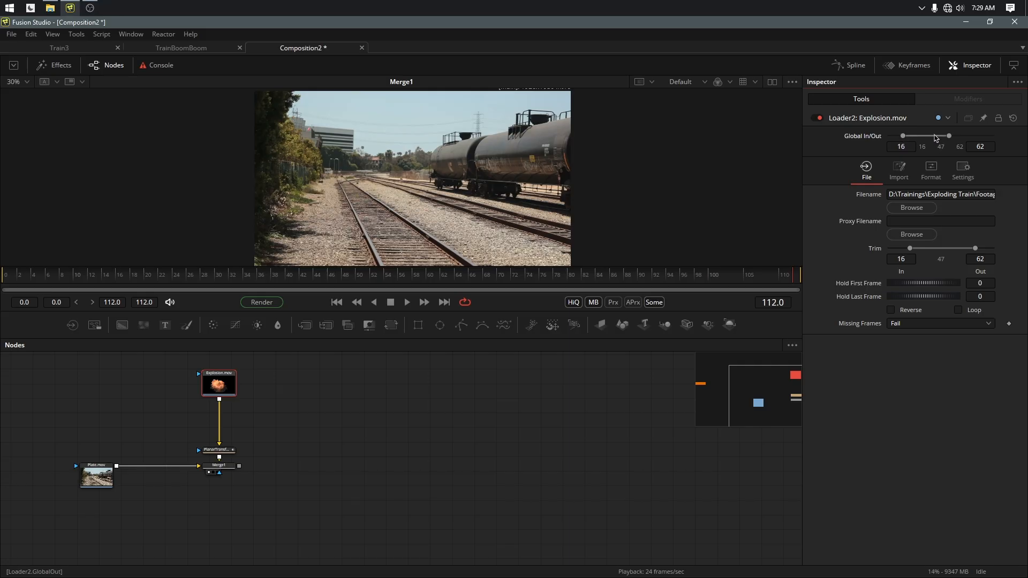
mouse_move(917, 138)
mouse_down()
mouse_move(952, 135)
mouse_move(936, 136)
mouse_up()
drag(399, 283, 445, 281)
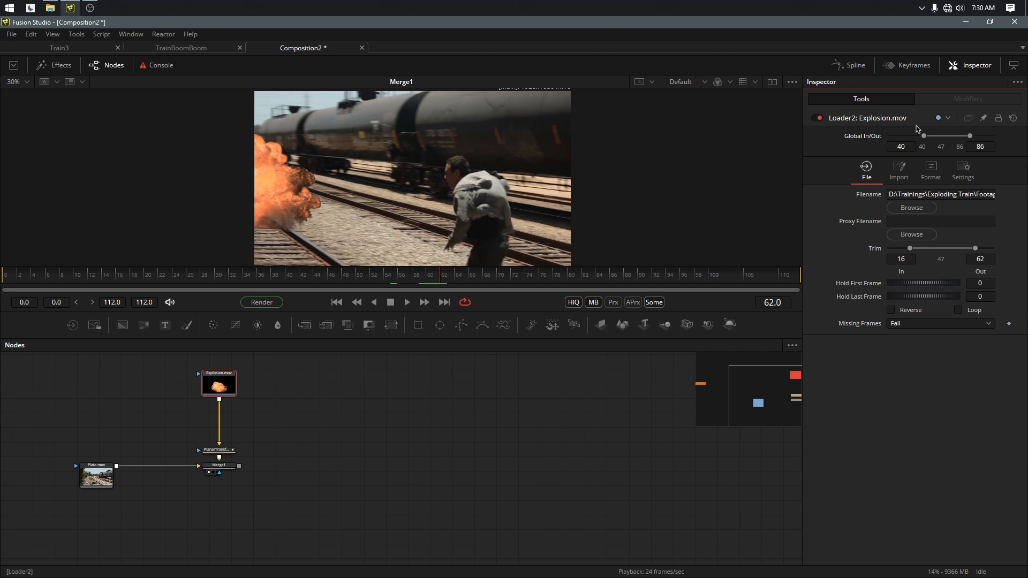
drag(943, 139, 953, 138)
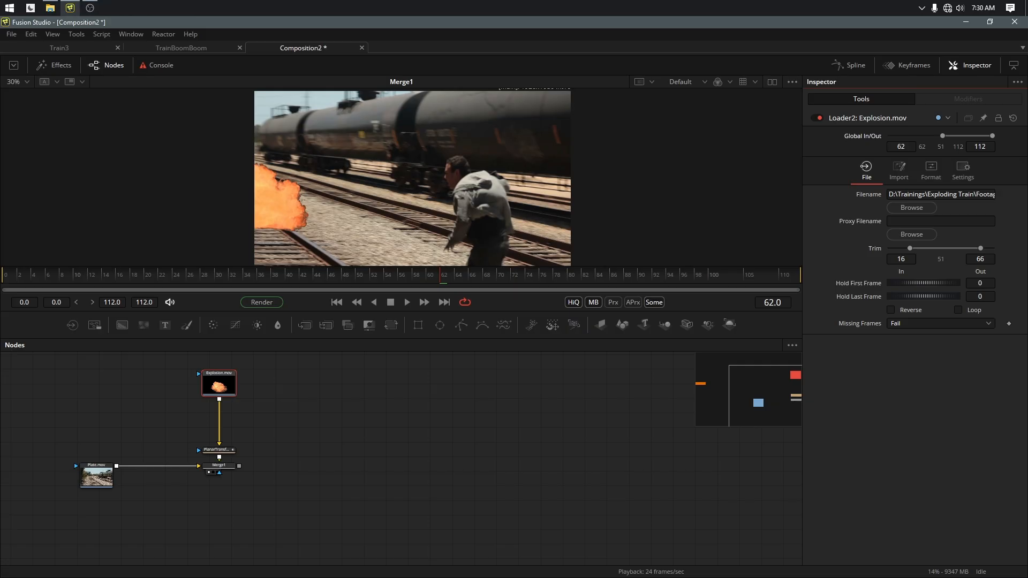
Step: Play the retimed explosion composite from the start and inspect it at the last frame, 112
click(337, 303)
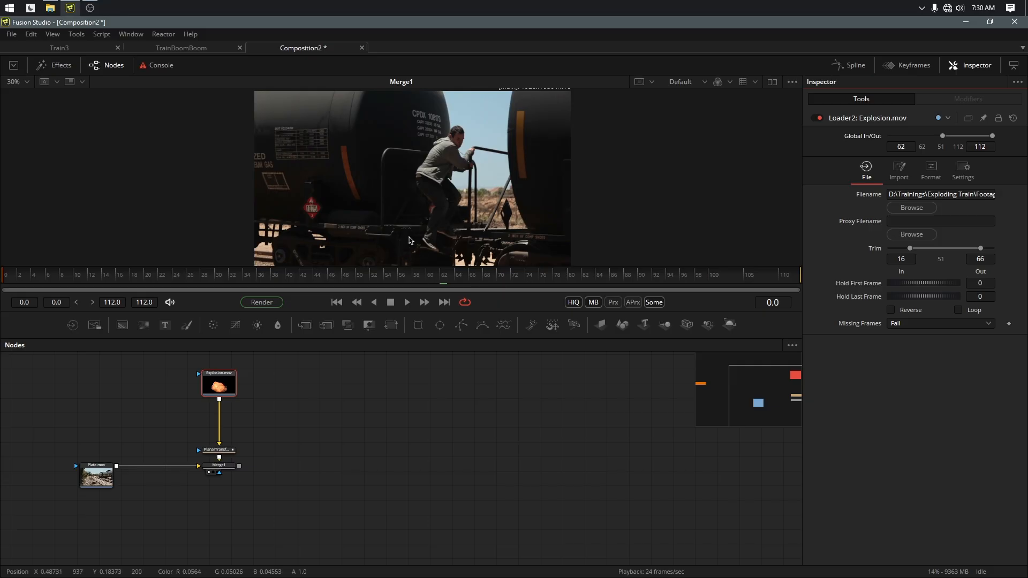
key(space)
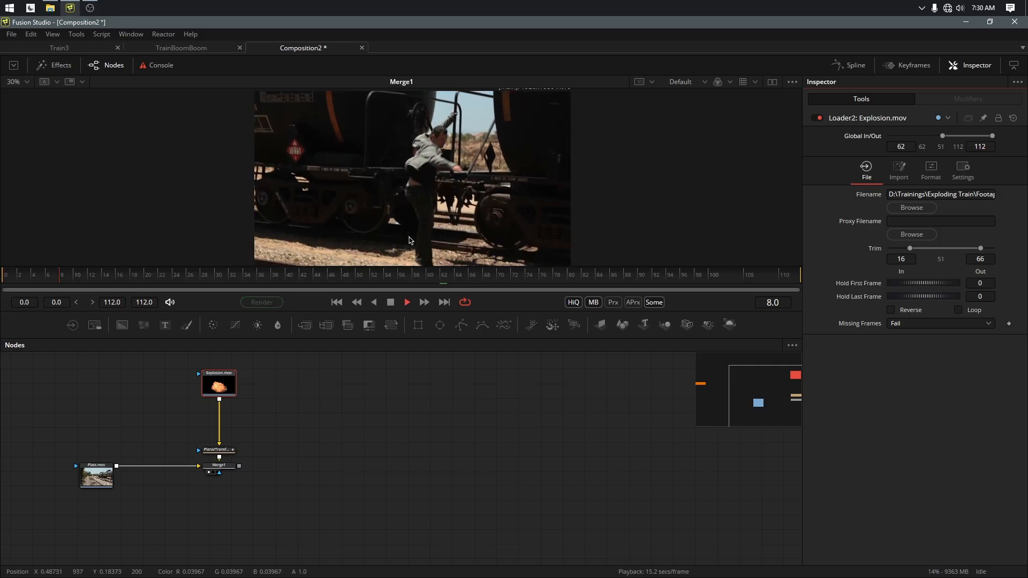
click(390, 303)
click(443, 302)
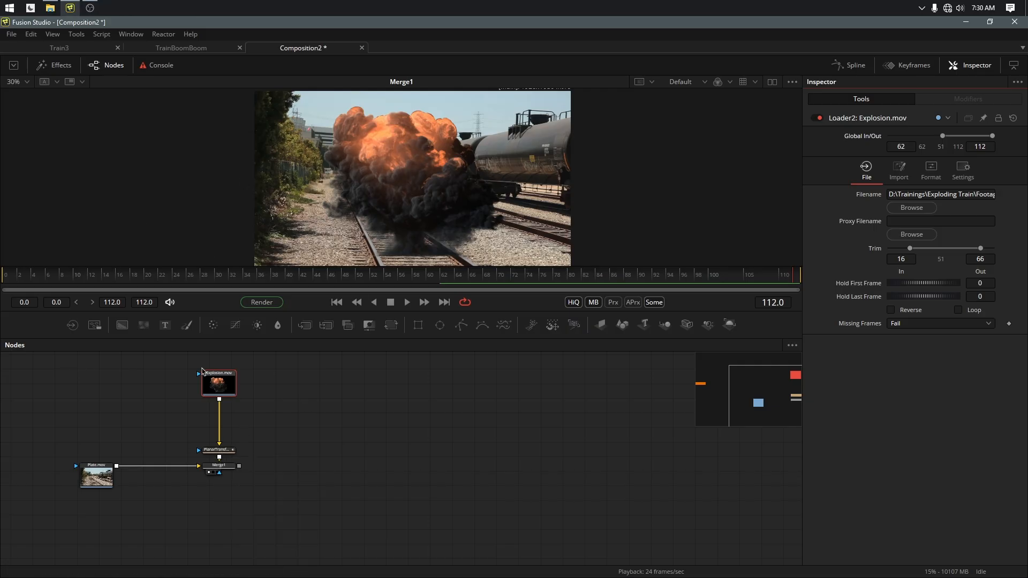
Step: Add a Transform after Explosion.mov, enlarge it to size 1.13 and move its center to about X 0.46, Y 0.92
click(224, 388)
key(t)
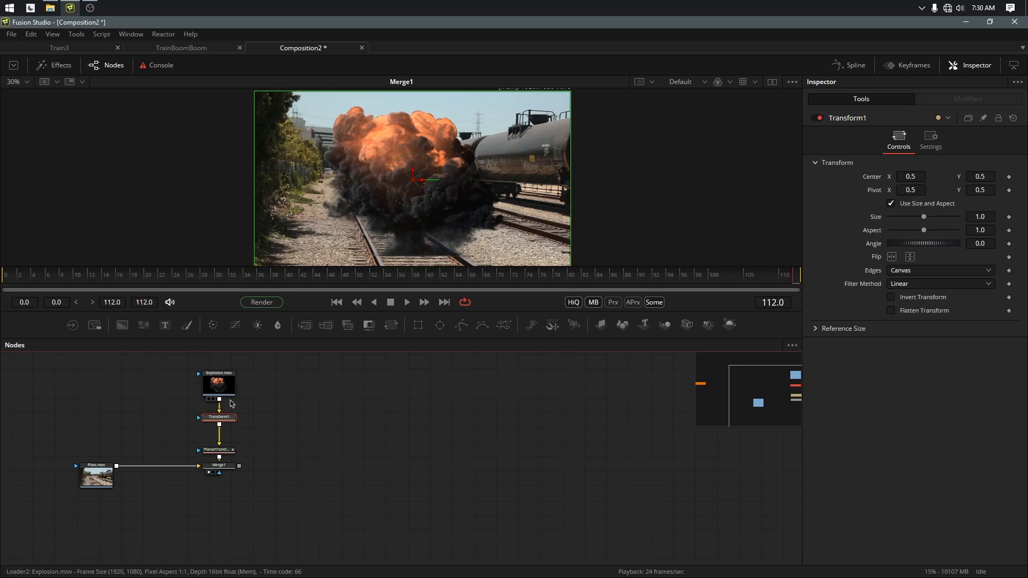
drag(413, 180, 409, 113)
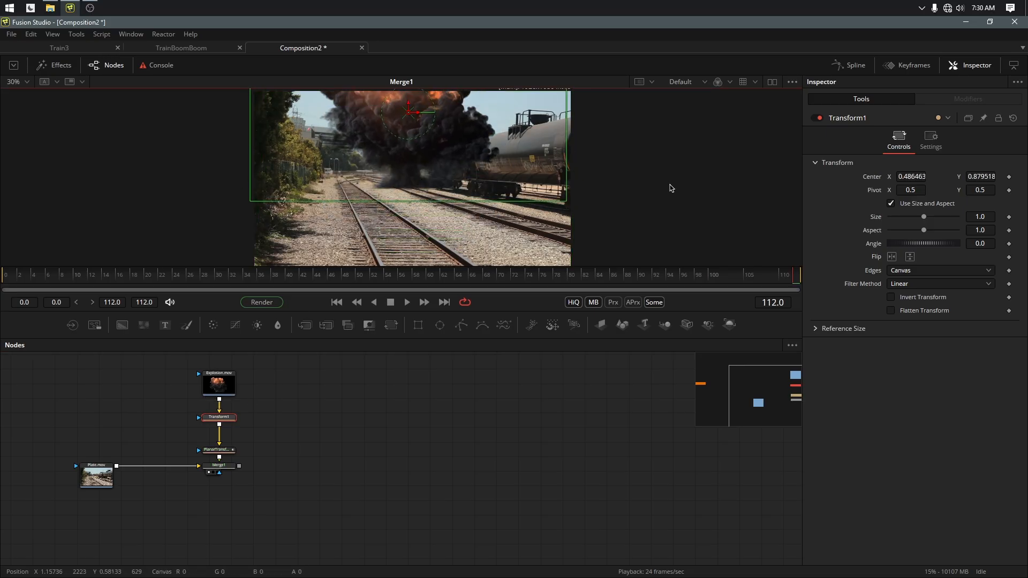
drag(925, 219, 926, 219)
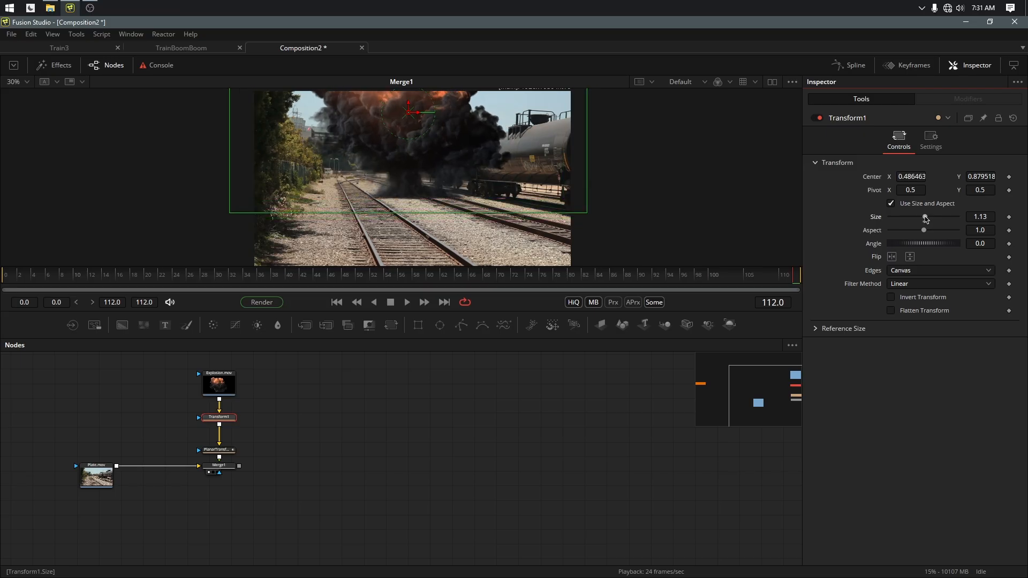
mouse_move(408, 112)
mouse_down()
mouse_move(414, 82)
mouse_move(394, 94)
mouse_move(403, 107)
mouse_up()
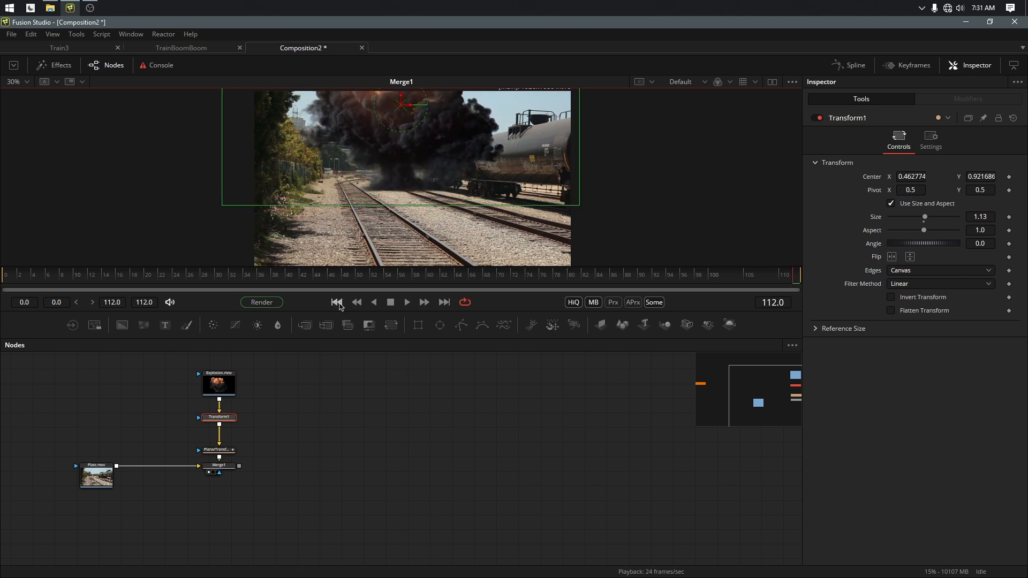
Step: Play the repositioned explosion composite from frame 0 and stop at frame 79, where the running man overlaps the blast
click(336, 303)
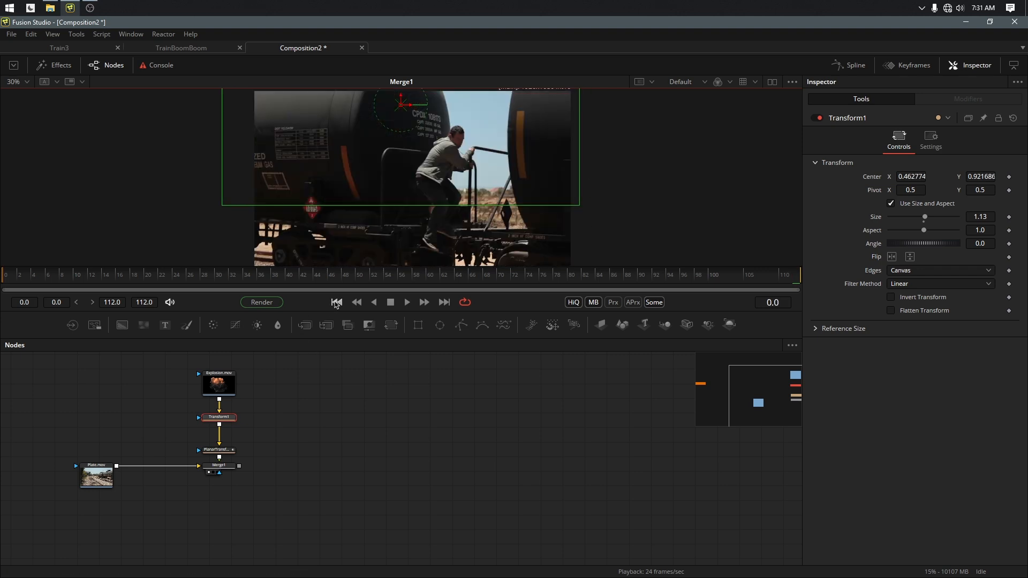
click(330, 409)
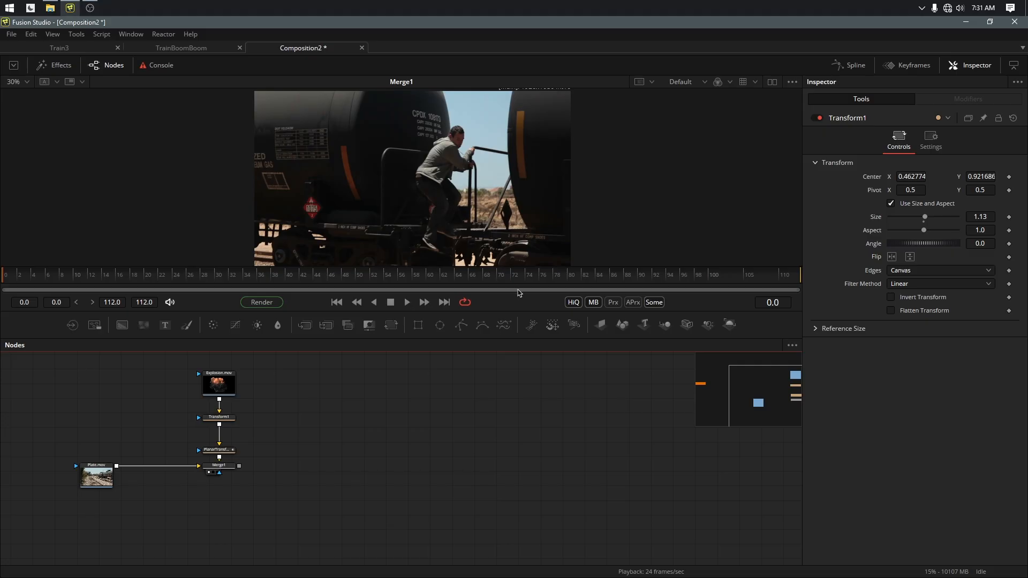
click(406, 303)
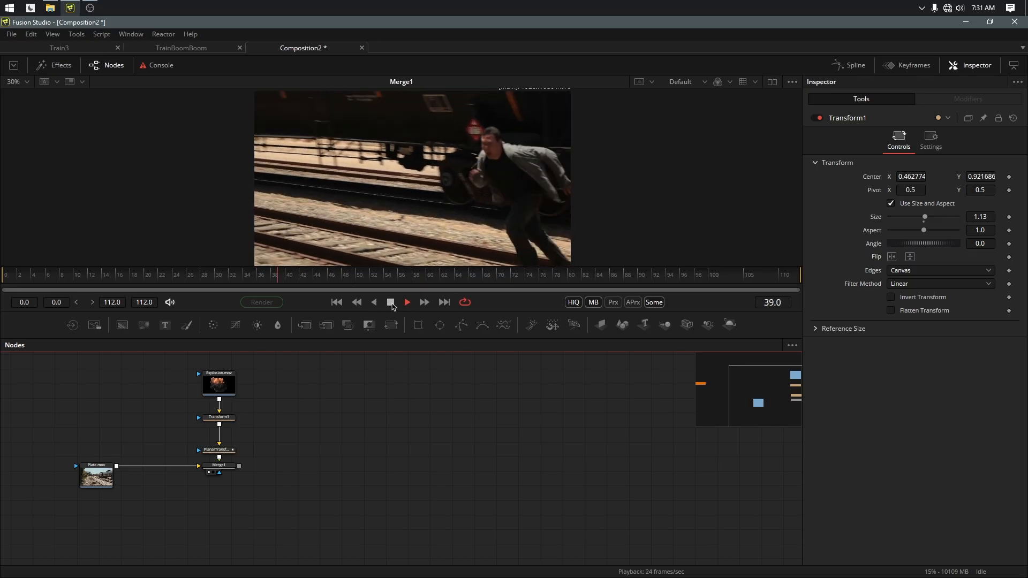
click(390, 302)
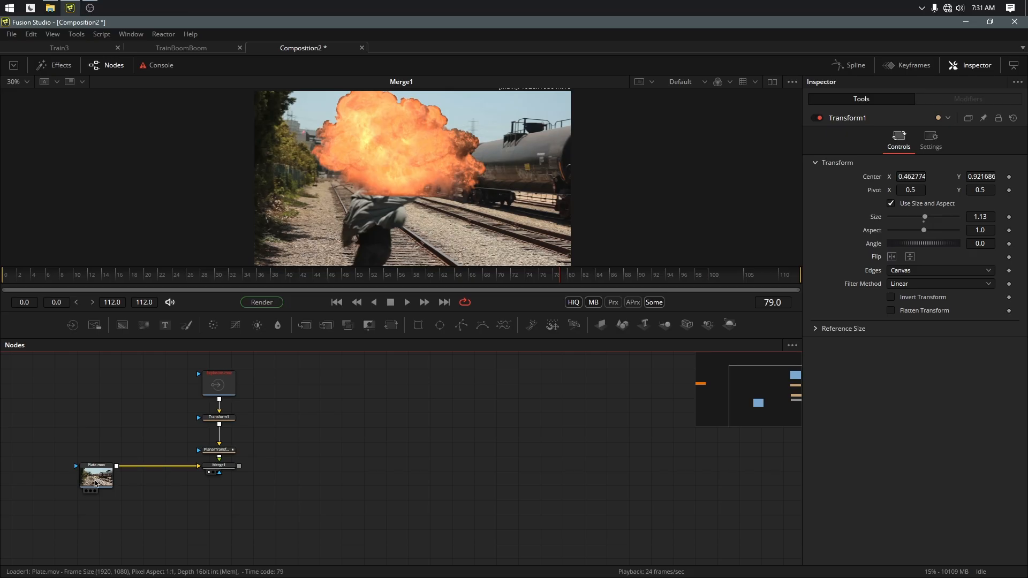
Step: Show the Plate.mov footage in the viewer at frame 79 with no node selected in the flow
click(96, 485)
key(1)
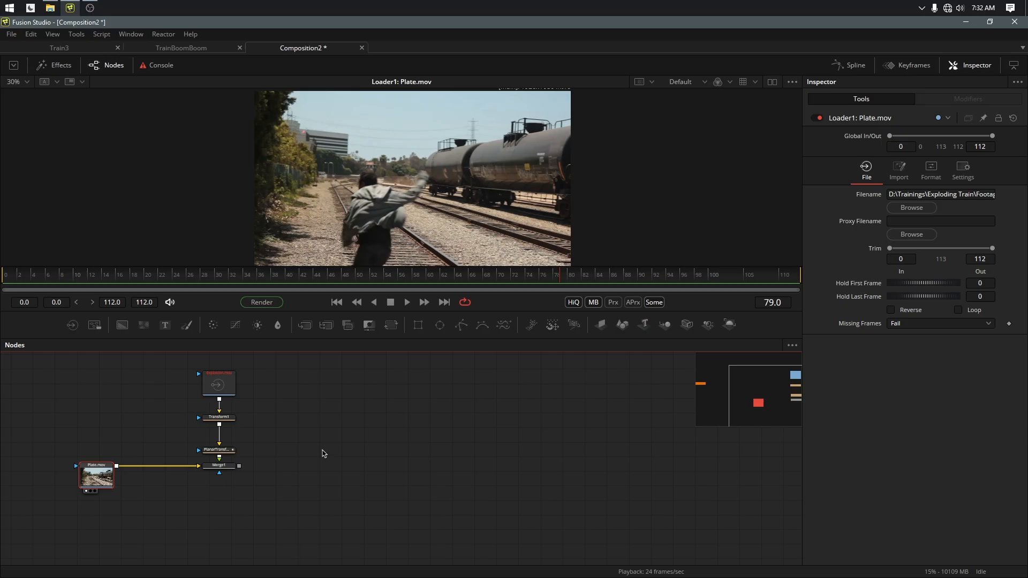
click(53, 406)
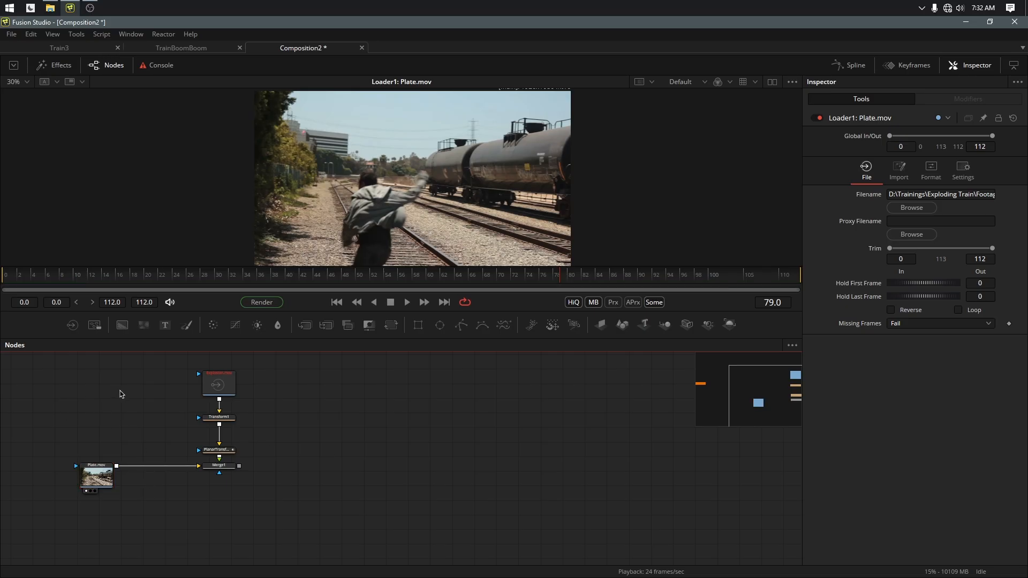
key(ctrl+f)
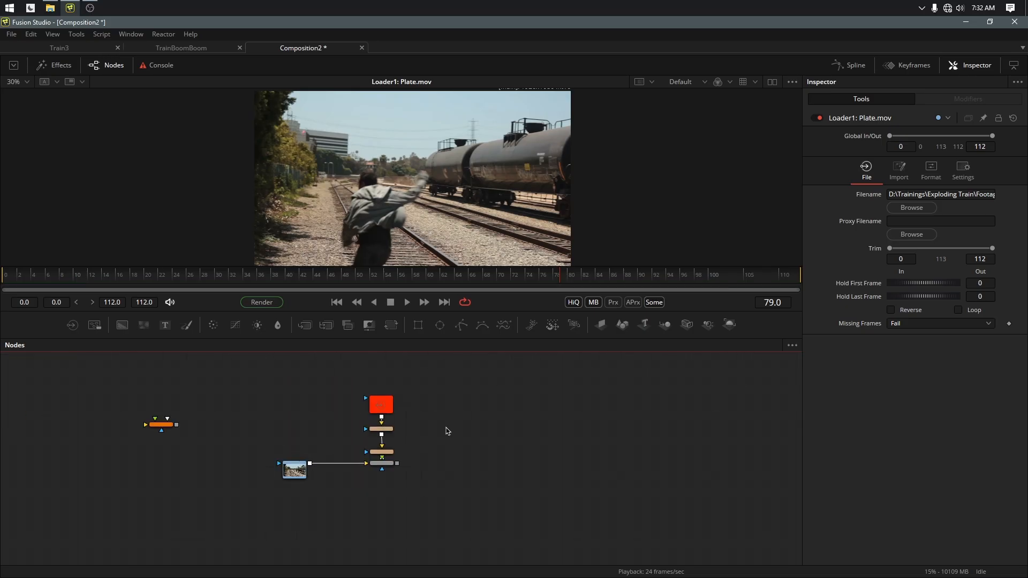
scroll(334, 439, up, 3)
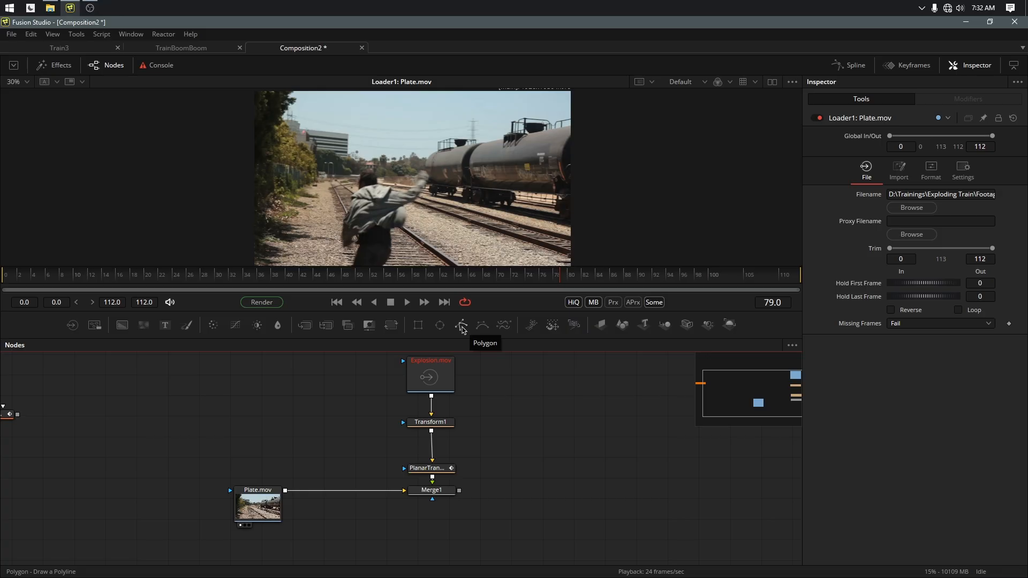
Step: Draw a rough closed polygon mask around the running man's head on Plate.mov and delete that mask node
click(462, 325)
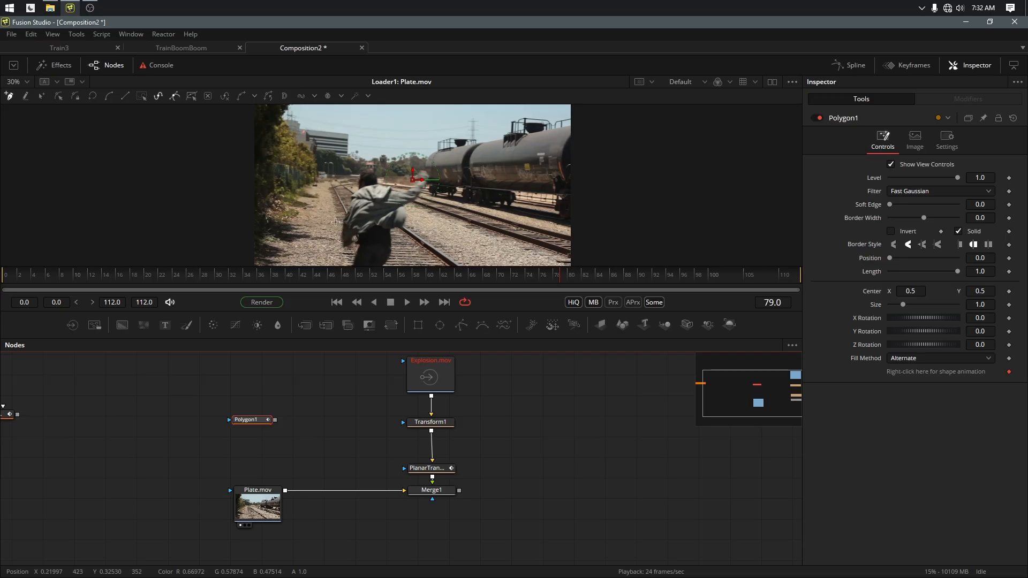
scroll(341, 194, up, 2)
click(382, 155)
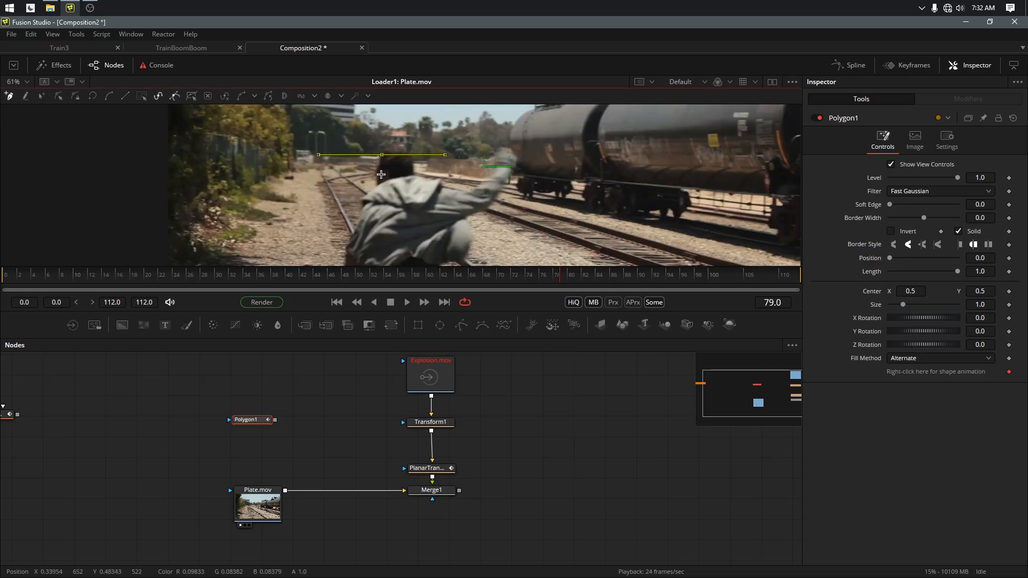
click(376, 174)
click(377, 186)
click(390, 202)
click(414, 178)
click(413, 162)
click(401, 153)
click(388, 154)
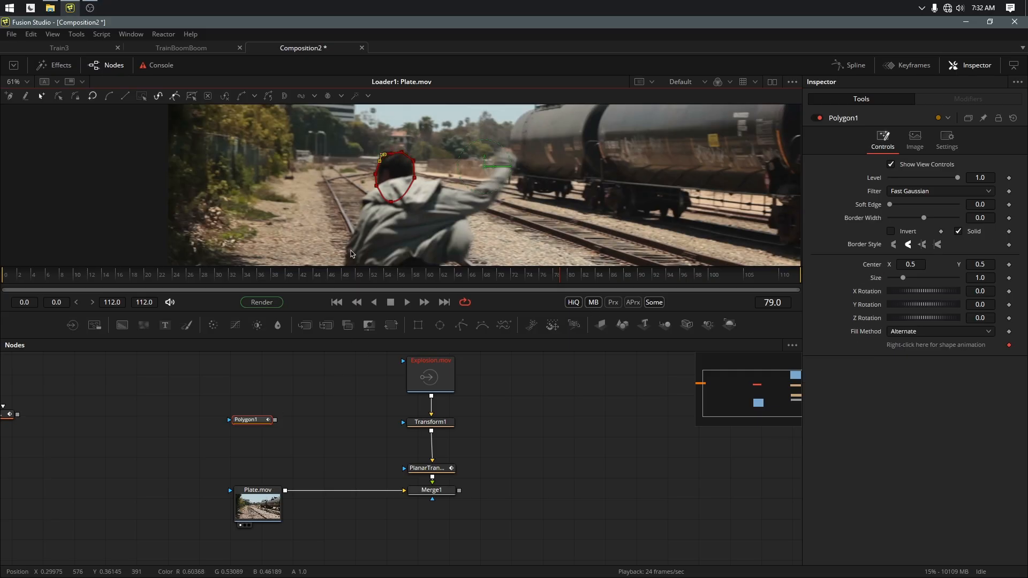
scroll(460, 198, down, 2)
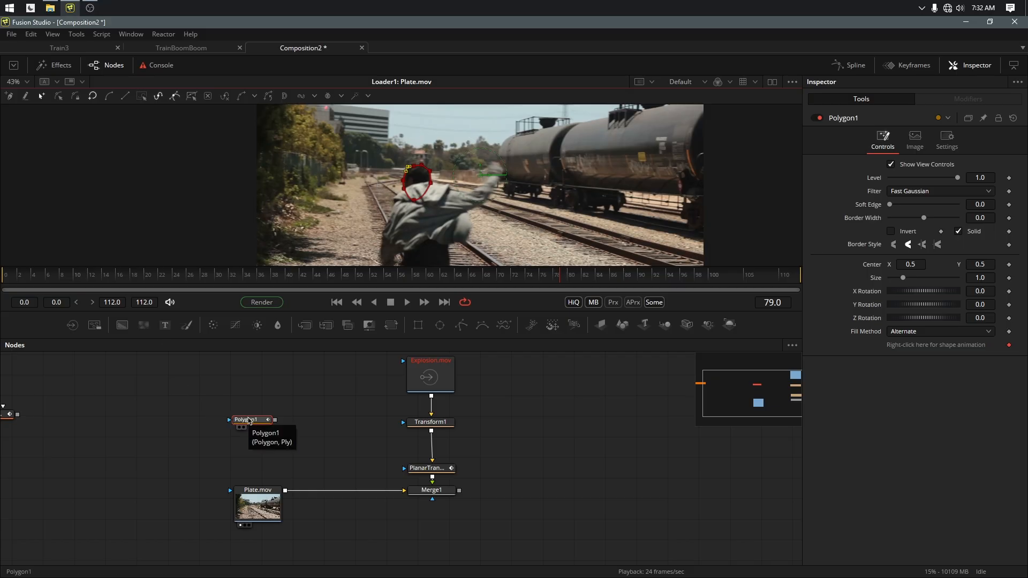
click(248, 421)
key(Delete)
Step: Add a Magic Mask node and place it in the free area below Plate.mov and Merge1
drag(303, 461, 236, 396)
key(shift+space)
text(magi)
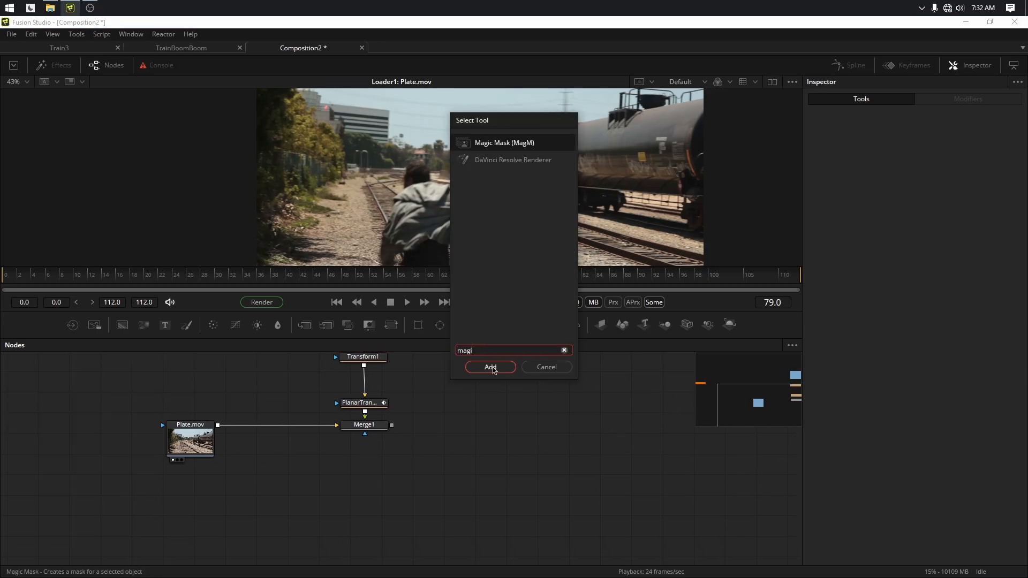
click(490, 367)
drag(243, 497, 278, 516)
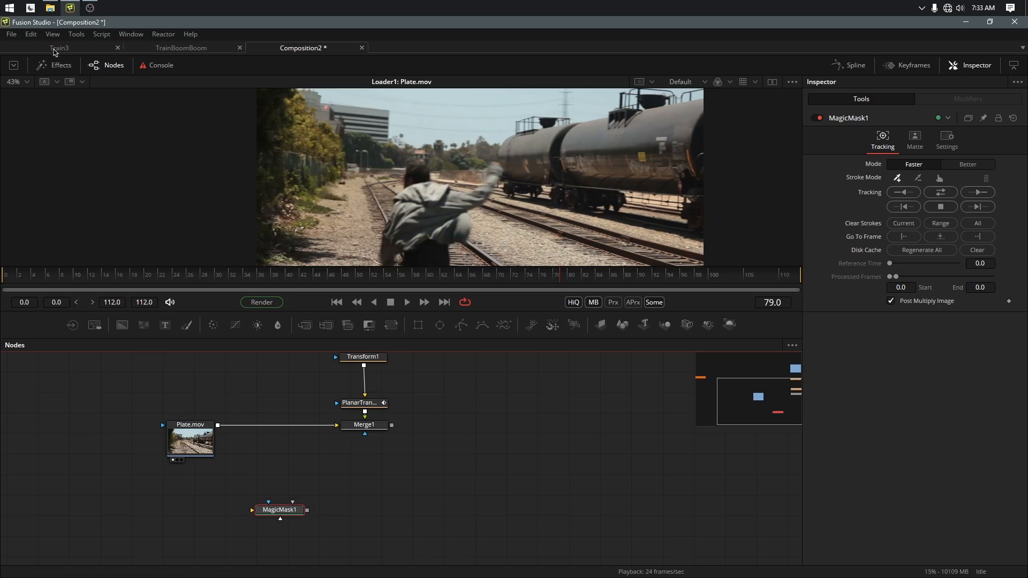
Step: Check the node tree of the Train3 composition, and feed Plate.mov into MagicMask1 in the new composition and view it
click(56, 48)
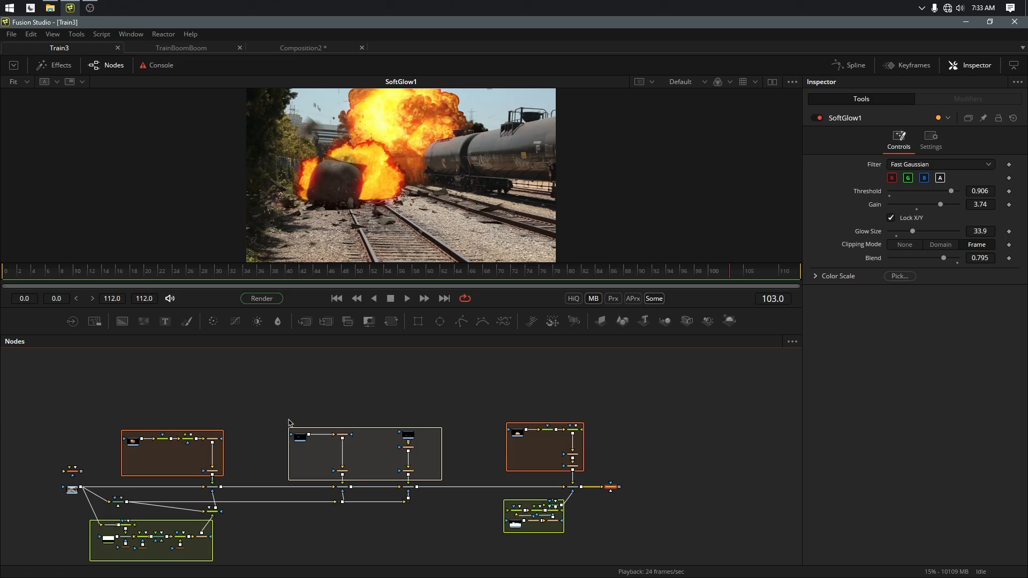
click(314, 48)
drag(218, 425, 272, 513)
key(1)
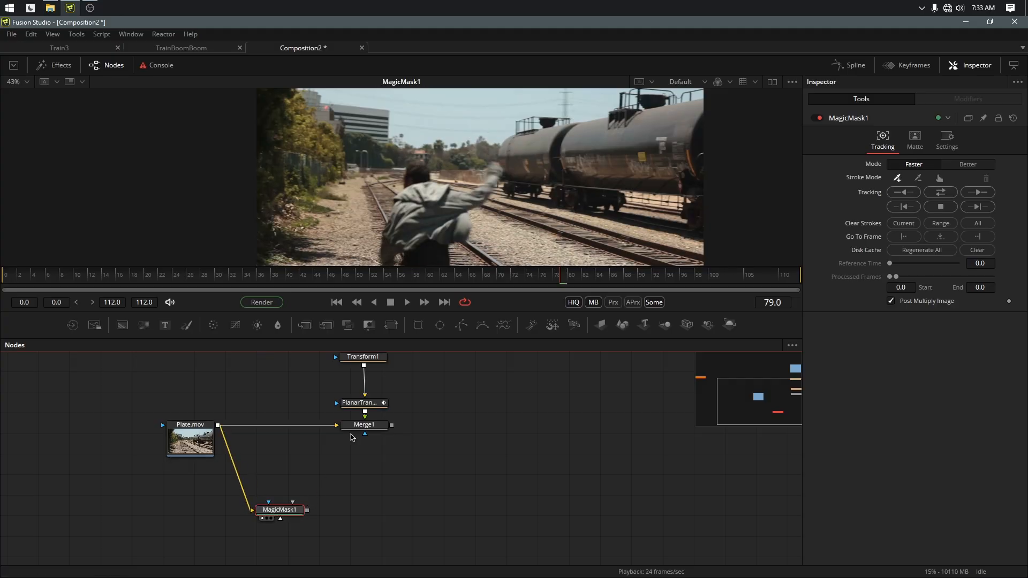
Step: At frame 73, paint Magic Mask strokes down the running man's body and on his arm, and inspect the cutout's edges
drag(555, 278, 526, 277)
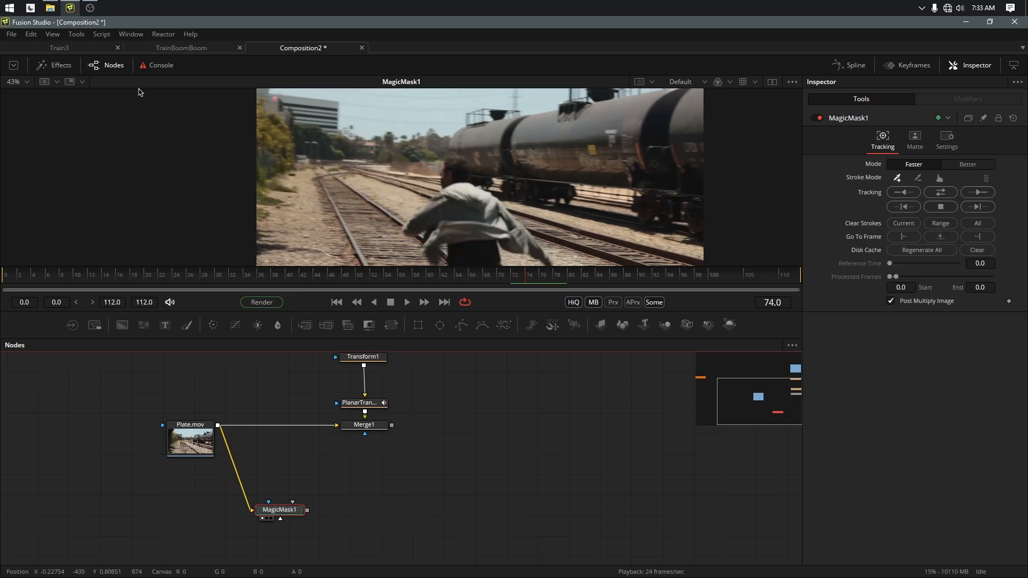
click(26, 82)
click(27, 96)
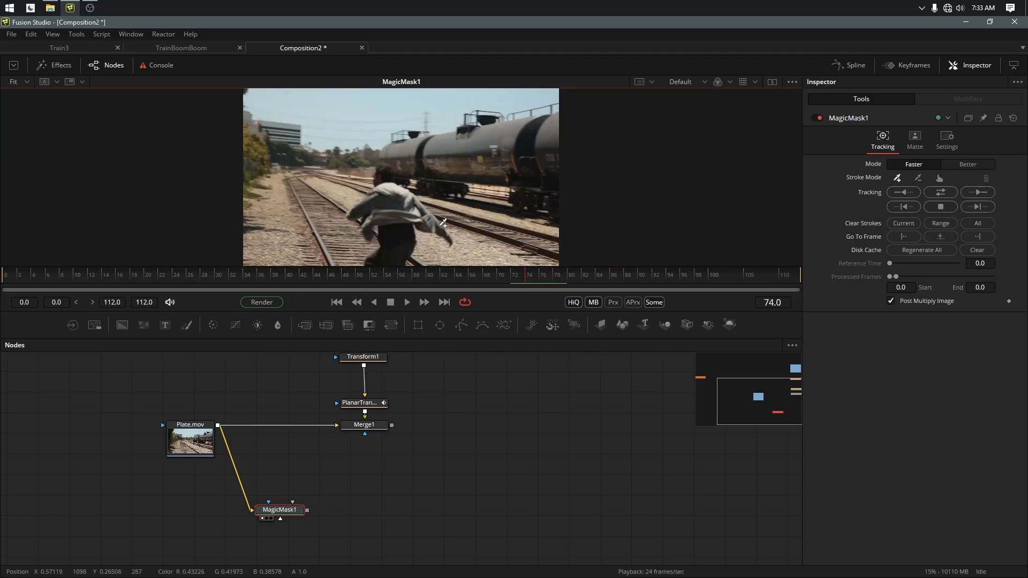
drag(521, 277, 521, 277)
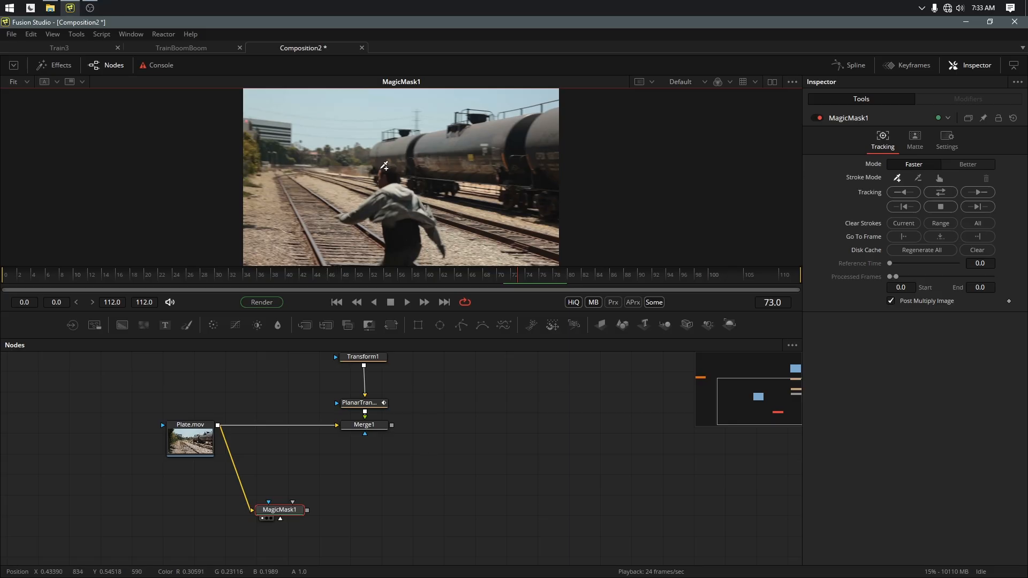
mouse_move(389, 166)
mouse_down()
mouse_move(400, 258)
mouse_move(444, 252)
mouse_up()
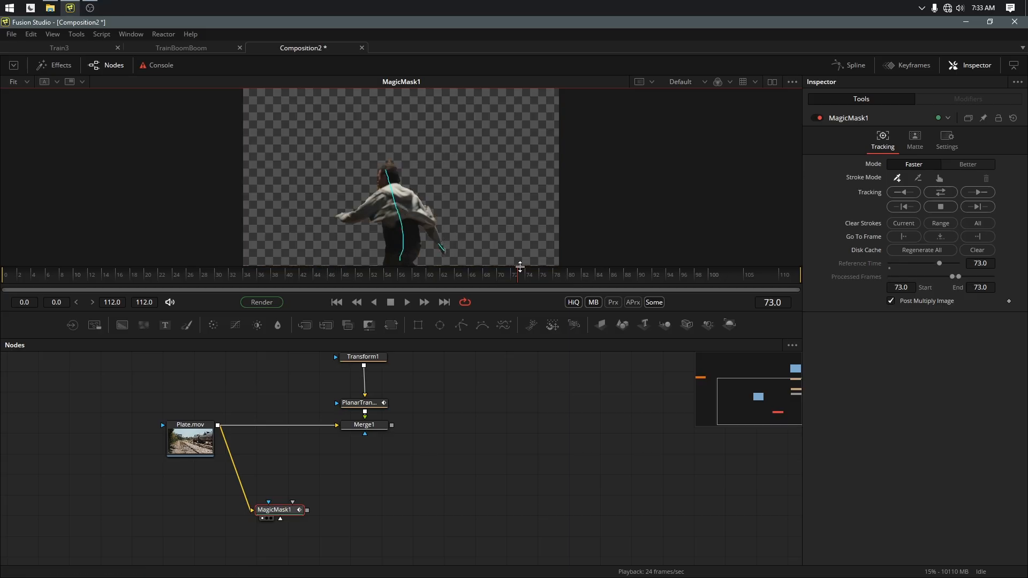
scroll(399, 157, up, 2)
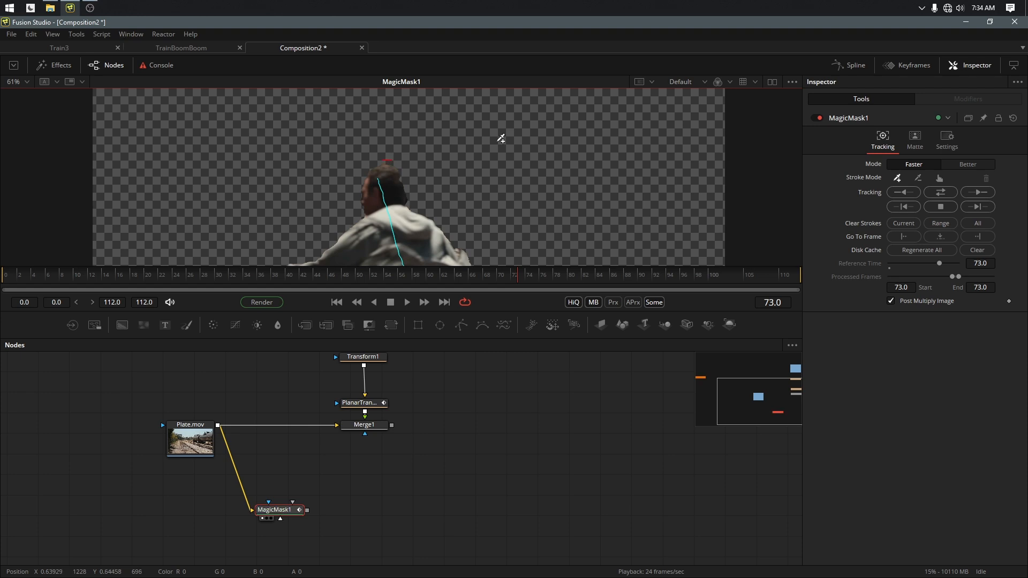
scroll(410, 207, down, 2)
click(28, 83)
click(19, 95)
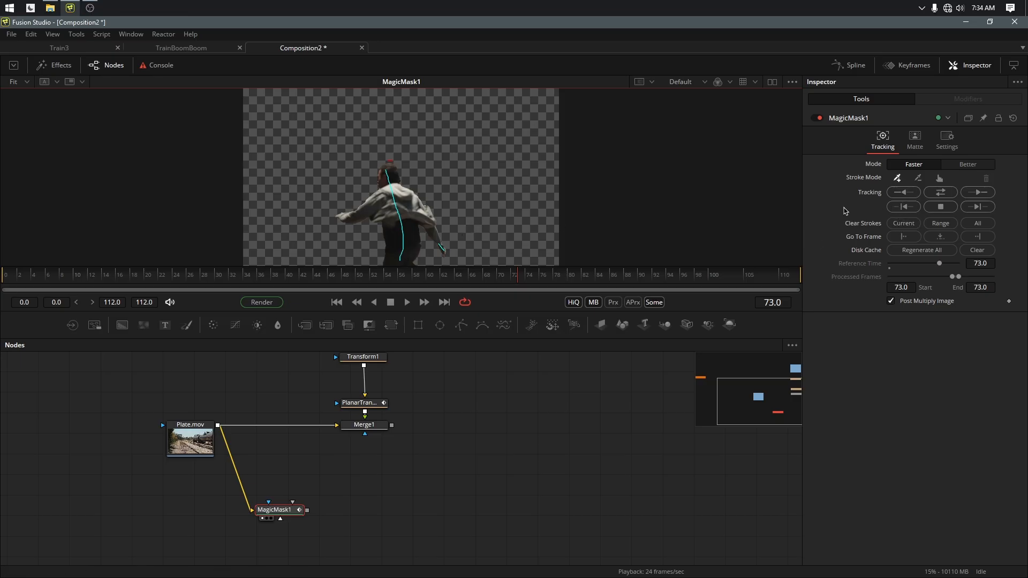
Step: Track the Magic Mask backward from frame 73 to frame 0 and forward from frame 73 to frame 112
click(904, 193)
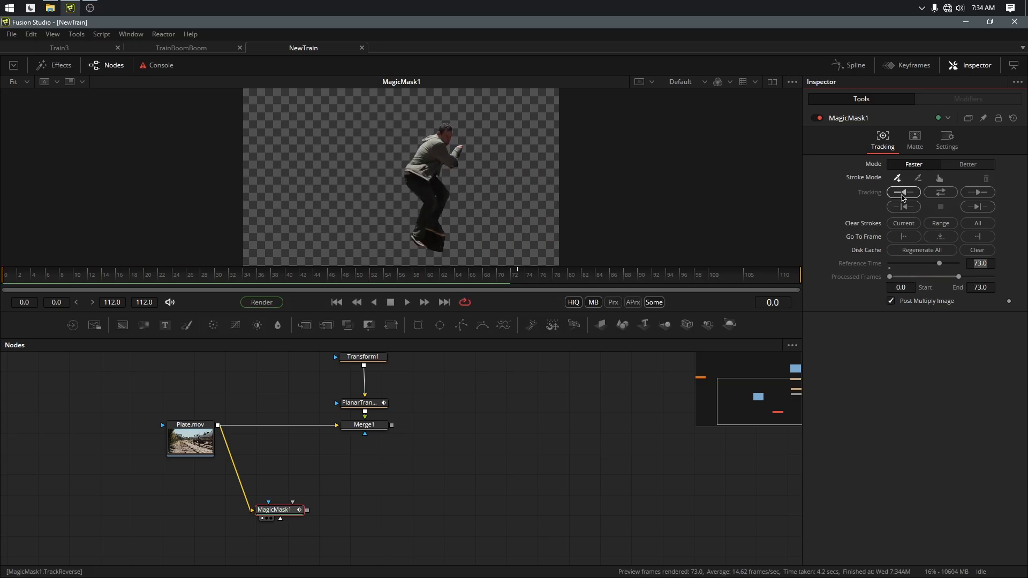
drag(194, 278, 522, 285)
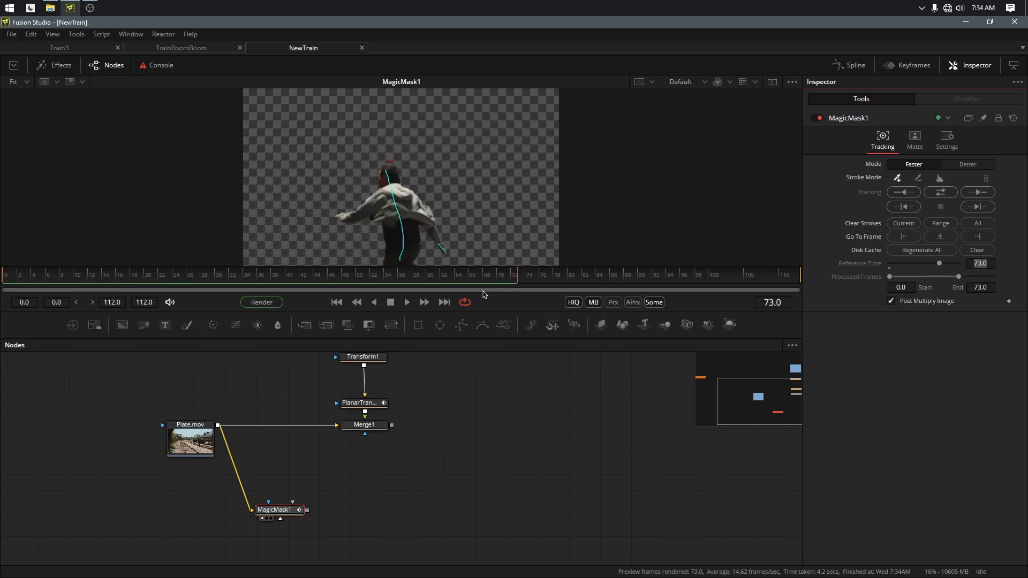
click(509, 279)
click(985, 193)
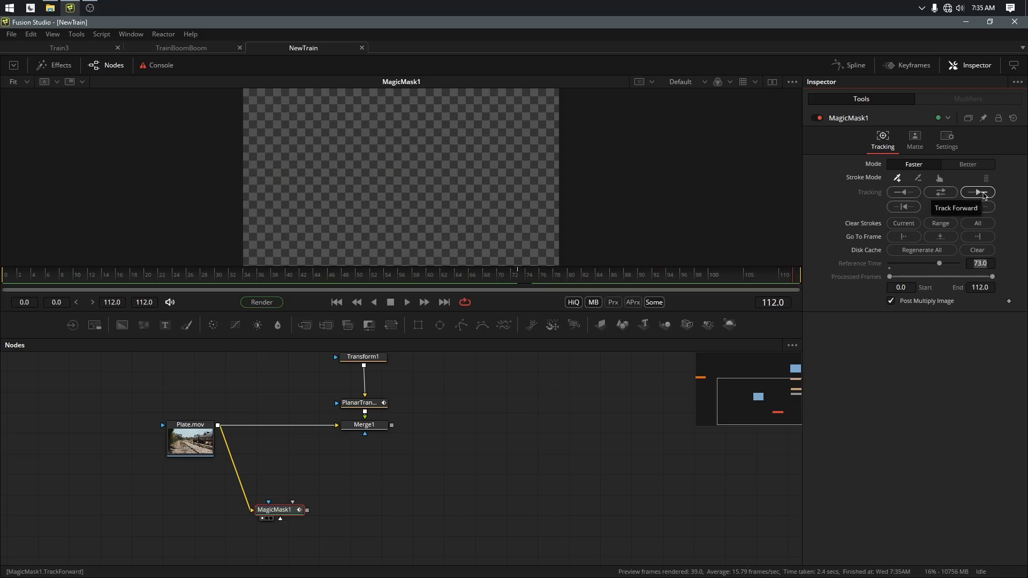
Step: Examine the tracked mask's alpha channel between frames 79 and 73
drag(630, 276, 561, 274)
click(717, 81)
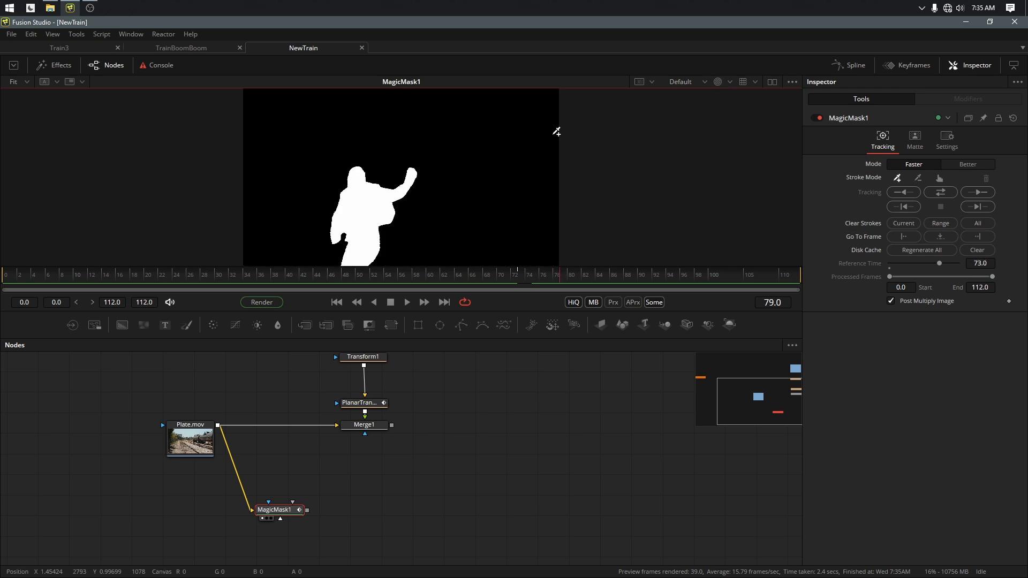
mouse_move(563, 277)
mouse_down()
mouse_move(648, 275)
mouse_move(488, 279)
mouse_move(520, 279)
mouse_up()
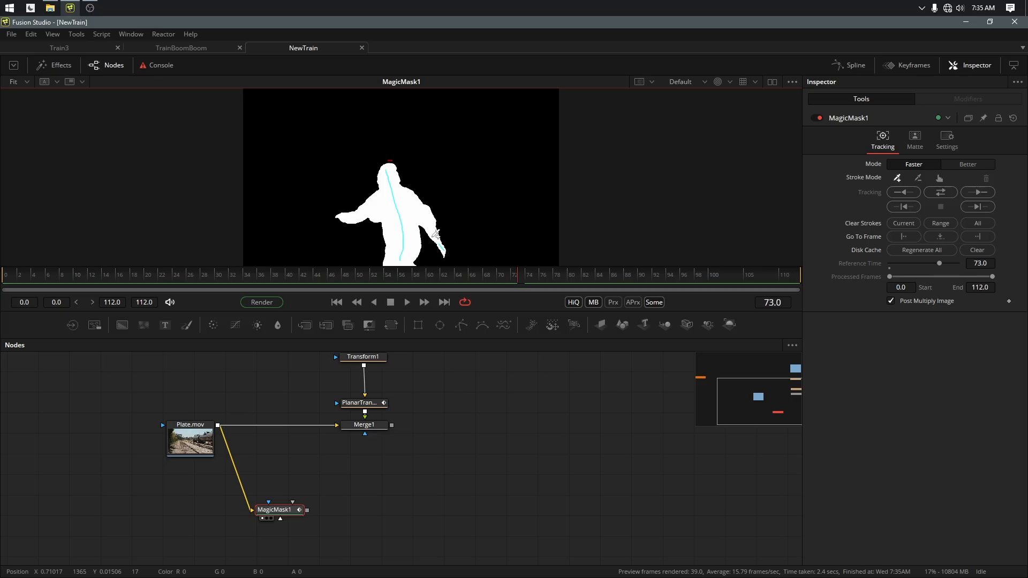
Step: Set the MagicMask1 matte blur to 0.63 and switch the mask's mode to Better
click(915, 137)
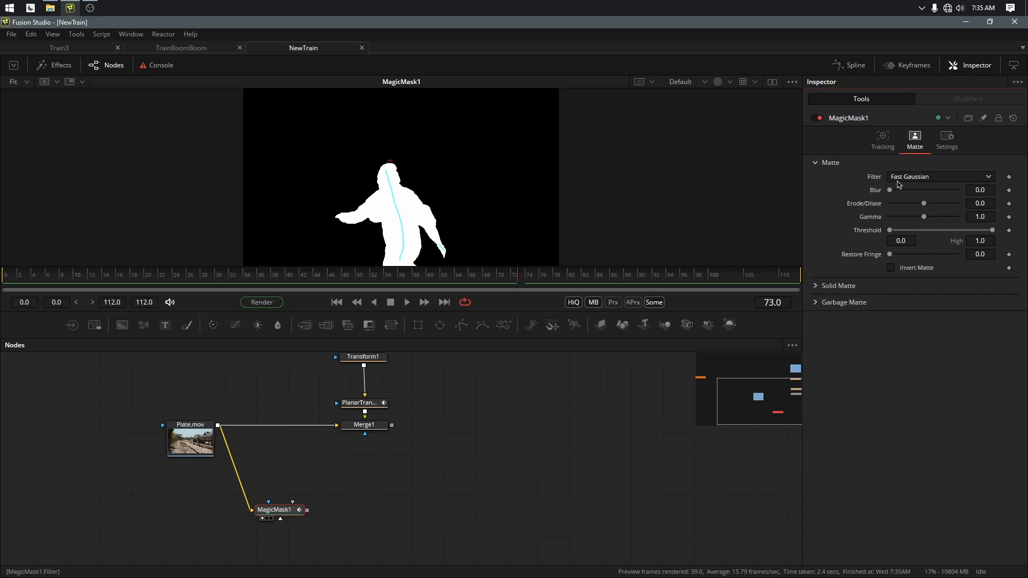
drag(890, 190, 893, 190)
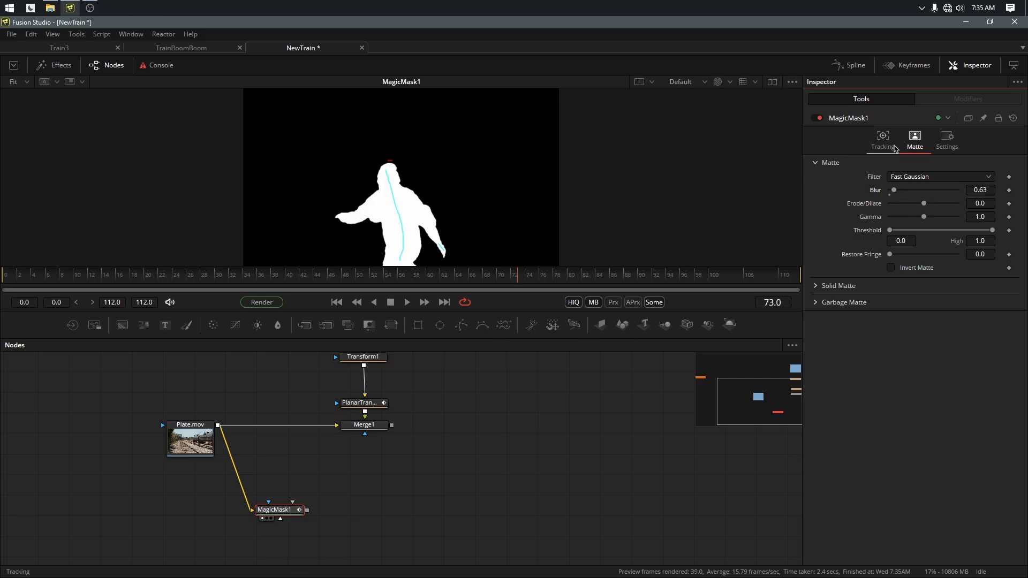
click(882, 140)
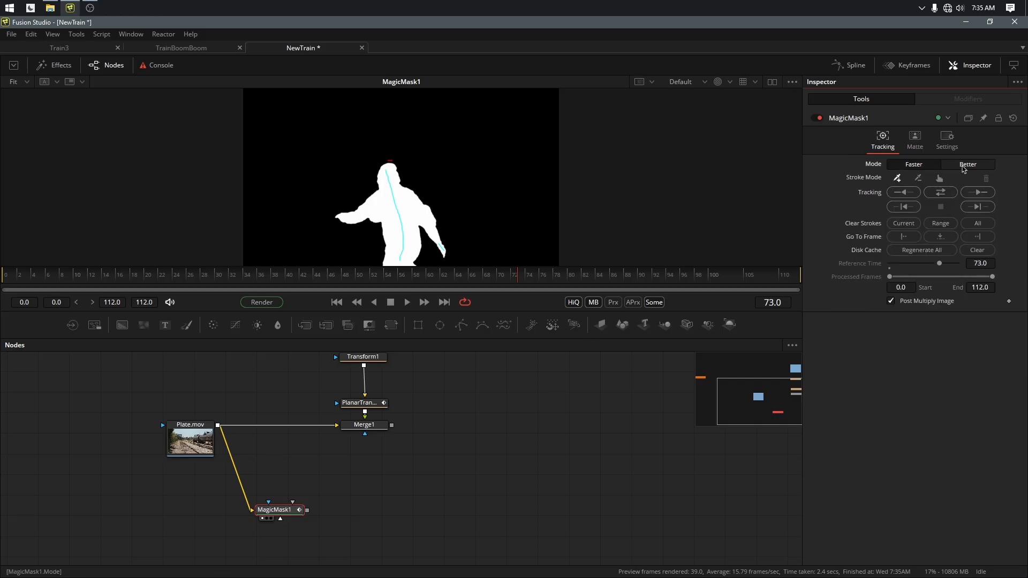
click(963, 166)
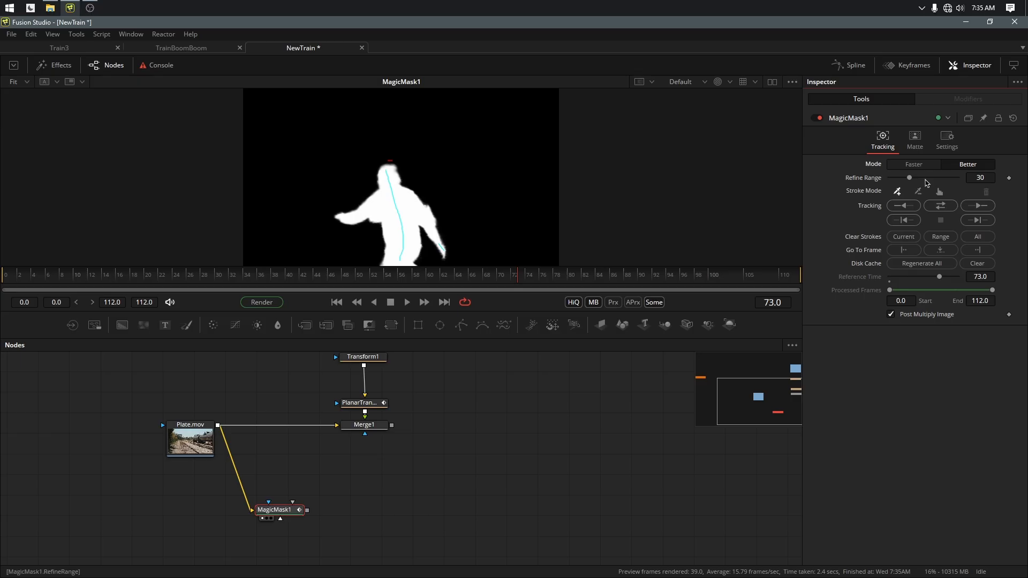
Step: Retrack the Magic Mask in Better mode backward to frame 0 and forward to frame 112
click(903, 206)
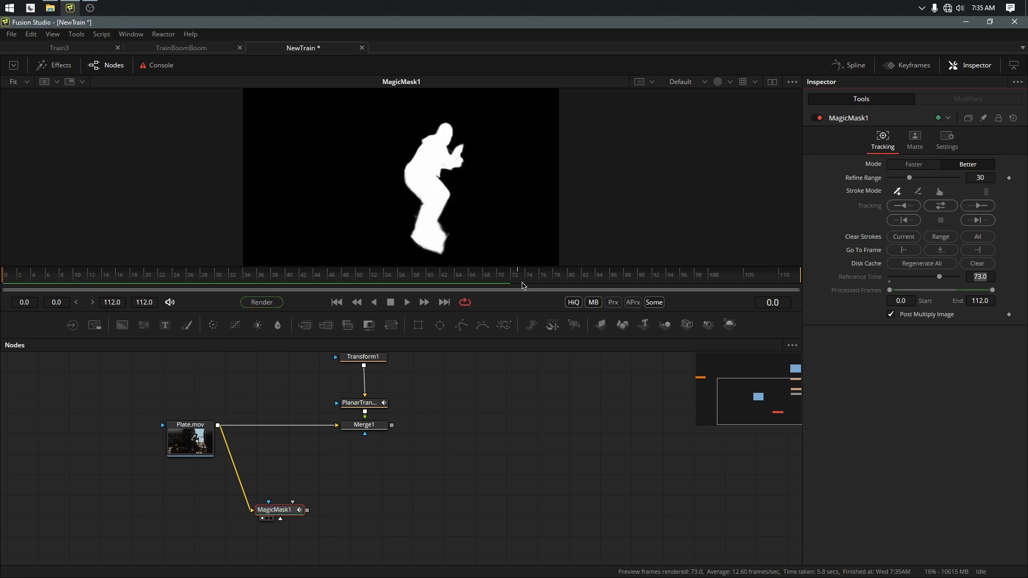
click(503, 279)
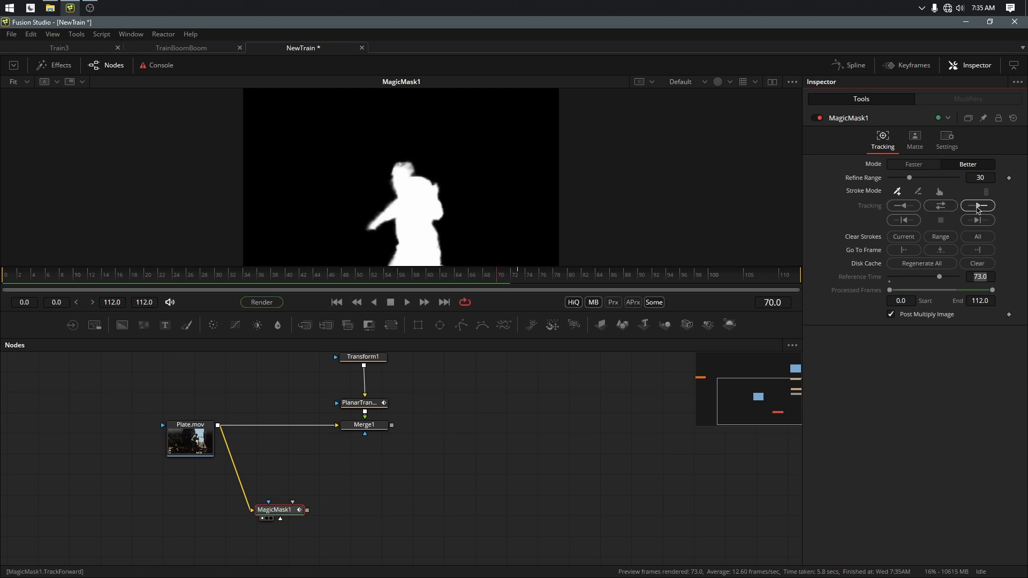
click(977, 208)
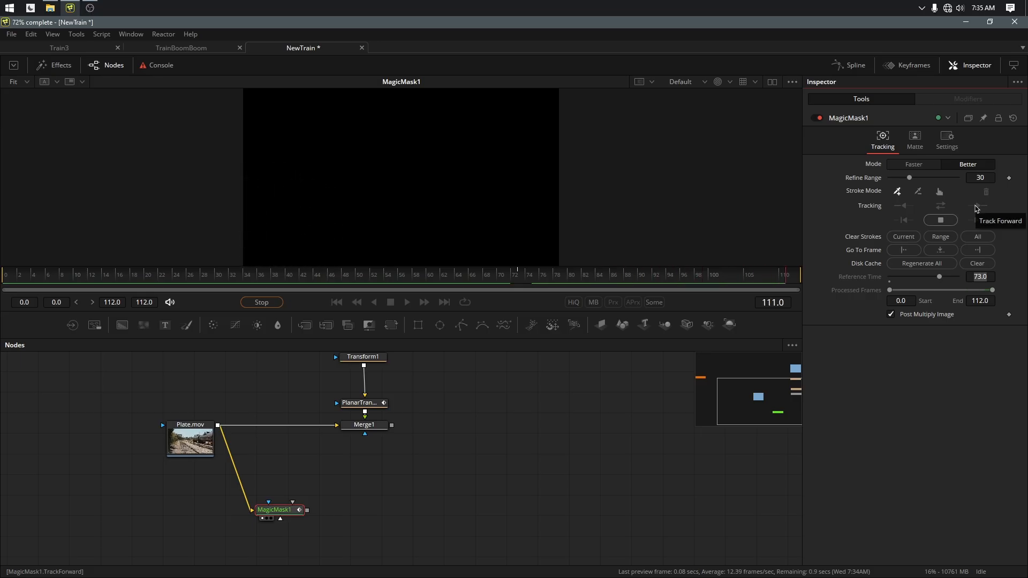
Step: Examine the retracked mask at frame 66 by comparing its alpha and color channels
drag(581, 277, 475, 281)
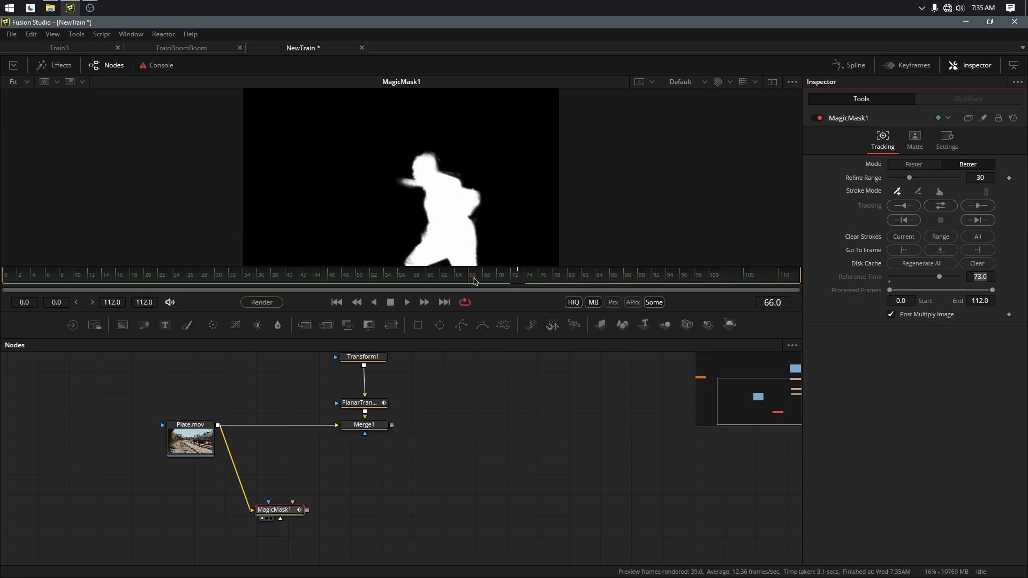
click(718, 83)
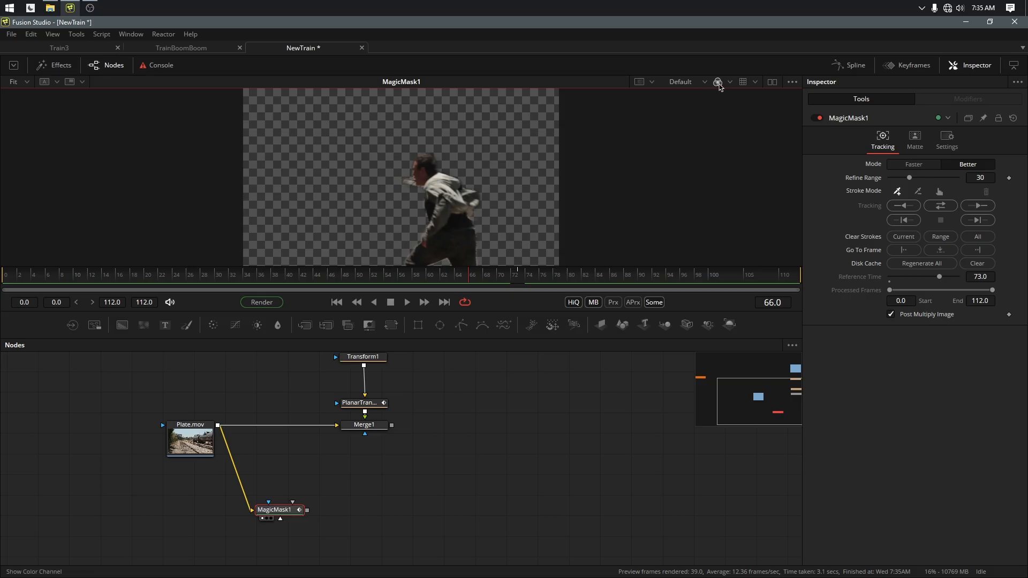
click(718, 83)
click(717, 82)
click(718, 82)
click(717, 82)
click(717, 83)
click(717, 83)
click(730, 83)
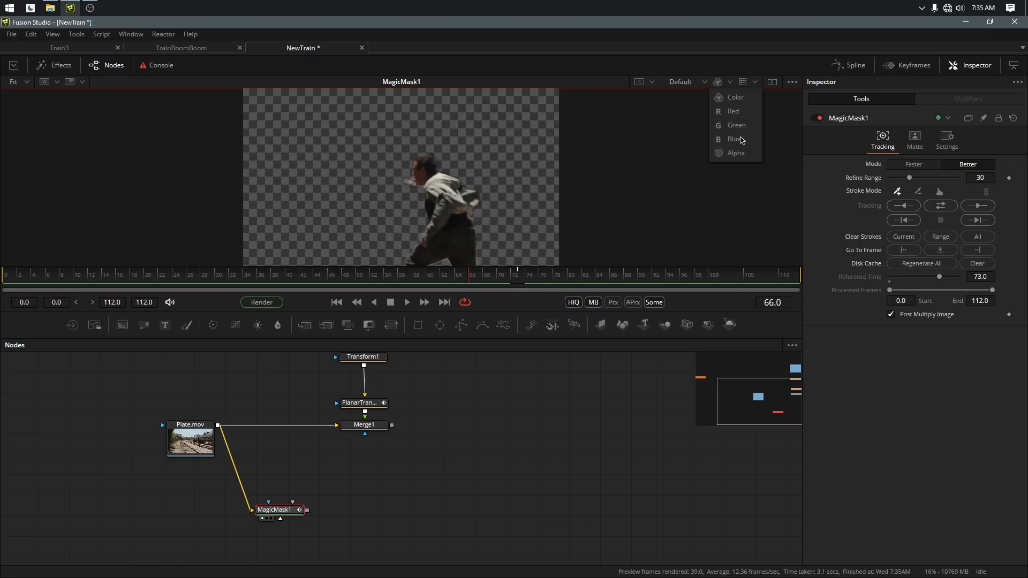
click(727, 99)
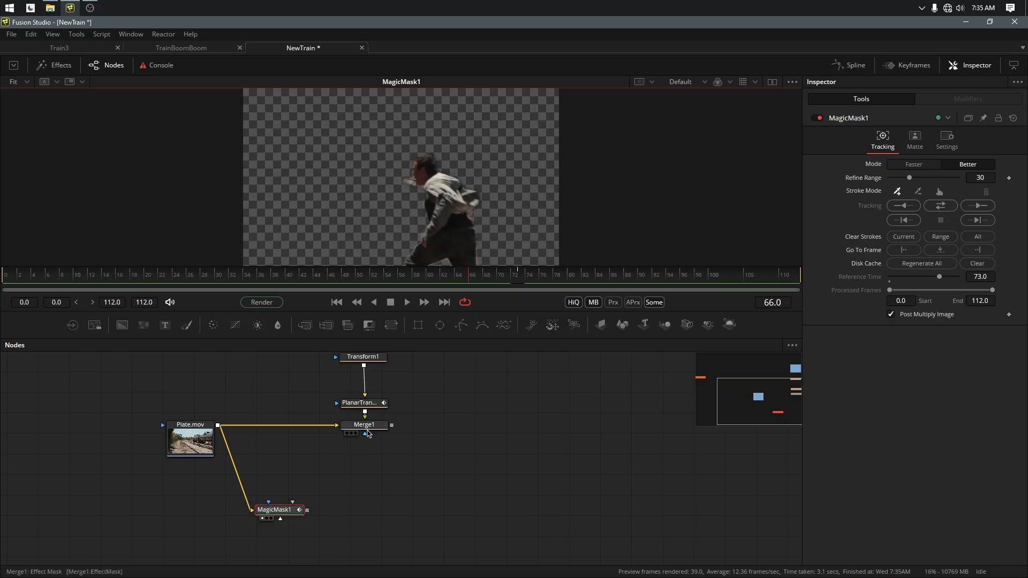
Step: View Merge1, invert the MagicMask1 matte, and connect its output to Merge1's effect mask input
click(369, 428)
key(1)
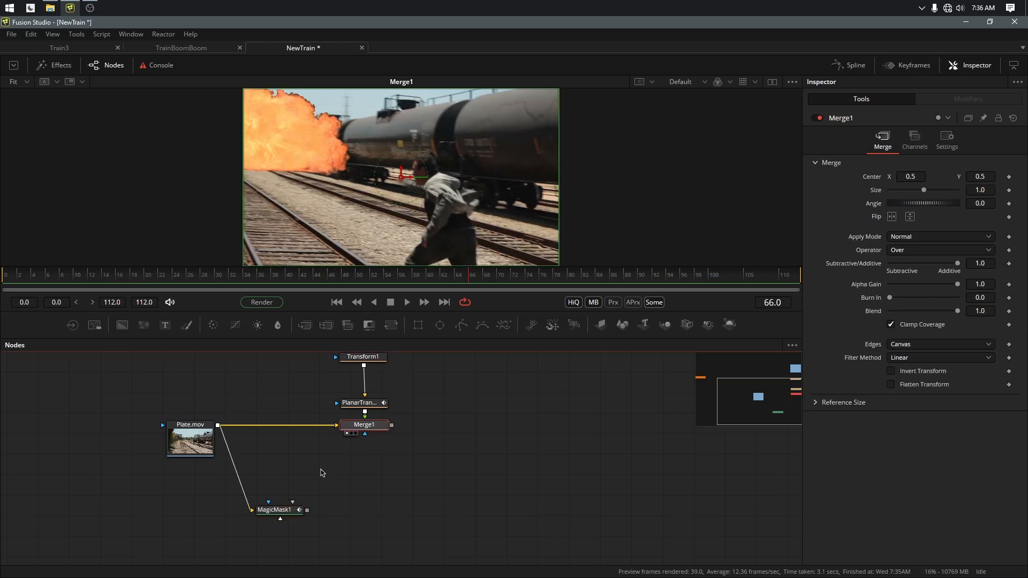
click(287, 510)
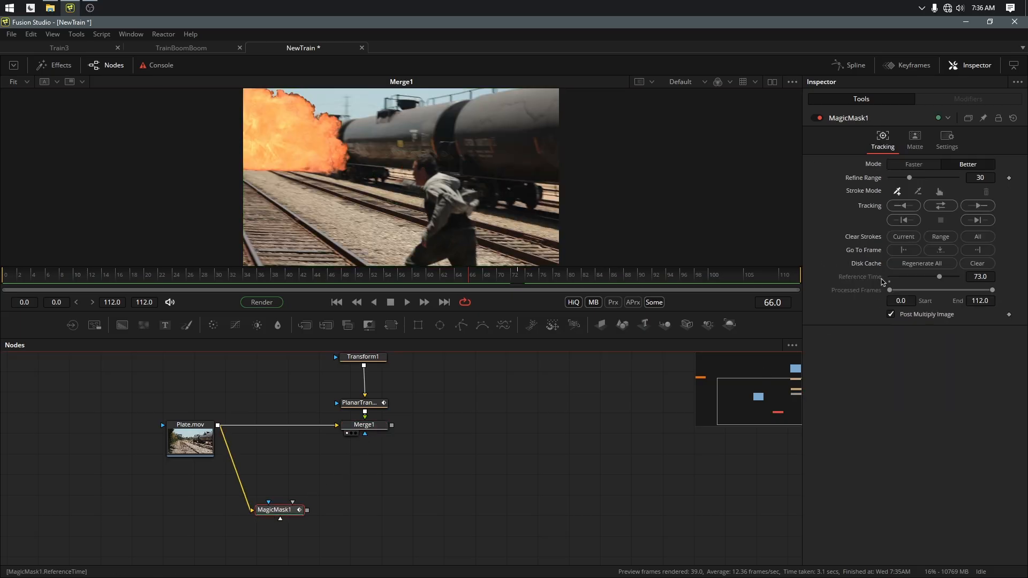
click(915, 141)
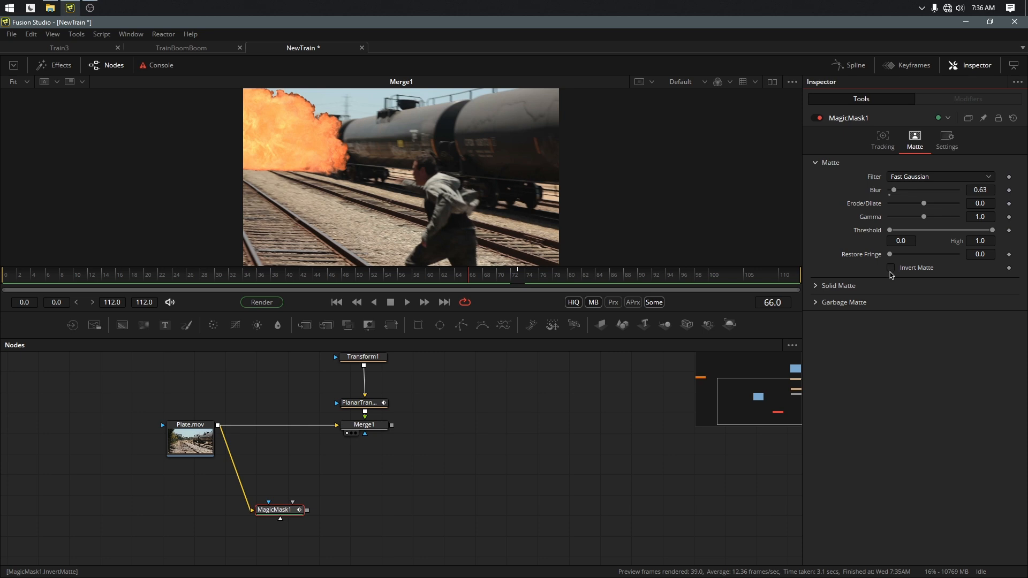
click(891, 268)
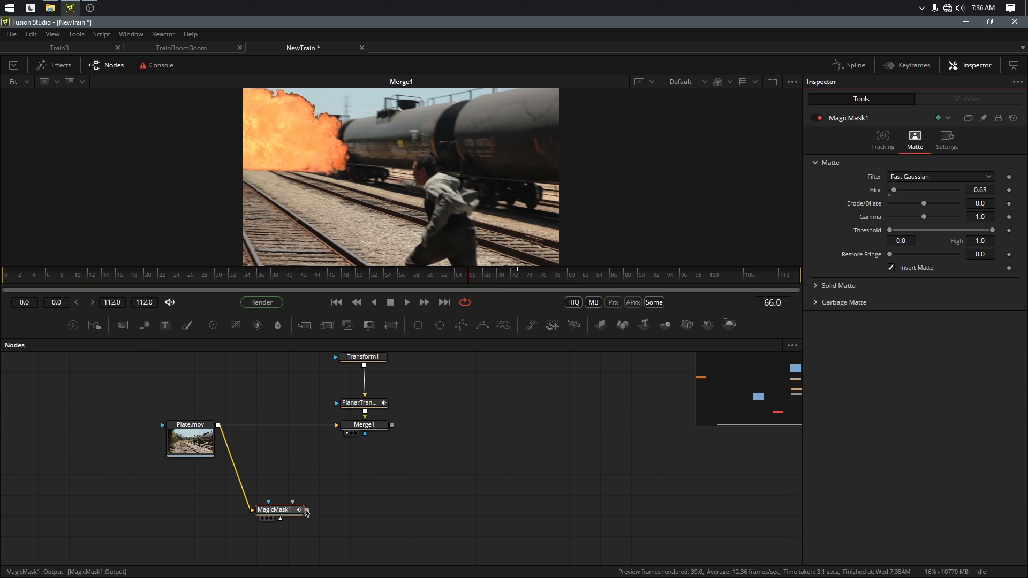
drag(308, 511, 366, 435)
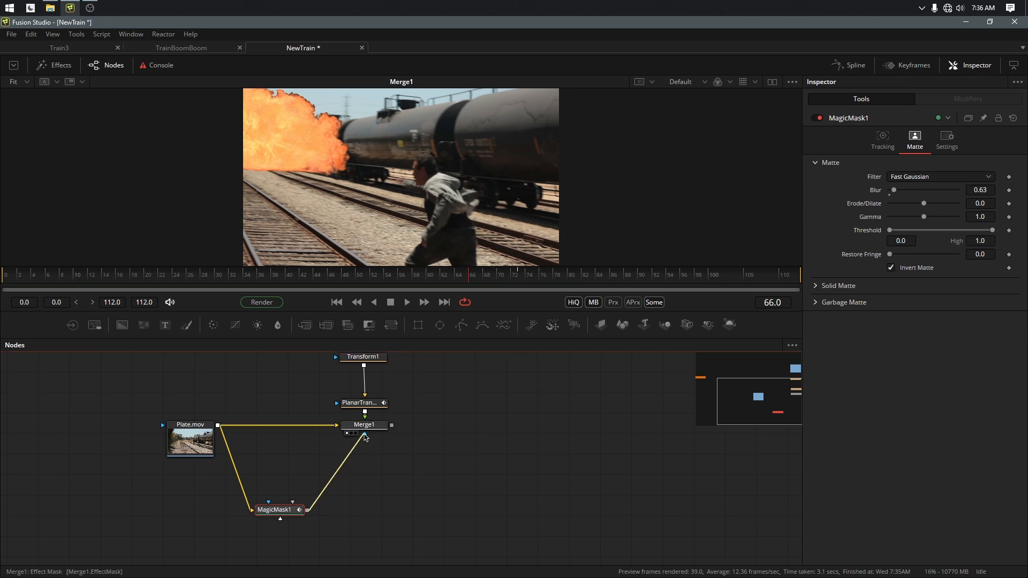
Step: Check that the running man passes in front of the explosion across the masked frames
drag(458, 279, 578, 287)
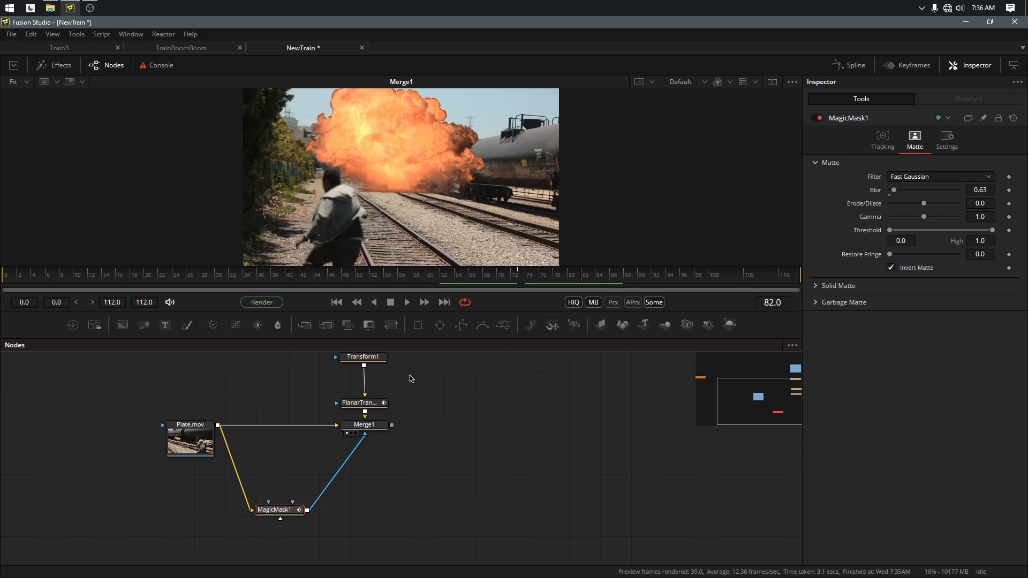
drag(579, 277, 490, 279)
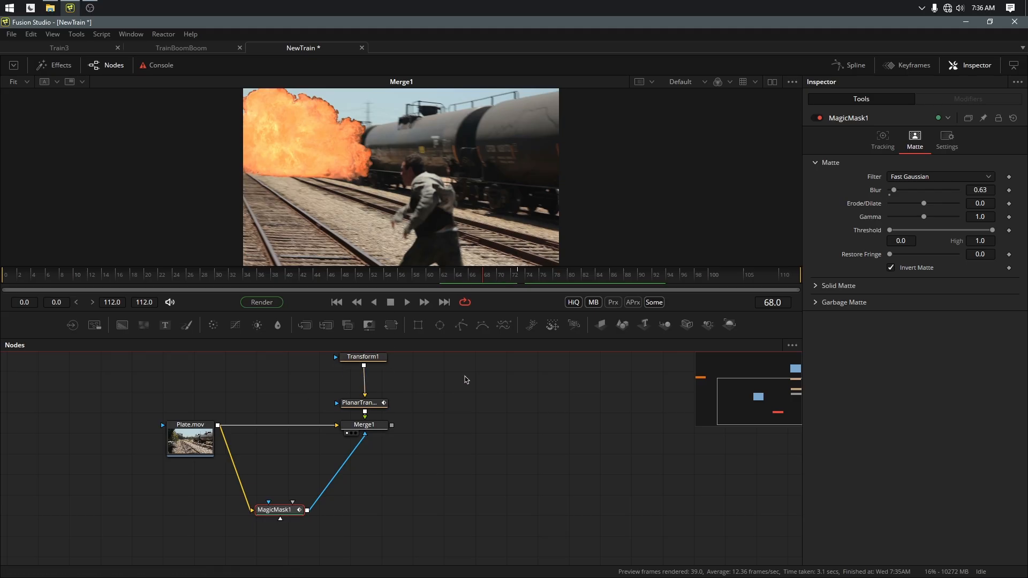
drag(553, 279, 589, 269)
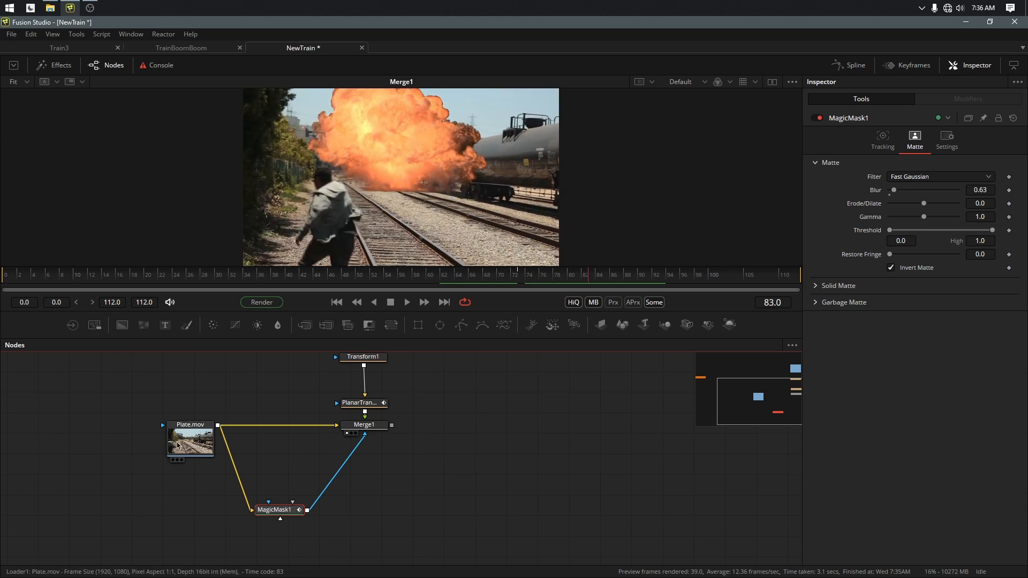
Step: View the Plate.mov footage and go to its last frame, 112
click(193, 441)
key(1)
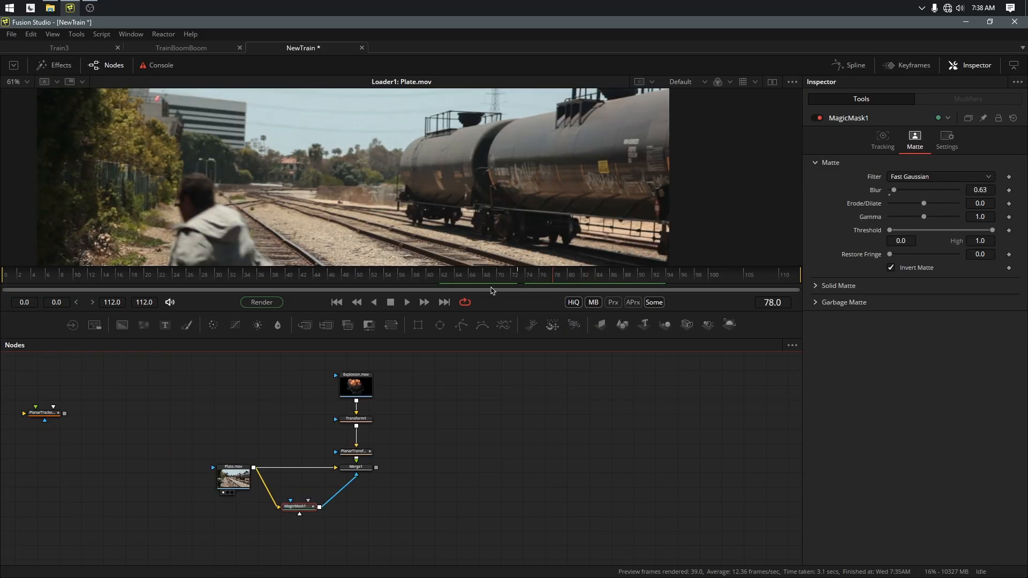
drag(491, 290, 592, 277)
click(444, 303)
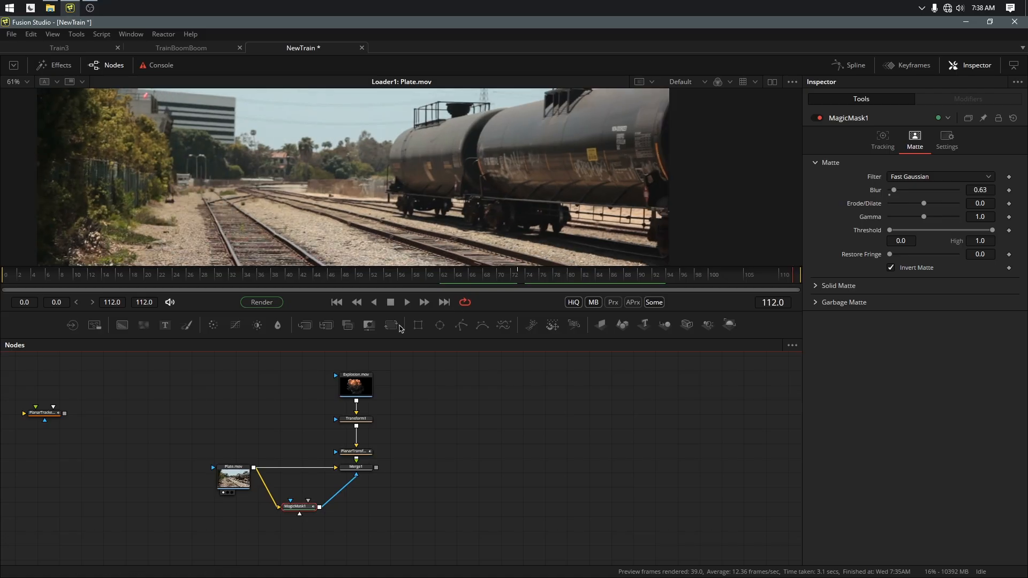
Step: Make room beside Plate.mov, add a Time Stretcher node below MagicMask1, feed it from the plate, and view it
drag(227, 496, 200, 496)
click(293, 541)
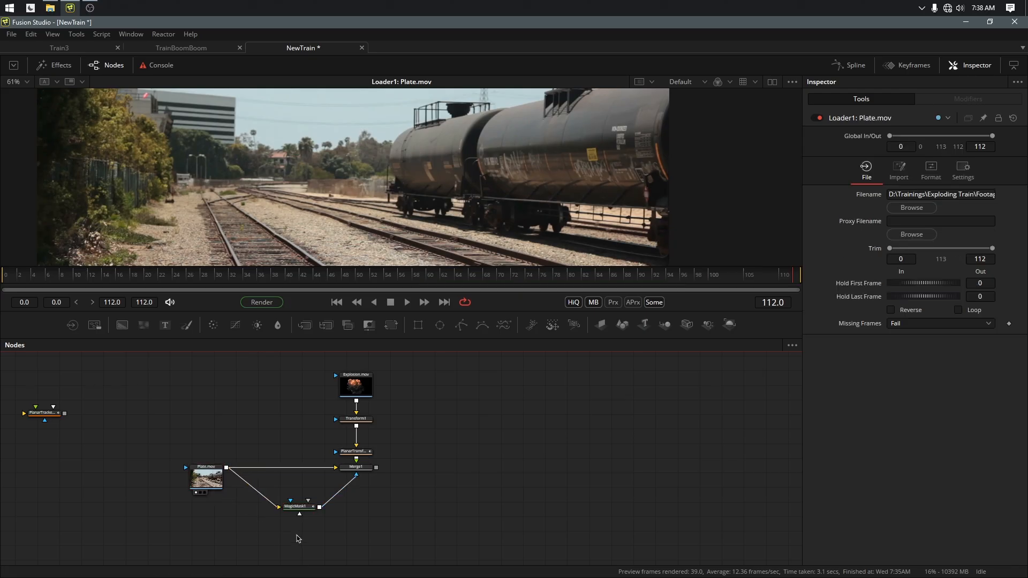
key(shift+space)
text(time)
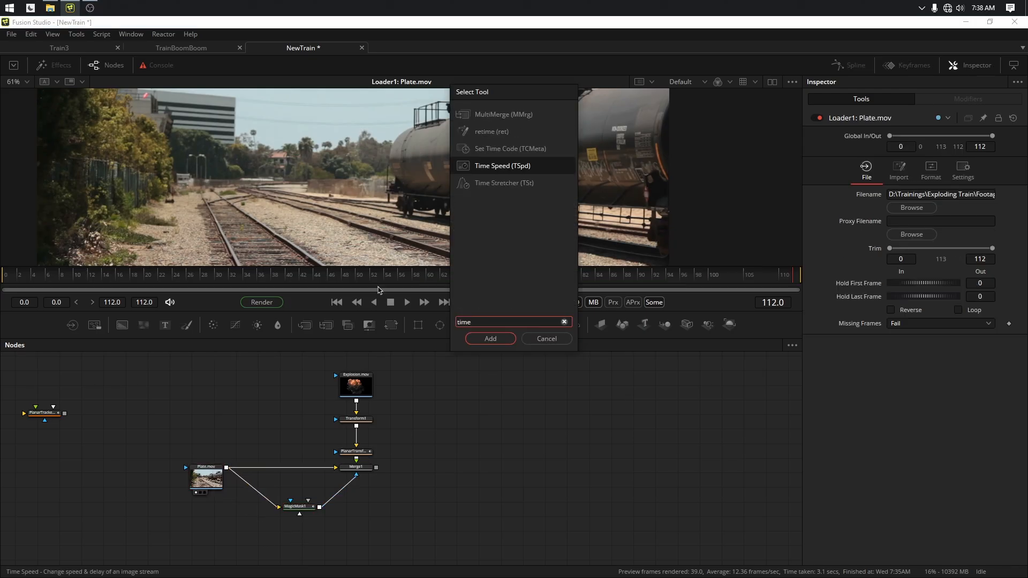
click(513, 185)
click(497, 343)
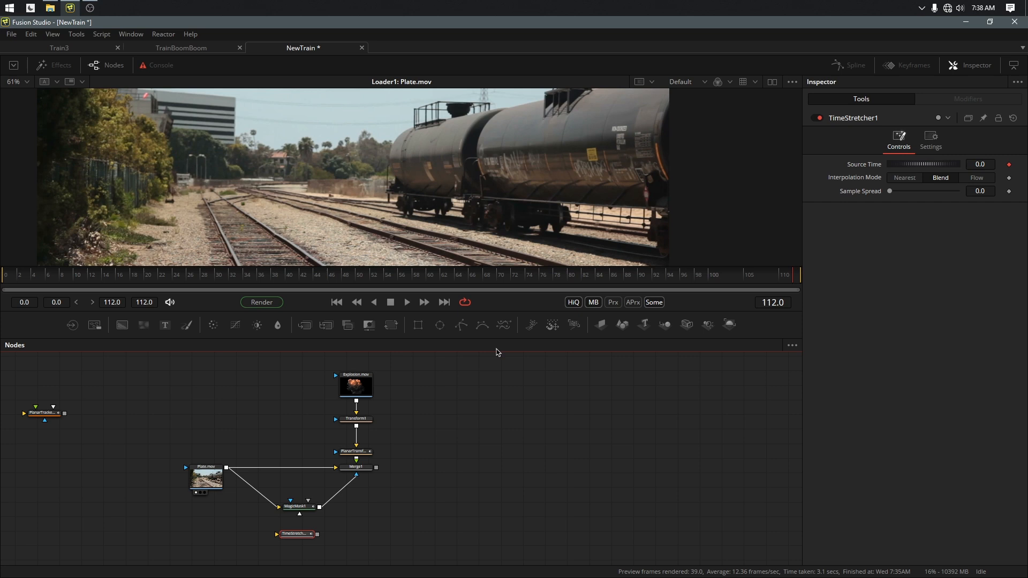
drag(226, 468, 300, 536)
key(1)
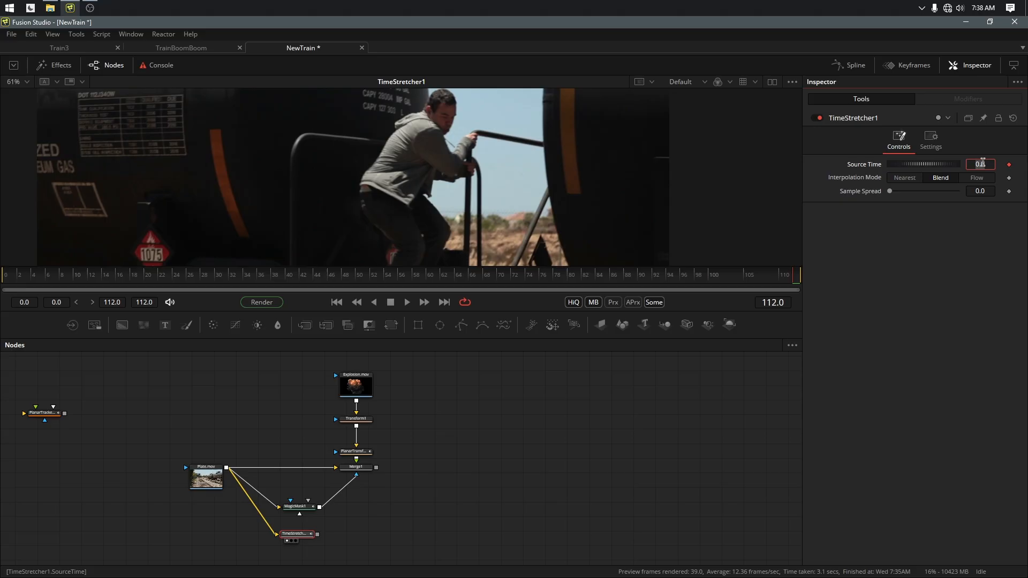
Step: Set TimeStretcher1's source time to 112 to freeze the plate's last frame, and check the hold at other frames
click(982, 163)
text(112)
key(Tab)
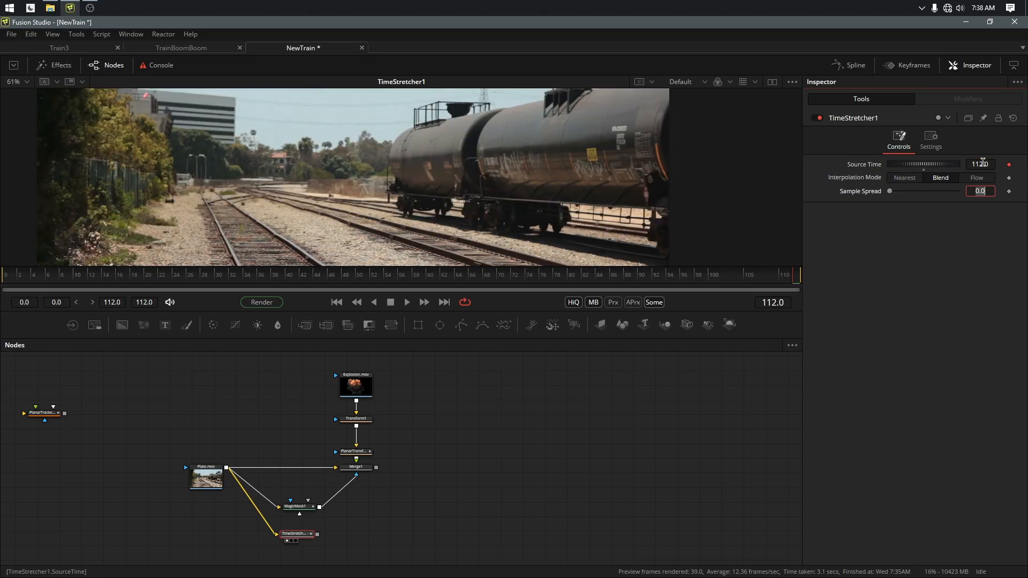
click(674, 284)
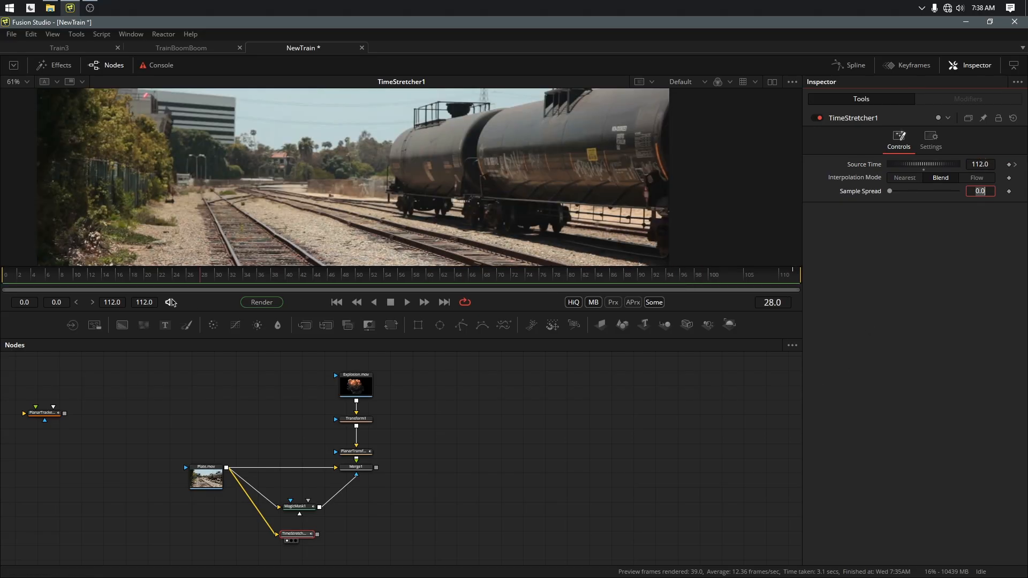
click(257, 275)
click(769, 277)
click(445, 303)
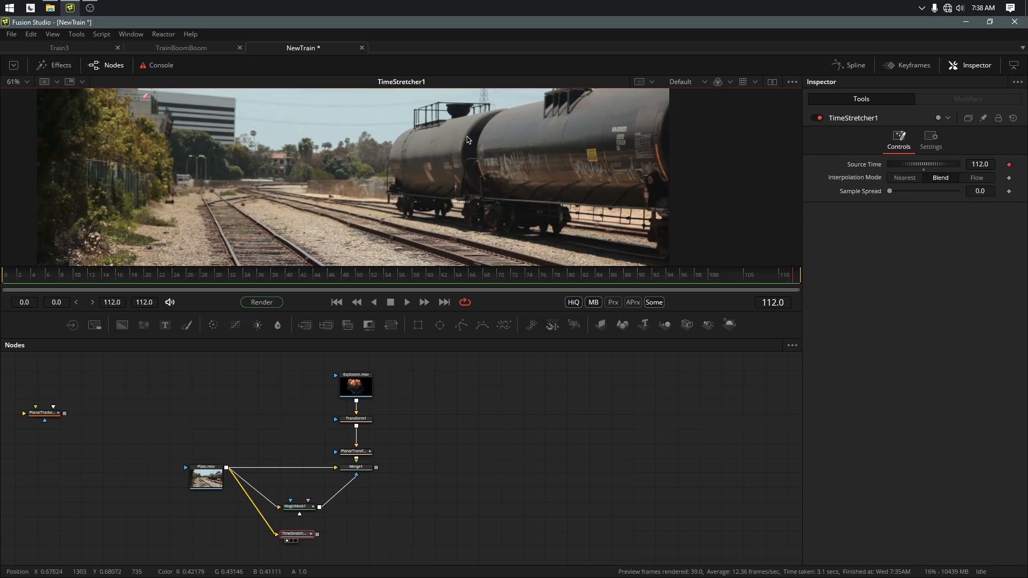
Step: Add a Color Corrector node after TimeStretcher1
drag(426, 147, 420, 201)
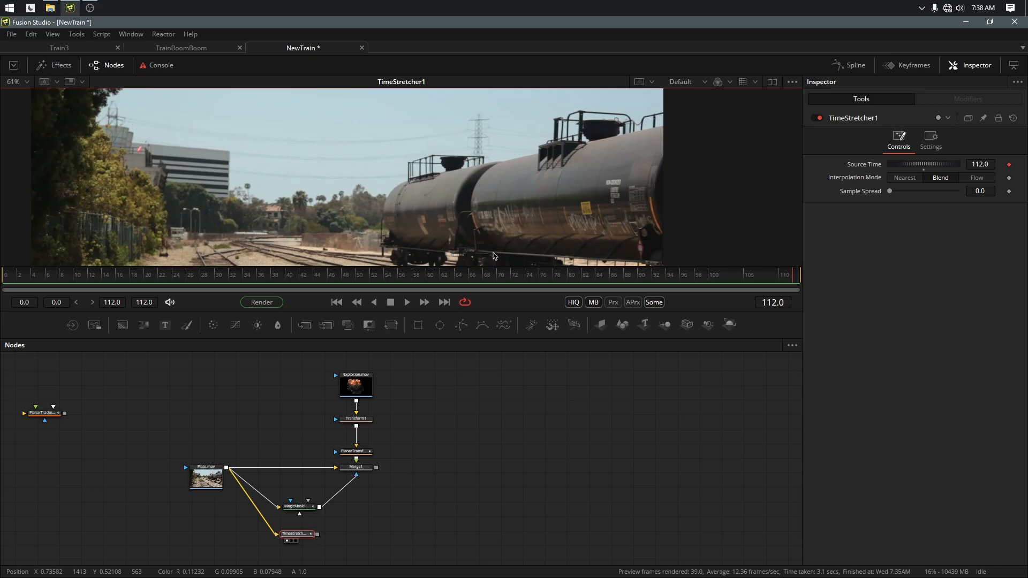
click(308, 537)
key(c)
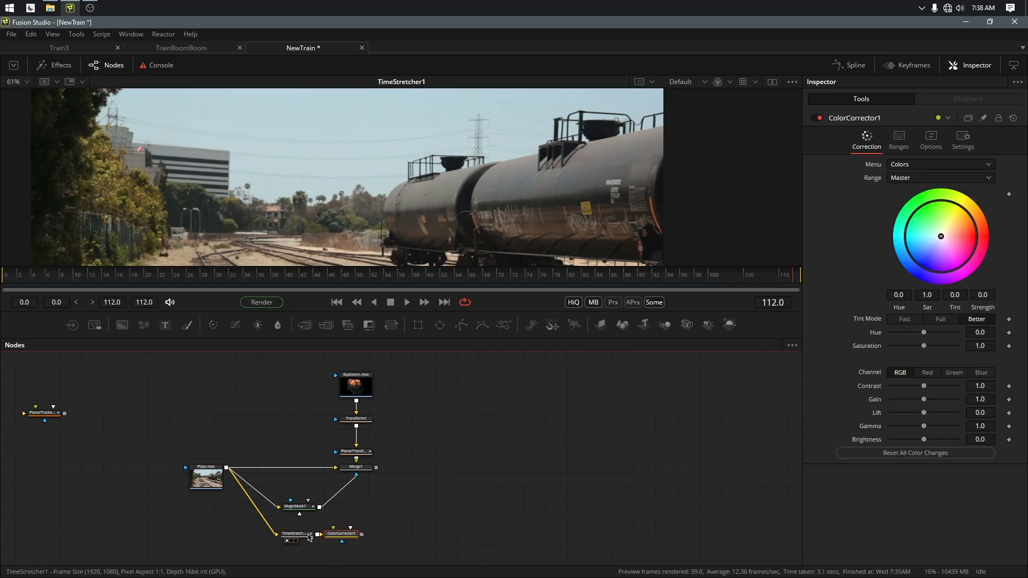
Step: Set ColorCorrector1's saturation to 0 and contrast to 3.0, and inspect the train's edge against the sky
drag(926, 350, 889, 348)
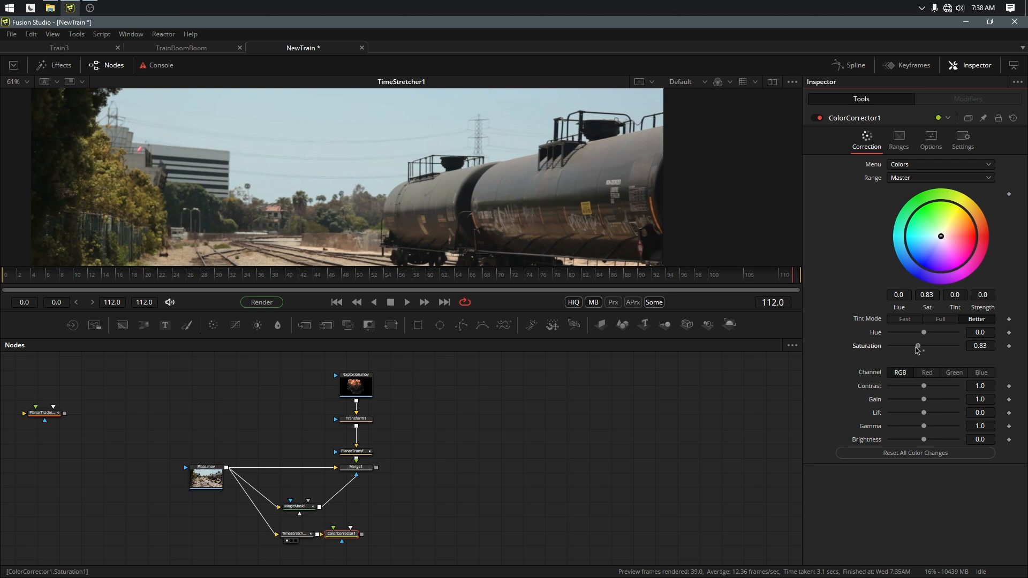
click(347, 538)
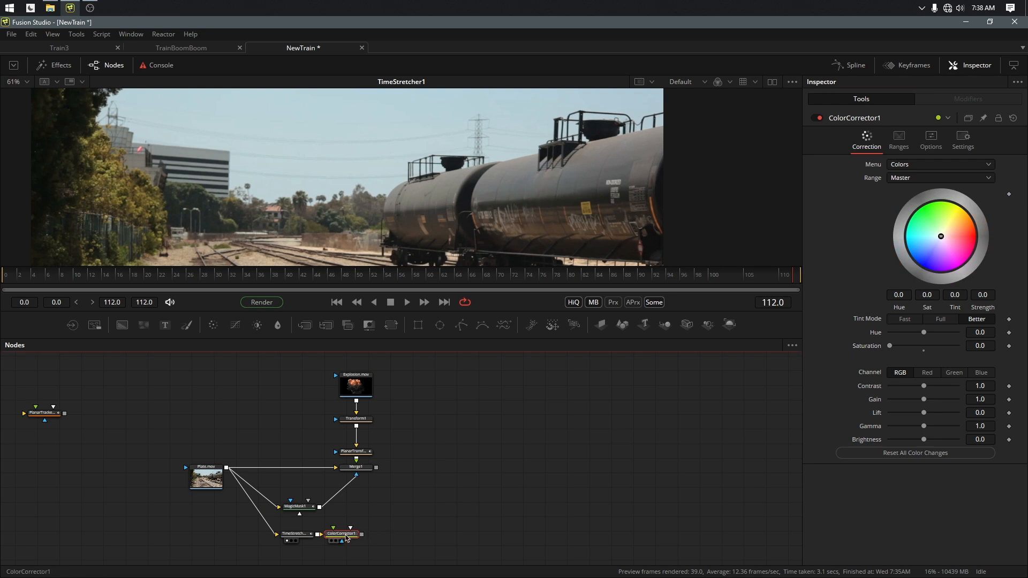
drag(347, 538, 567, 203)
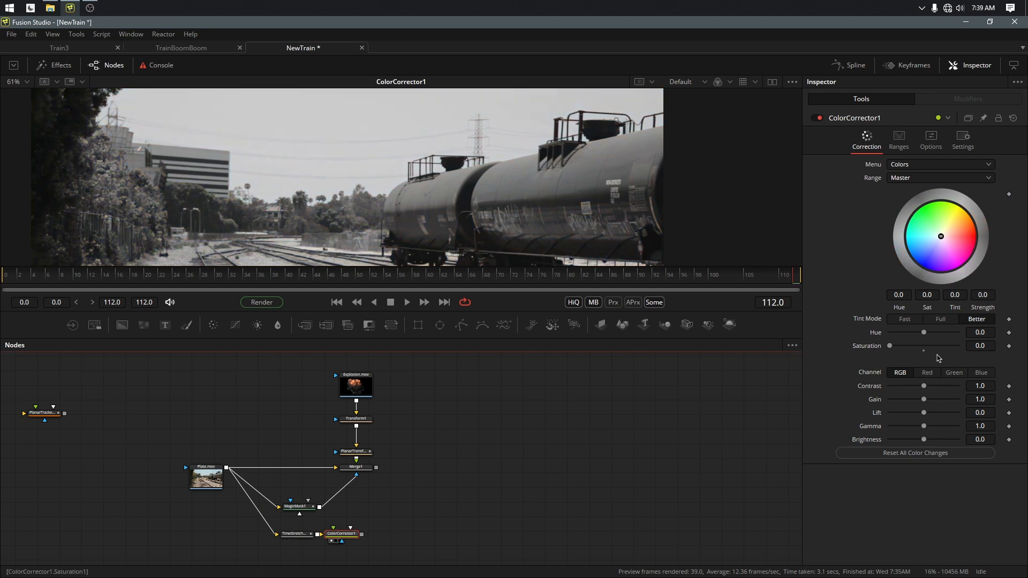
drag(924, 386, 957, 386)
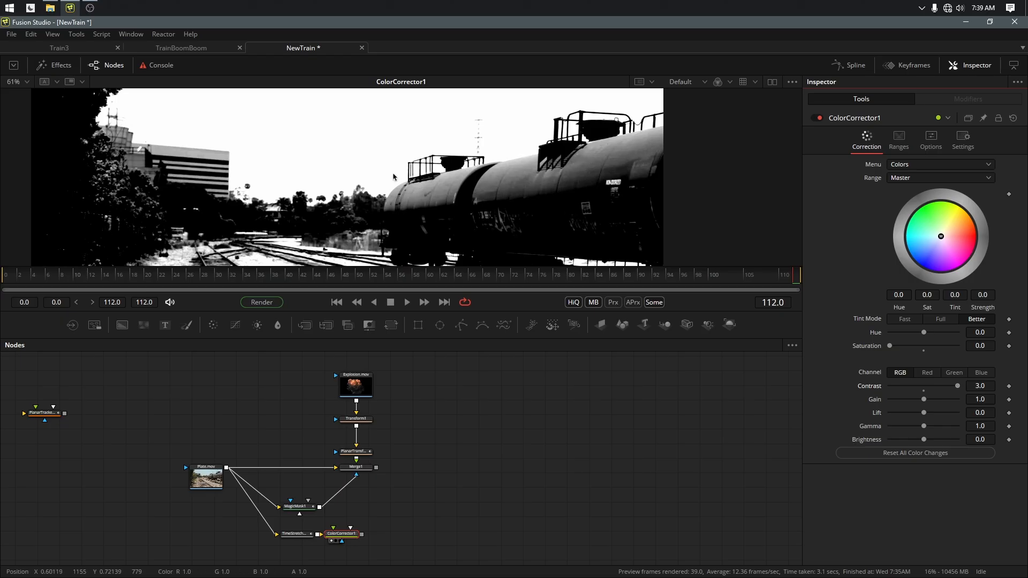
scroll(393, 177, up, 2)
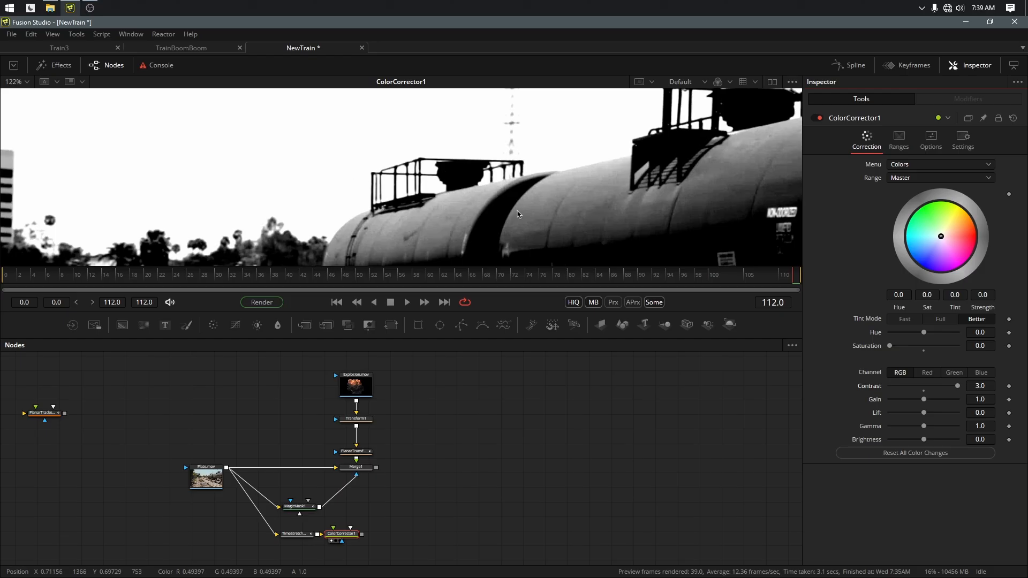
Step: Add a Luma Keyer node after ColorCorrector1 and view its result
drag(346, 533, 358, 537)
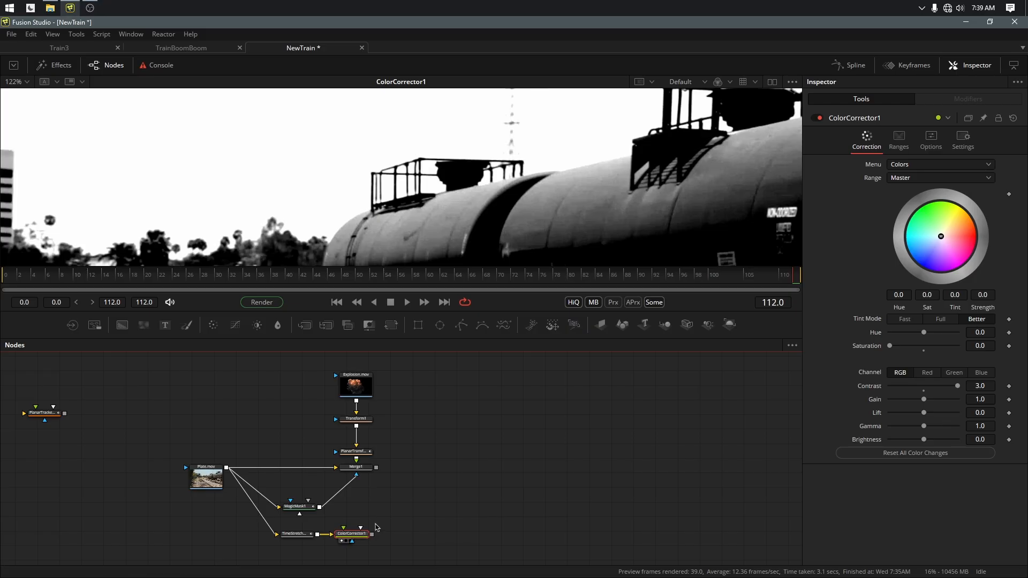
key(shift+space)
text(luma)
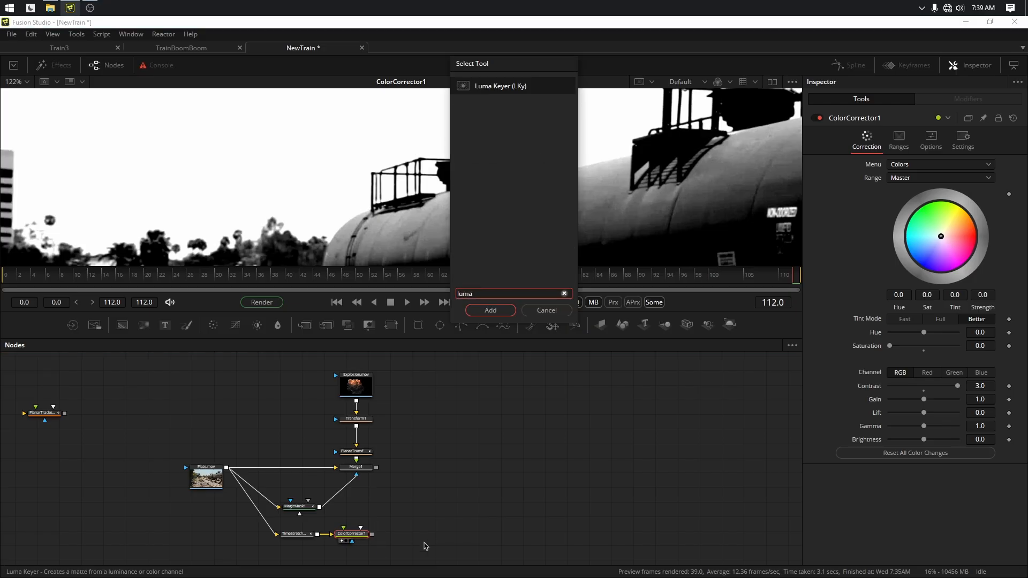
click(490, 309)
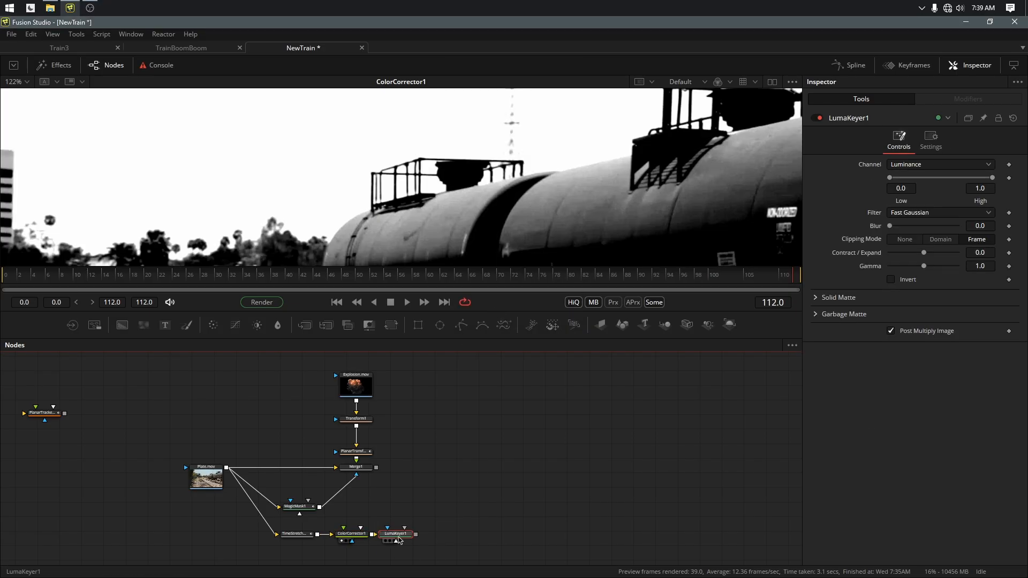
key(1)
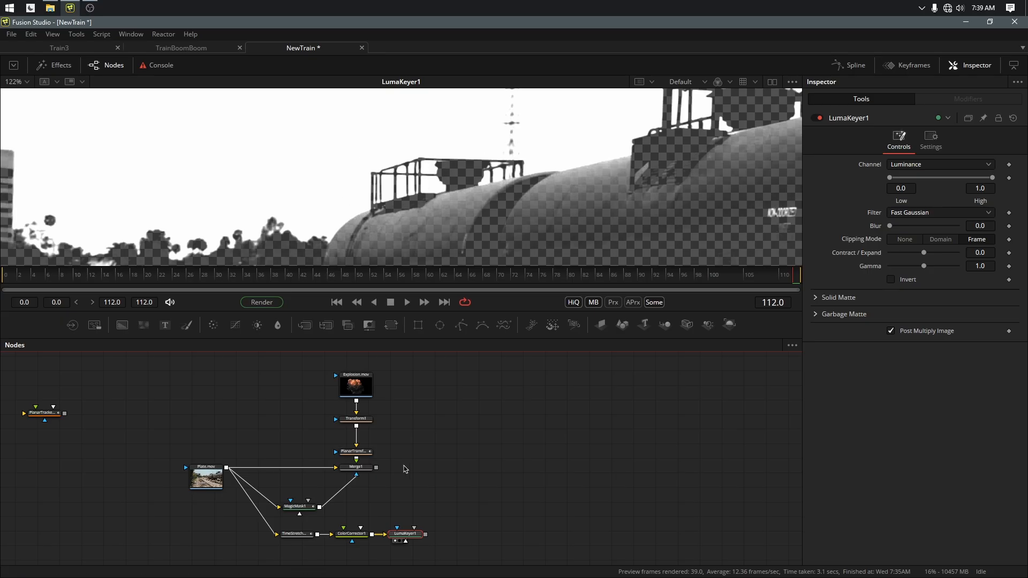
Step: Add a Polygon mask node above LumaKeyer1 and draw a closed shape around the railing and dome on top of the farther tank car
click(406, 500)
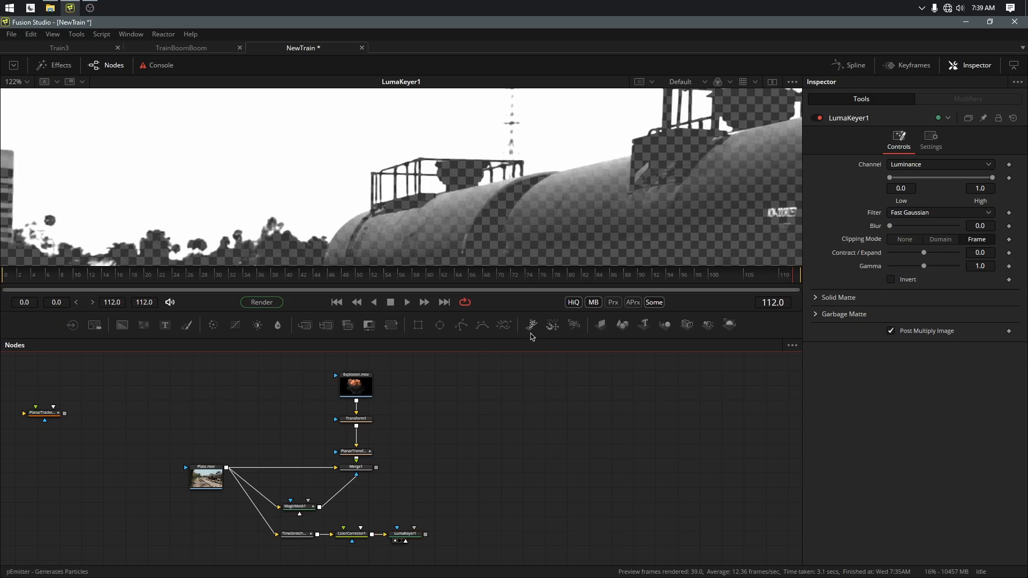
click(461, 325)
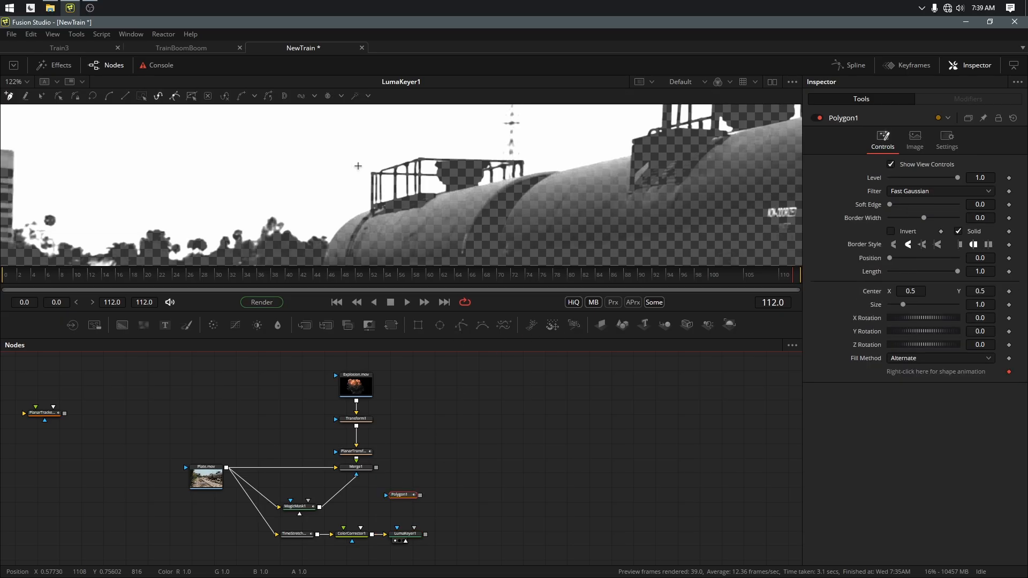
click(367, 162)
click(368, 212)
click(407, 205)
click(426, 203)
click(460, 196)
click(477, 191)
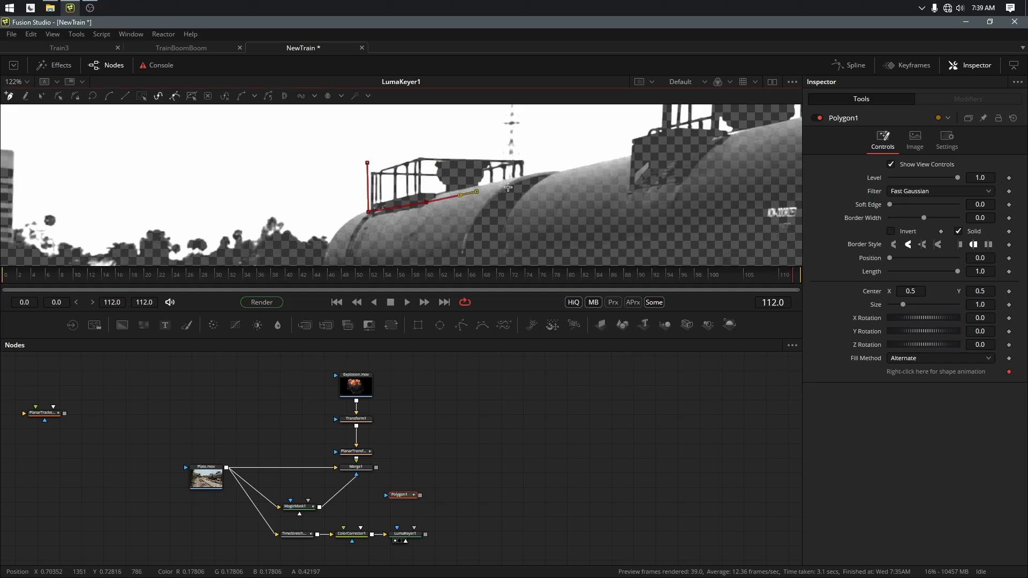
click(514, 180)
click(533, 174)
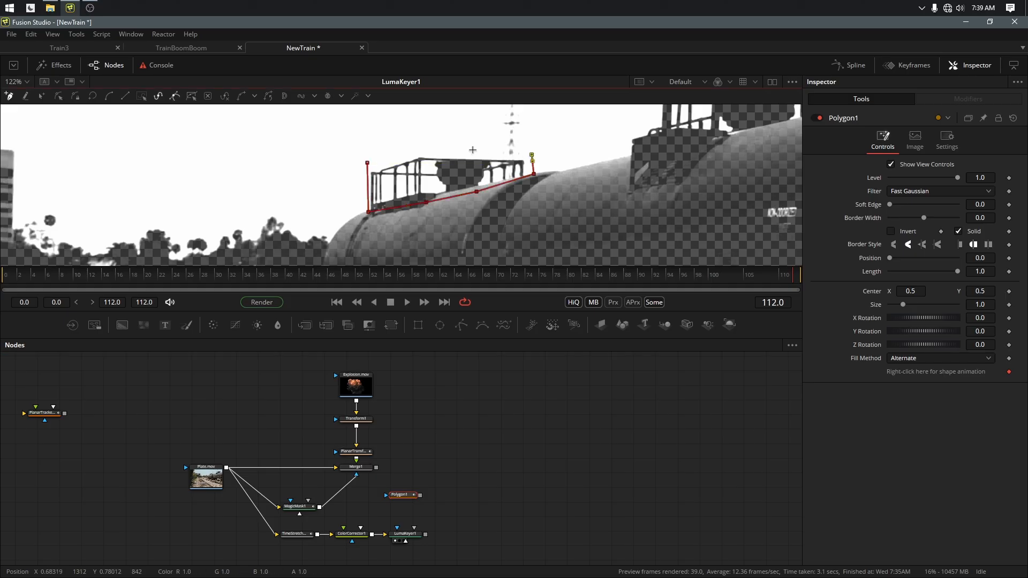
click(471, 149)
click(440, 147)
click(367, 163)
Step: Connect Polygon1 to LumaKeyer1's effect mask and move its upper points closer to the railing
drag(420, 496, 397, 528)
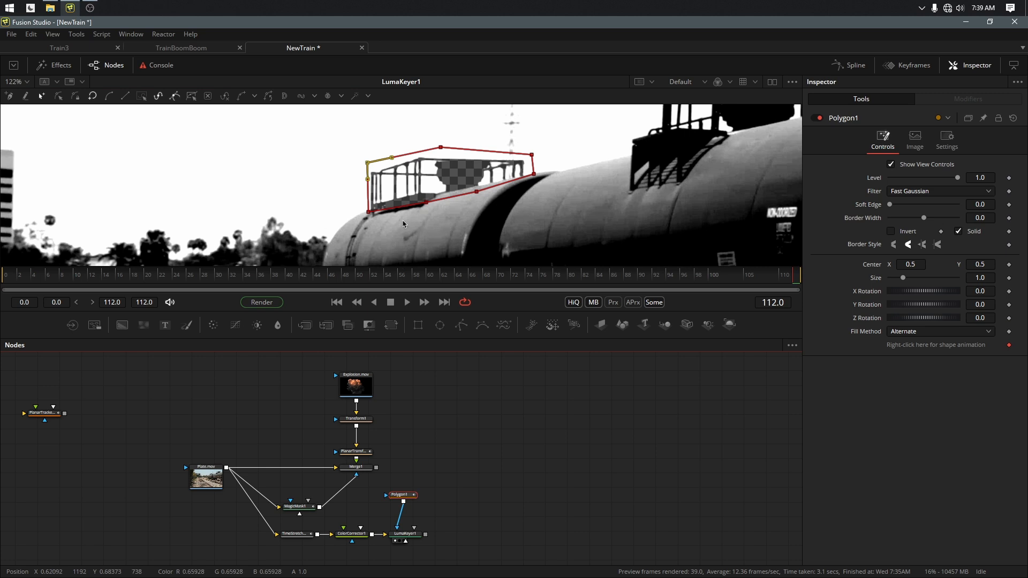
drag(532, 156, 528, 162)
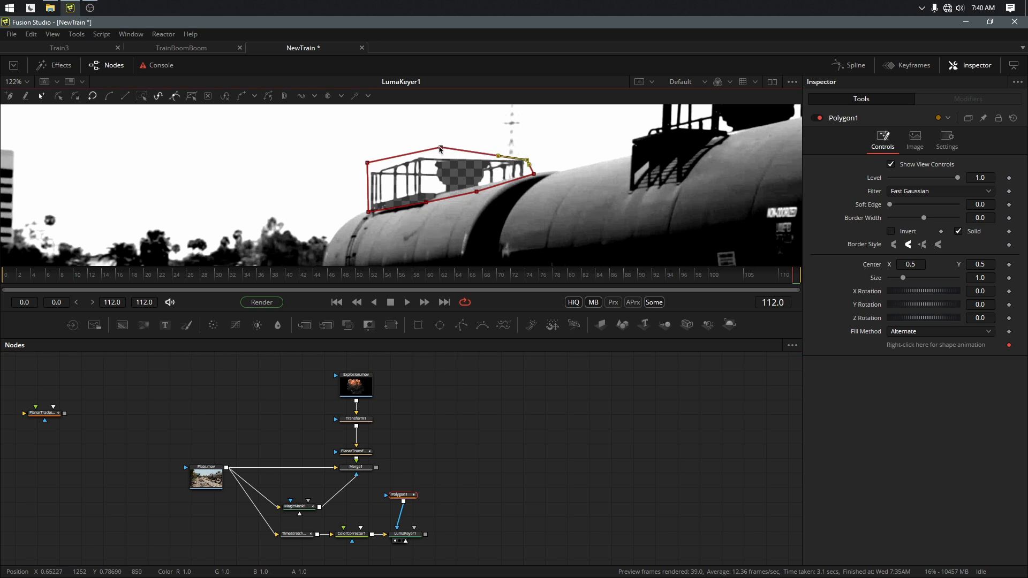
drag(439, 148, 440, 156)
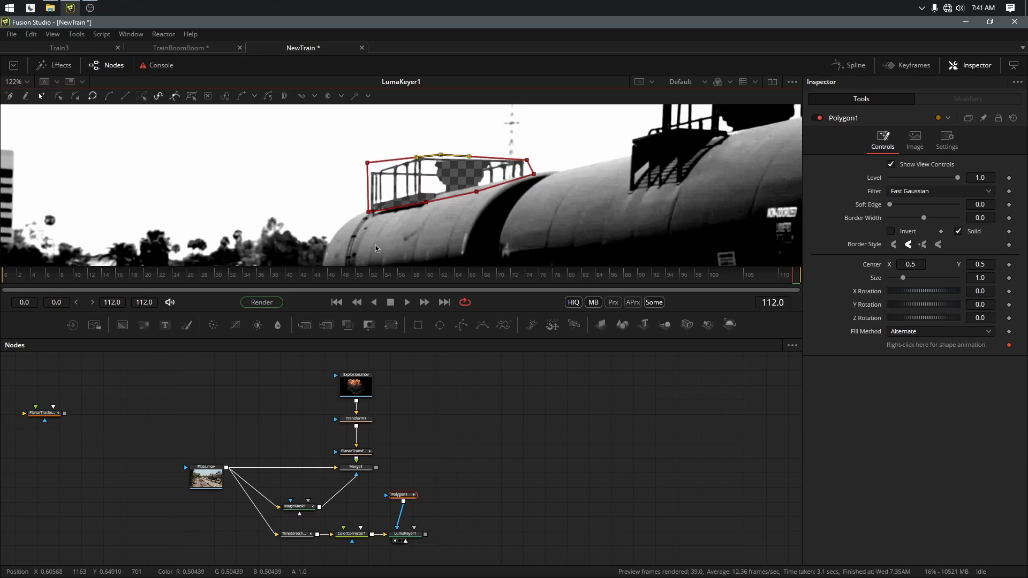
Step: View TimeStretcher1's frozen frame, inspect the tank car's end, and add a MultiPoly node to the composition
drag(296, 536, 514, 140)
scroll(514, 140, down, 3)
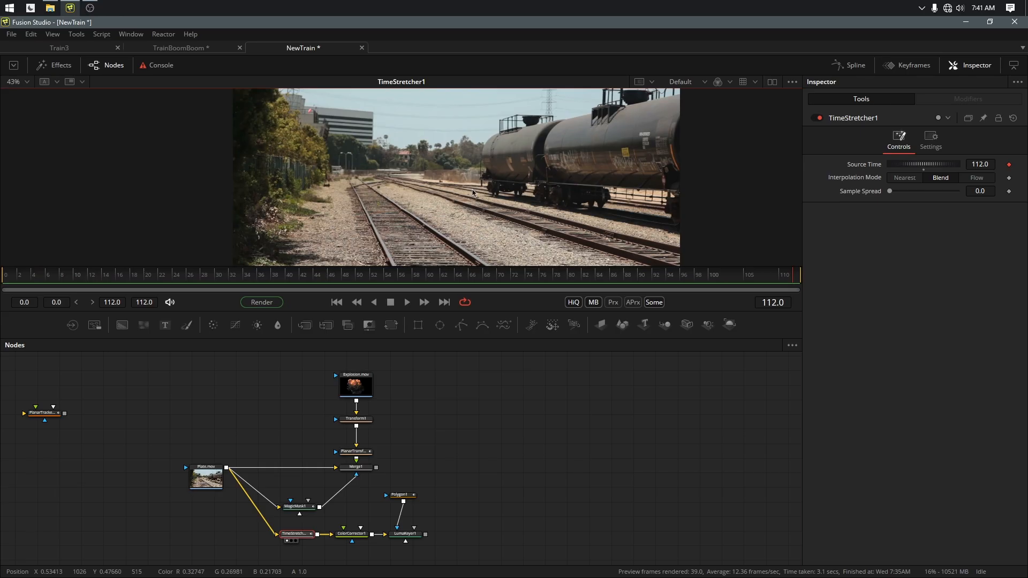
scroll(473, 193, up, 3)
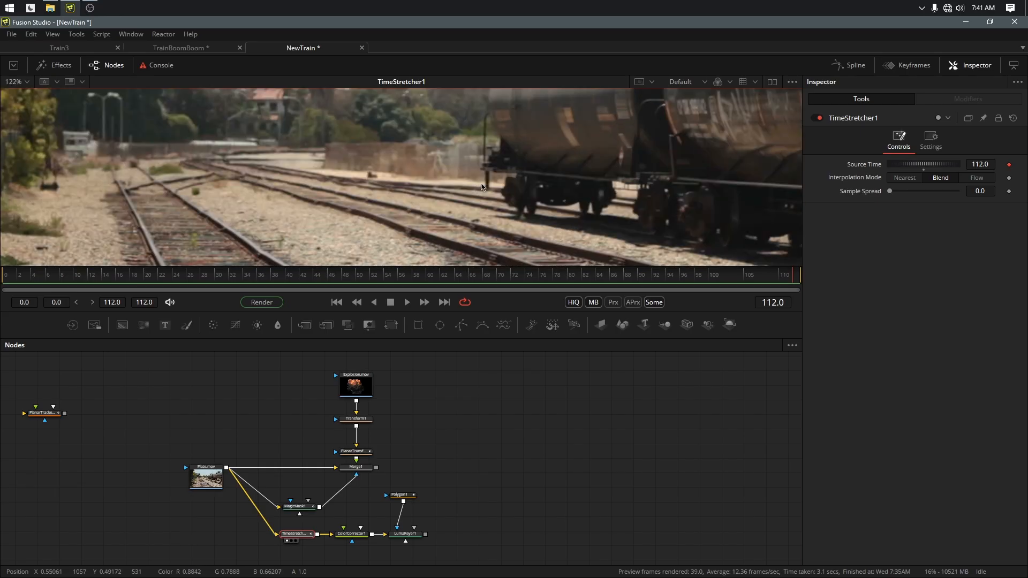
scroll(435, 195, up, 2)
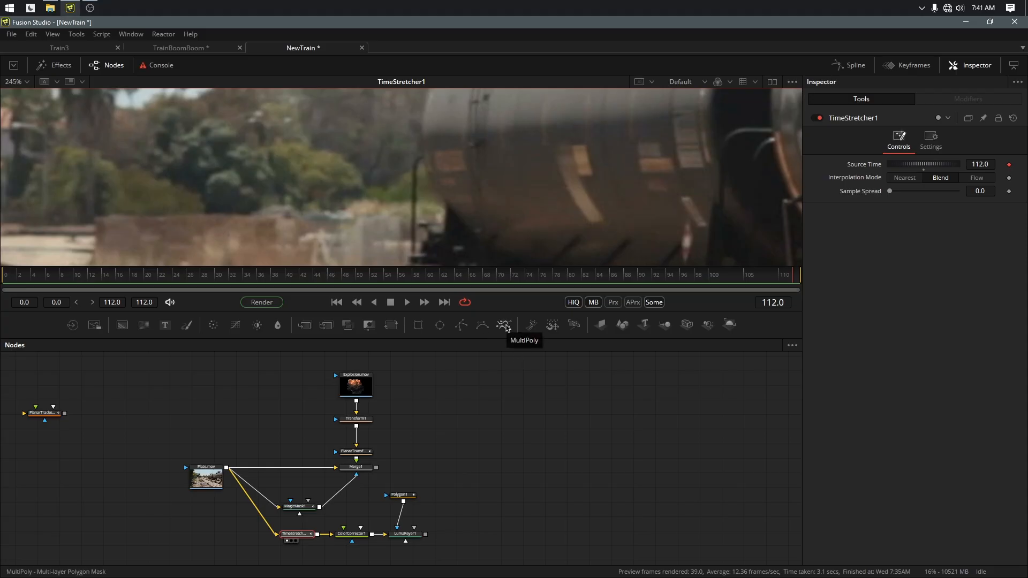
scroll(470, 459, down, 3)
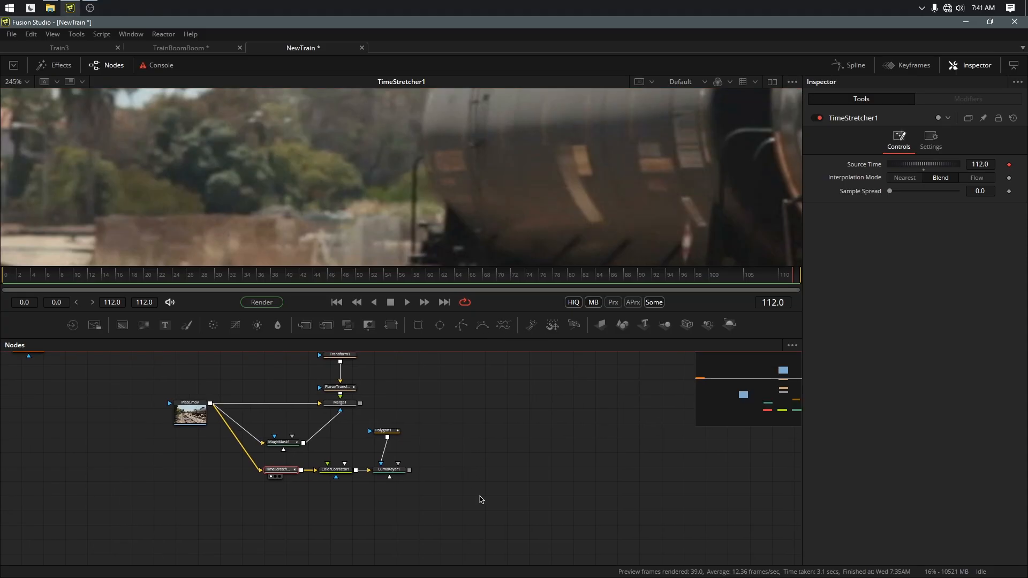
click(466, 506)
click(504, 324)
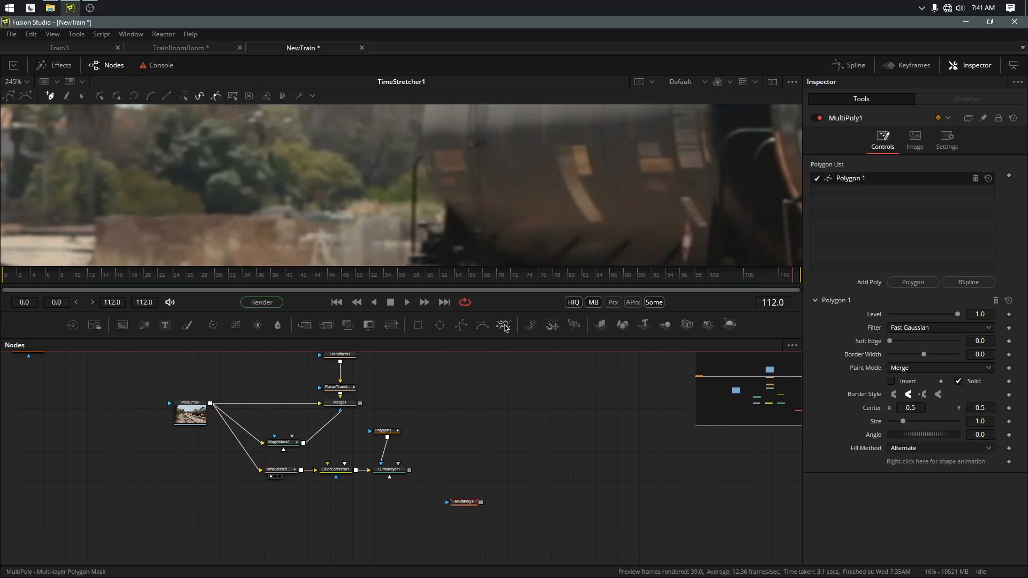
Step: Rename MultiPoly1's first polygon as MainTrain
scroll(483, 174, down, 4)
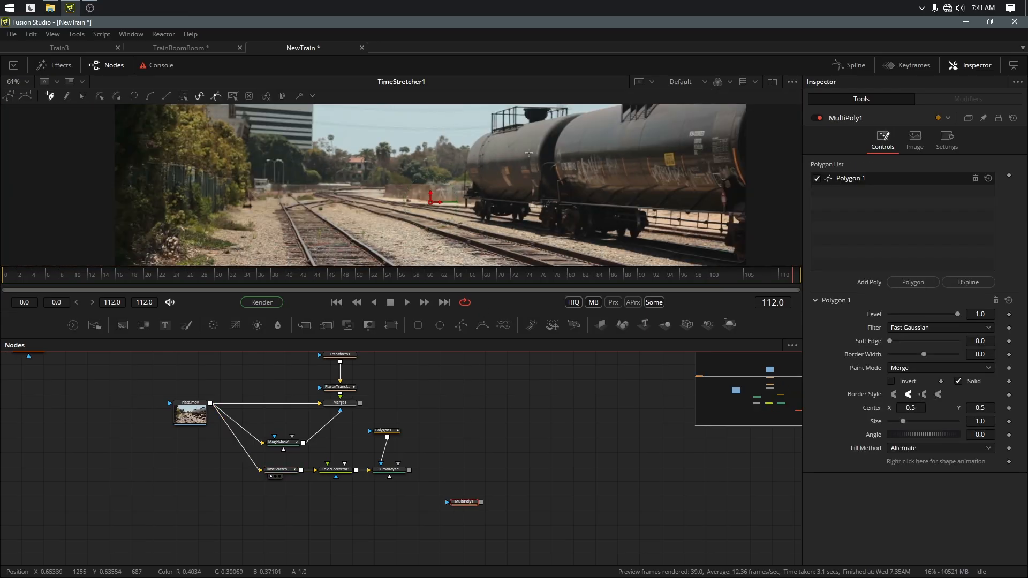
click(851, 183)
double_click(851, 181)
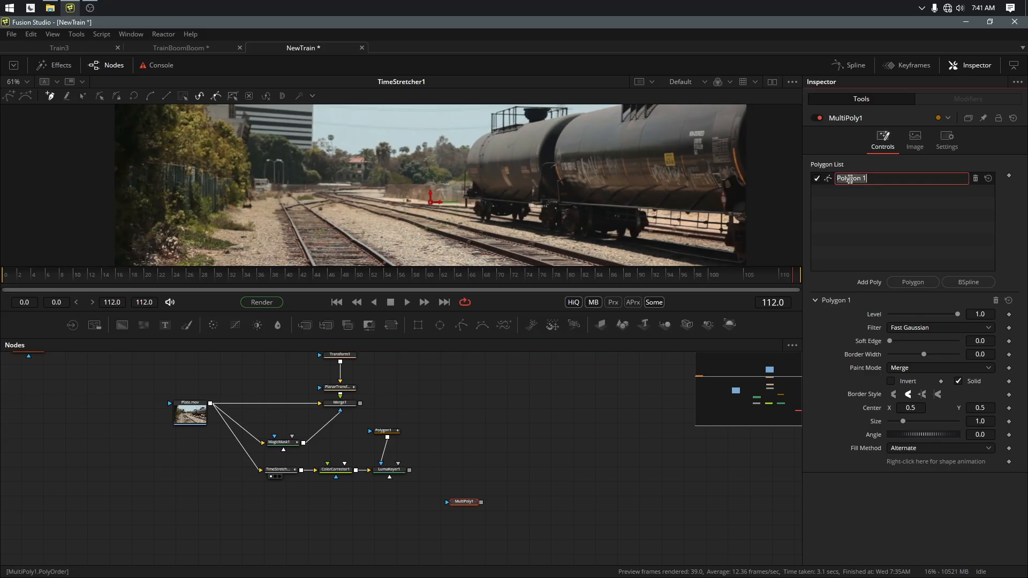
text(MainTrain)
key(Return)
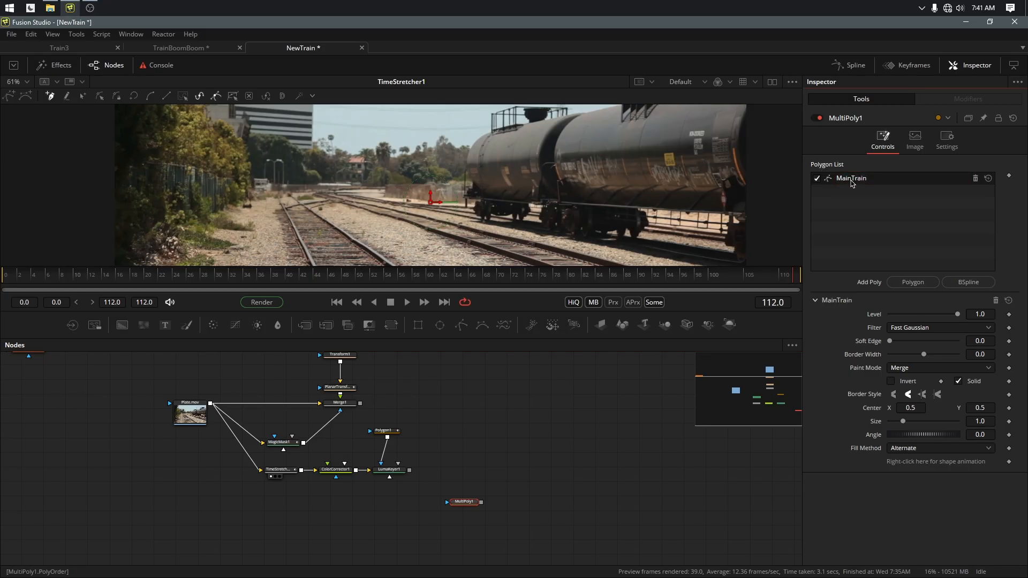
Step: Start the MainTrain polygon between the two tank cars and trace the farther car's top edge down around its rounded end
scroll(515, 131, up, 1)
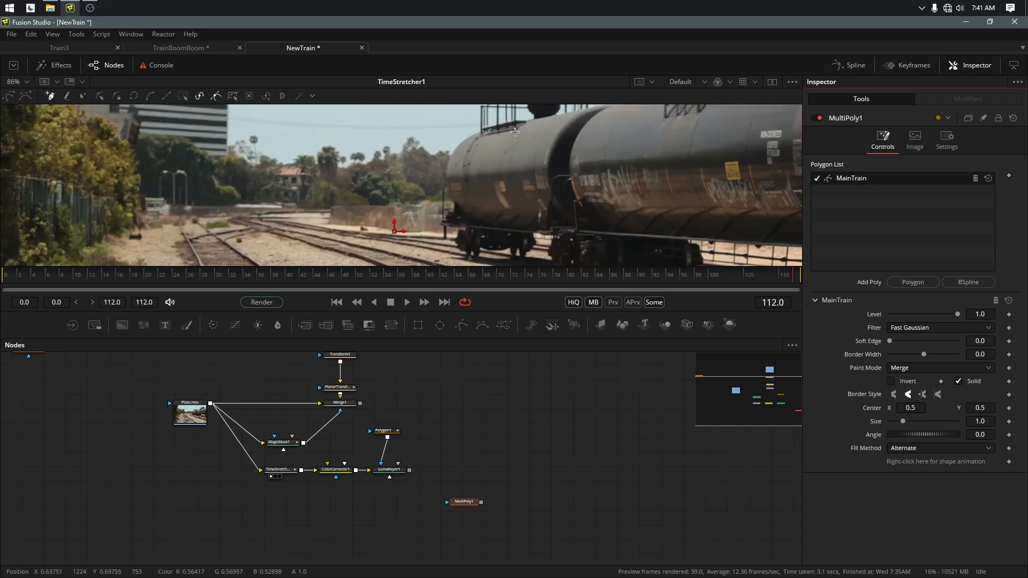
scroll(524, 137, up, 2)
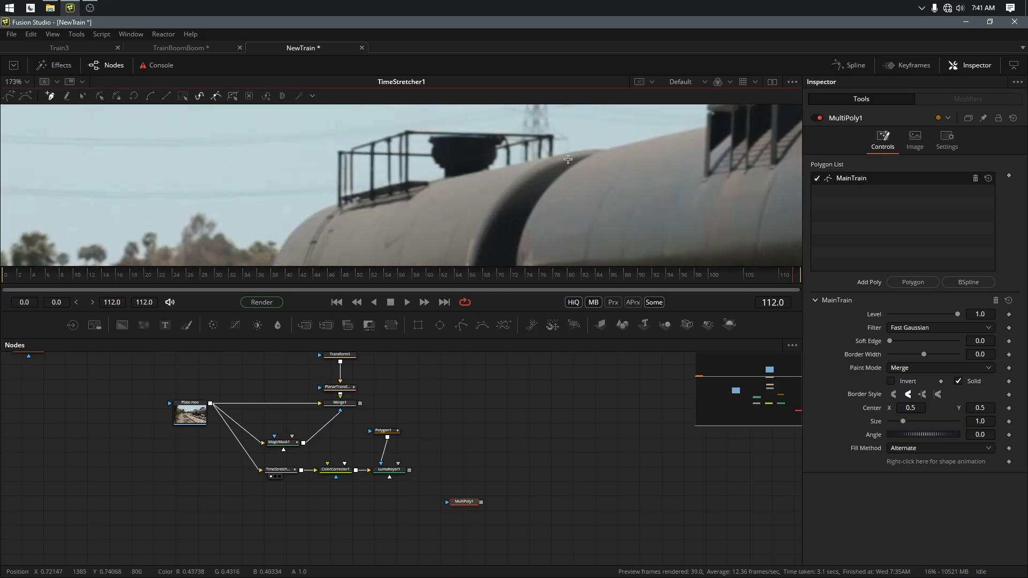
click(568, 152)
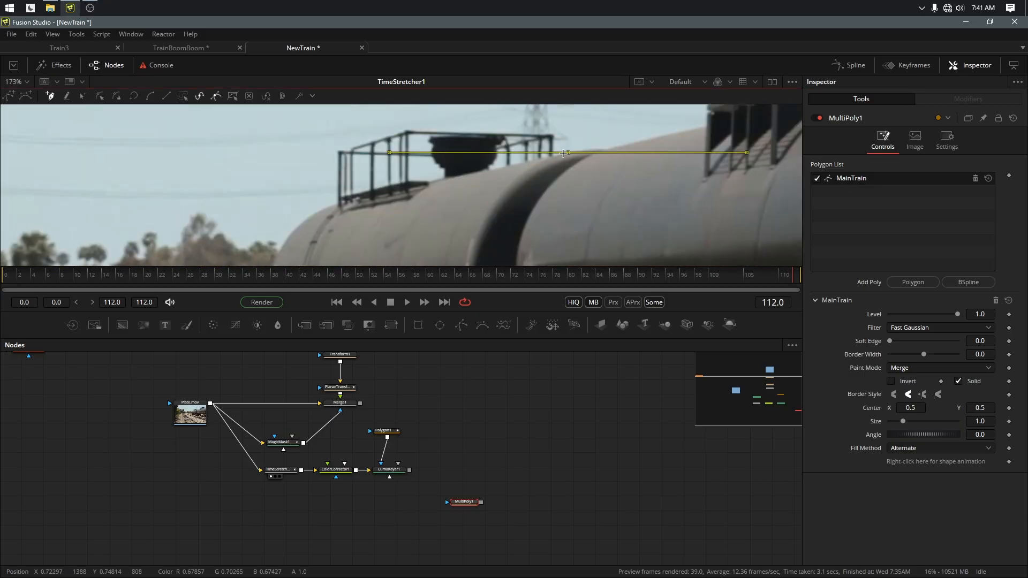
click(427, 182)
click(329, 207)
click(295, 229)
click(340, 205)
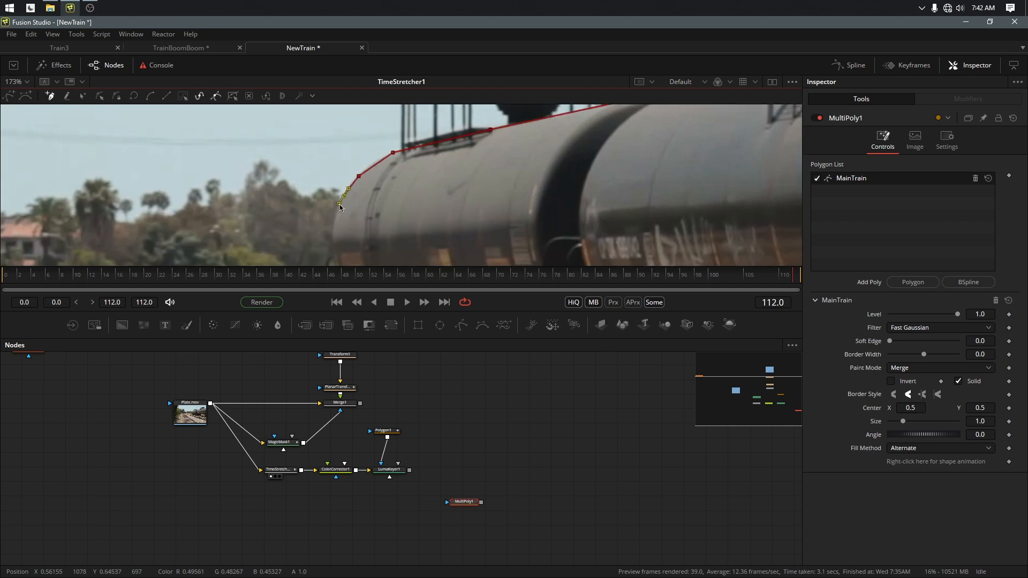
scroll(339, 205, up, 1)
scroll(391, 198, up, 1)
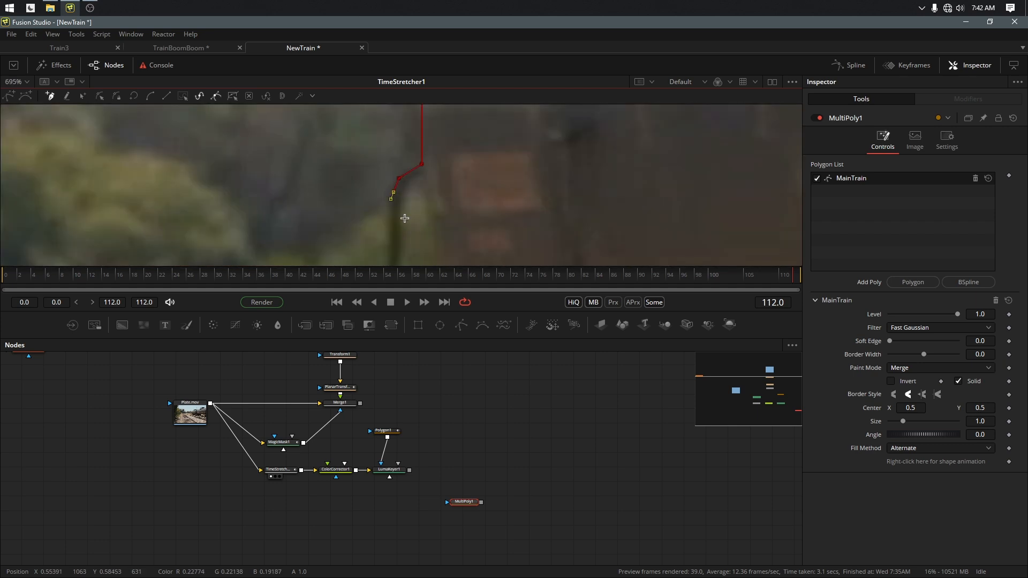
Step: Continue the MainTrain outline down the thin vertical handrail and around the end of the car's platform
scroll(445, 156, down, 1)
click(416, 160)
click(419, 187)
click(411, 192)
click(411, 206)
click(402, 212)
click(410, 218)
click(421, 221)
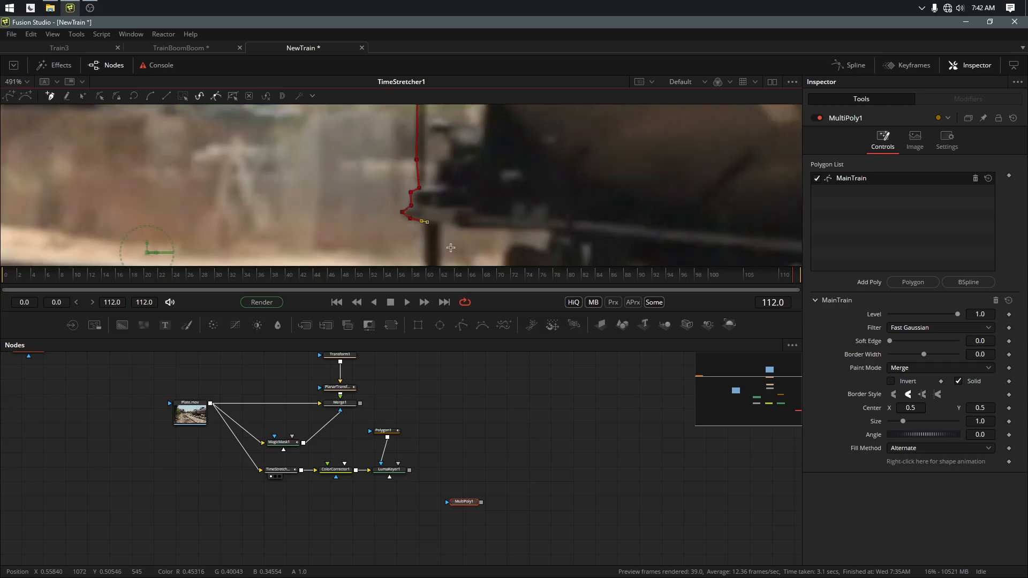
Step: Trace the MainTrain outline around the narrow step post hanging below the end platform
click(427, 223)
click(429, 201)
click(433, 213)
click(427, 232)
click(441, 232)
click(441, 224)
click(442, 211)
click(443, 164)
Step: Extend the MainTrain outline along the underframe and around the outer edge of the farther car's first wheel
click(553, 170)
click(551, 189)
click(544, 195)
click(529, 188)
click(513, 193)
click(508, 211)
click(508, 226)
click(498, 234)
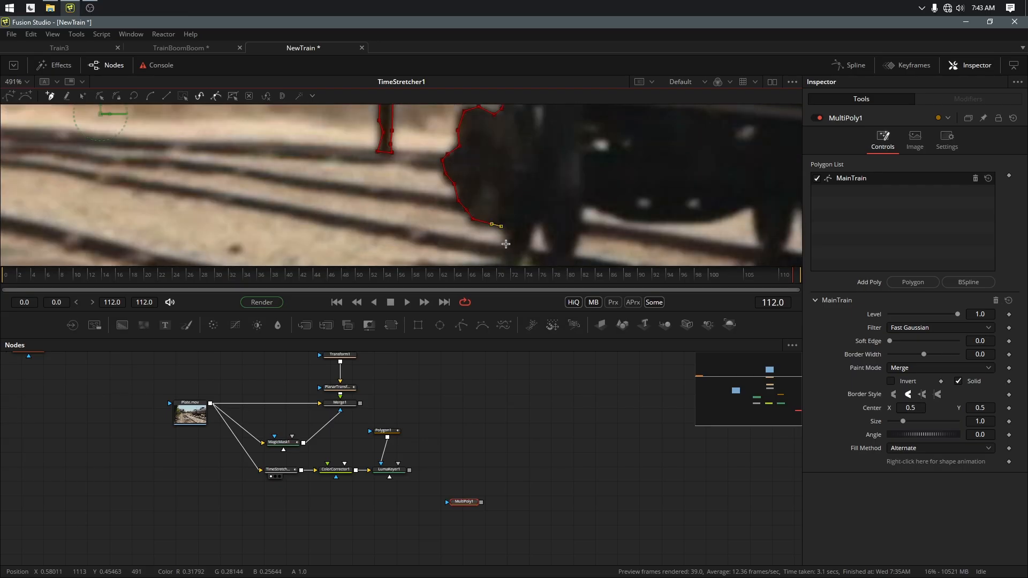
Step: Trace the MainTrain outline beneath the farther car's wheel assembly and up into the gap between the two cars
click(420, 168)
click(420, 194)
click(435, 208)
click(444, 167)
click(464, 206)
click(479, 213)
click(492, 169)
click(495, 147)
click(495, 137)
click(516, 141)
click(539, 153)
click(589, 155)
click(626, 153)
click(663, 138)
click(357, 170)
click(367, 190)
click(398, 147)
click(417, 208)
click(447, 176)
click(482, 144)
click(488, 172)
click(473, 144)
click(502, 124)
click(572, 136)
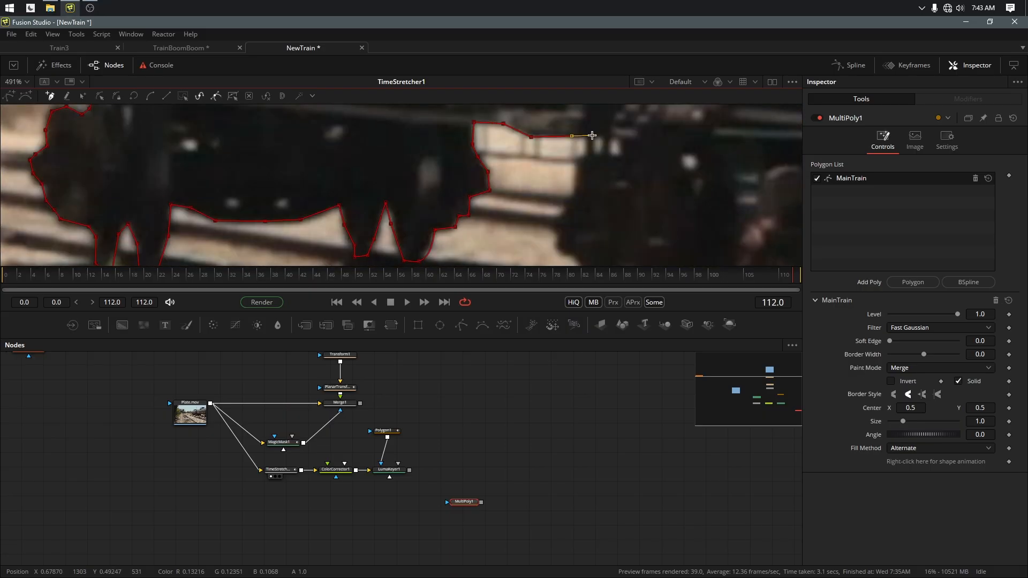
Step: Trace the other side of the gap down along the nearer car's wheel assembly
drag(555, 202, 379, 205)
click(403, 165)
click(400, 189)
click(393, 204)
click(379, 223)
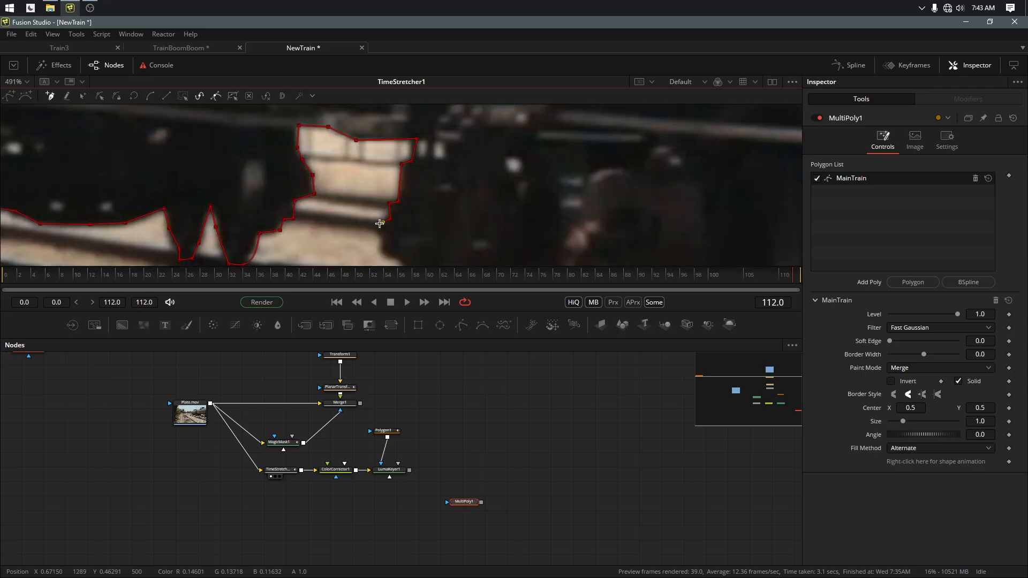
click(384, 253)
drag(449, 234, 425, 156)
click(410, 253)
Step: Carry the MainTrain outline below the nearer car and beyond the frame edge, and close it along the tank tops
scroll(529, 210, down, 10)
scroll(529, 210, down, 6)
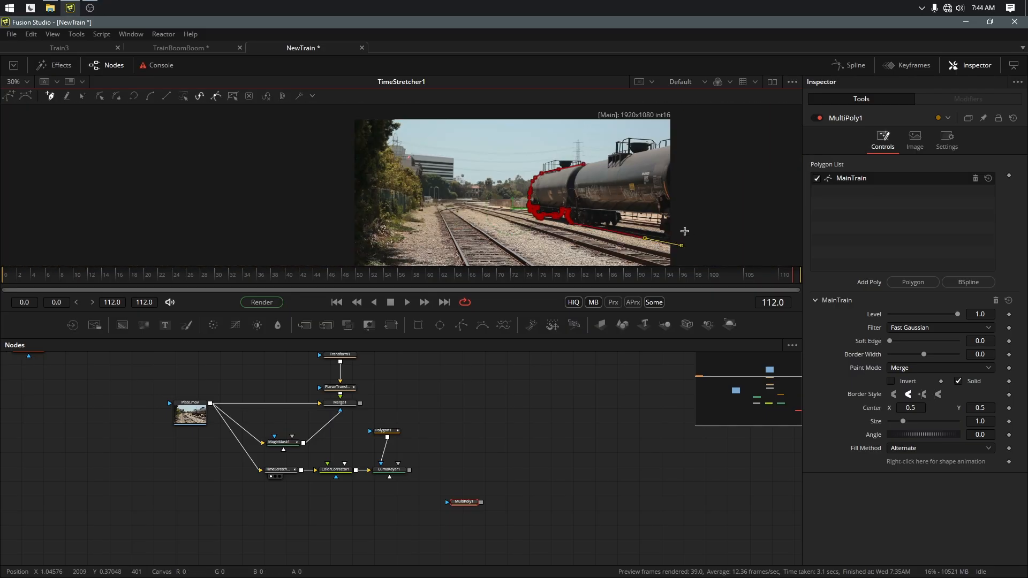
scroll(615, 162, up, 12)
click(619, 161)
click(515, 187)
click(482, 195)
click(452, 197)
click(425, 200)
scroll(437, 240, down, 8)
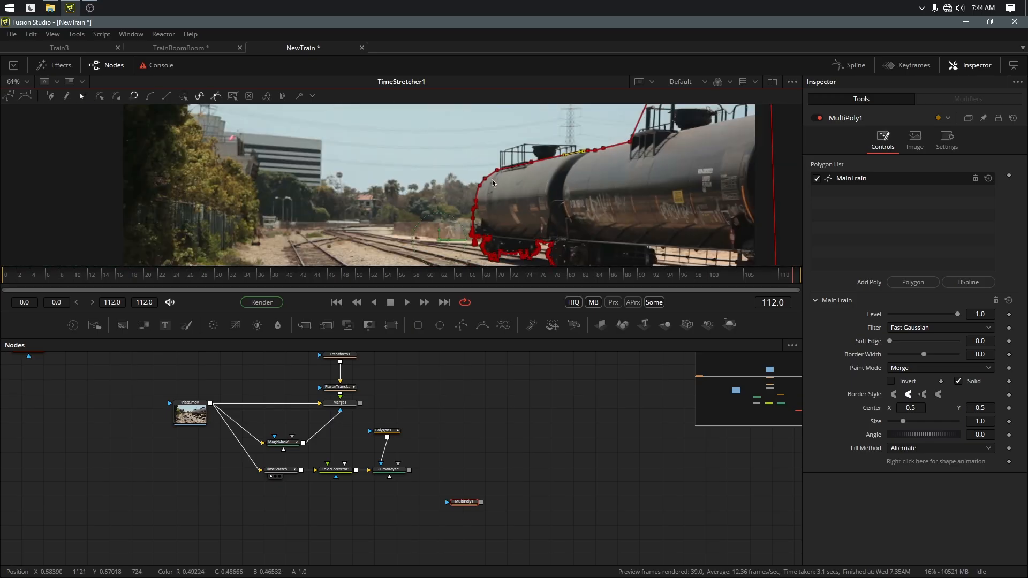
Step: Enlarge the viewer area and examine the closed MainTrain outline around the farther car's end
scroll(476, 213, up, 10)
drag(550, 163, 541, 140)
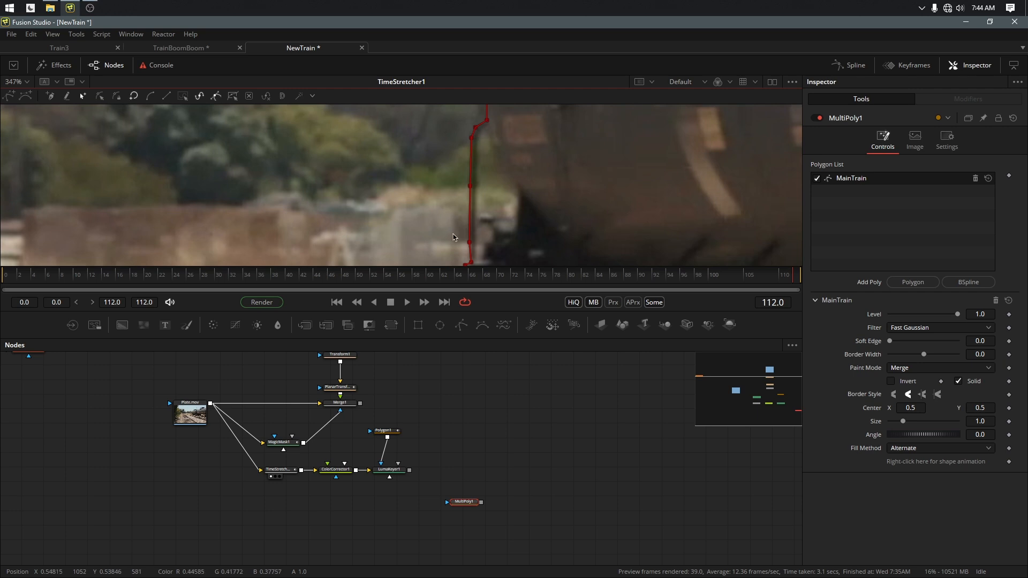
drag(606, 192, 552, 155)
scroll(546, 160, down, 6)
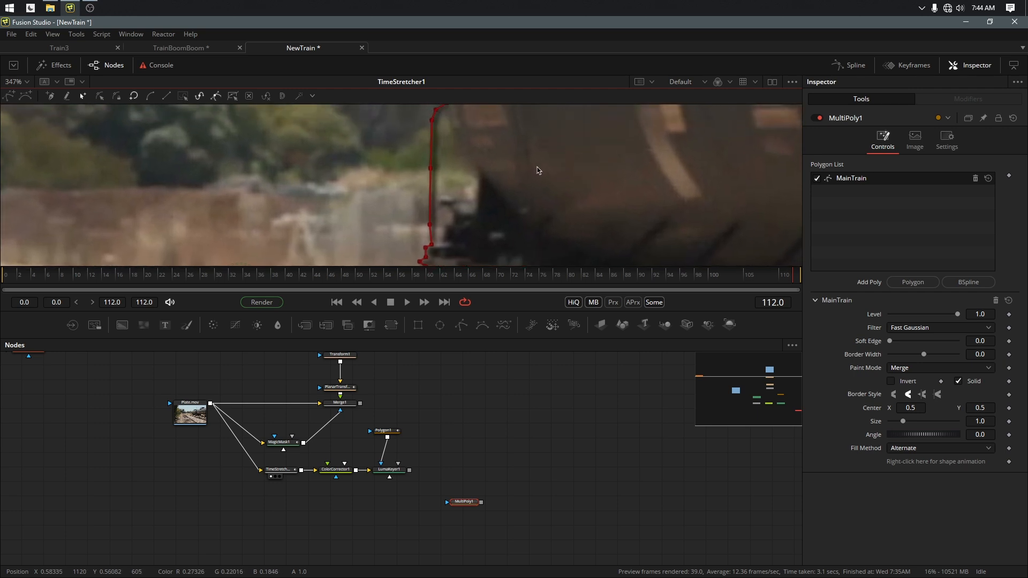
drag(499, 311, 499, 451)
scroll(578, 248, up, 6)
drag(578, 248, 500, 225)
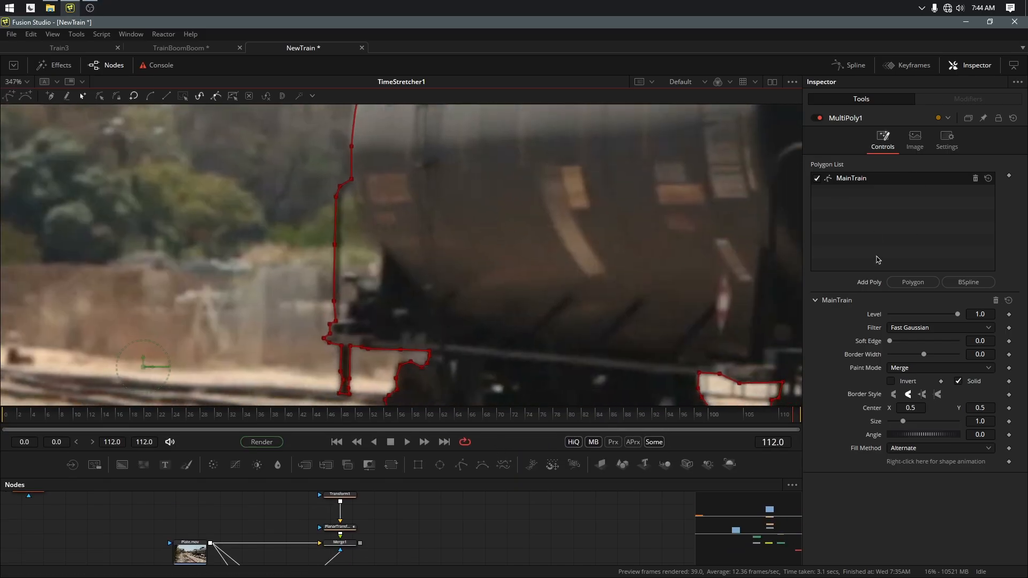
Step: Add a second polygon to MultiPoly1 and name it Cutout
click(912, 283)
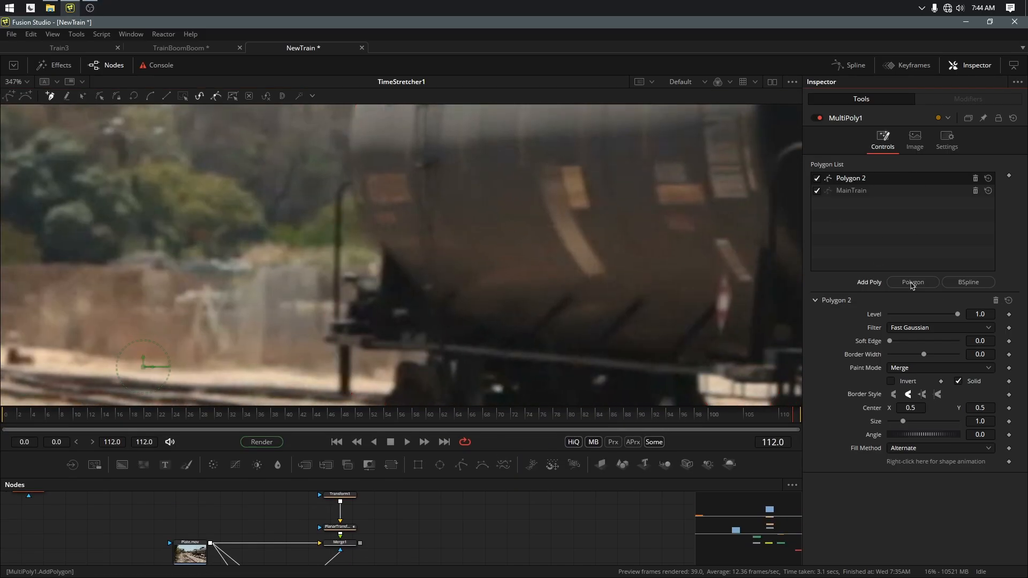
double_click(850, 180)
text(Cutout)
key(Return)
Step: Draw the closed Cutout polygon around the background gap between the vertical handrail and the tank's curved end
scroll(350, 210, up, 1)
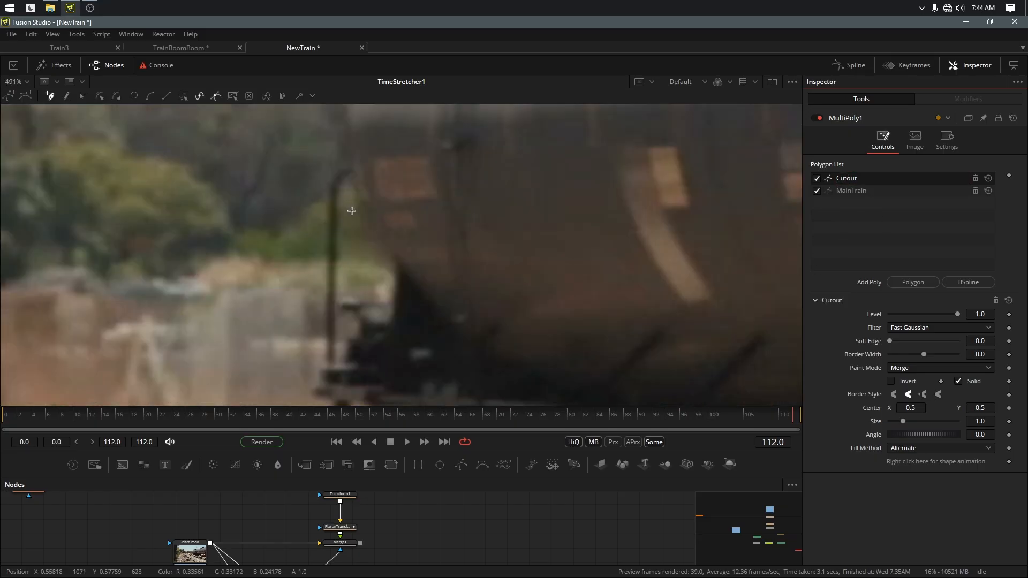
click(350, 172)
click(338, 189)
click(336, 242)
click(336, 255)
click(334, 363)
click(344, 363)
click(348, 340)
click(360, 336)
click(360, 325)
click(353, 311)
click(342, 309)
click(342, 298)
click(356, 299)
click(366, 306)
click(383, 309)
click(392, 312)
click(398, 271)
click(374, 233)
click(362, 198)
click(350, 172)
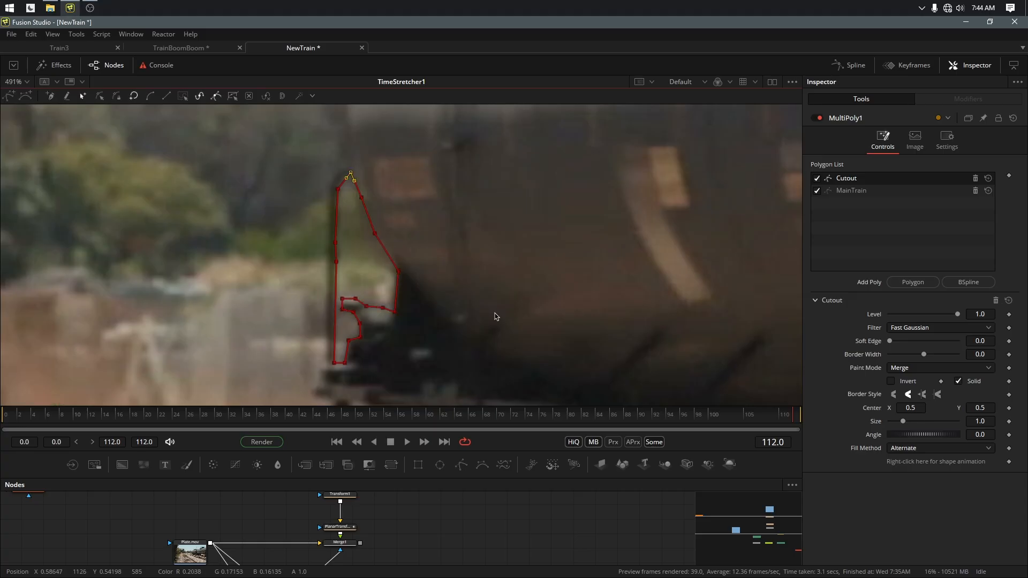
Step: Invert the MainTrain polygon and reselect the Cutout polygon
scroll(495, 316, down, 3)
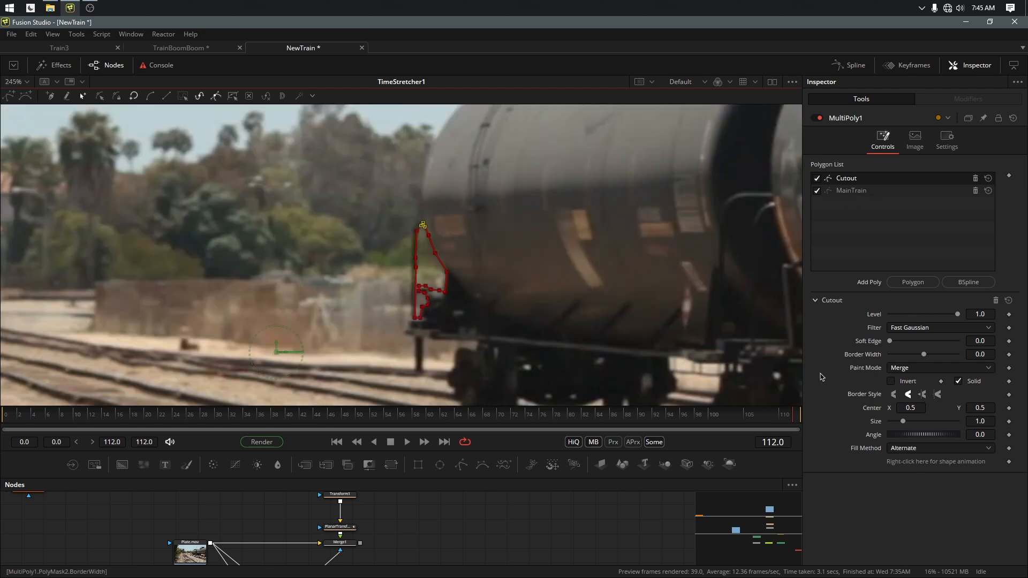
click(848, 194)
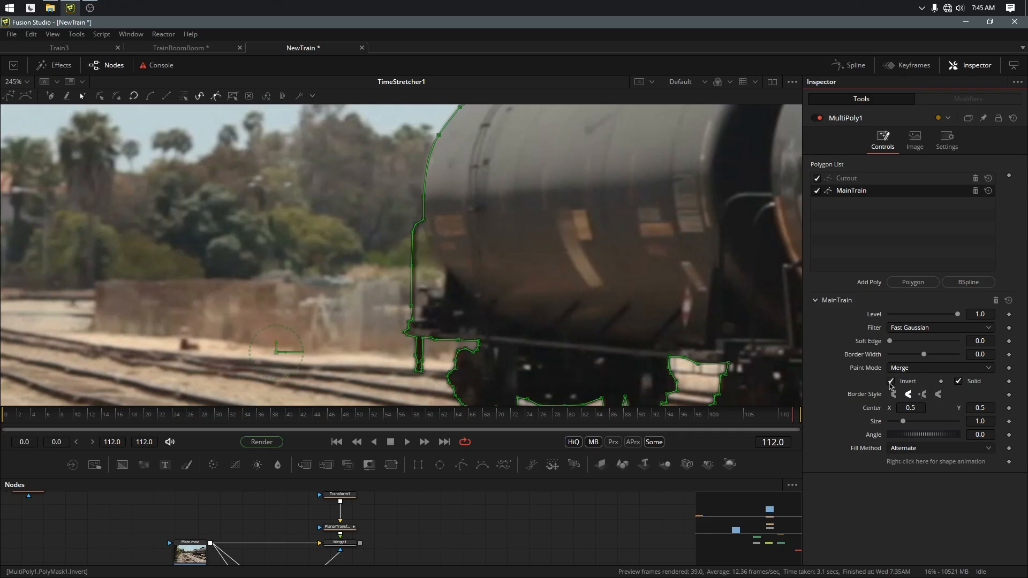
click(855, 181)
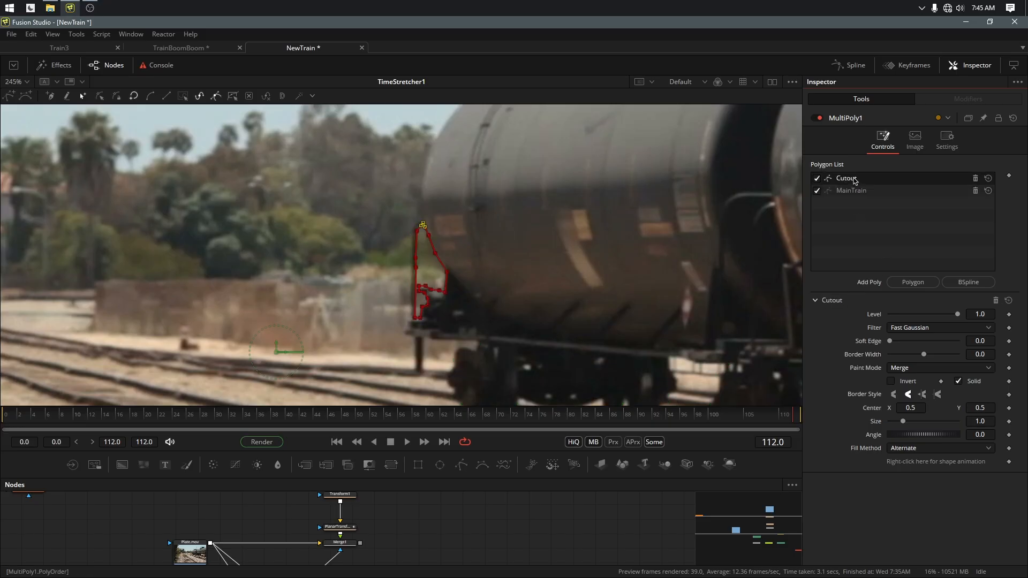
Step: Set the Cutout polygon's paint mode to Replace and check the combined MultiPoly1 matte across the full frame
click(908, 368)
click(908, 453)
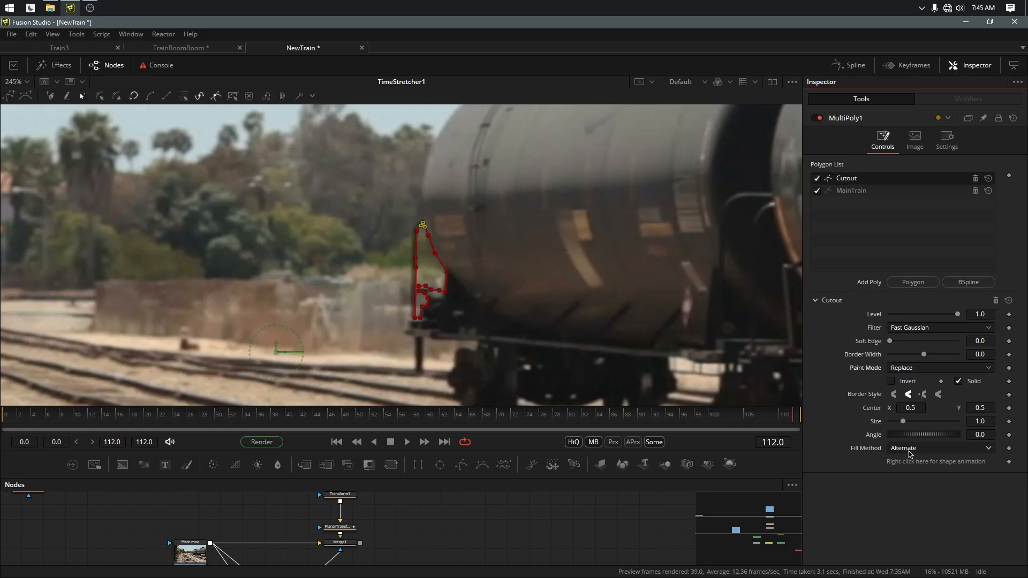
scroll(385, 546, down, 3)
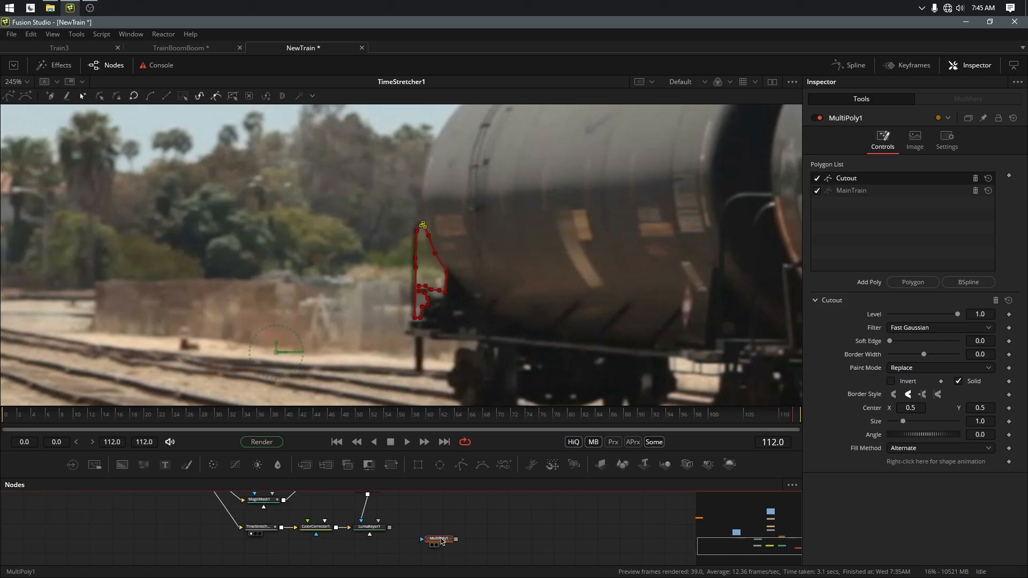
key(1)
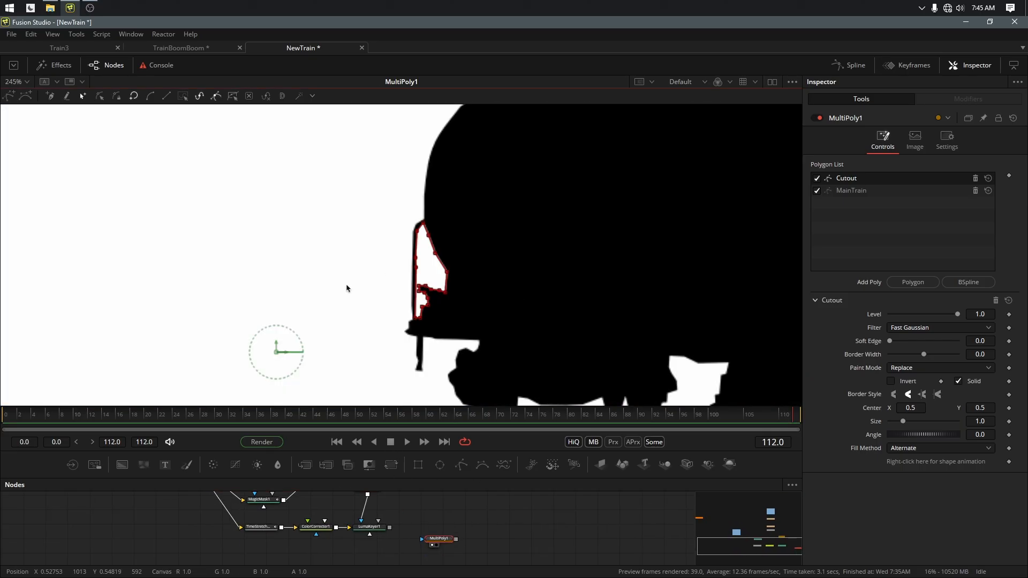
click(477, 515)
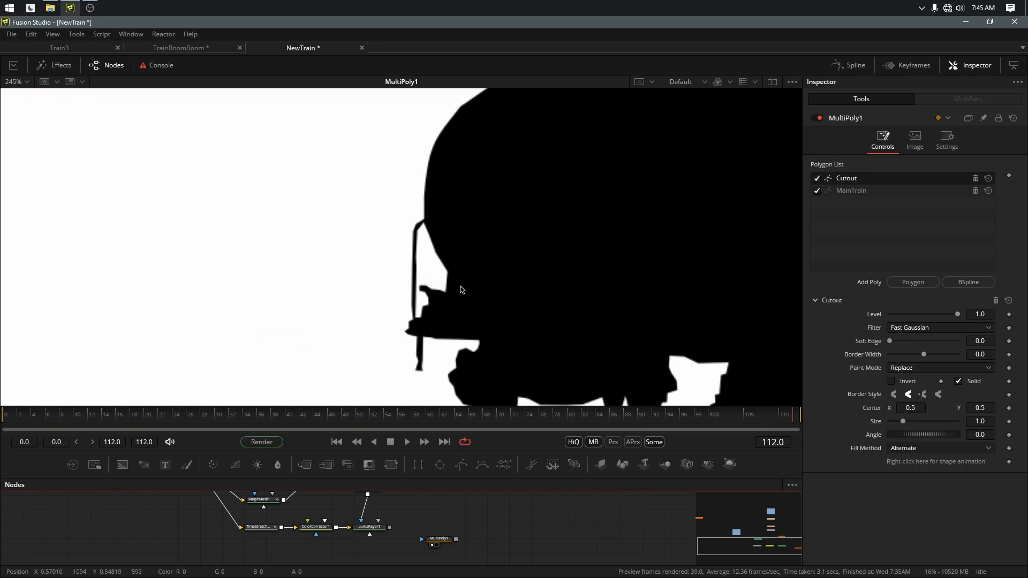
key(ctrl+f)
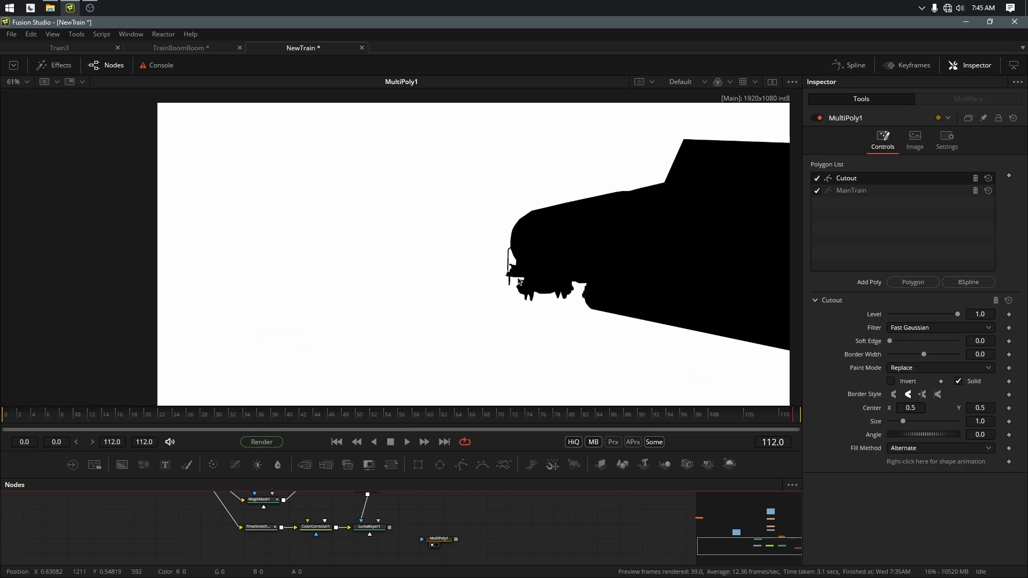
Step: Place MultiPoly1 beneath the luma key branch and add a Channel Booleans node after LumaKeyer1
drag(438, 539, 423, 550)
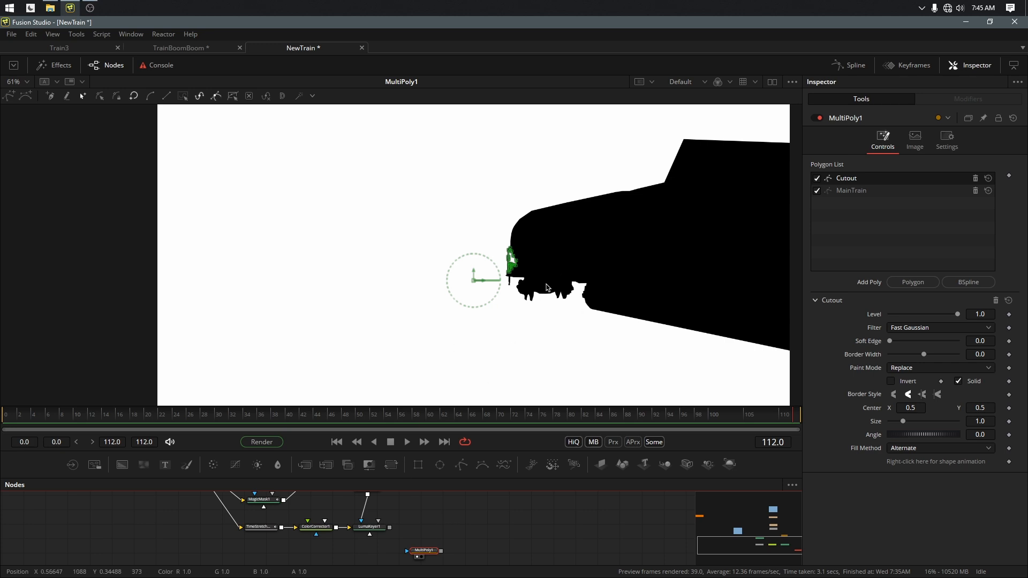
click(717, 82)
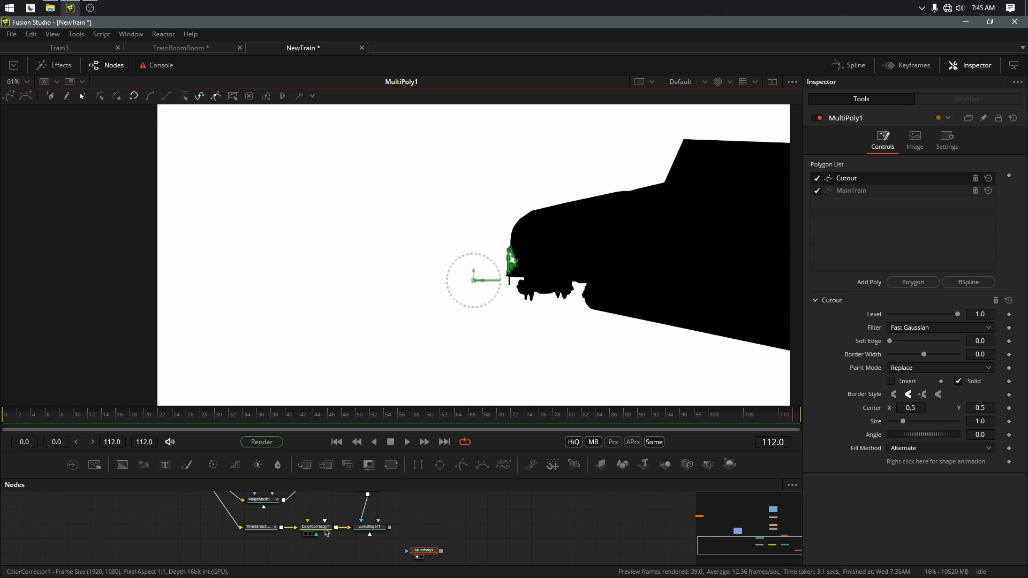
click(321, 532)
click(373, 530)
key(1)
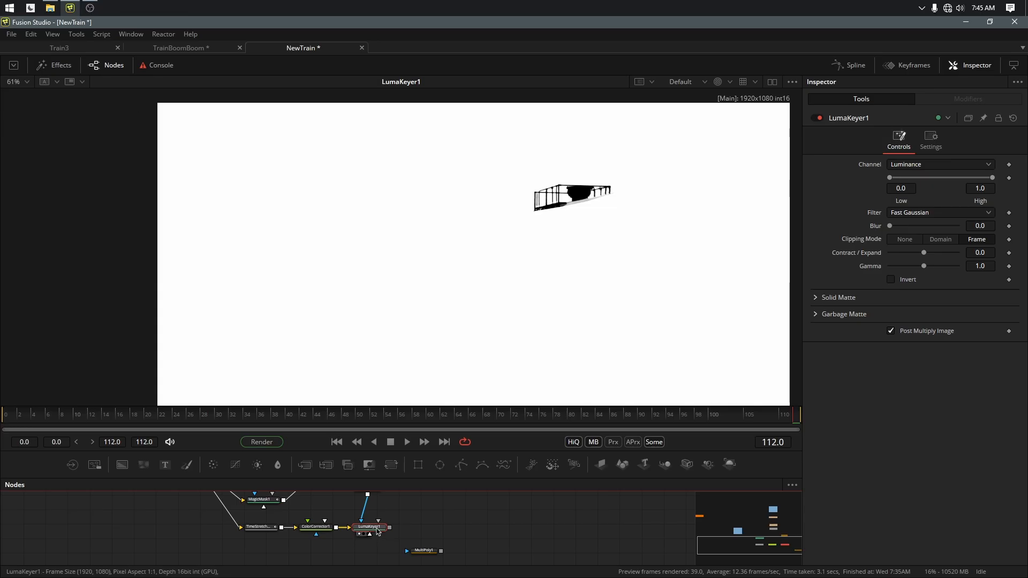
key(shift+space)
text(chann)
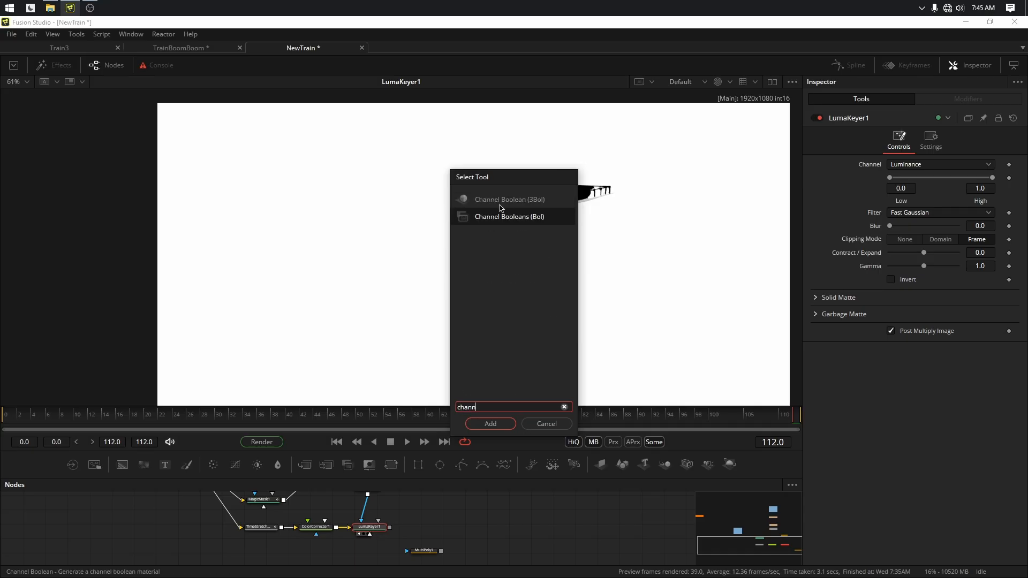
click(491, 423)
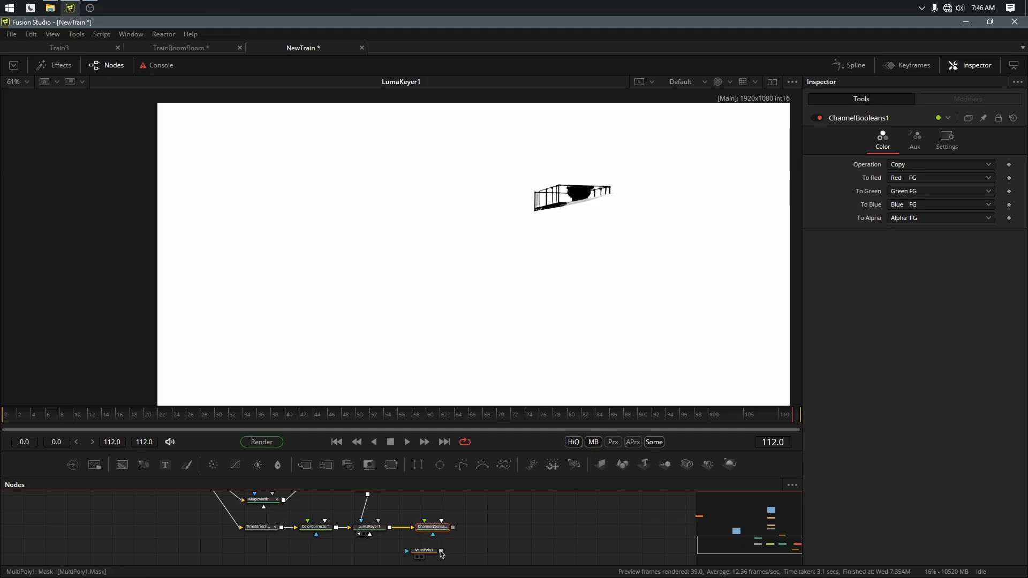
Step: Connect MultiPoly1 to the foreground of ChannelBooleans1, set the operation to And, and align MultiPoly1 directly beneath it
drag(443, 555, 426, 522)
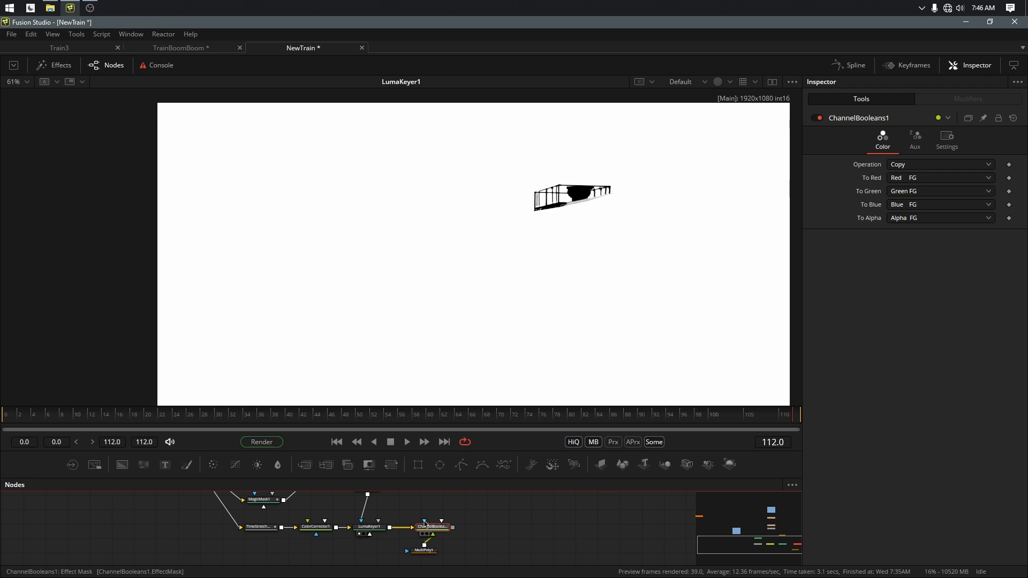
key(1)
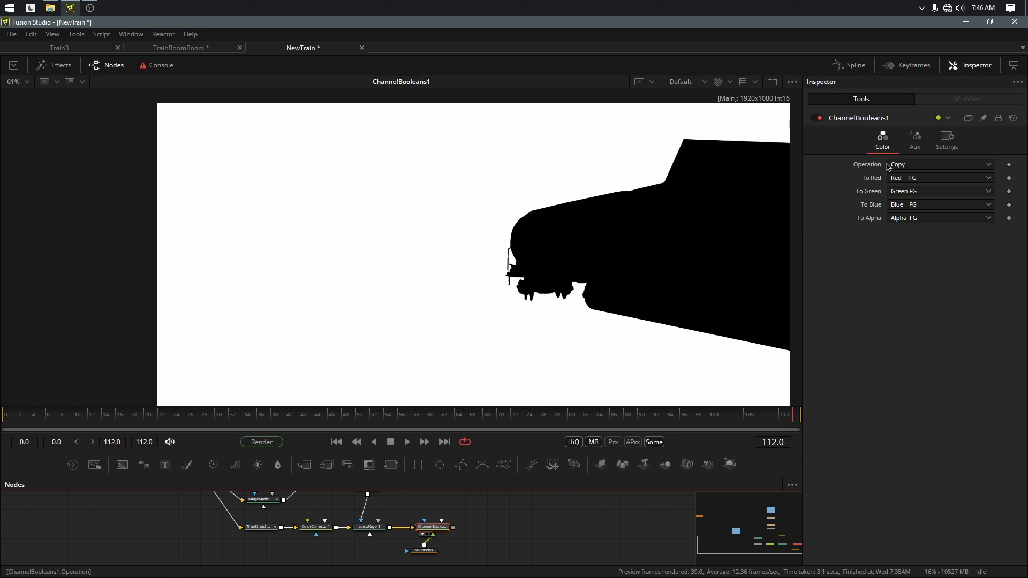
click(904, 168)
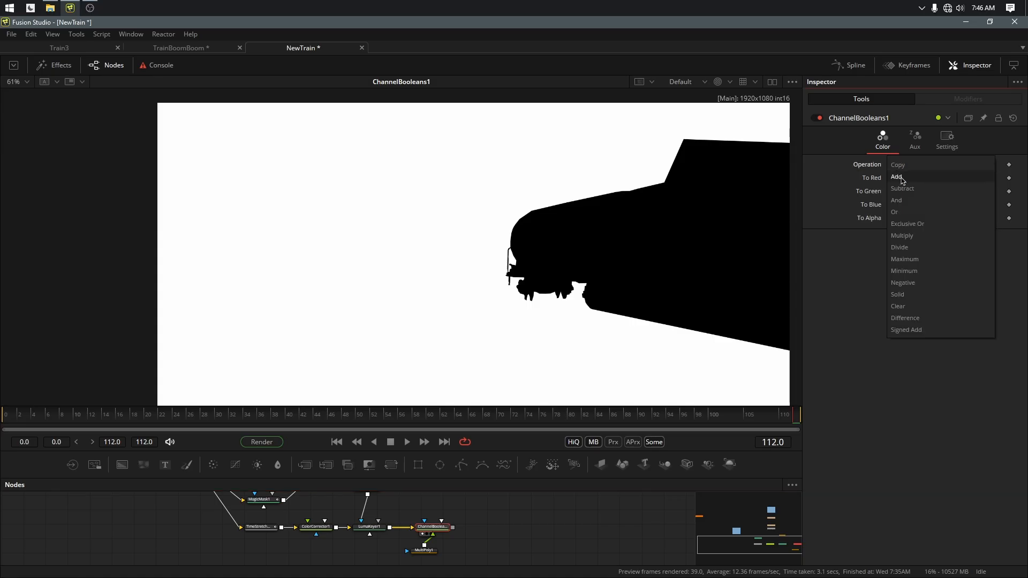
click(903, 201)
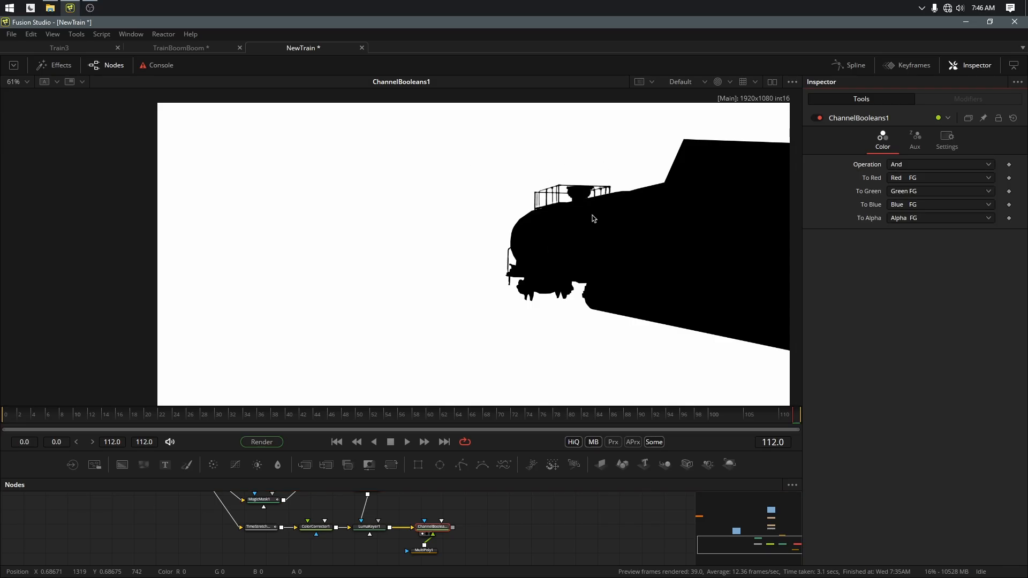
drag(424, 551, 433, 550)
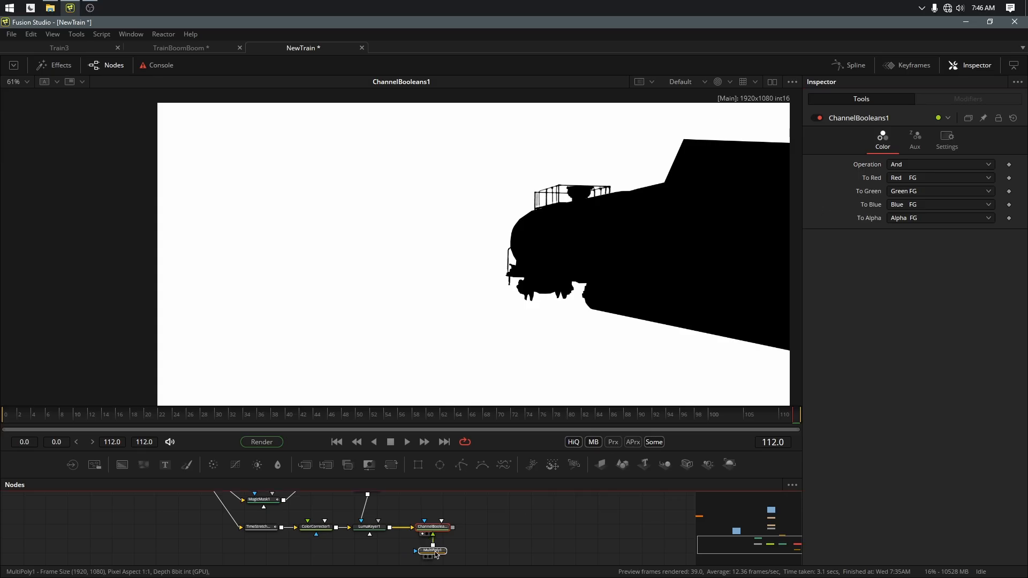
click(435, 530)
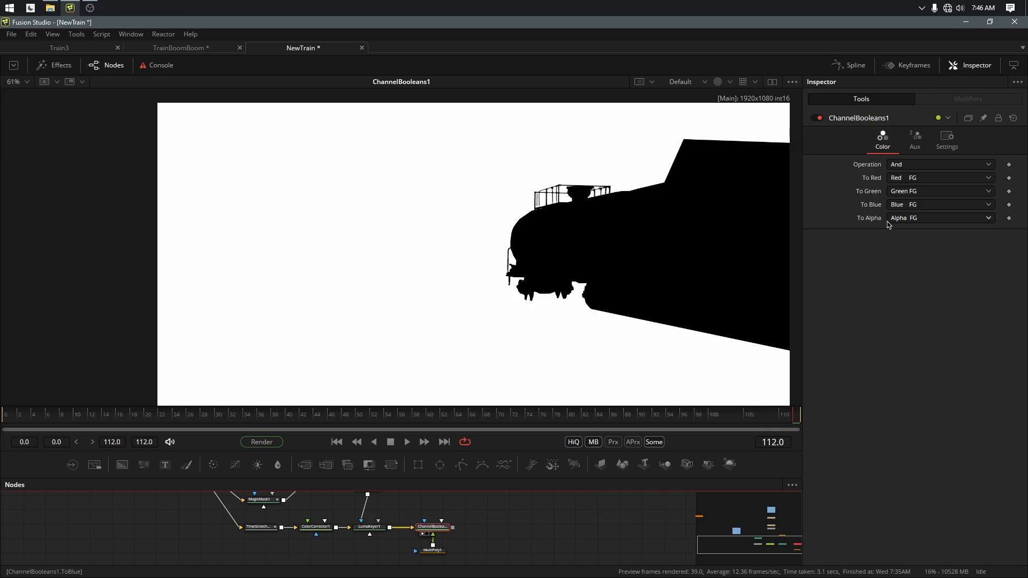
click(911, 220)
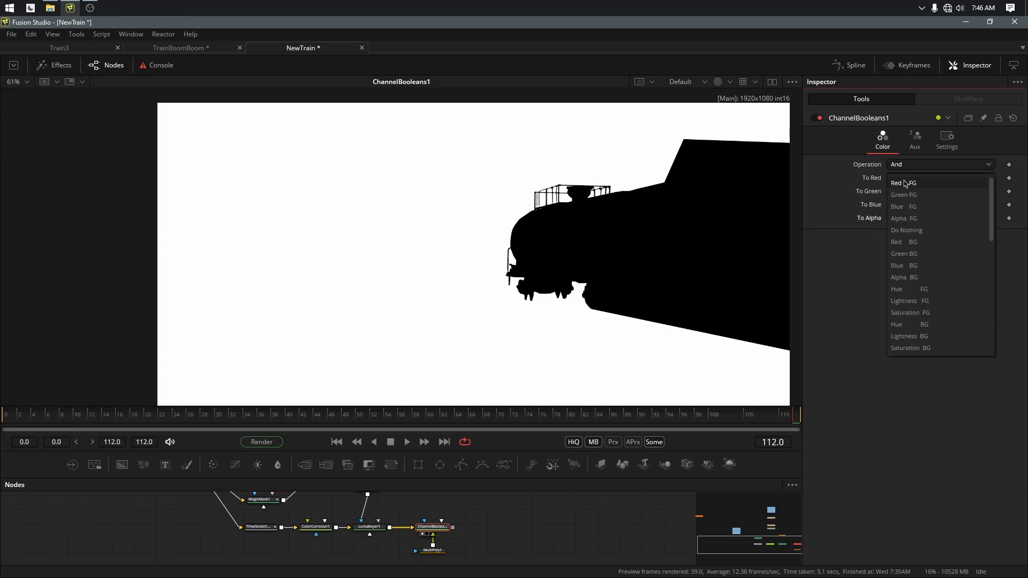
click(822, 333)
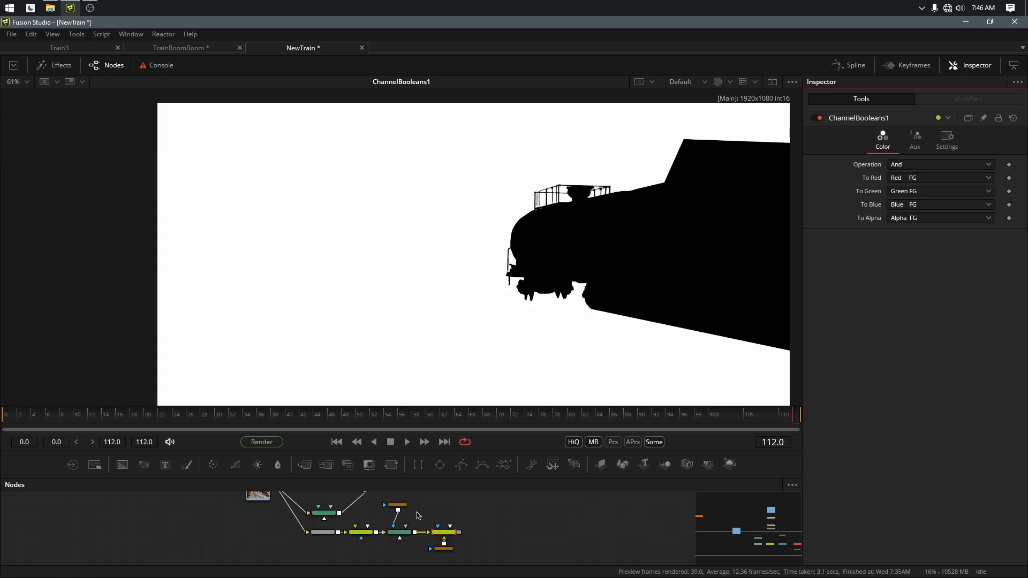
Step: Enlarge the node area, restore the colour view, and rearrange the mask nodes and explosion branch around Merge1
drag(437, 451, 436, 294)
click(717, 82)
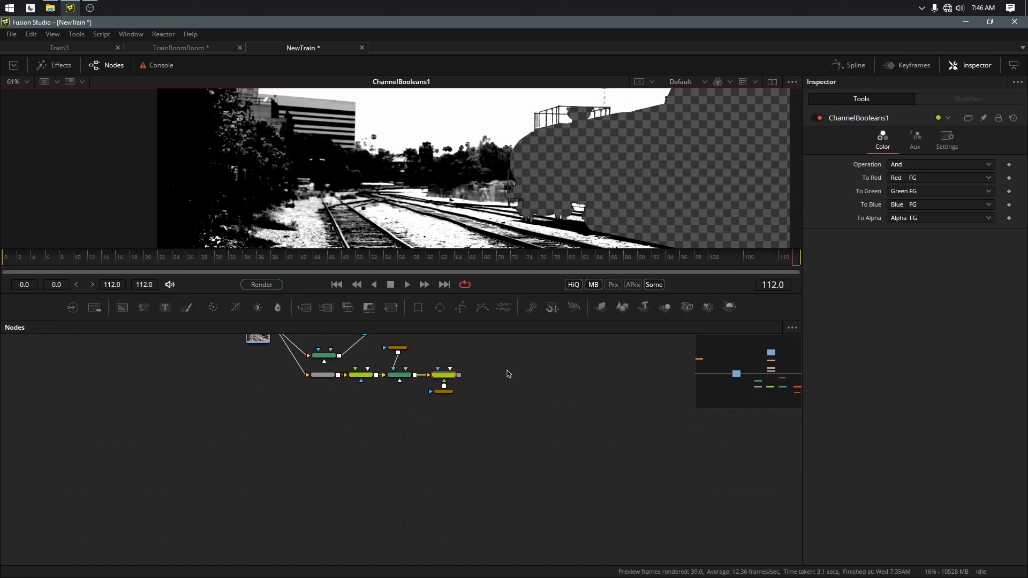
scroll(508, 374, up, 3)
drag(394, 360, 438, 435)
drag(335, 406, 326, 430)
drag(356, 395, 209, 348)
drag(434, 486, 432, 409)
drag(298, 505, 485, 508)
drag(592, 501, 573, 436)
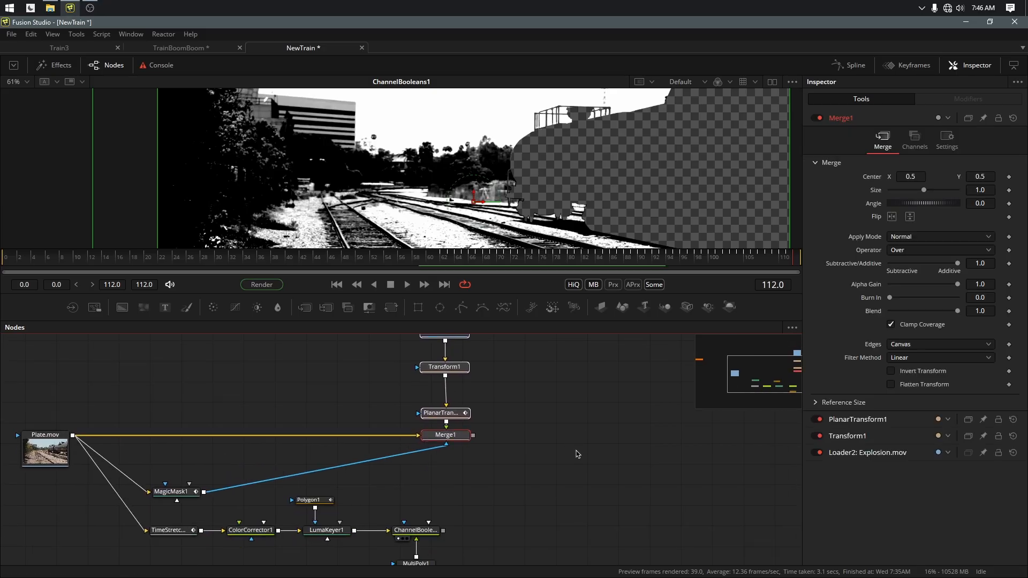
Step: Connect ChannelBooleans1 to Merge1's effect mask in place of MagicMask1 and check the masked composite over time
drag(443, 531, 451, 439)
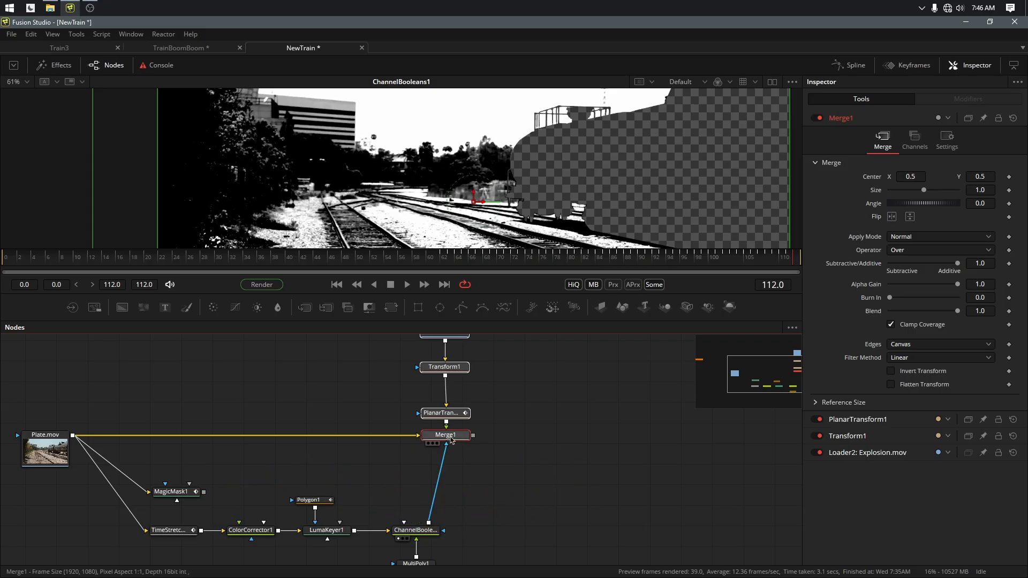
key(1)
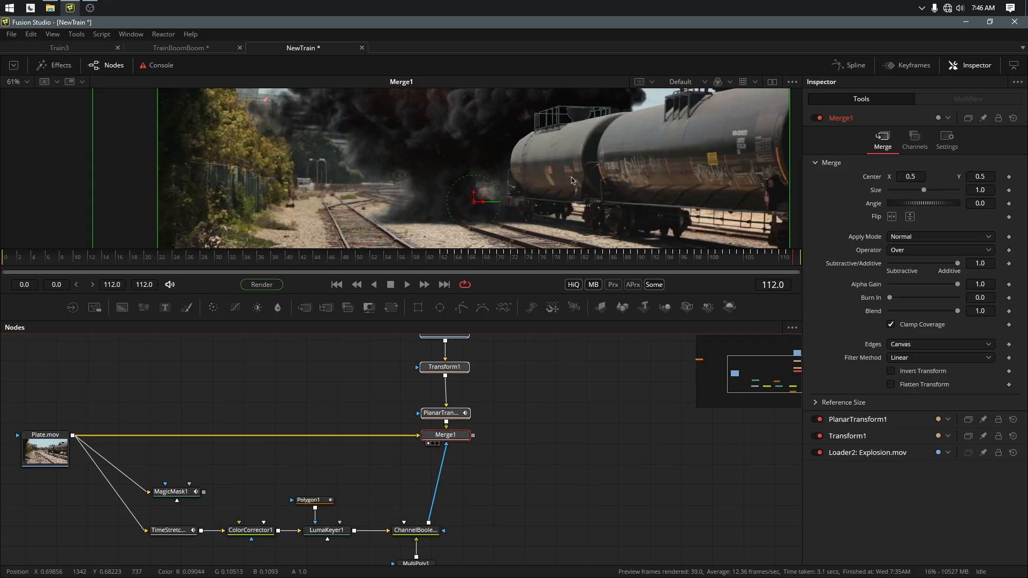
click(538, 263)
drag(538, 262, 816, 272)
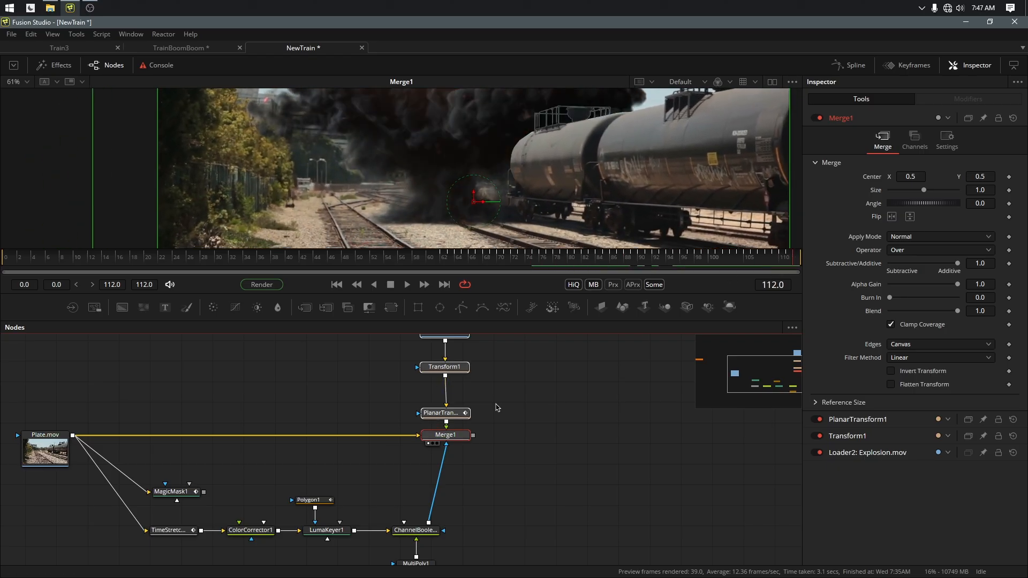
Step: Insert a copy of PlanarTransform1 between ChannelBooleans1 and Merge1, and check the matte and the composite back to frame 85
click(453, 416)
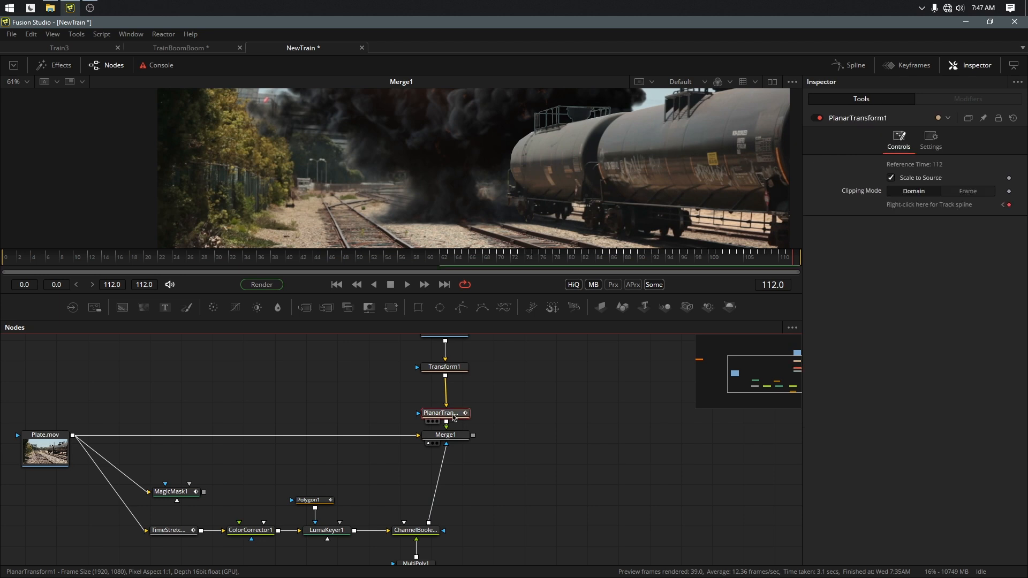
click(427, 532)
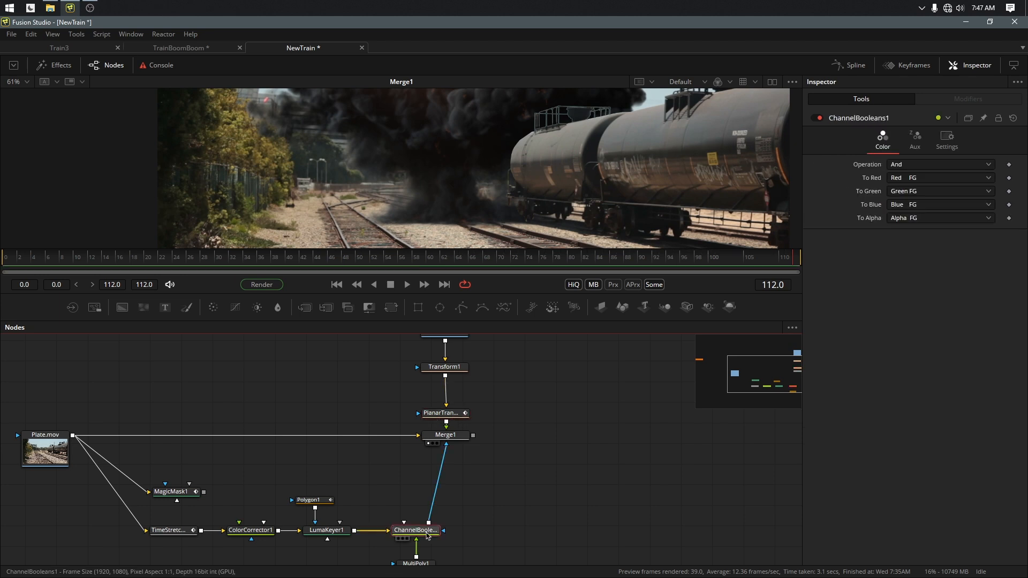
key(ctrl+v)
drag(426, 535, 426, 500)
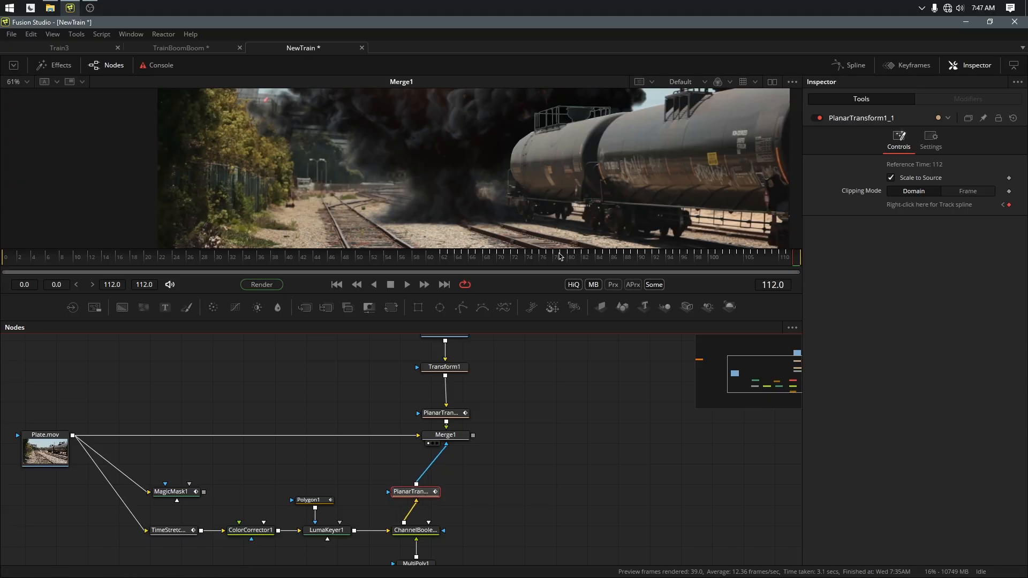
key(1)
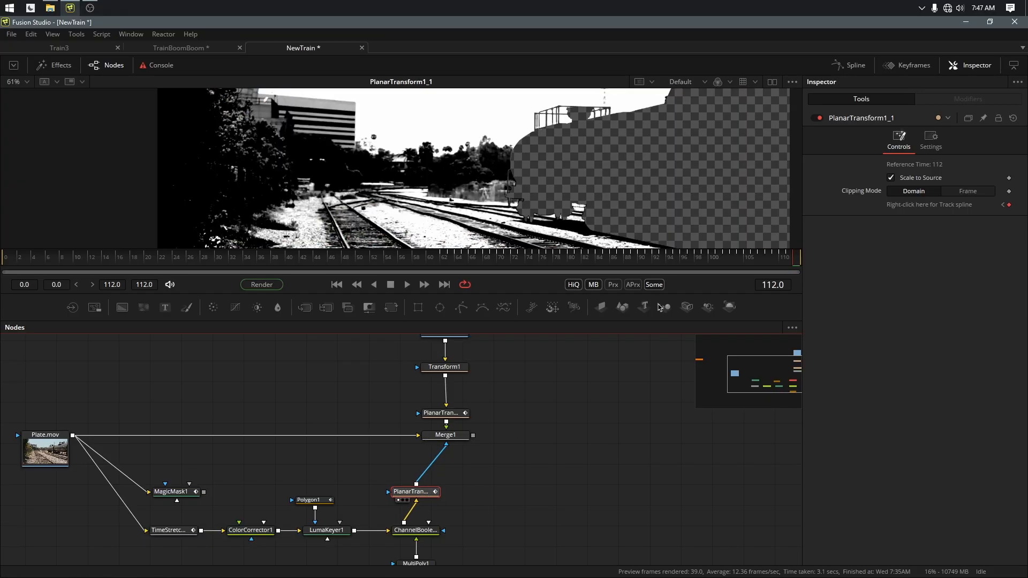
drag(778, 266, 823, 280)
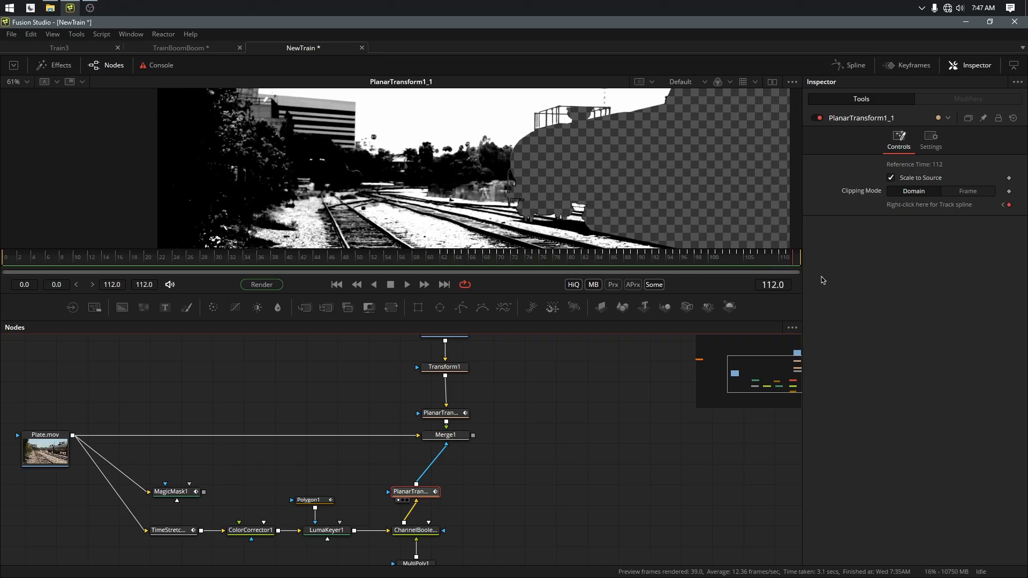
click(445, 435)
key(1)
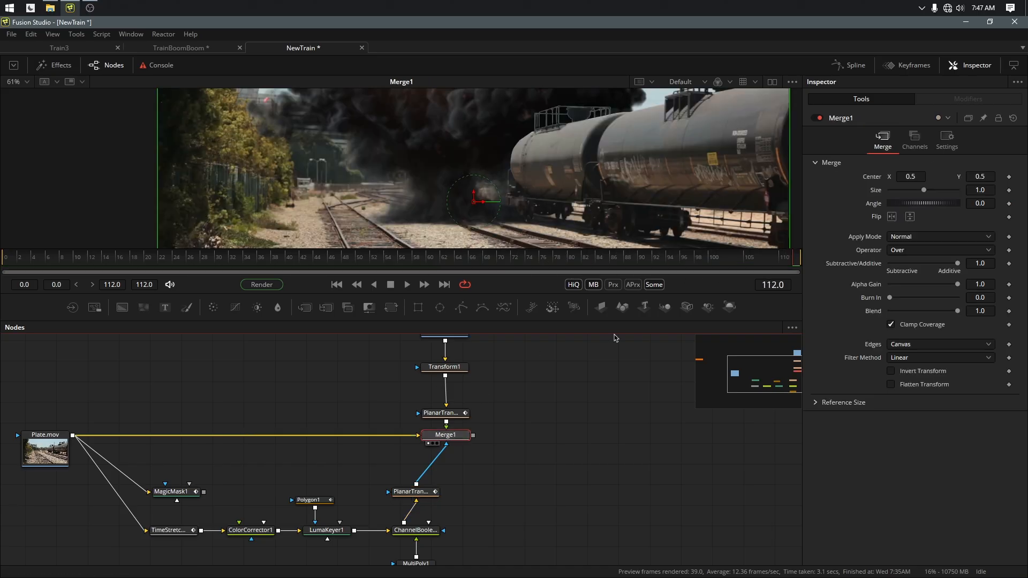
drag(778, 265, 602, 263)
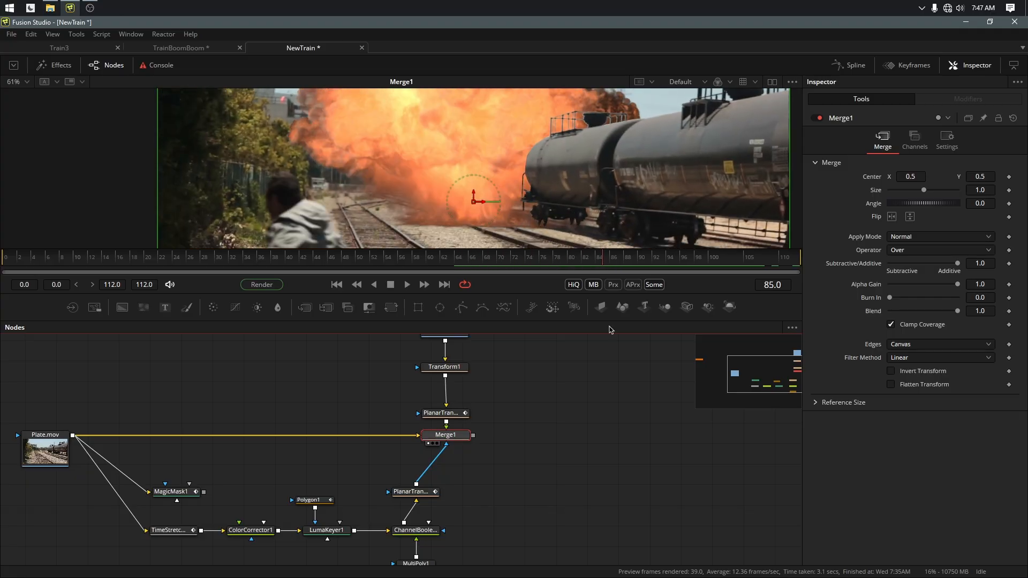
Step: Enable motion blur with quality 6 on the planar transform feeding the mask and inspect the train edge at frame 71
click(422, 496)
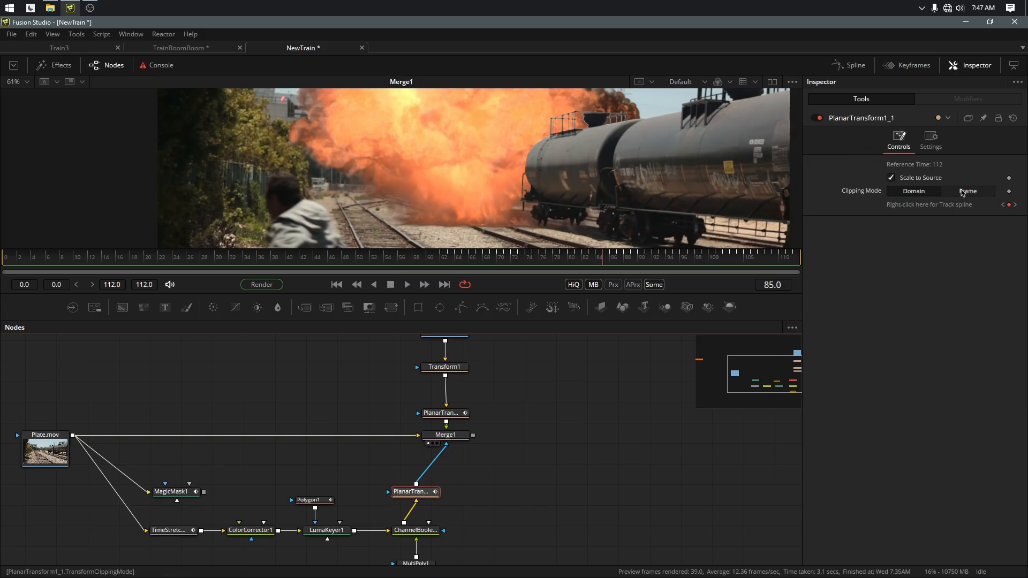
click(932, 140)
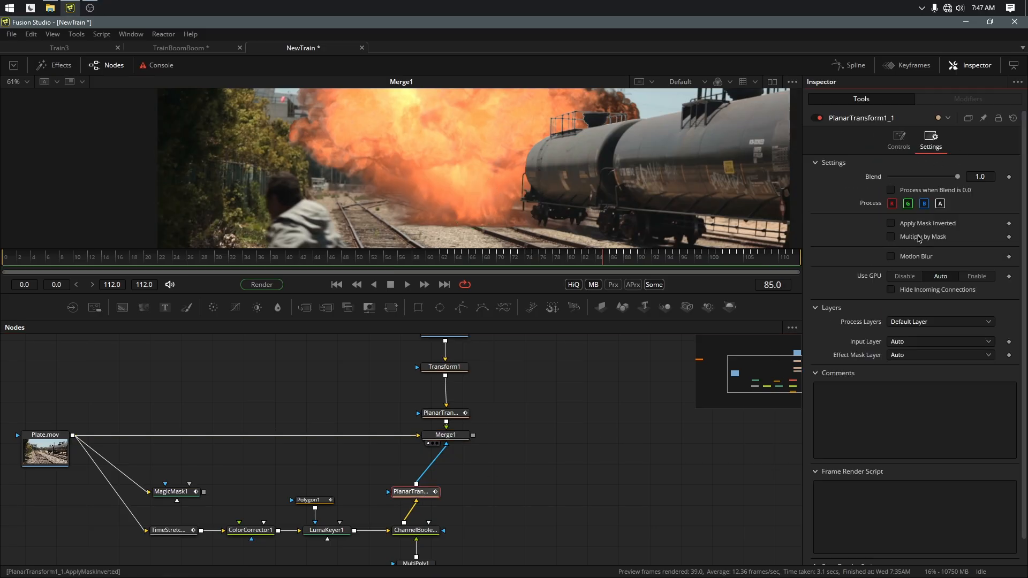
click(891, 257)
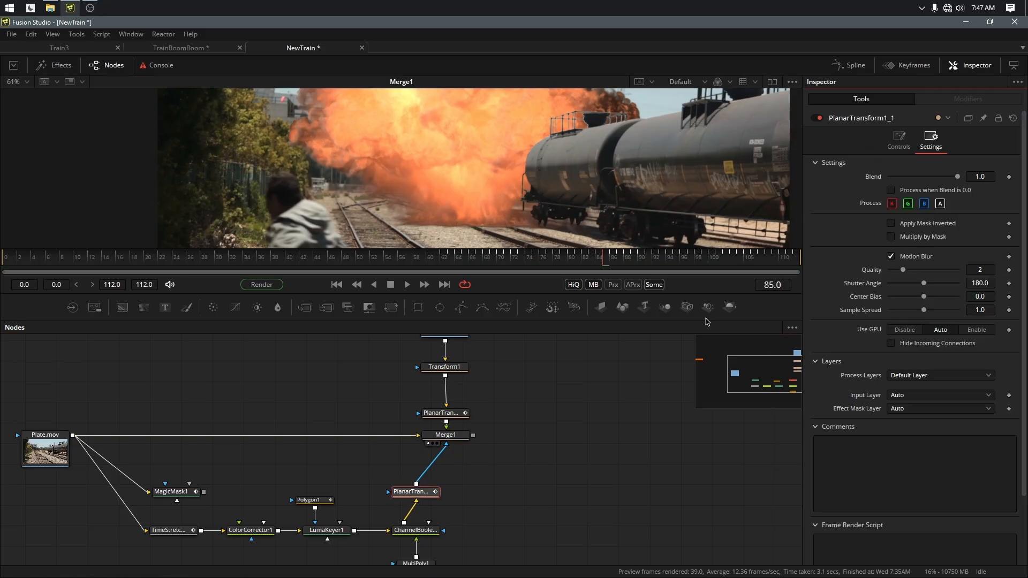
drag(597, 263, 505, 265)
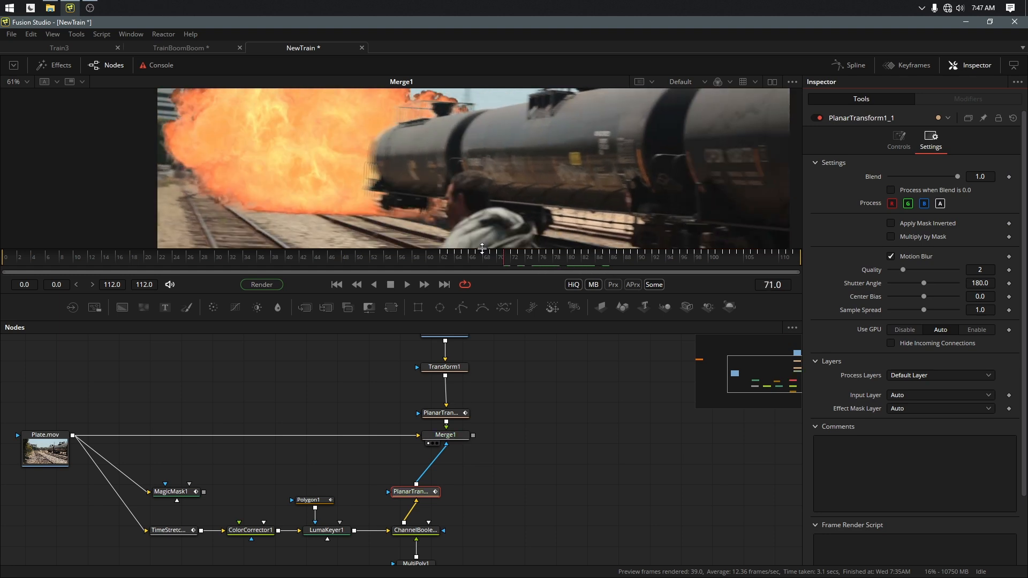
scroll(377, 170, up, 2)
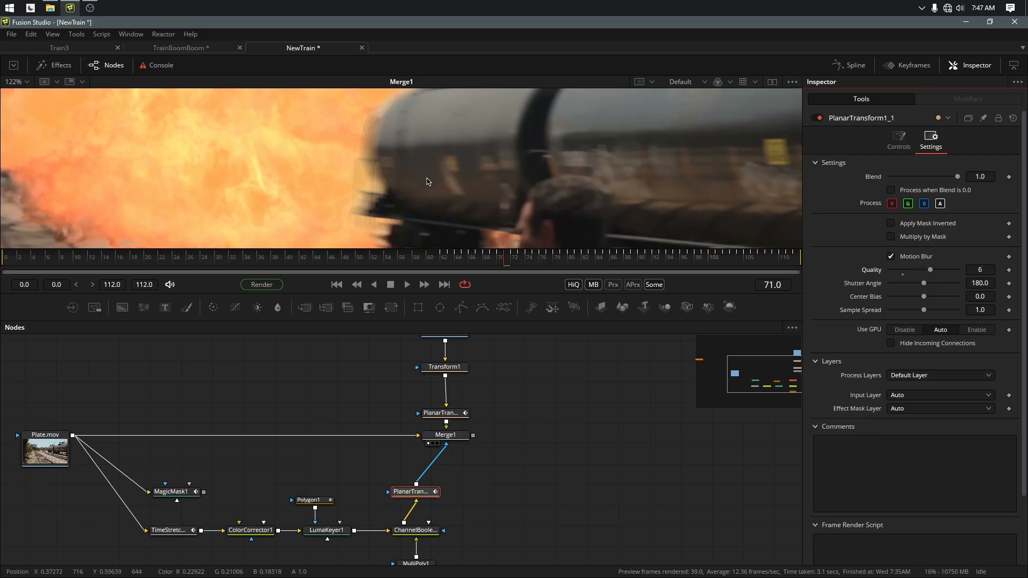
Step: Check the whole motion-blurred composite over time and stop at frame 78, where the man runs in front of the explosion
drag(444, 268, 508, 268)
scroll(579, 235, down, 5)
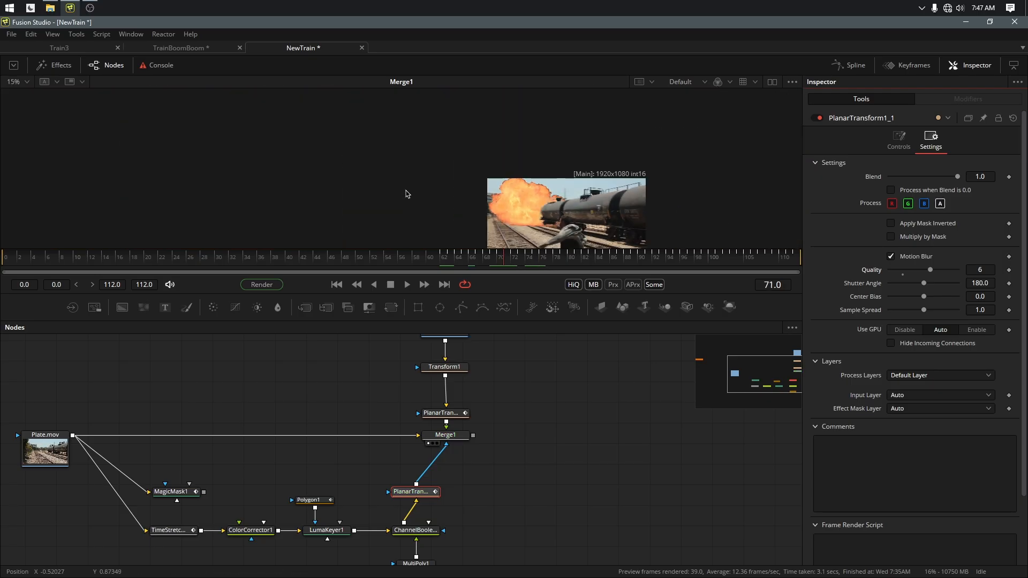
key(ctrl+f)
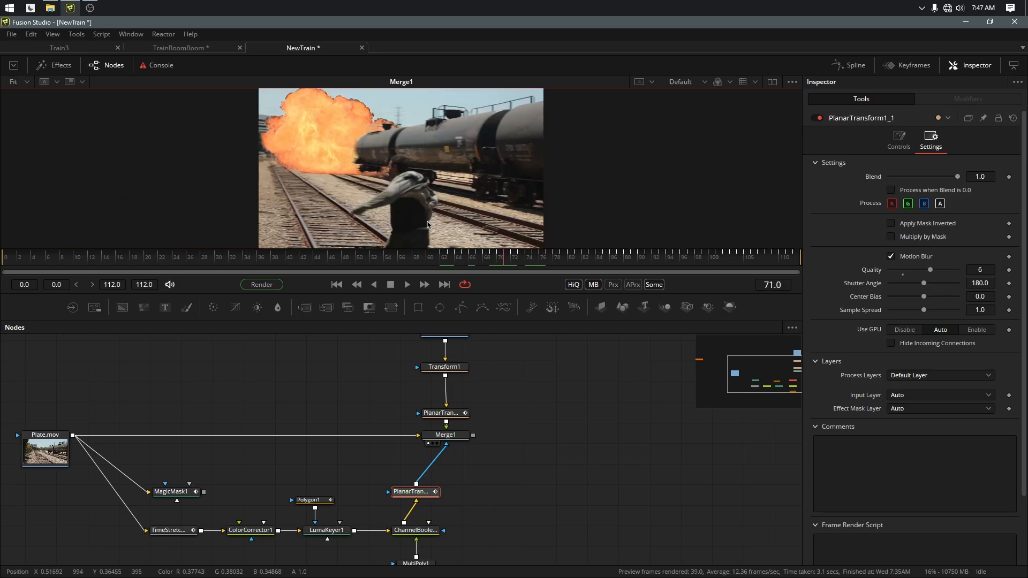
click(416, 259)
drag(416, 259, 557, 291)
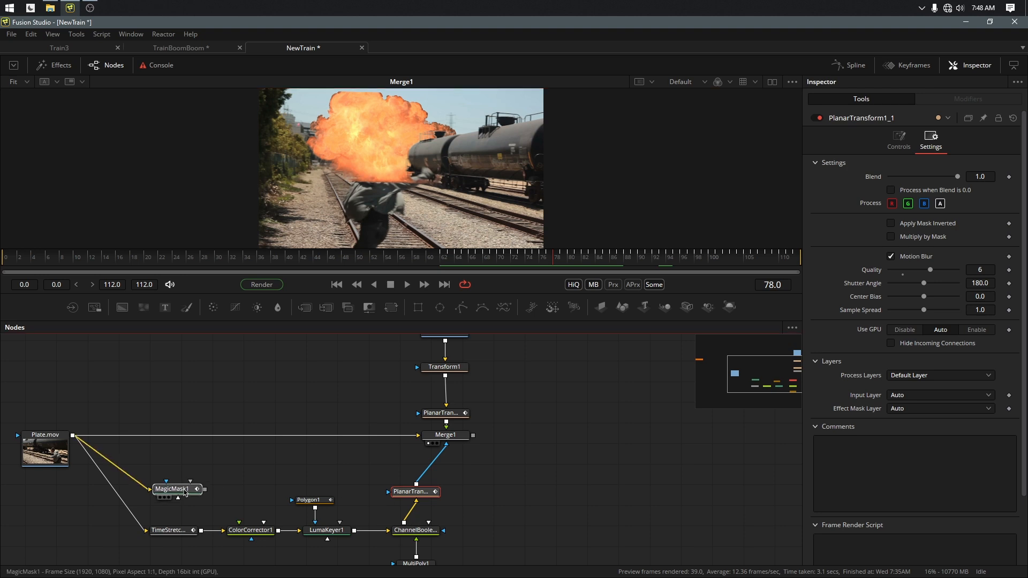
Step: Move MagicMask1 up, clear of the luma key branch, and add a Channel Booleans node after it
drag(185, 492, 188, 469)
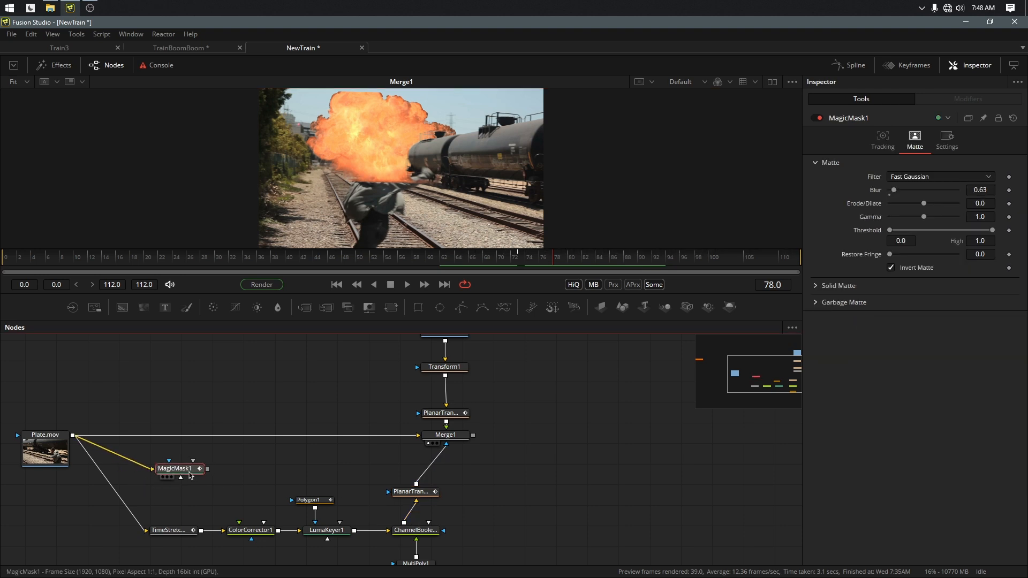
key(shift+space)
text(chann)
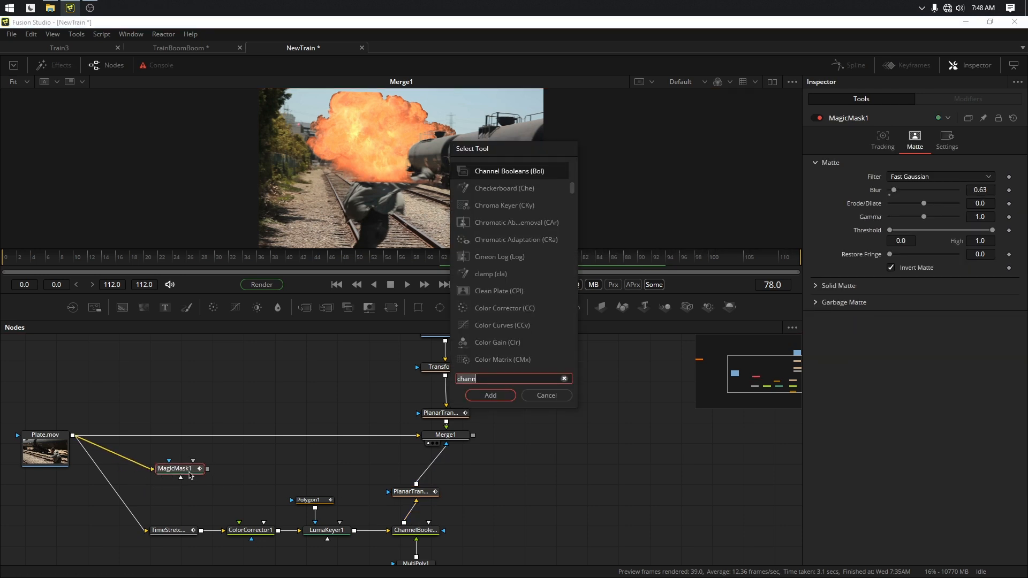
text(chane)
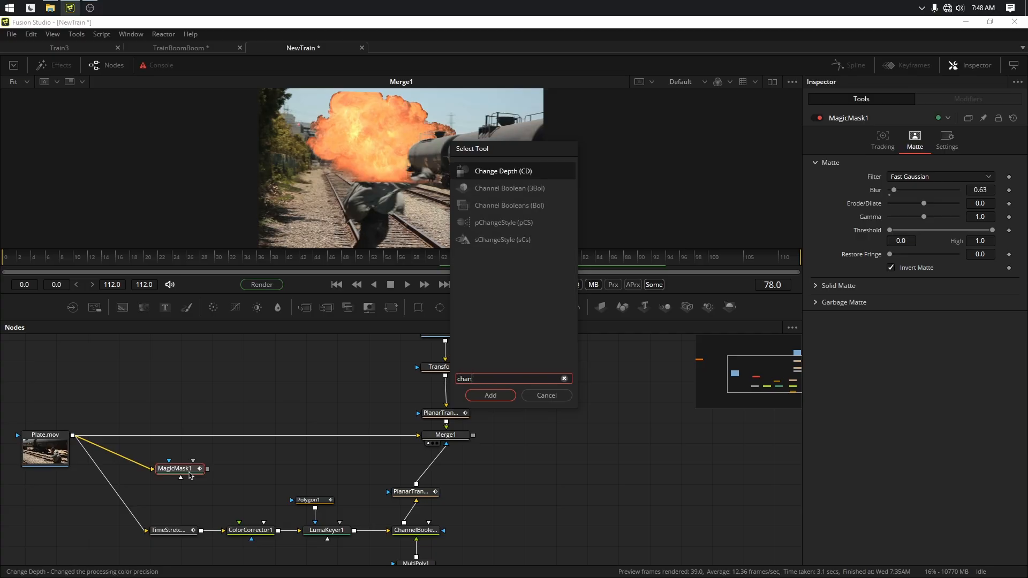
key(BackSpace)
key(BackSpace)
click(526, 208)
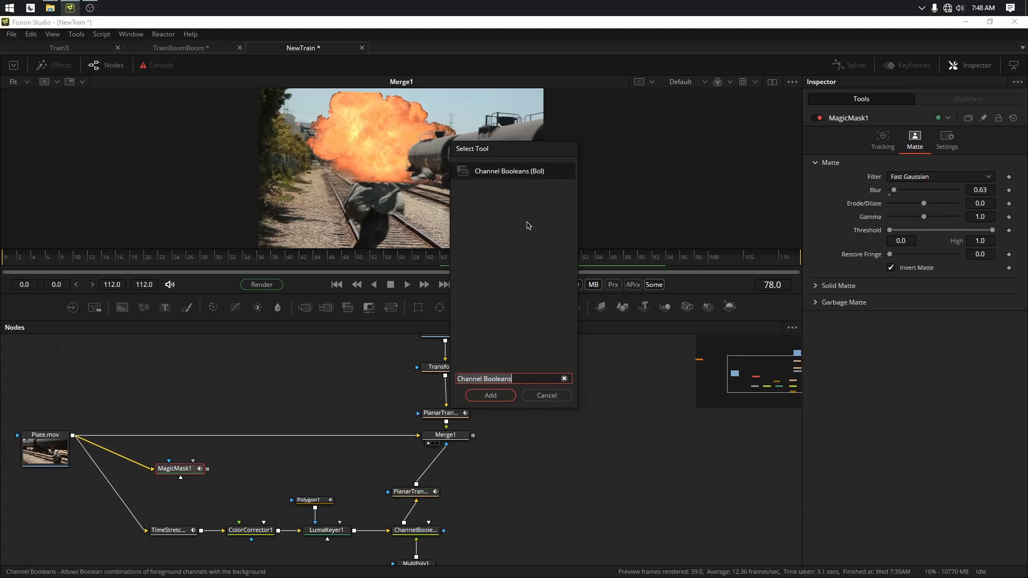
click(491, 395)
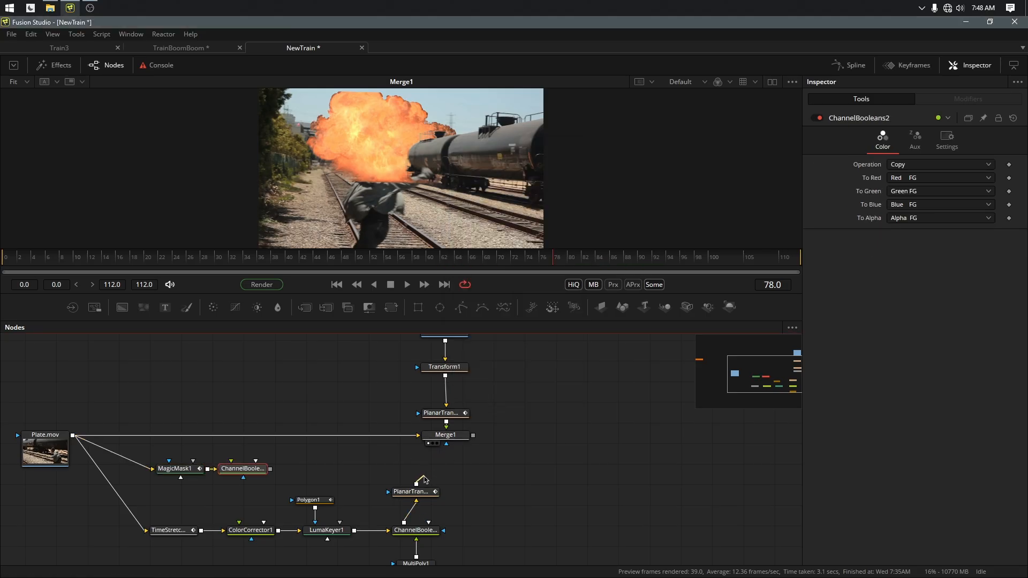
Step: Reroute the mask's planar transform from Merge1 into the new Channel Booleans foreground input and set its operation to And
drag(421, 479, 255, 473)
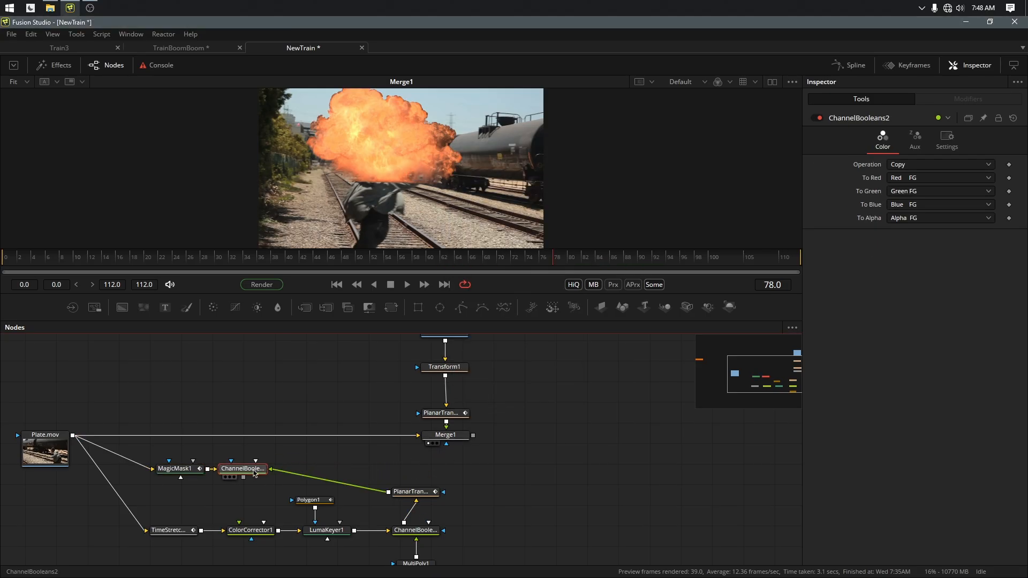
click(916, 166)
click(922, 200)
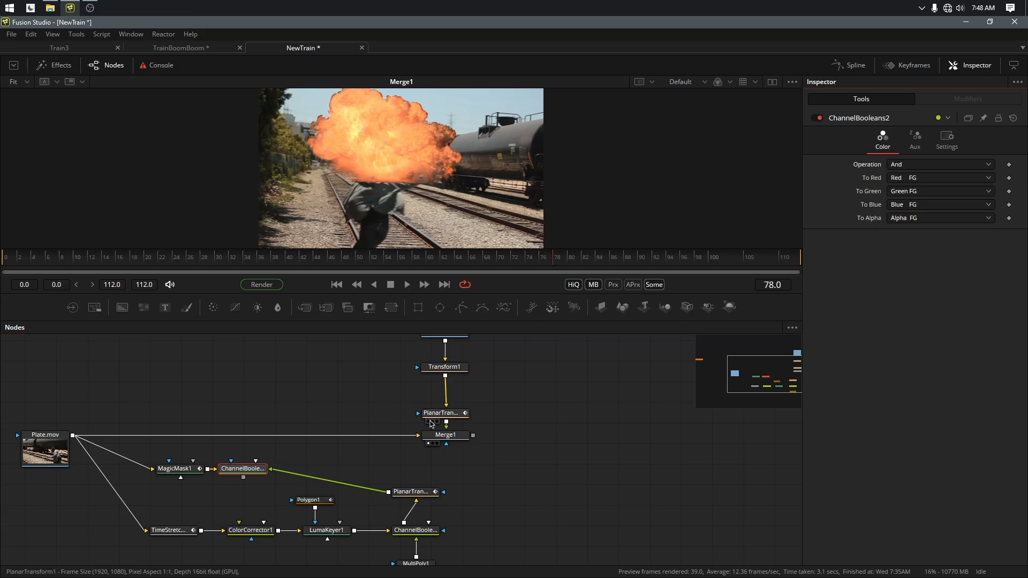
Step: Connect ChannelBooleans2 to Merge1's effect mask input and place the node directly above PlanarTransform1_1
drag(245, 479, 448, 446)
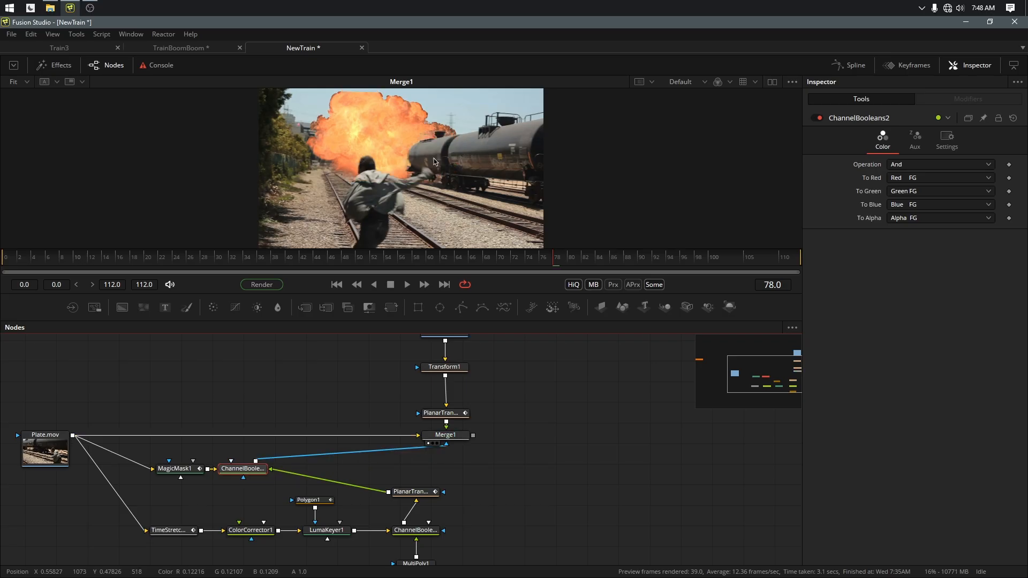
drag(249, 474, 420, 491)
Step: Move the train matte nodes down to make room below Merge1, and place MagicMask1 above them
scroll(467, 486, down, 3)
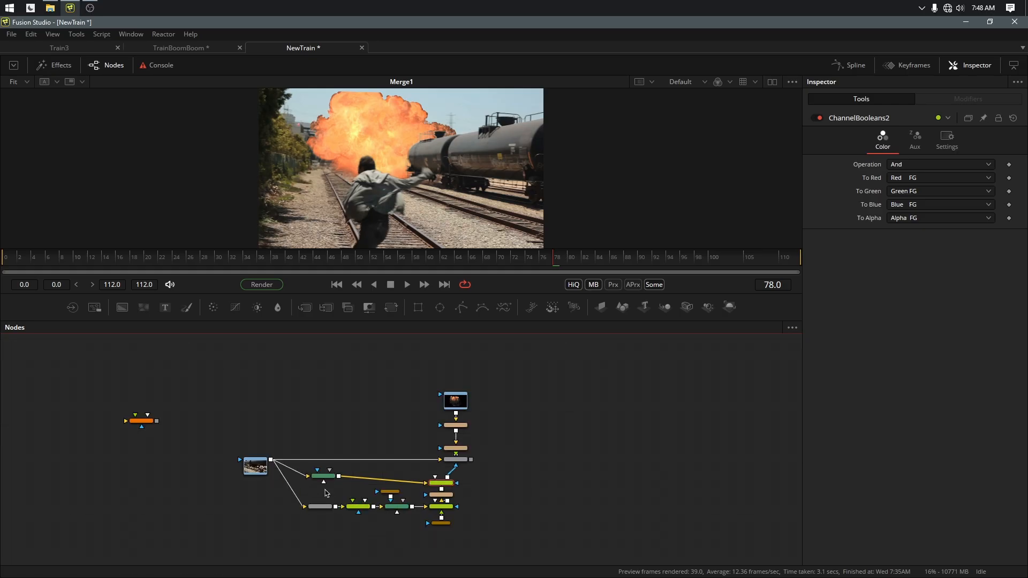
drag(325, 479, 324, 474)
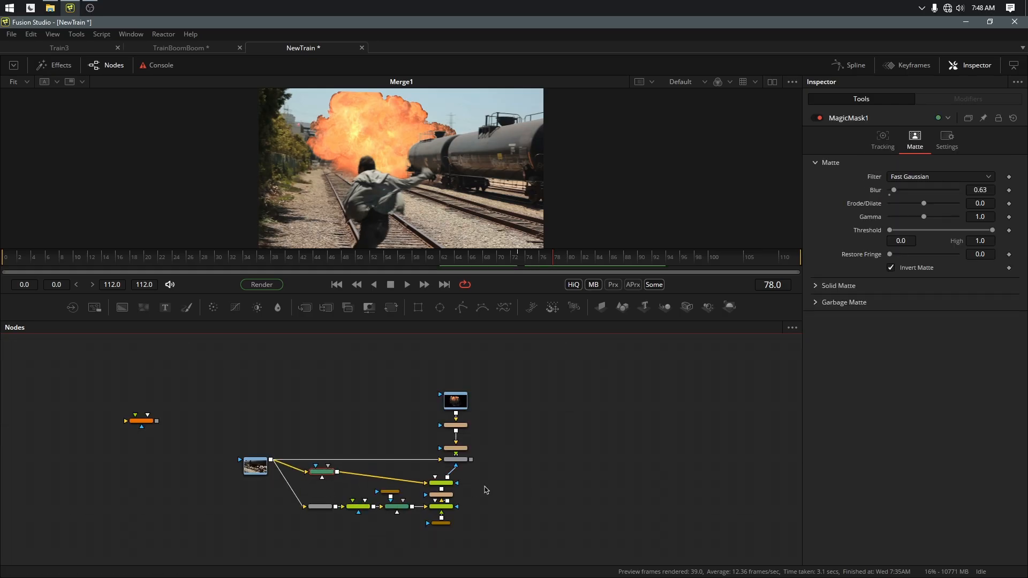
drag(488, 476, 310, 509)
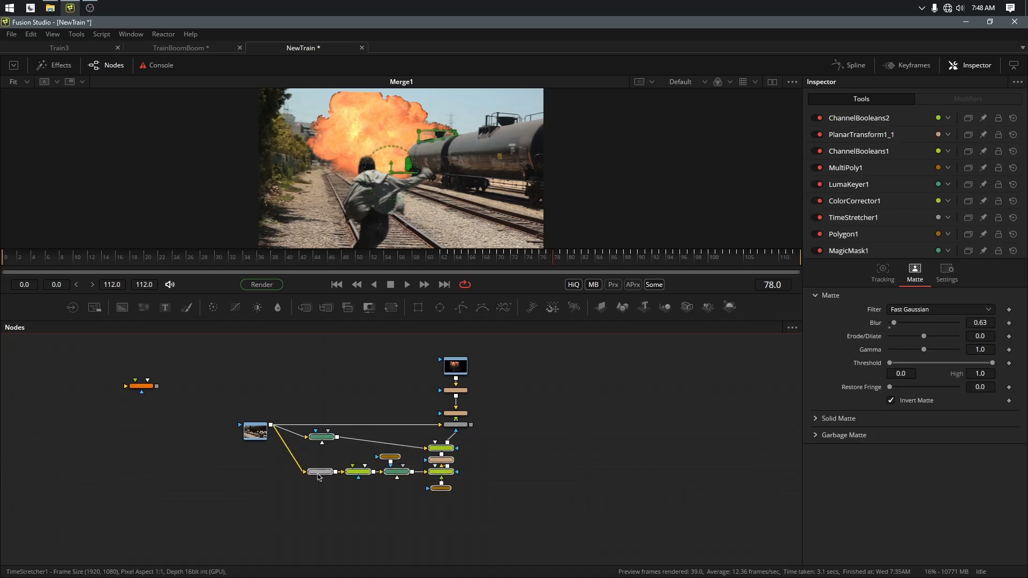
drag(317, 475, 327, 516)
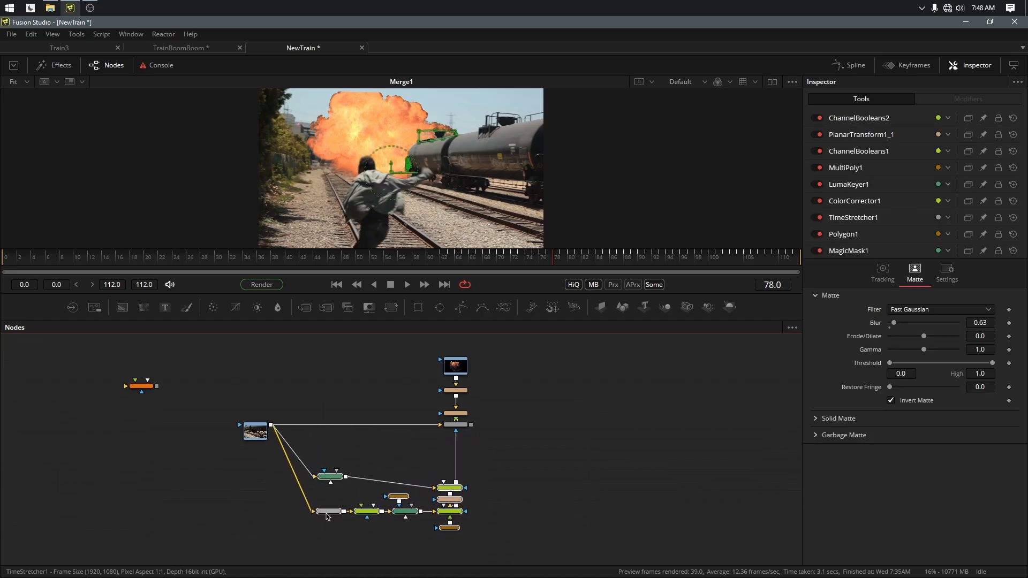
drag(344, 478, 338, 451)
Step: Add an Underlay behind the matte nodes from TimeStretcher1 through ChannelBooleans2, leaving out MagicMask1
scroll(405, 505, up, 2)
drag(195, 461, 510, 566)
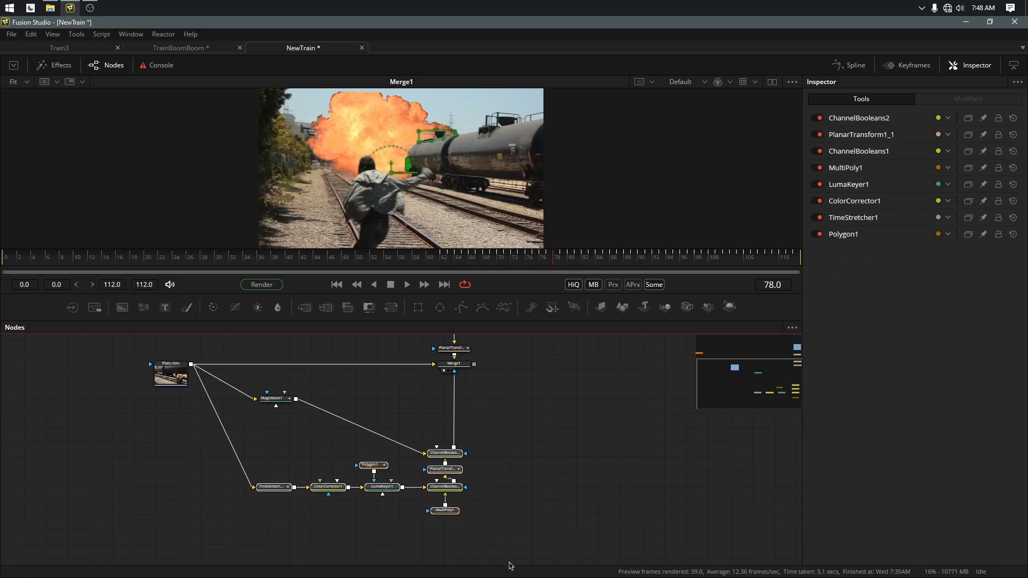
key(shift+space)
text(under)
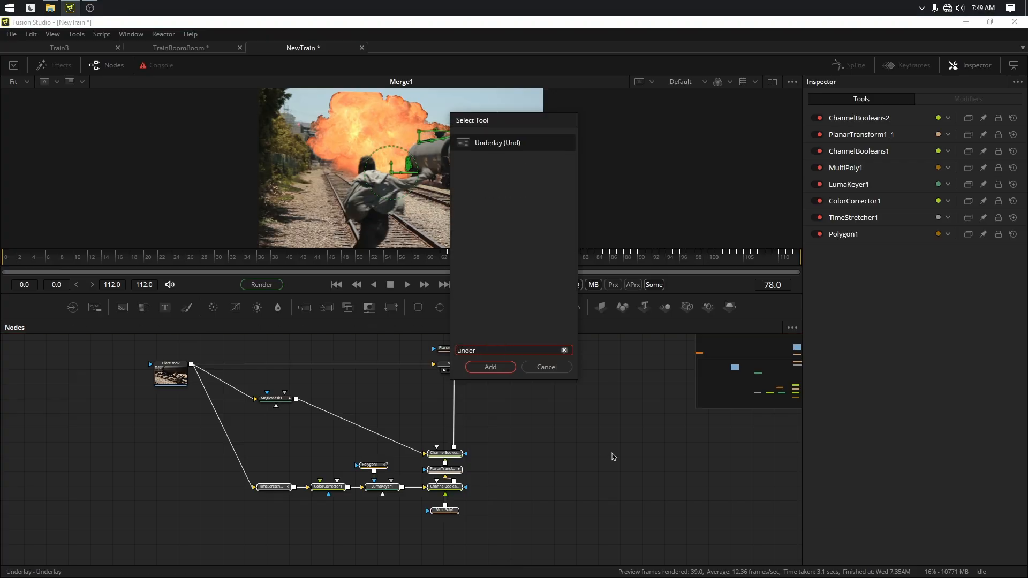
click(497, 363)
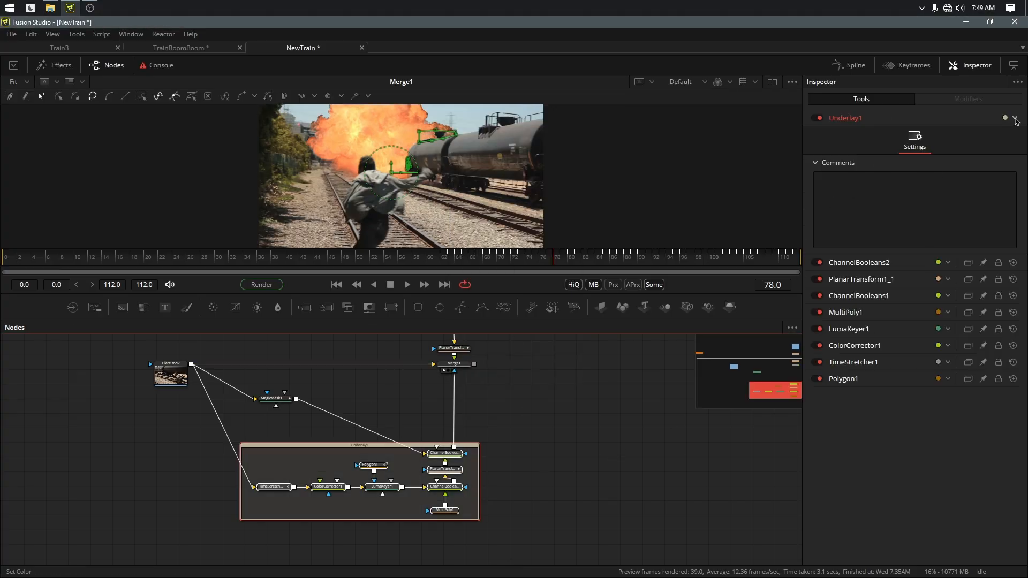
Step: Color the underlay green and extend its upper edge slightly above ChannelBooleans2
click(1014, 119)
click(971, 174)
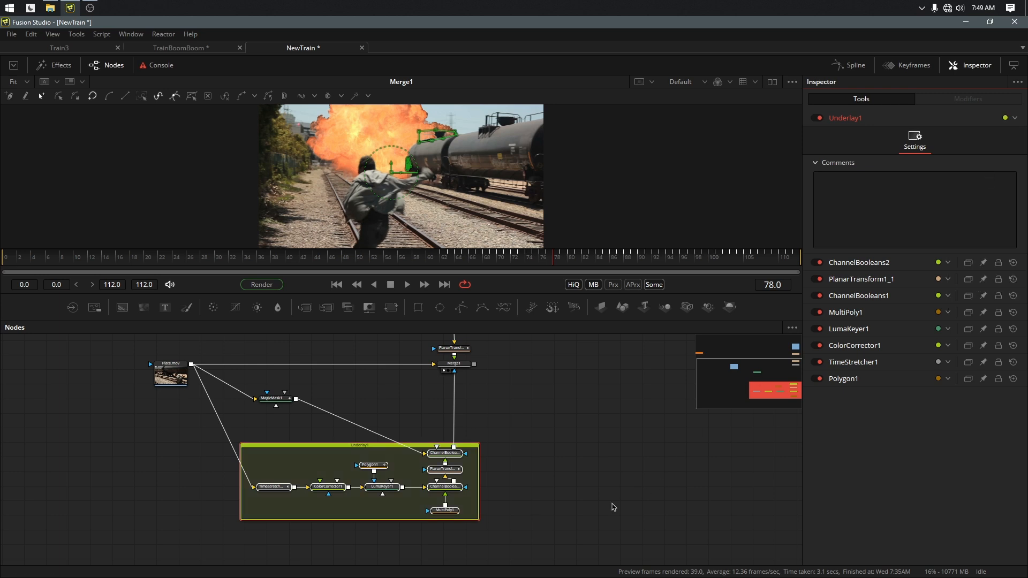
drag(356, 443, 355, 439)
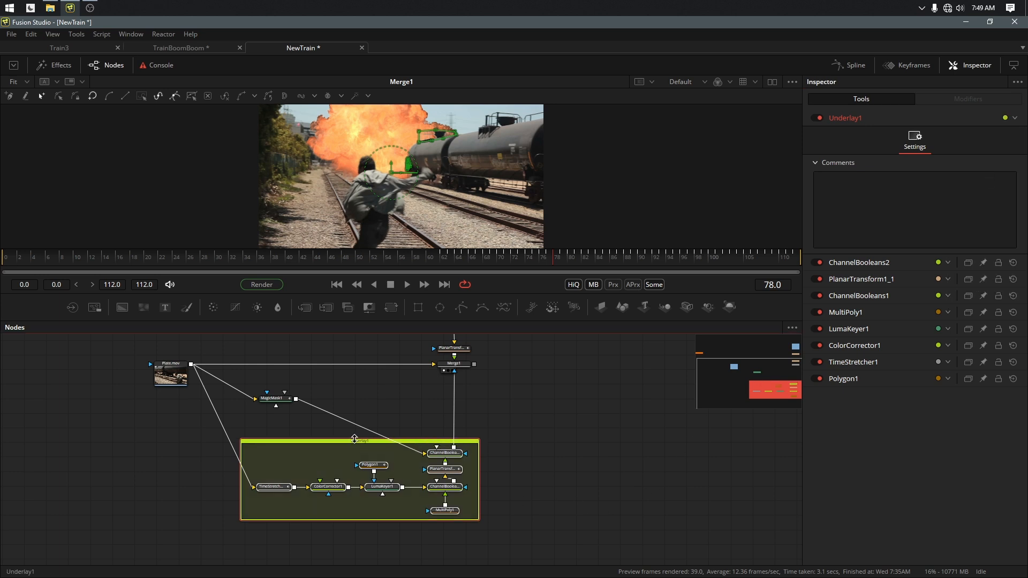
click(583, 493)
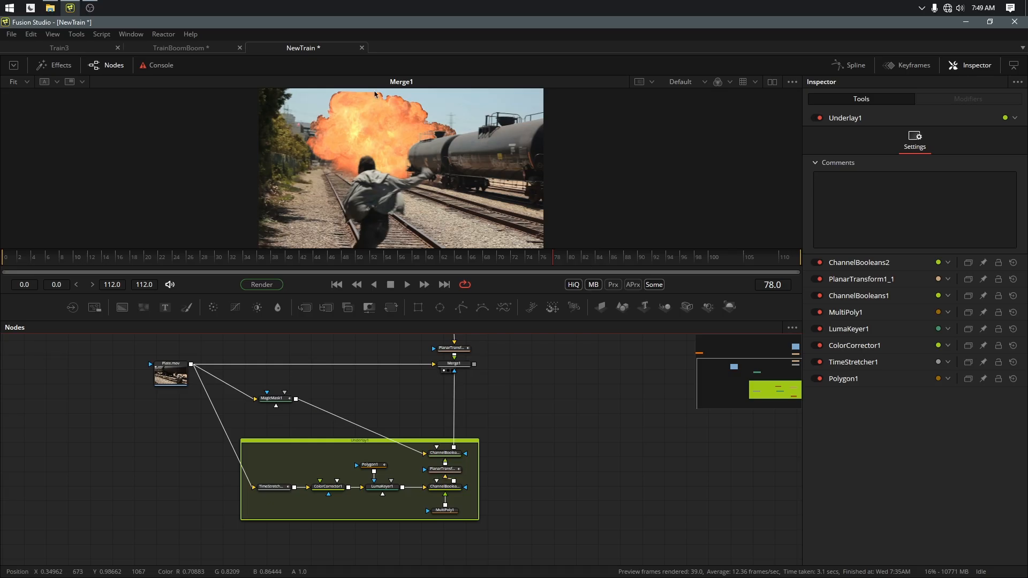
Step: Examine the alpha matte of ChannelBooleans2 around frames 82 and 83, and return to viewing Merge1 in color
drag(525, 262, 594, 265)
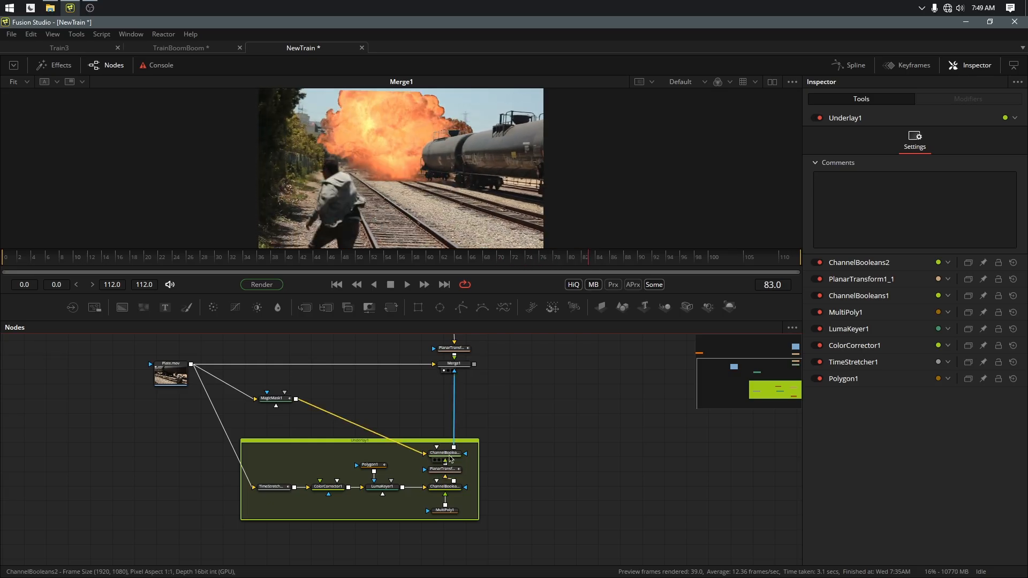
click(450, 459)
key(1)
key(a)
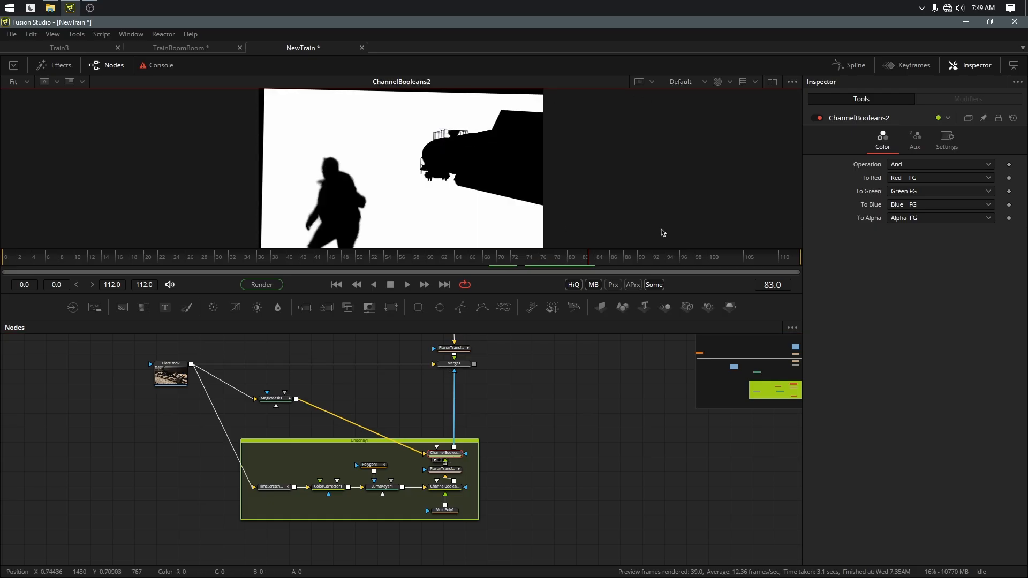
mouse_move(582, 265)
mouse_down()
mouse_move(529, 262)
mouse_move(656, 276)
mouse_move(531, 278)
mouse_move(621, 285)
mouse_move(583, 285)
mouse_up()
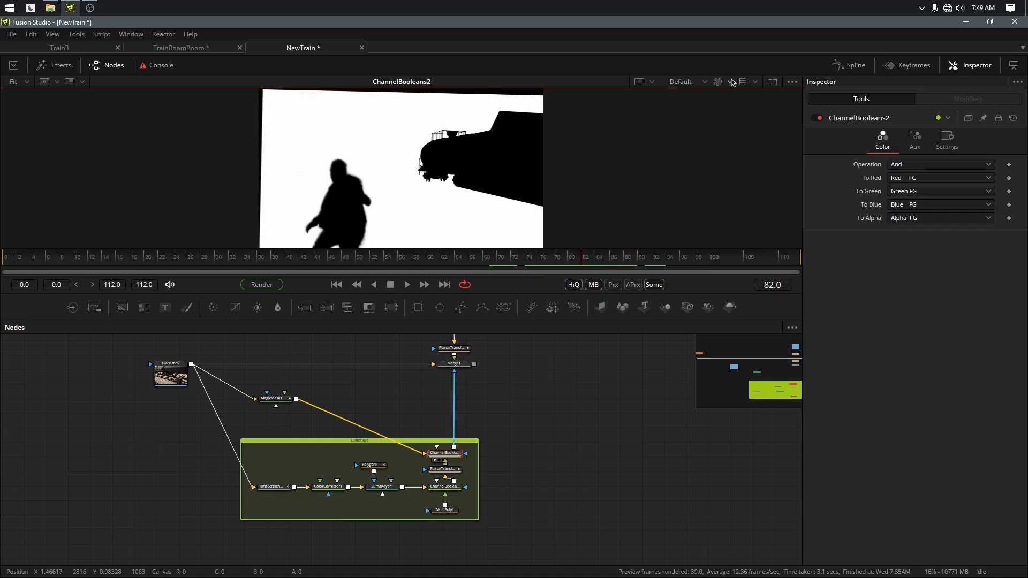
click(717, 83)
click(464, 368)
key(1)
Step: Merge PlanarTransform1's output over the output of Merge1 with a second Merge node
drag(539, 397, 498, 469)
drag(423, 430, 423, 417)
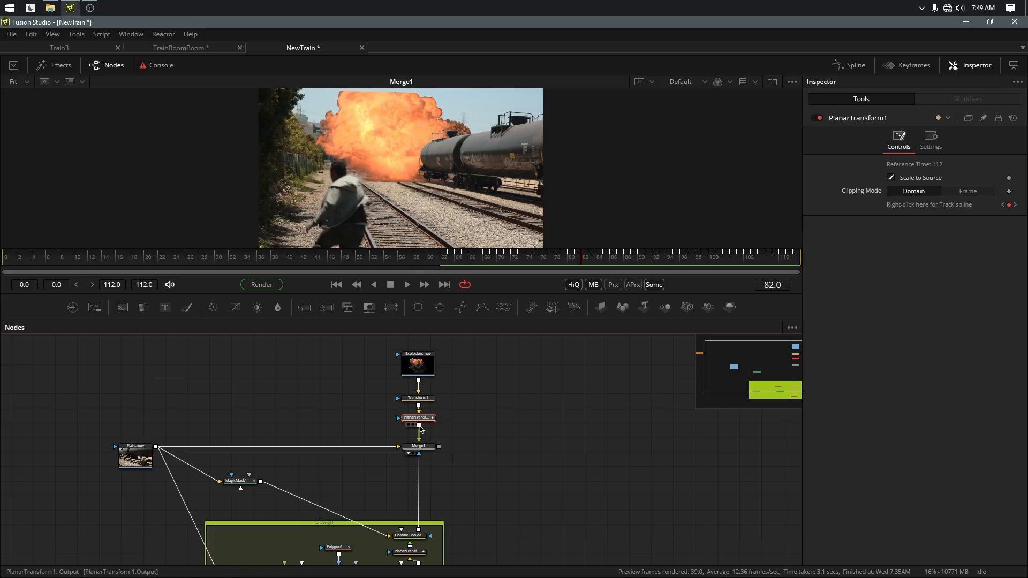
drag(420, 426, 438, 447)
click(474, 484)
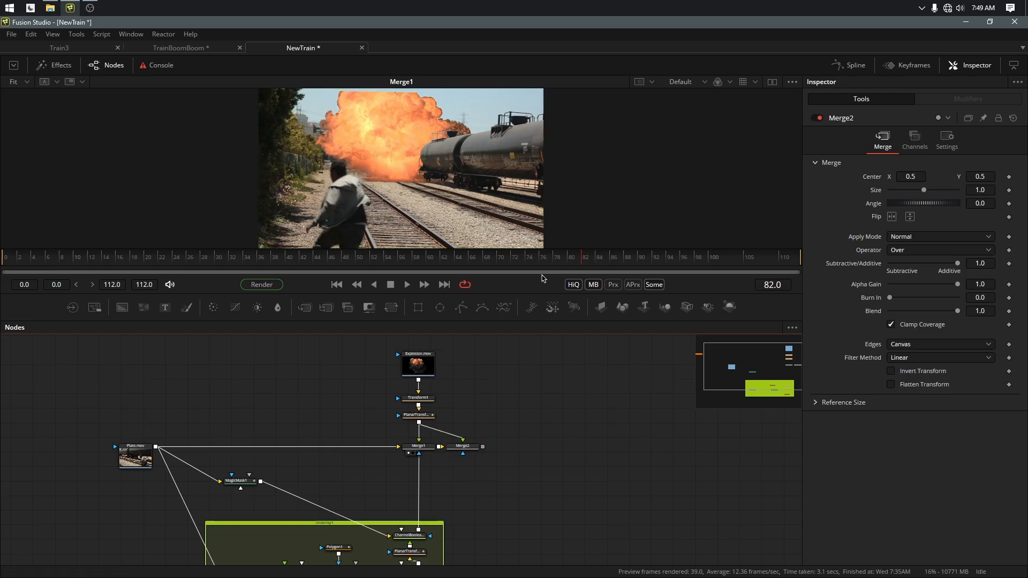
Step: Draw a polygon mask across the upper edge of the frame, connect it to Merge2's mask input, and view Merge2
click(460, 310)
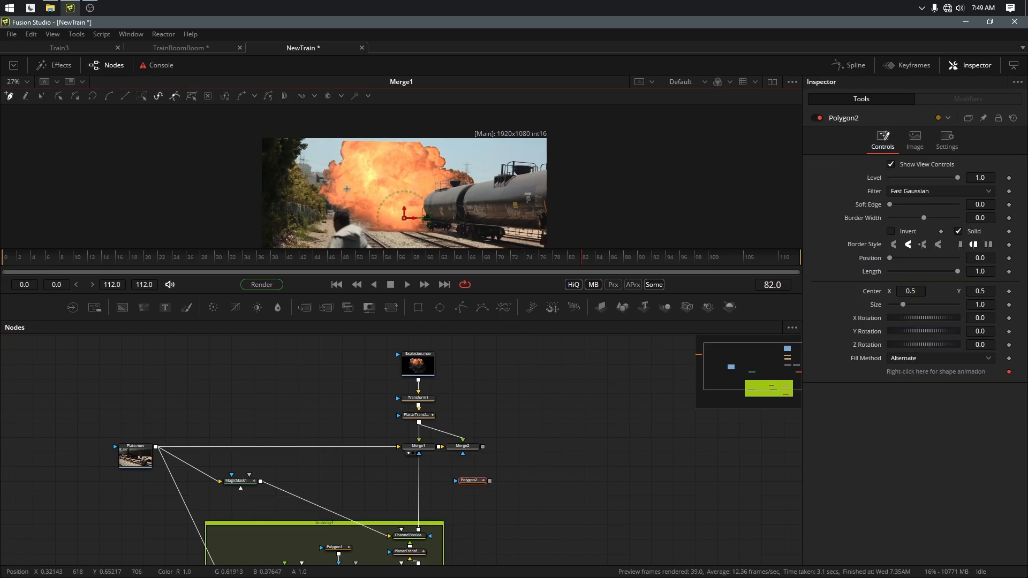
drag(462, 159, 565, 118)
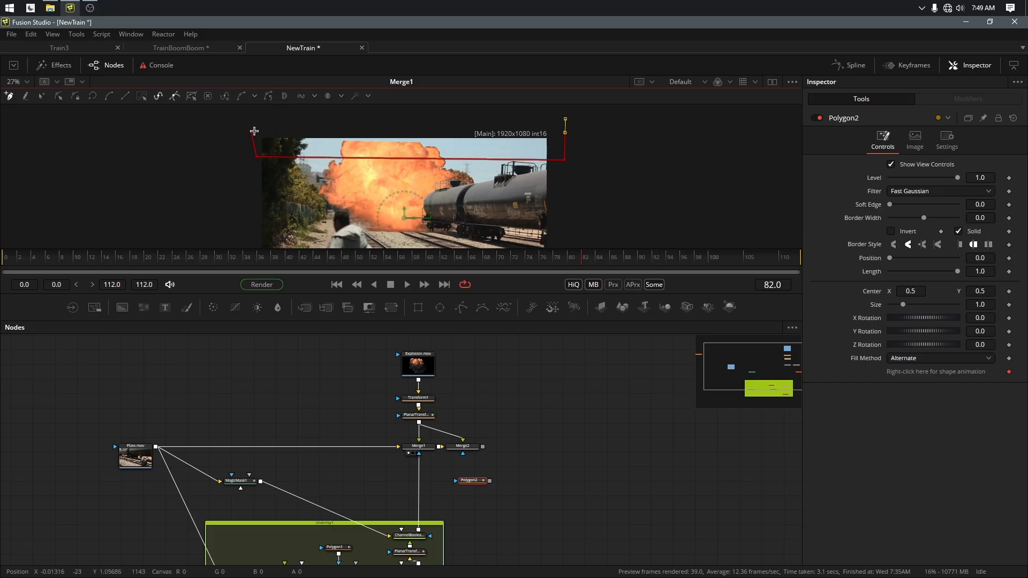
drag(254, 131, 355, 128)
drag(490, 480, 464, 456)
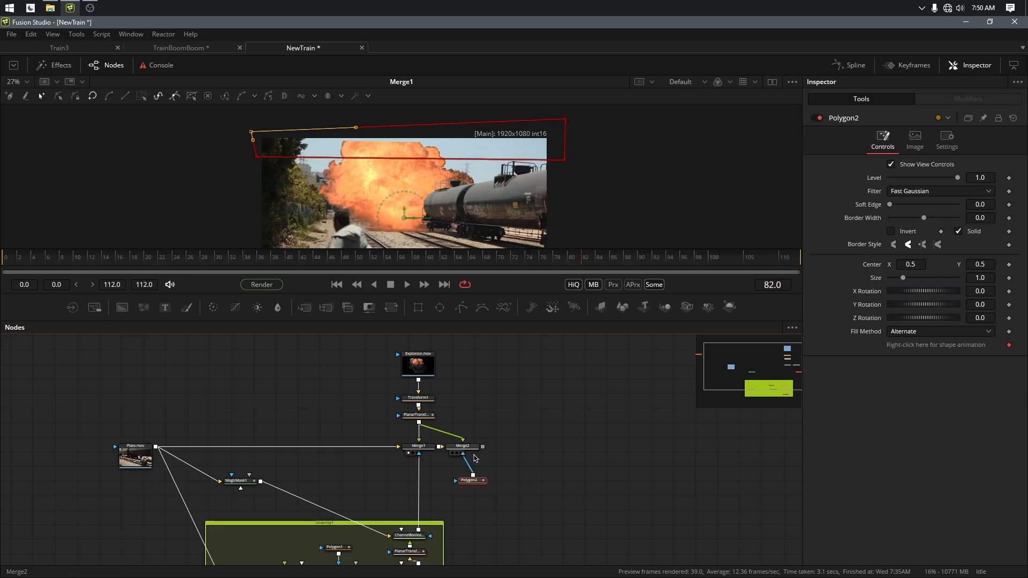
click(473, 448)
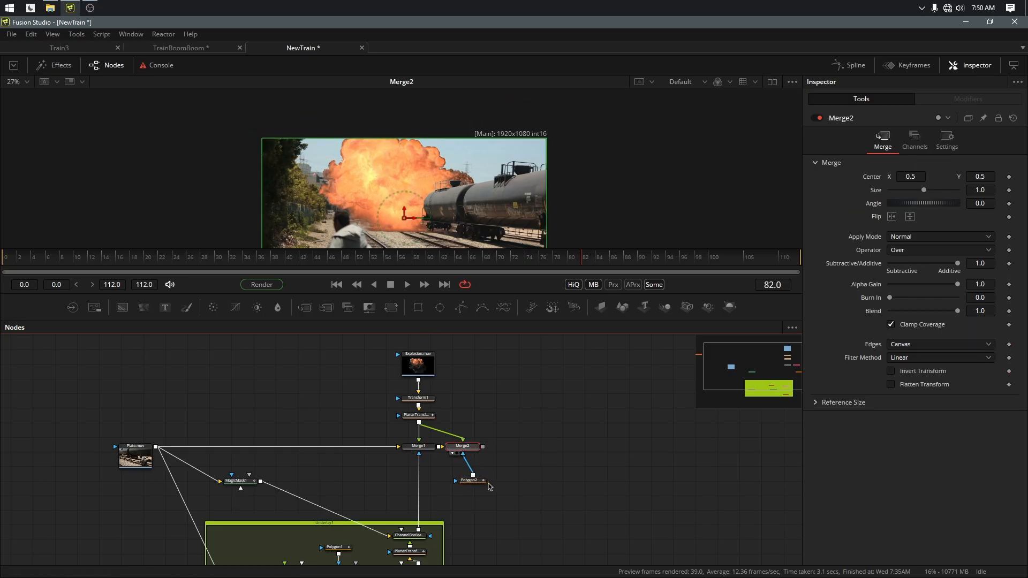
drag(483, 482, 472, 474)
click(473, 472)
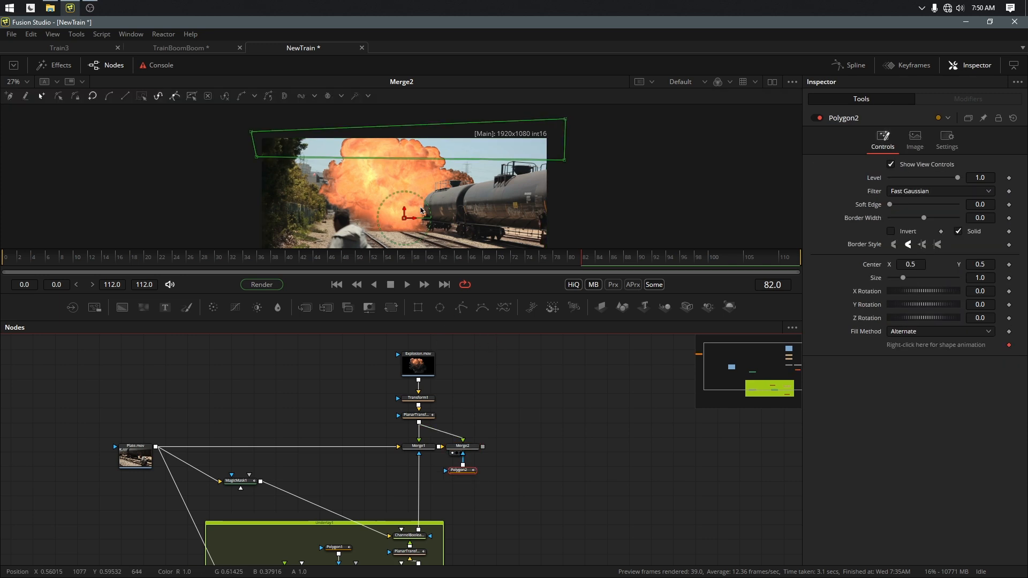
Step: Fit the image in an enlarged viewer and play back the Merge2 composite
click(24, 83)
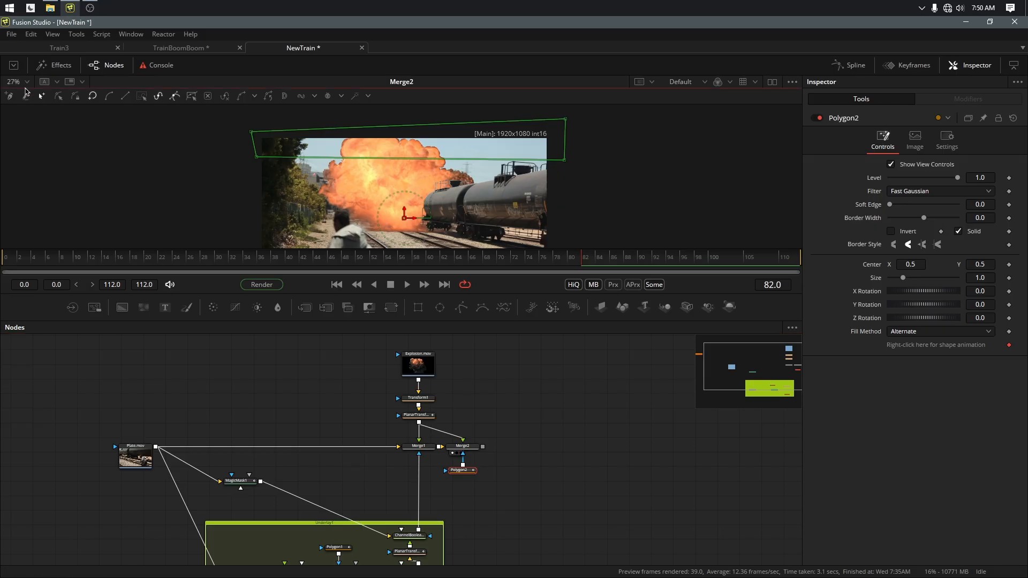
click(22, 99)
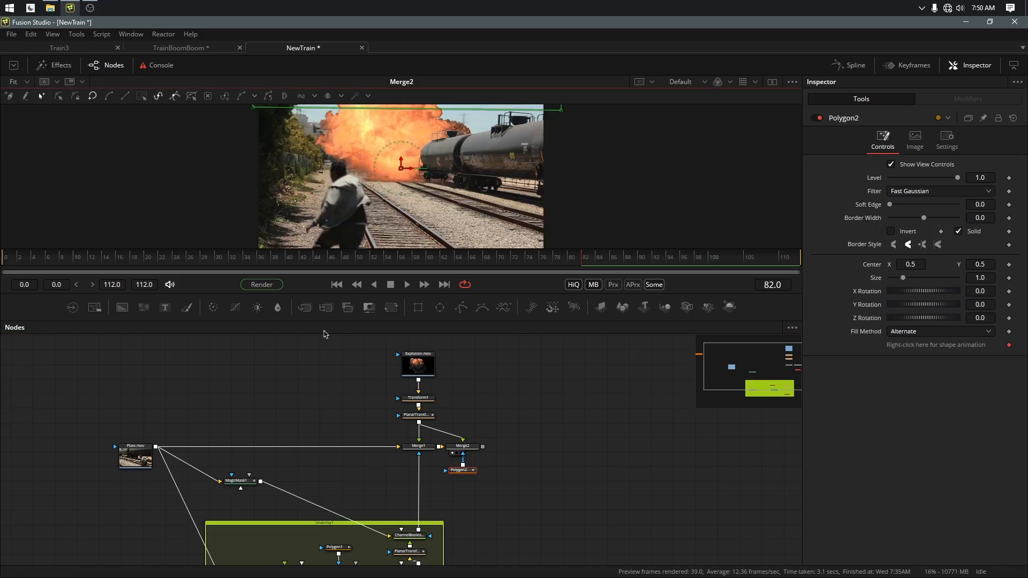
drag(318, 321, 319, 353)
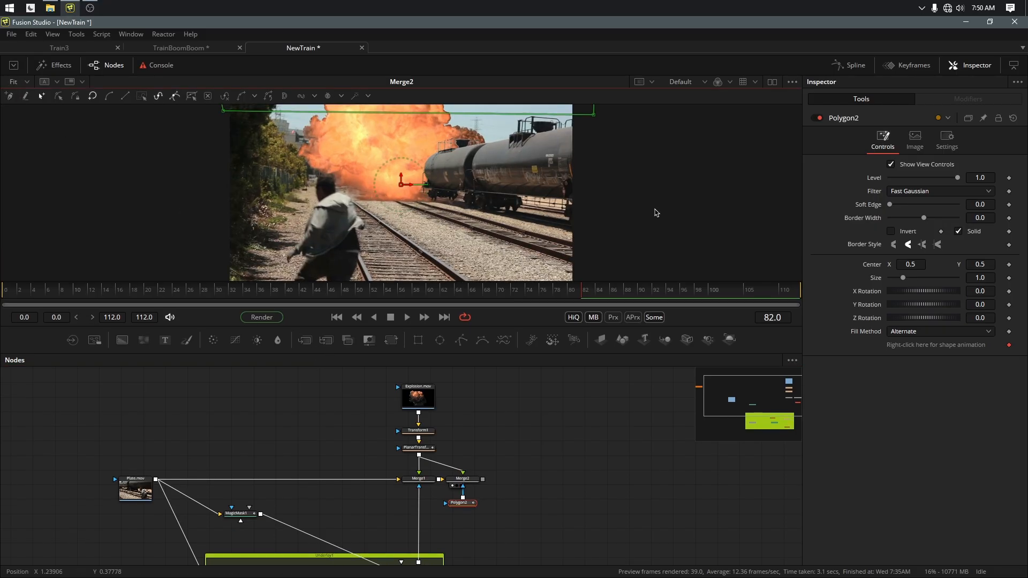
click(535, 429)
drag(474, 293, 161, 307)
click(408, 317)
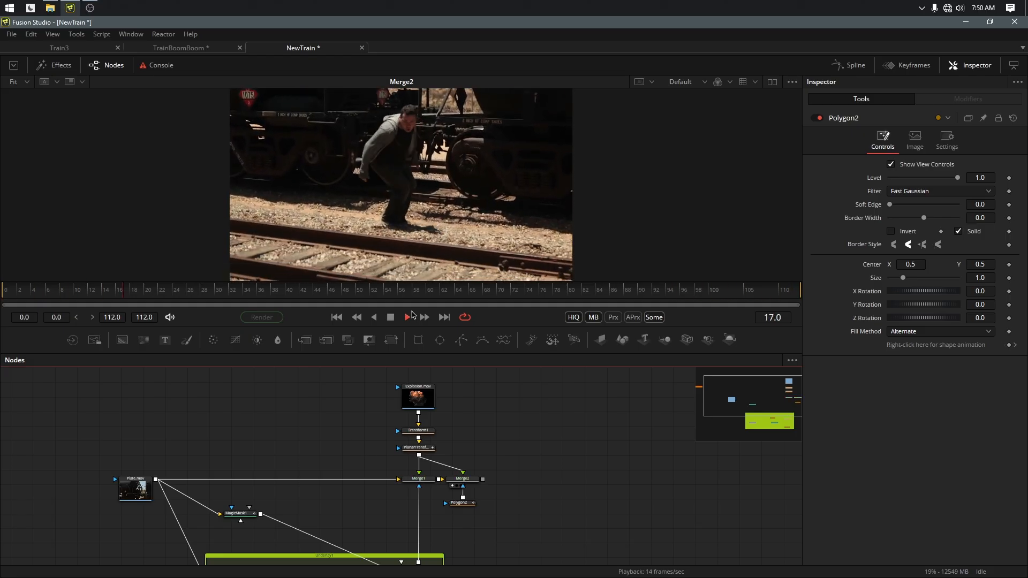
click(406, 318)
Step: Add a Color Corrector after Explosion.mov and, at frame 96, set saturation to 1.21 and contrast to 1.32
drag(419, 400, 321, 401)
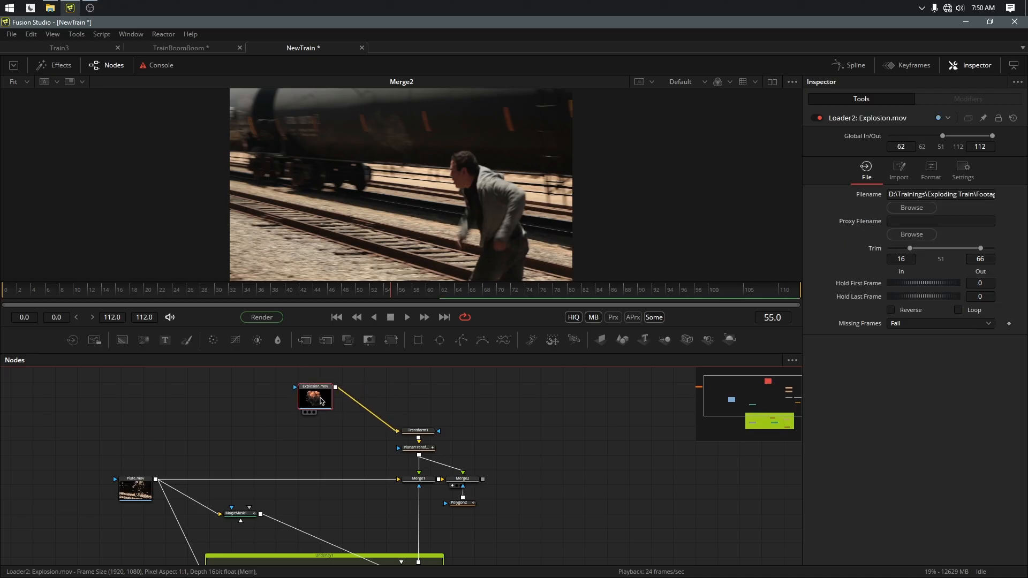
drag(560, 289, 683, 290)
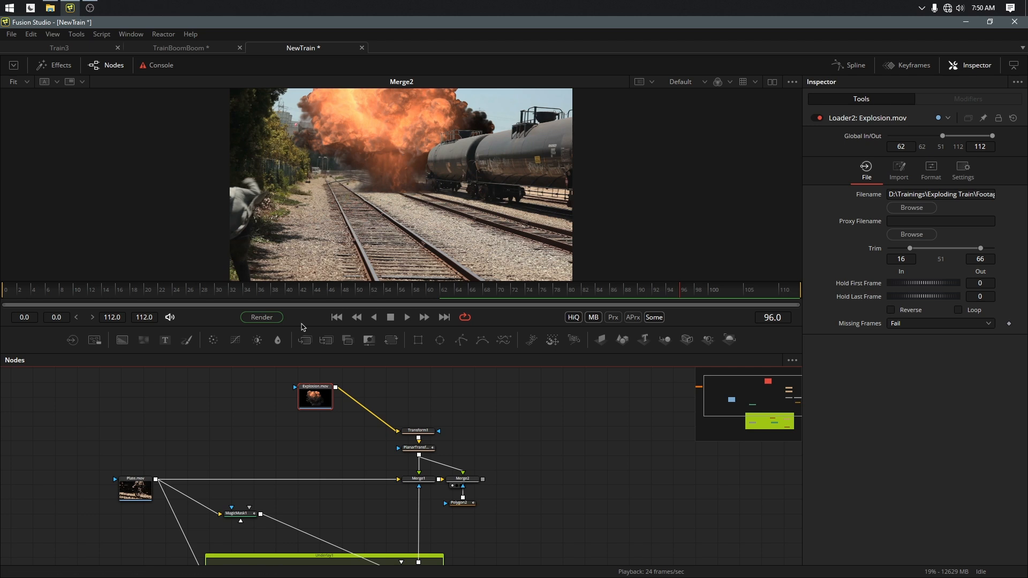
key(c)
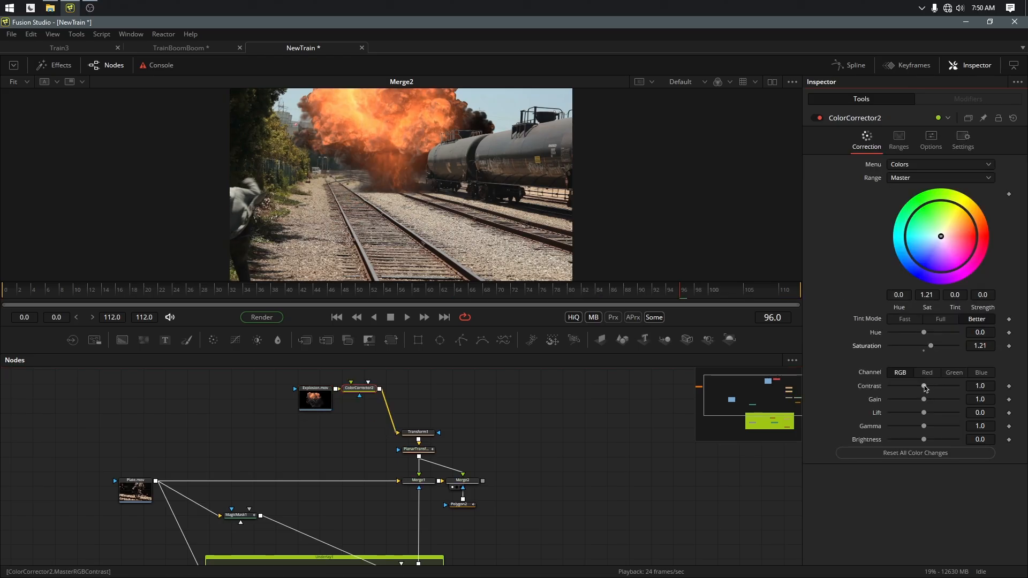
drag(924, 387, 932, 389)
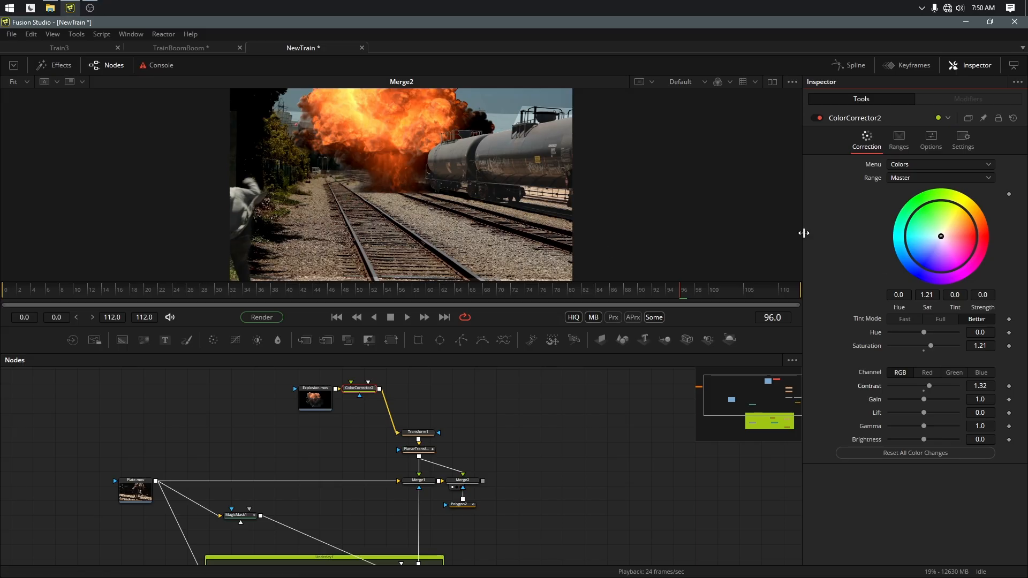
Step: Enable Pre-Divide / Post-Multiply on ColorCorrector2 and review the corrected explosion up to frame 79
click(932, 139)
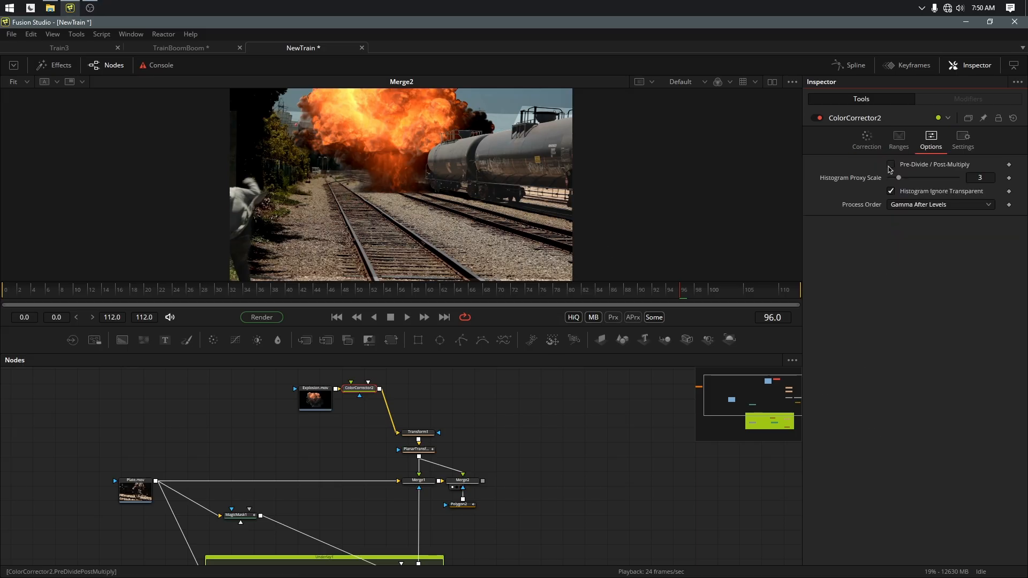
click(890, 165)
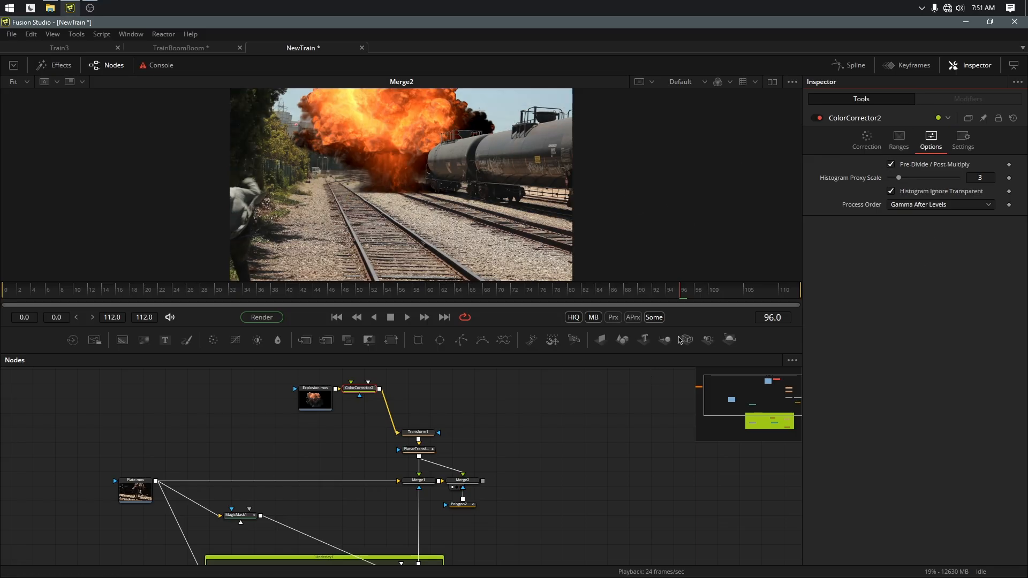
click(867, 141)
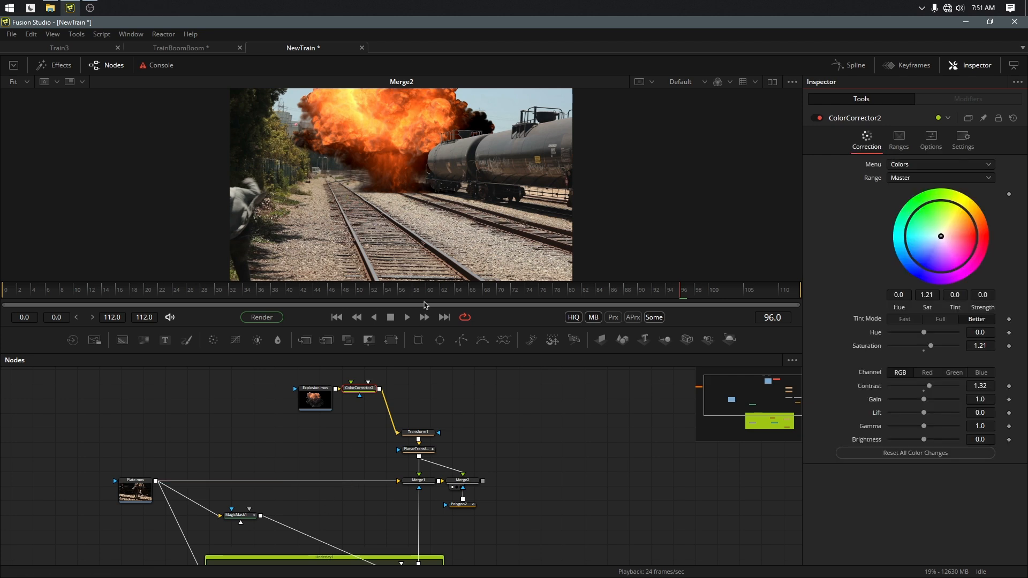
click(400, 293)
drag(401, 293, 563, 302)
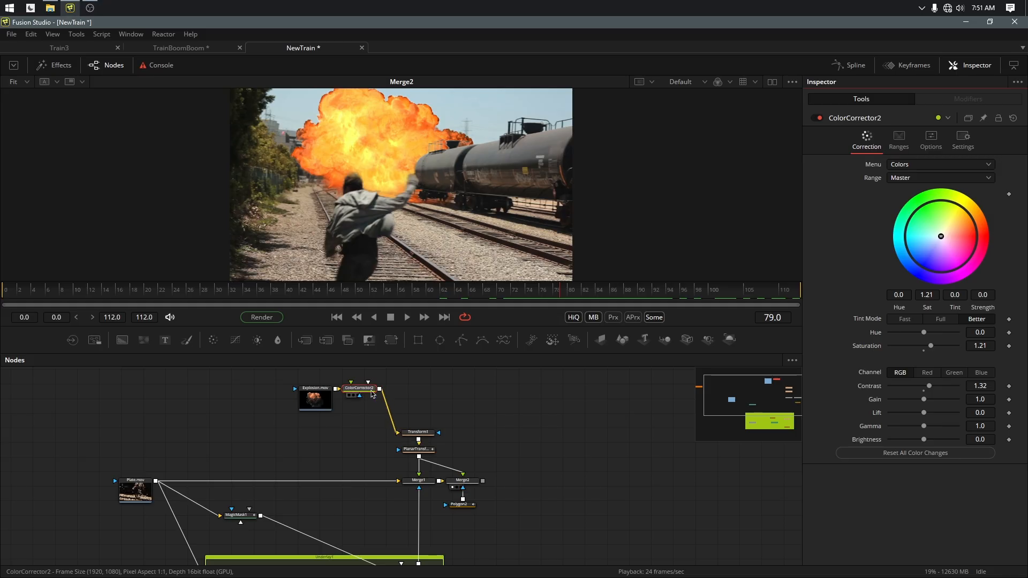
Step: Move Explosion.mov and ColorCorrector2 together slightly down, closer to Transform1
drag(277, 378, 436, 440)
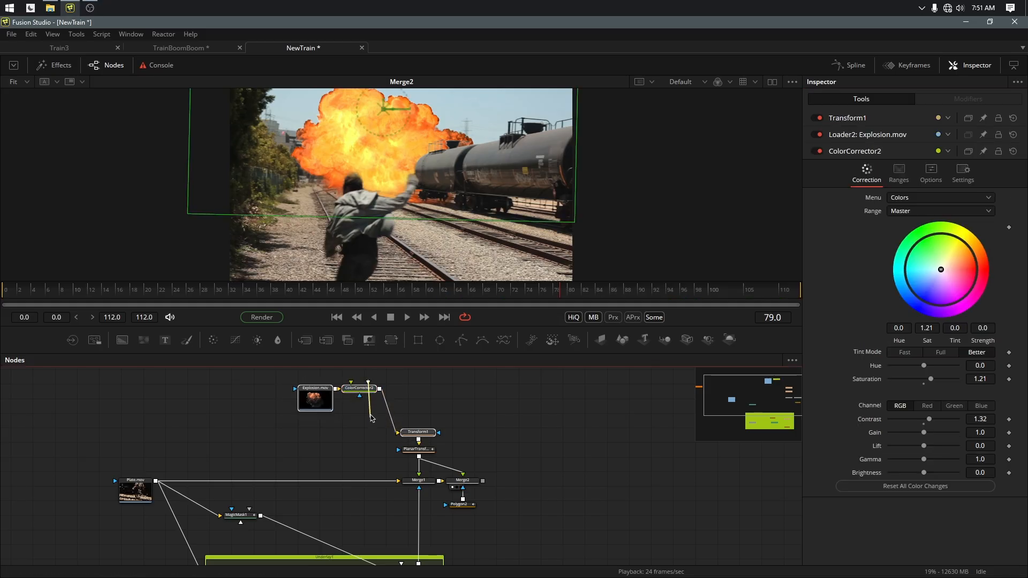
drag(252, 379, 365, 407)
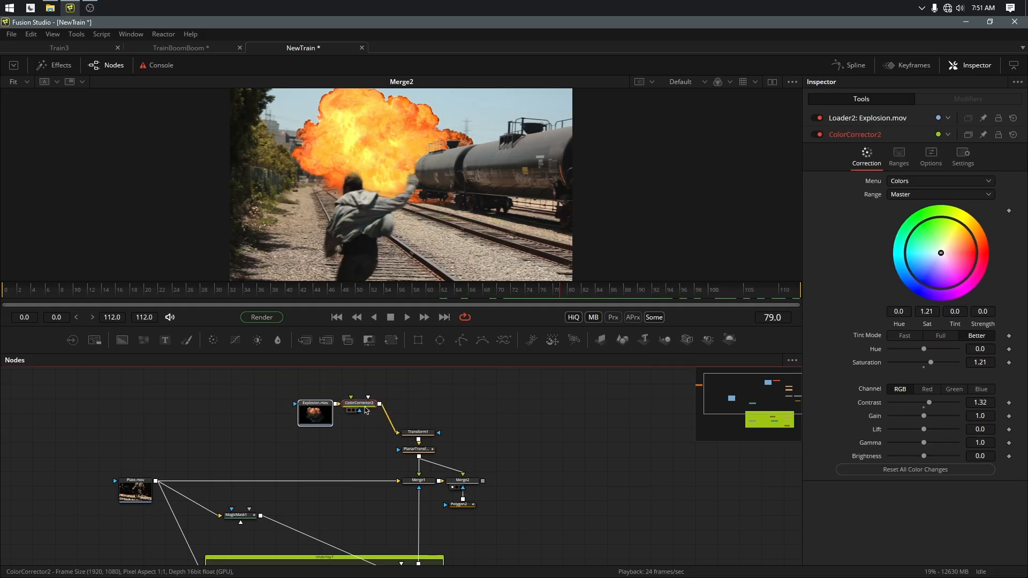
Step: Move Transform1 and PlanarTransform1 up level with ColorCorrector2 and add an Underlay behind the four explosion nodes
drag(461, 415, 426, 422)
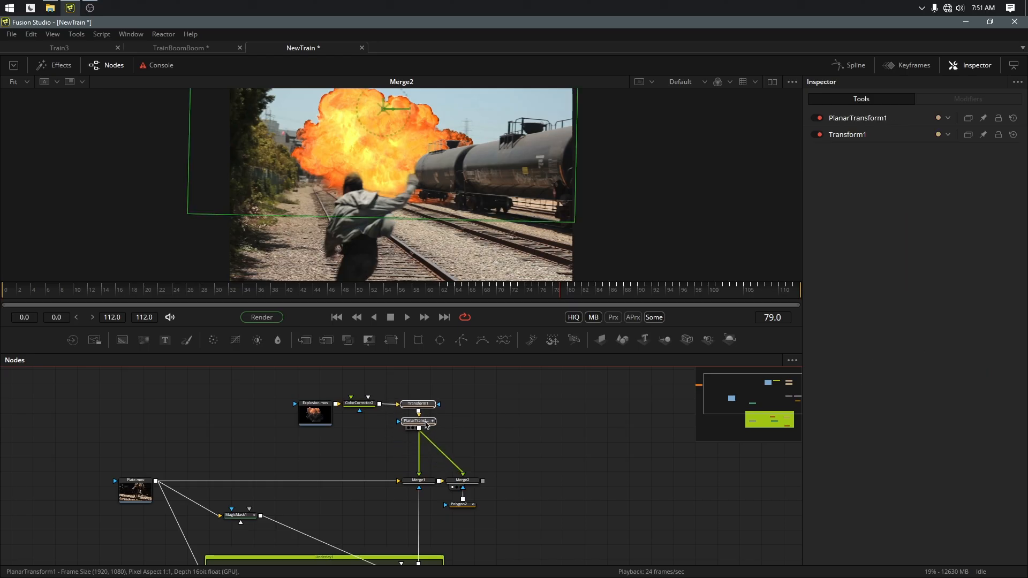
drag(263, 382, 522, 454)
key(ctrl+space)
text(underlay)
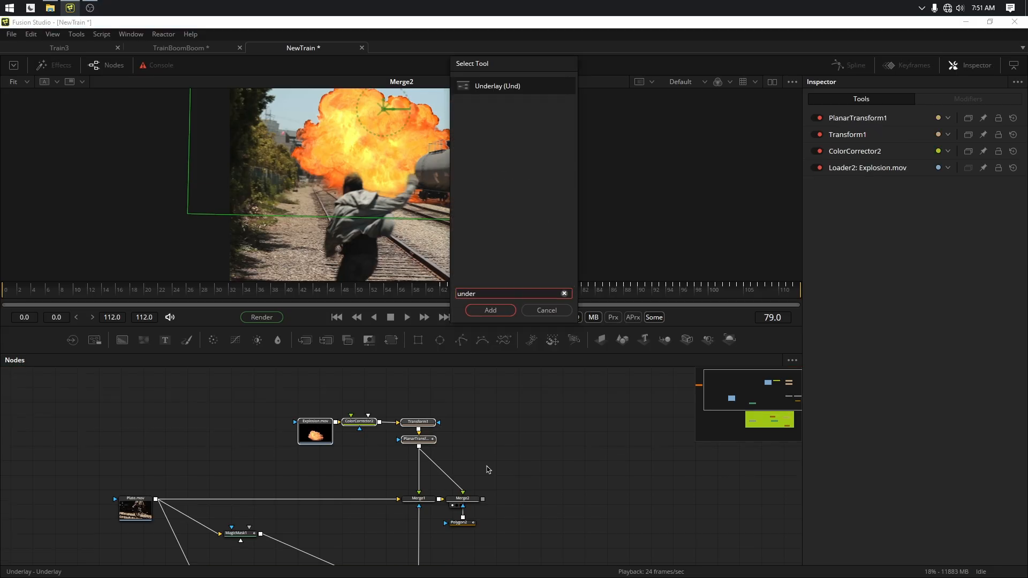
key(Return)
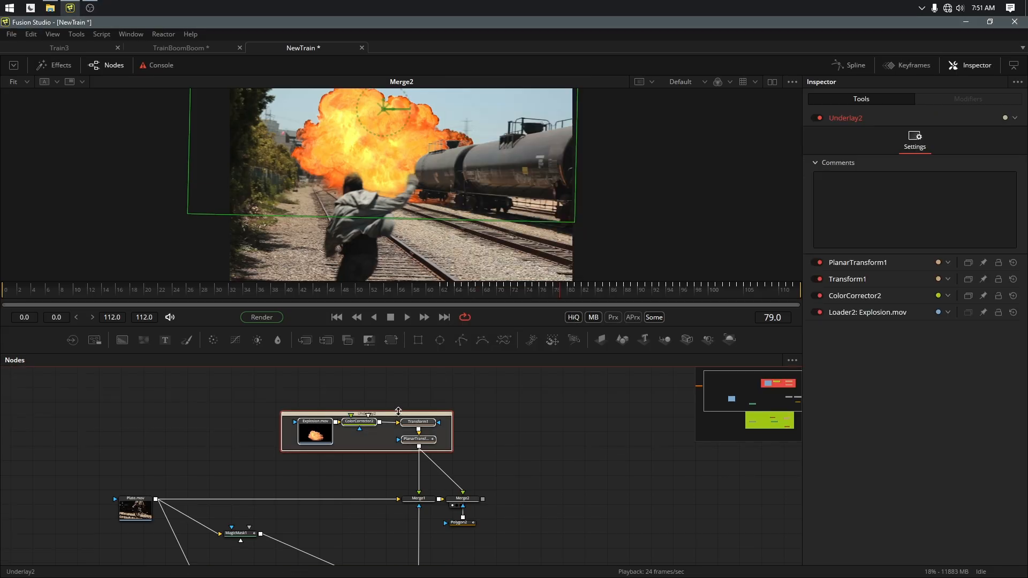
Step: Extend the explosion underlay's upper edge to clear the nodes and color the underlay orange
drag(398, 411, 398, 399)
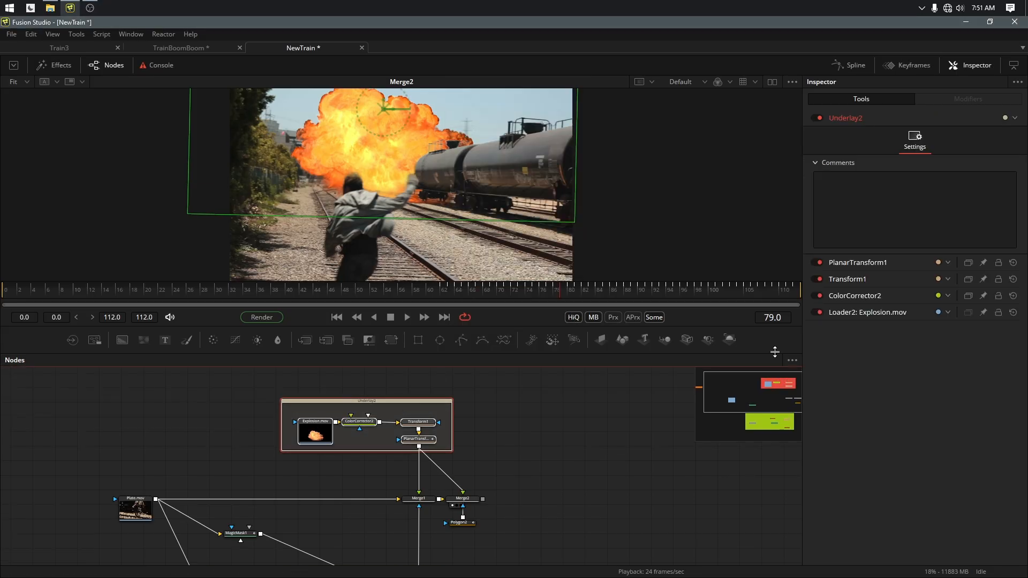
click(1015, 118)
click(1007, 142)
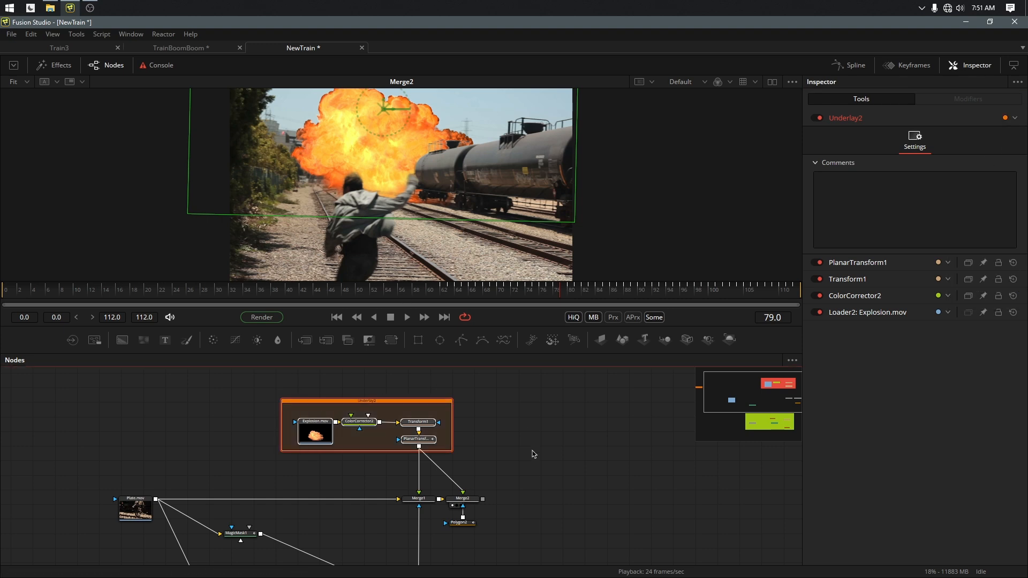
Step: Bring in TrainCrash.mov, merge it over the Merge2 output, and scrub the clip on its own to frame 32
scroll(531, 449, down, 3)
scroll(504, 493, up, 1)
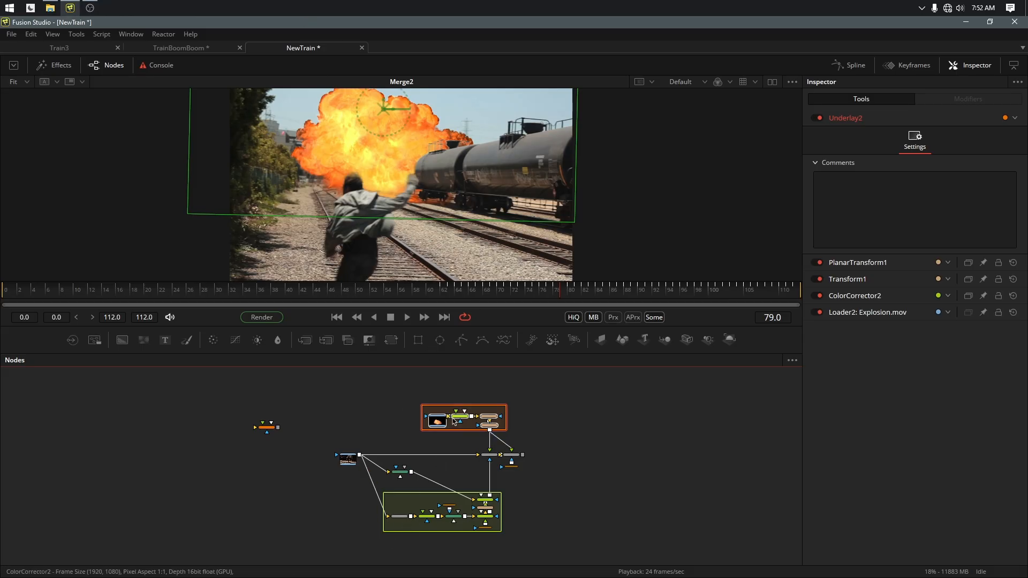
mouse_move(453, 421)
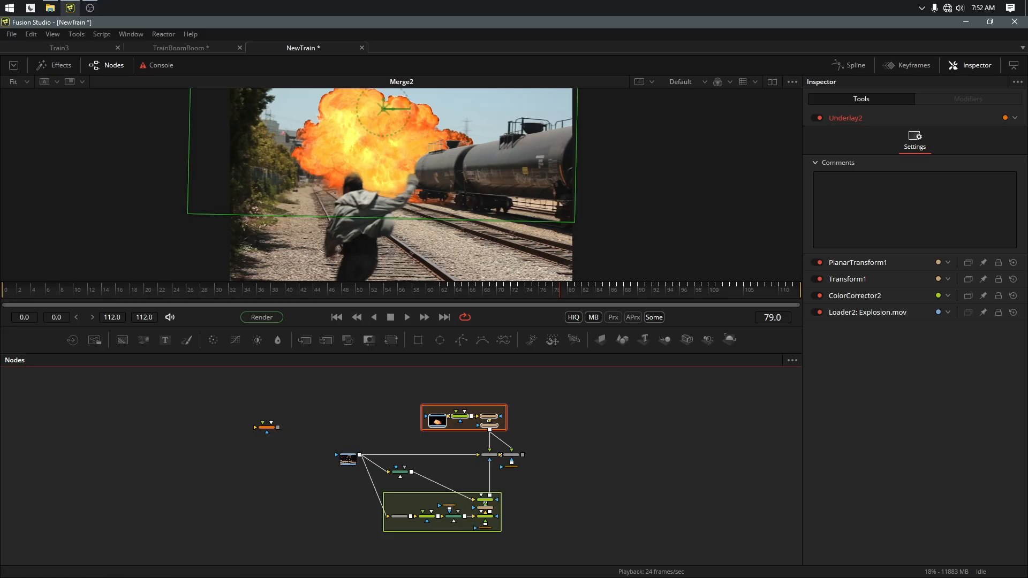
drag(729, 374, 523, 455)
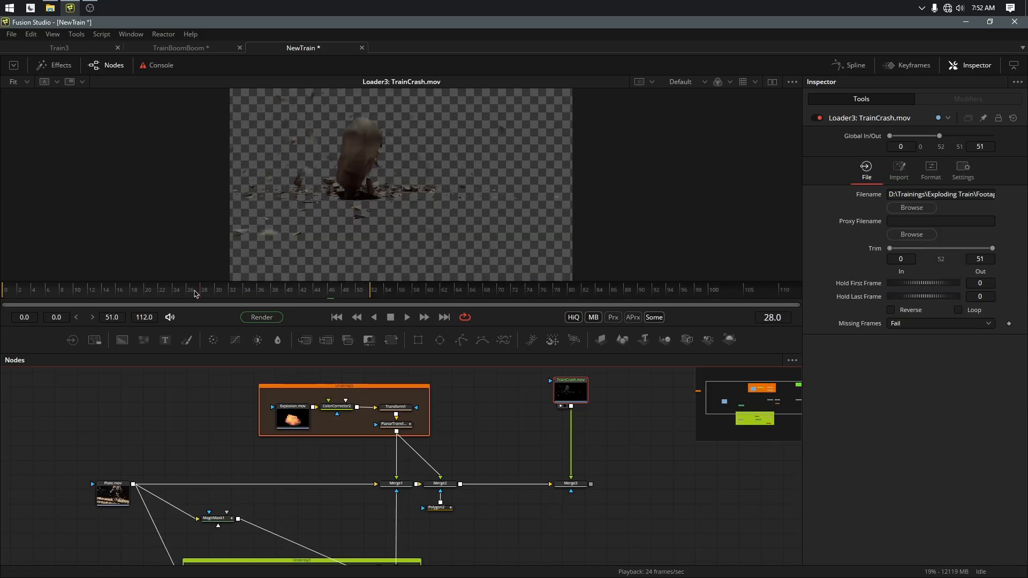
drag(196, 294, 236, 296)
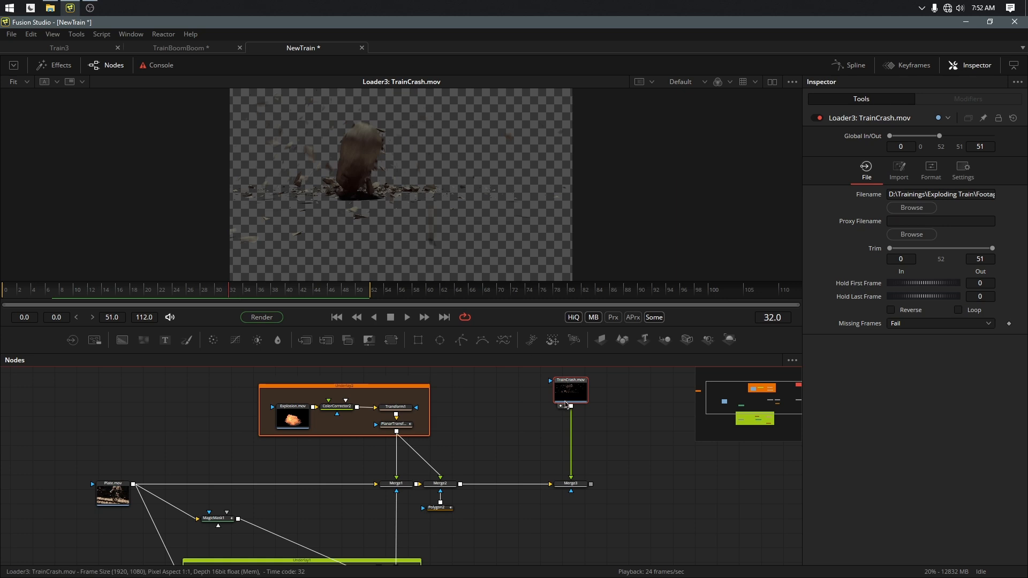
Step: Compare clip timings in the Keyframes editor, shift TrainCrash.mov's global range to frames 61–112, and scrub it to frame 81
click(905, 66)
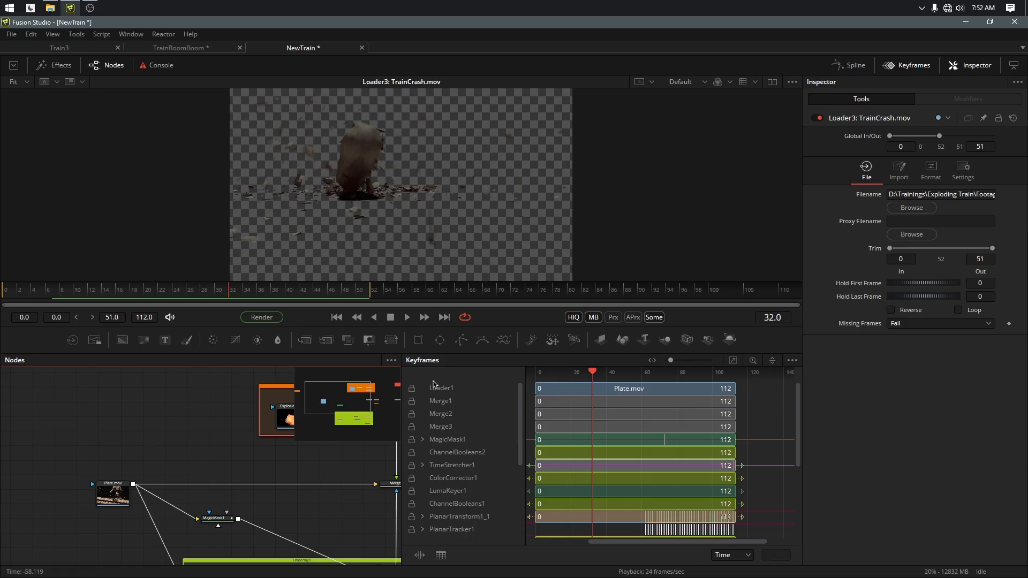
scroll(480, 490, down, 3)
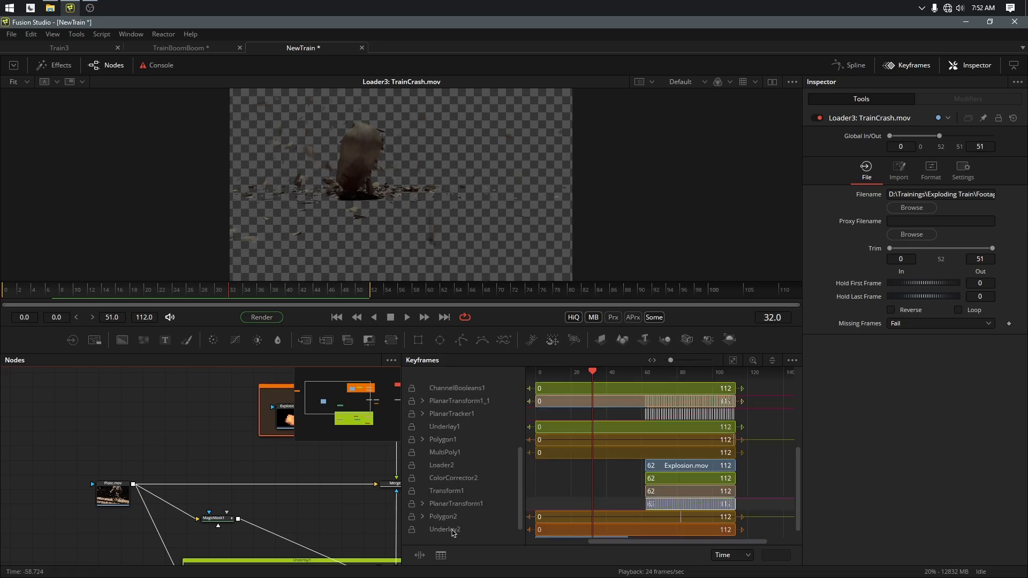
click(908, 69)
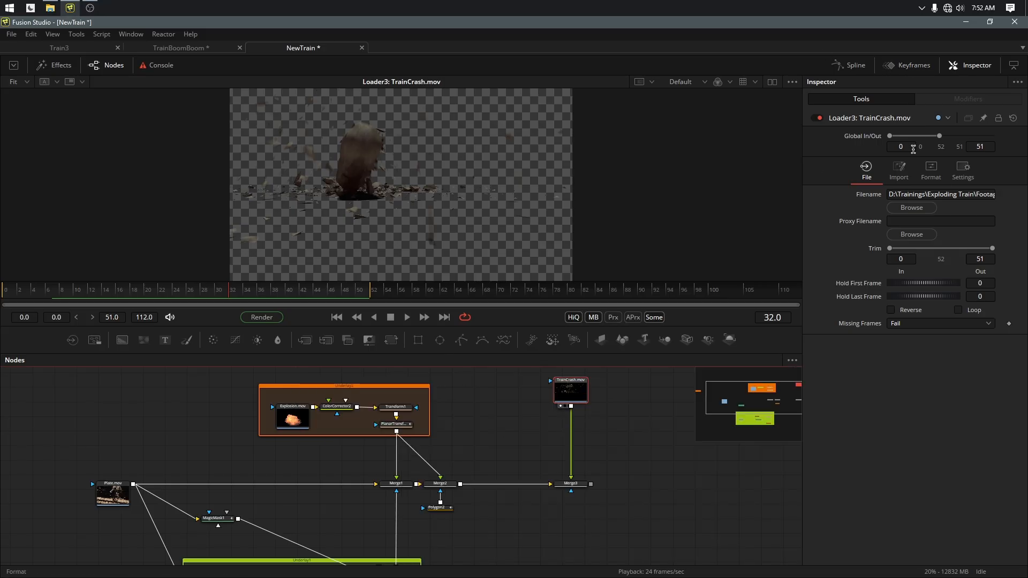
drag(909, 136, 964, 137)
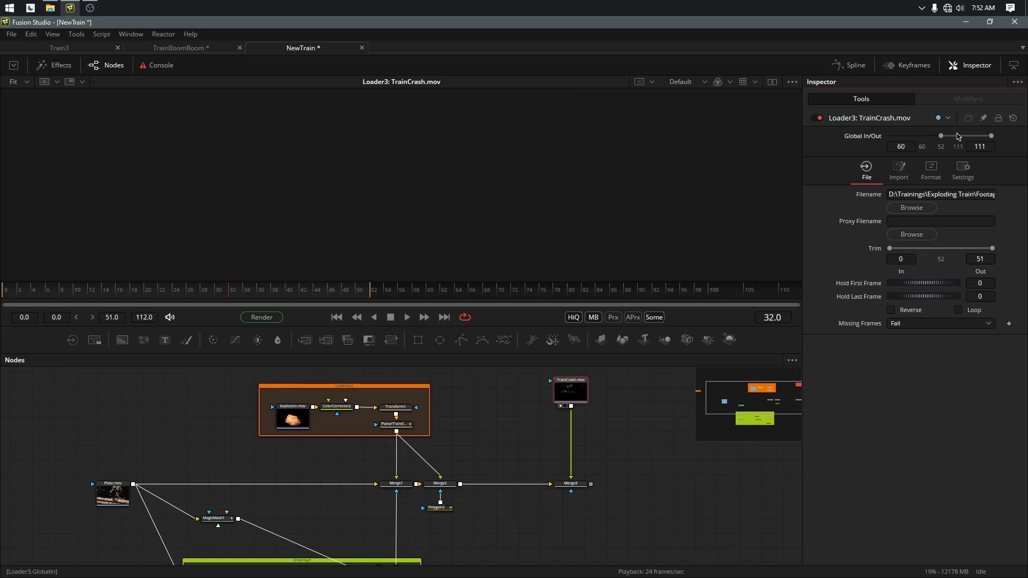
key(space)
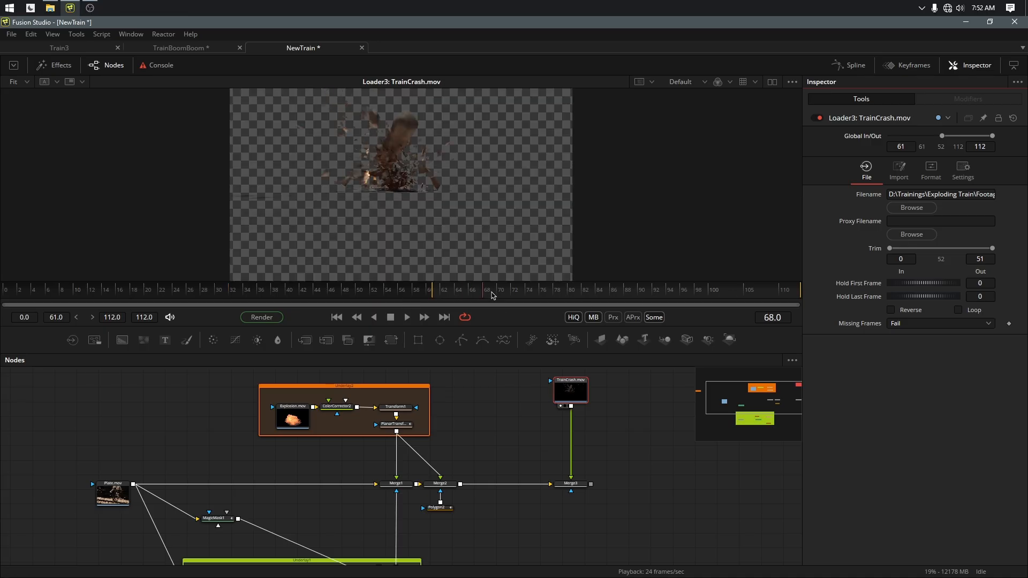
drag(511, 305, 575, 293)
Step: View Merge3 and scrub the composite to frame 112
click(582, 485)
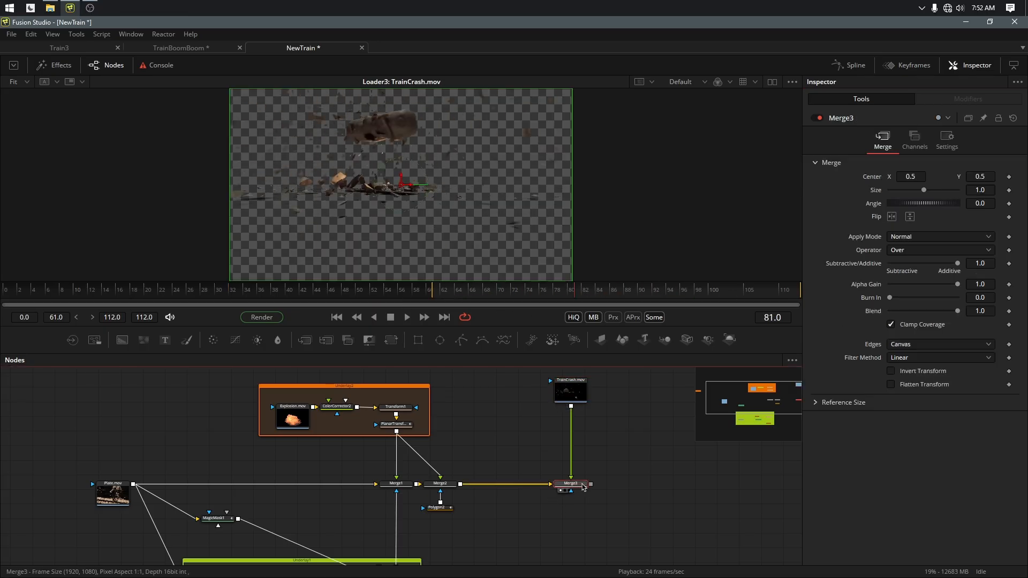
key(1)
drag(559, 299, 806, 298)
Step: Copy PlanarTransform1 to after TrainCrash.mov, move the copy down just above Merge3, and check the tracking back to frame 72
click(396, 426)
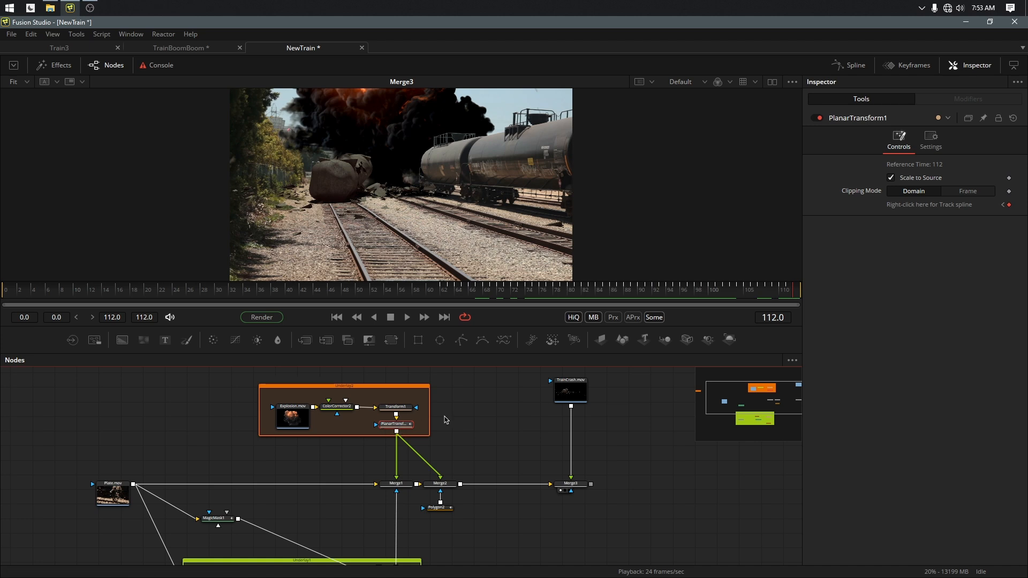
click(570, 396)
key(ctrl+v)
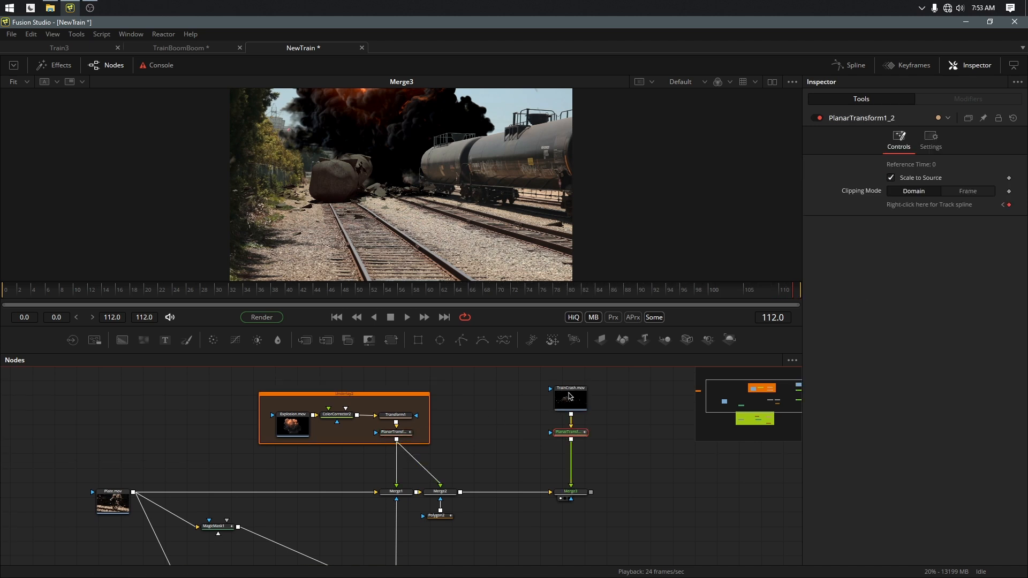
drag(578, 435, 580, 468)
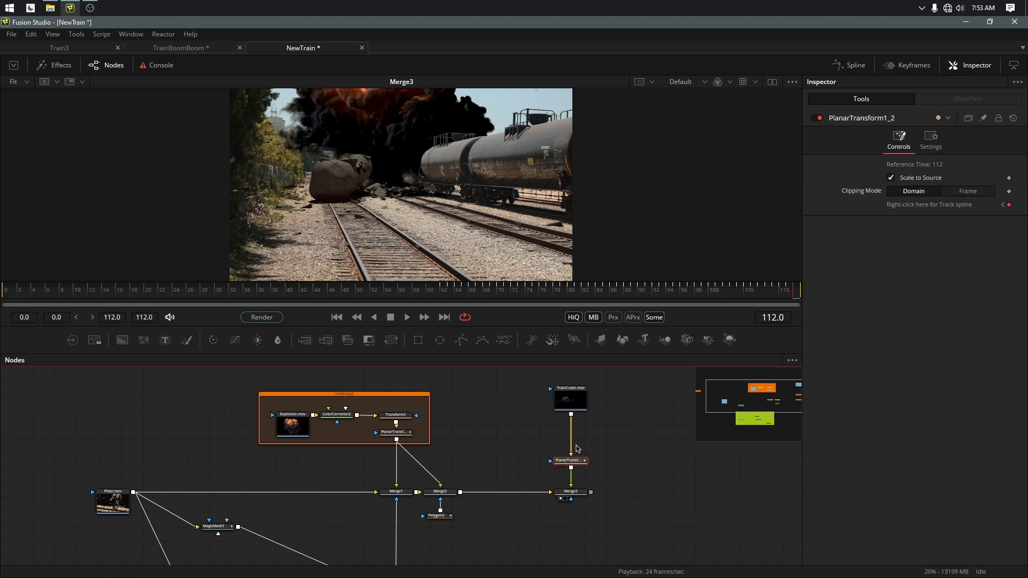
drag(593, 299, 515, 304)
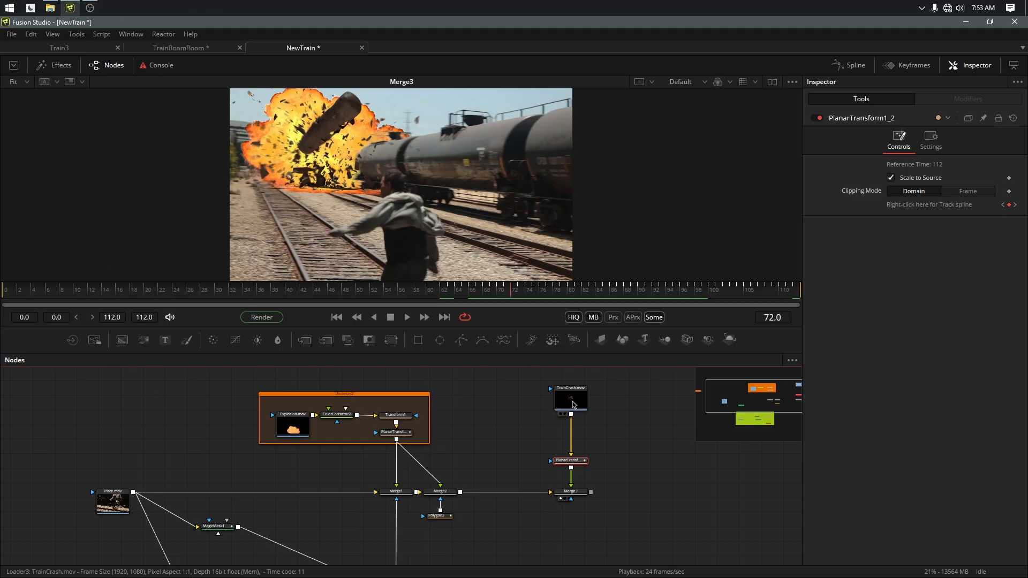
Step: Add a Transform between TrainCrash.mov and its planar transform, set its size to 1.51, and review the result to frame 78
click(573, 405)
key(t)
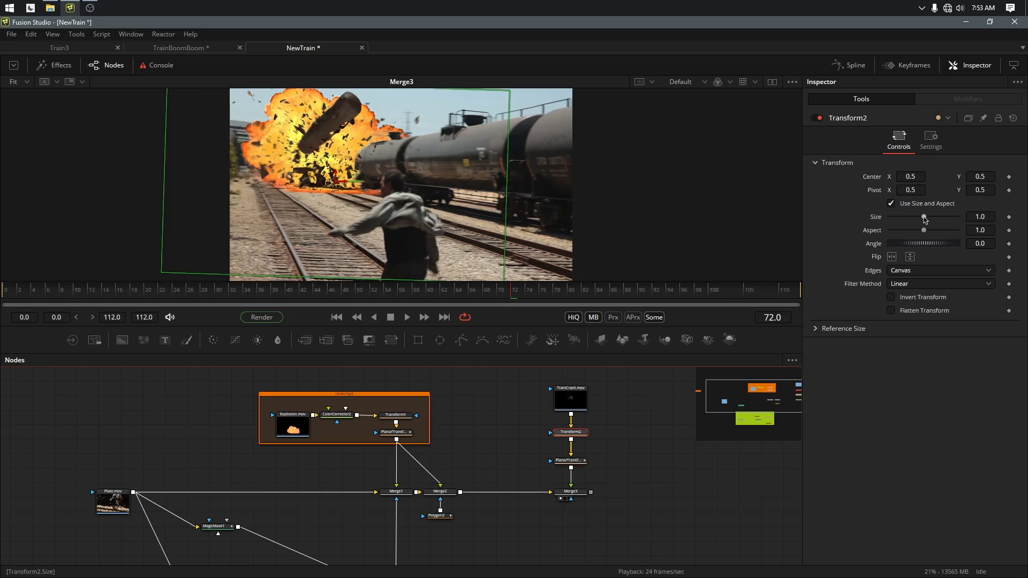
drag(924, 220, 930, 219)
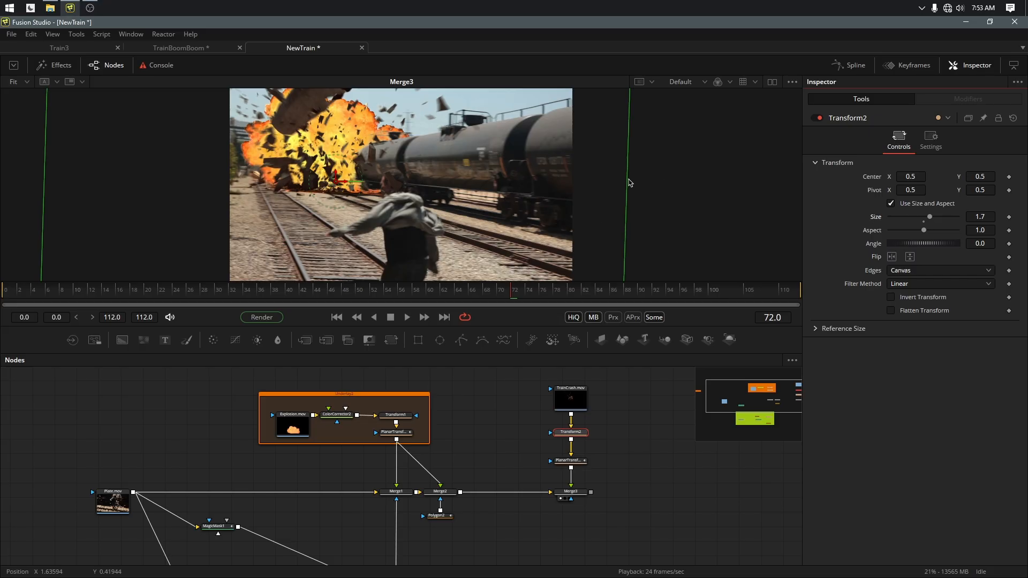
drag(552, 292, 684, 292)
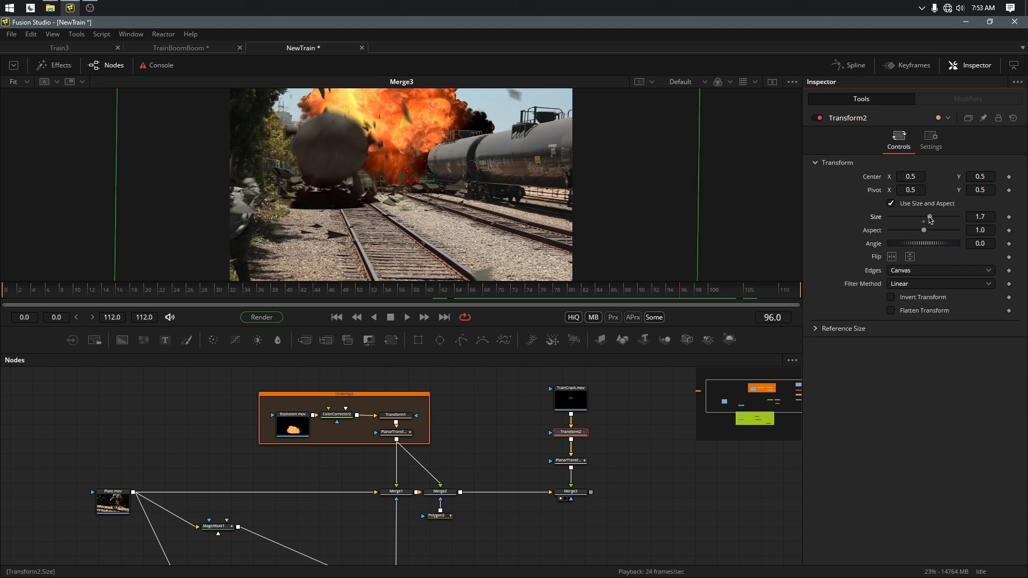
drag(929, 219, 929, 219)
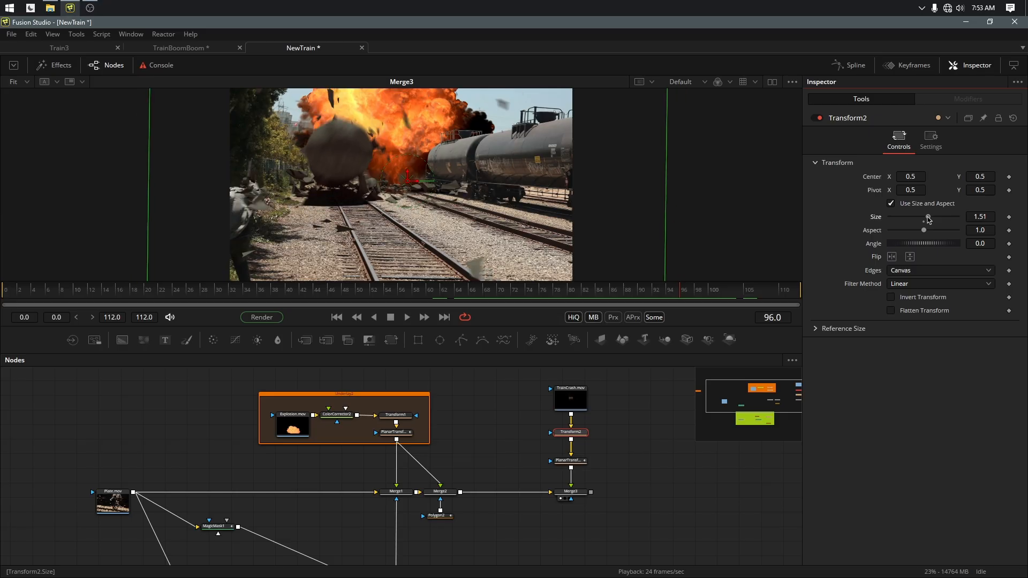
mouse_move(568, 297)
mouse_down()
mouse_move(455, 292)
mouse_move(593, 284)
mouse_move(664, 293)
mouse_move(444, 311)
mouse_move(660, 301)
mouse_move(554, 296)
mouse_up()
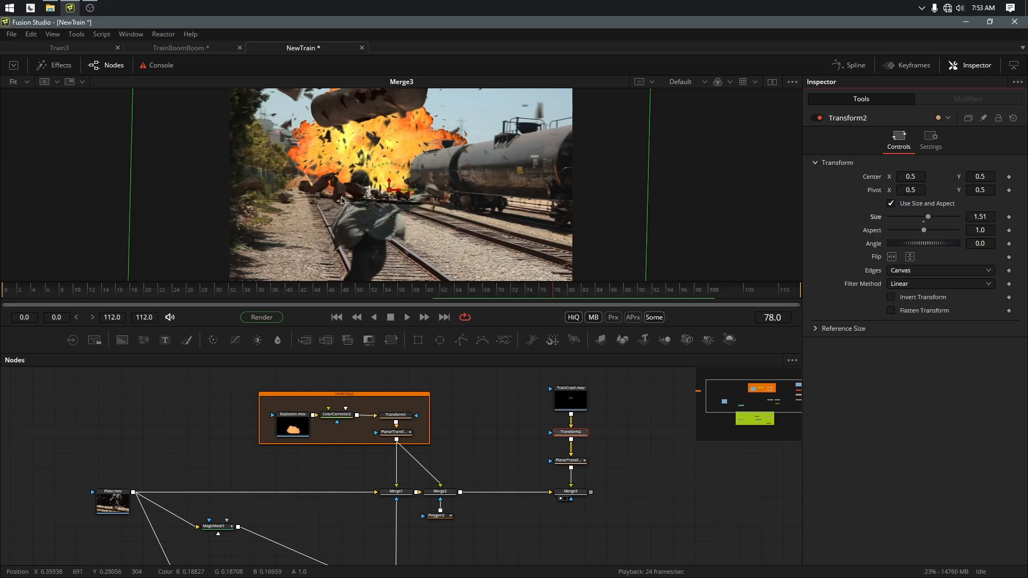
Step: Connect MagicMask1 to Merge3's effect mask through a pipe router placed directly below Merge3, and review the masking to frame 95
scroll(485, 548, down, 4)
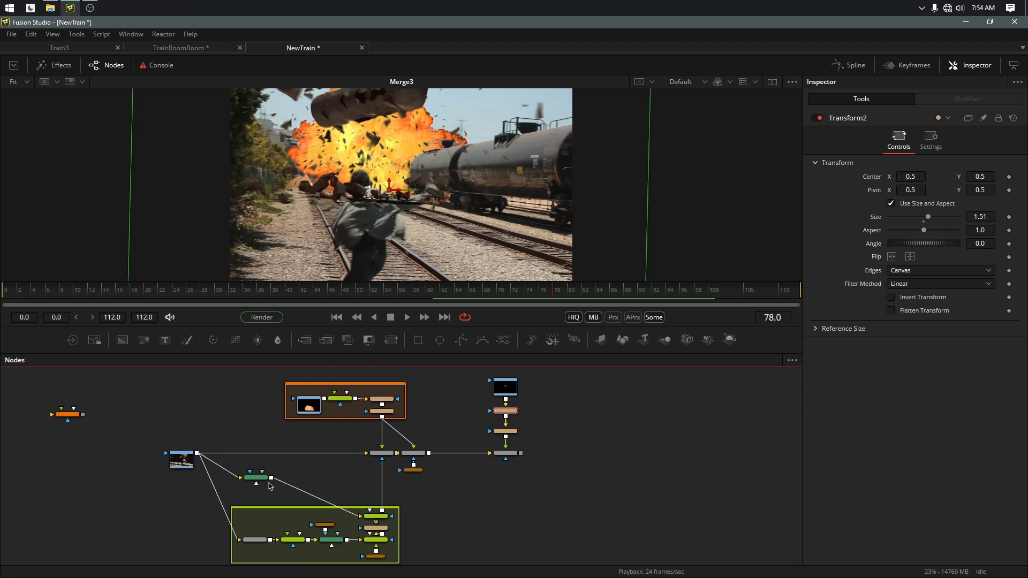
drag(272, 478, 506, 461)
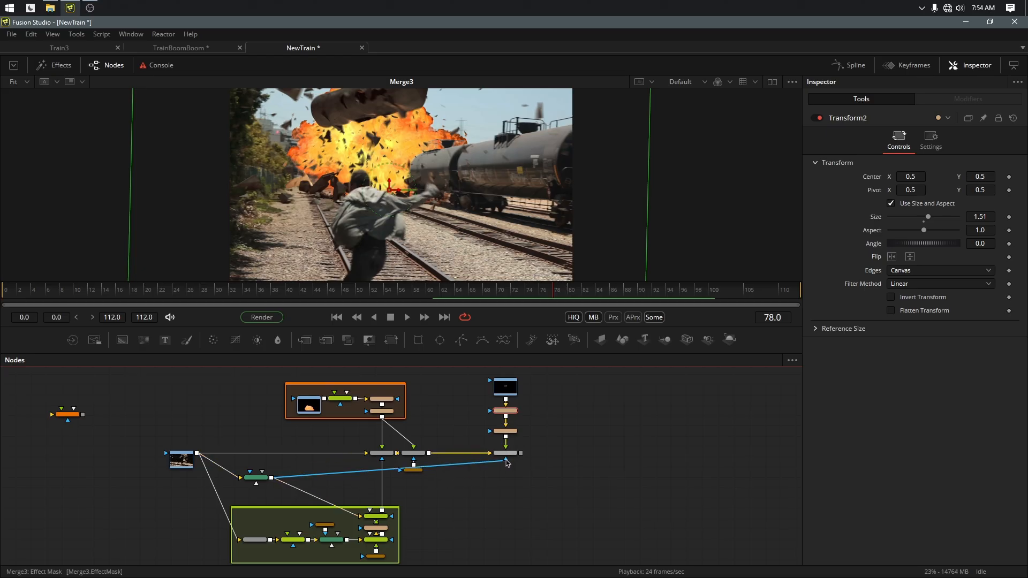
alt+click(454, 469)
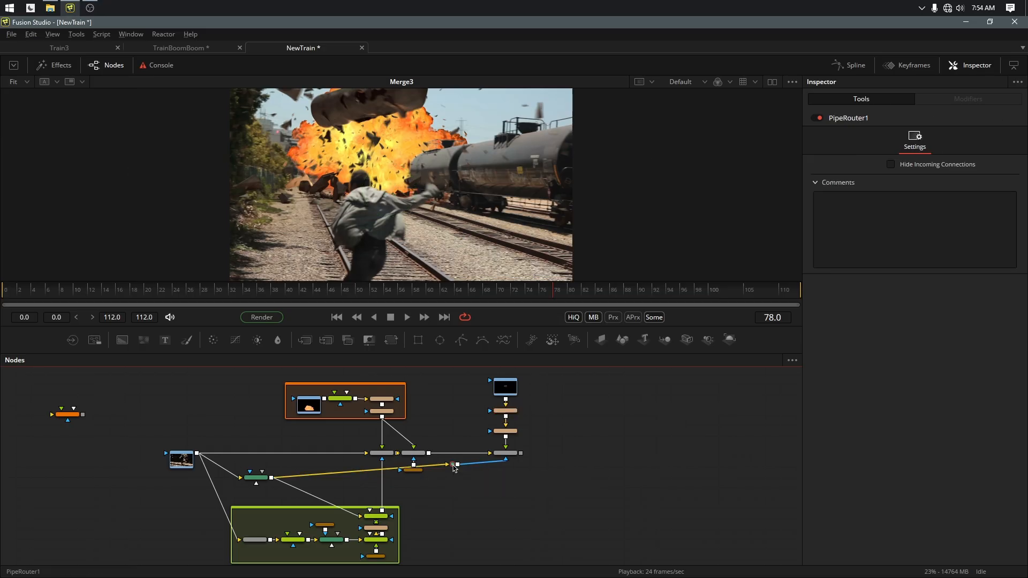
drag(454, 468, 508, 486)
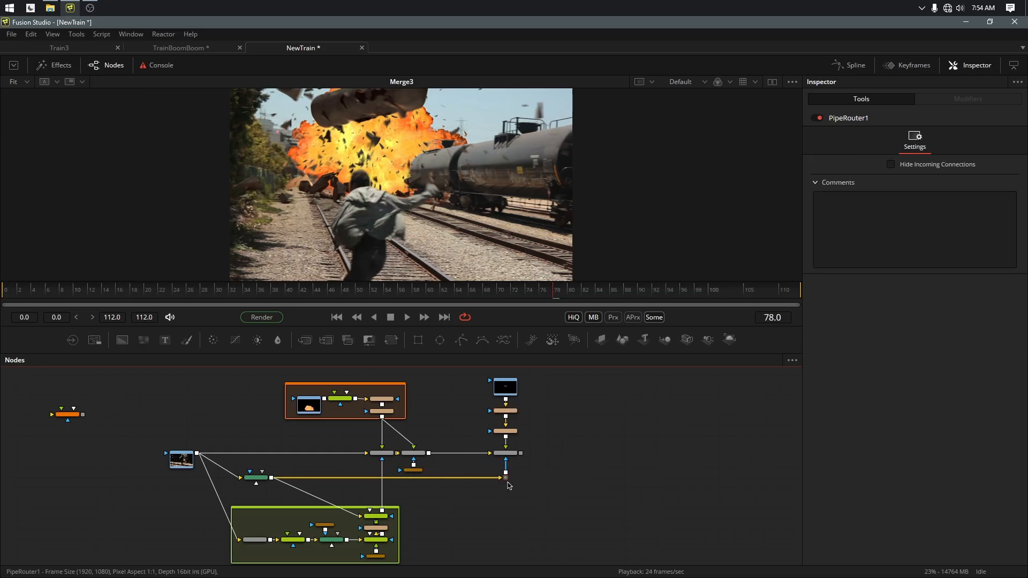
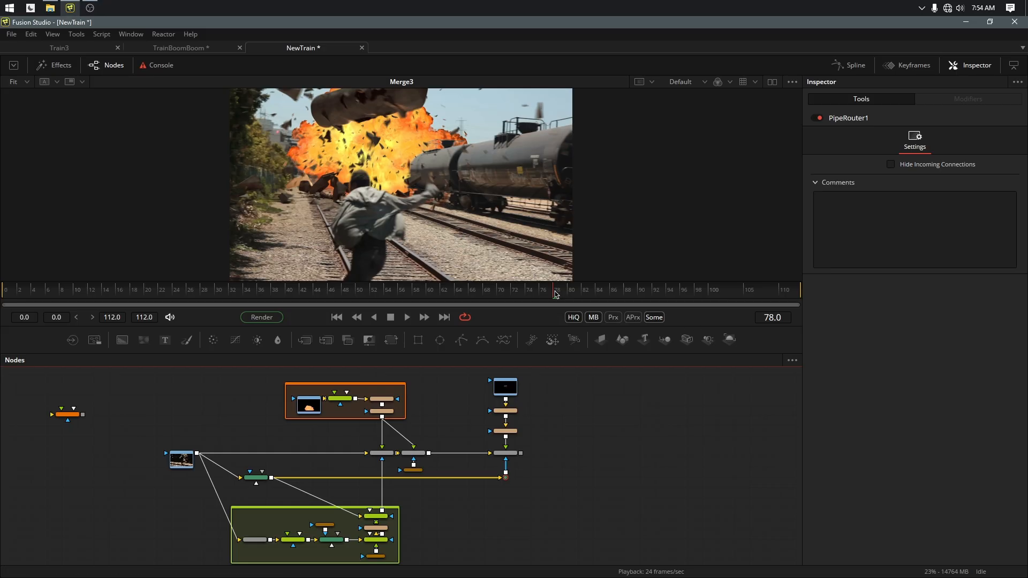
drag(569, 293, 674, 293)
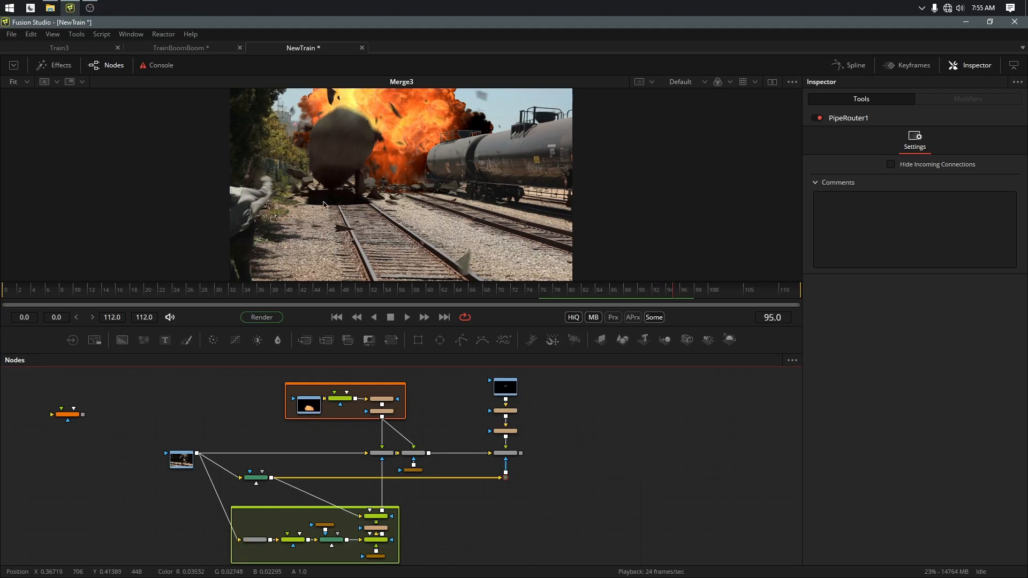
click(613, 318)
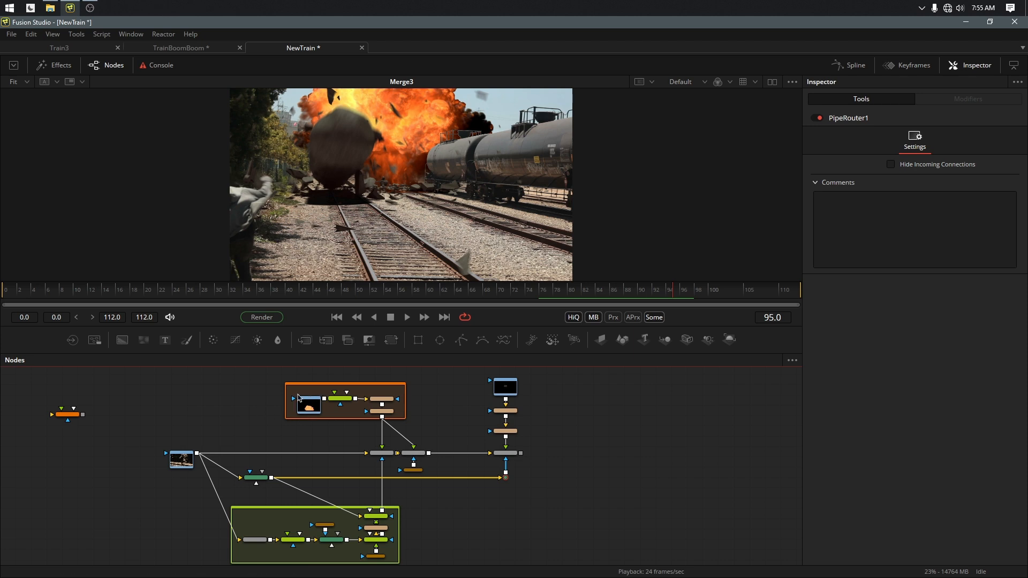
Step: Duplicate the orange explosion underlay with its four nodes into the empty area beyond the TrainCrash.mov branch
scroll(340, 407, up, 2)
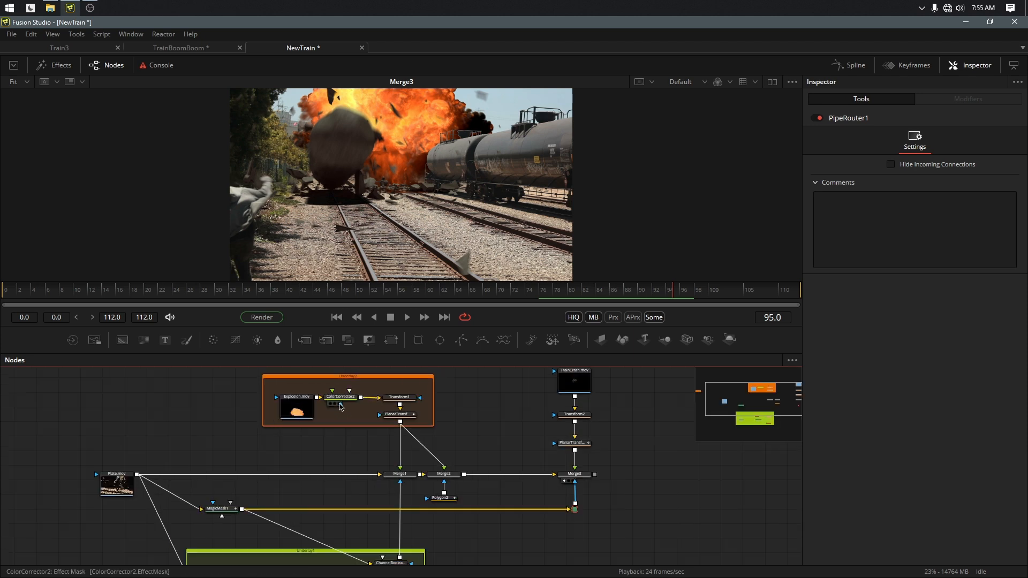
click(278, 376)
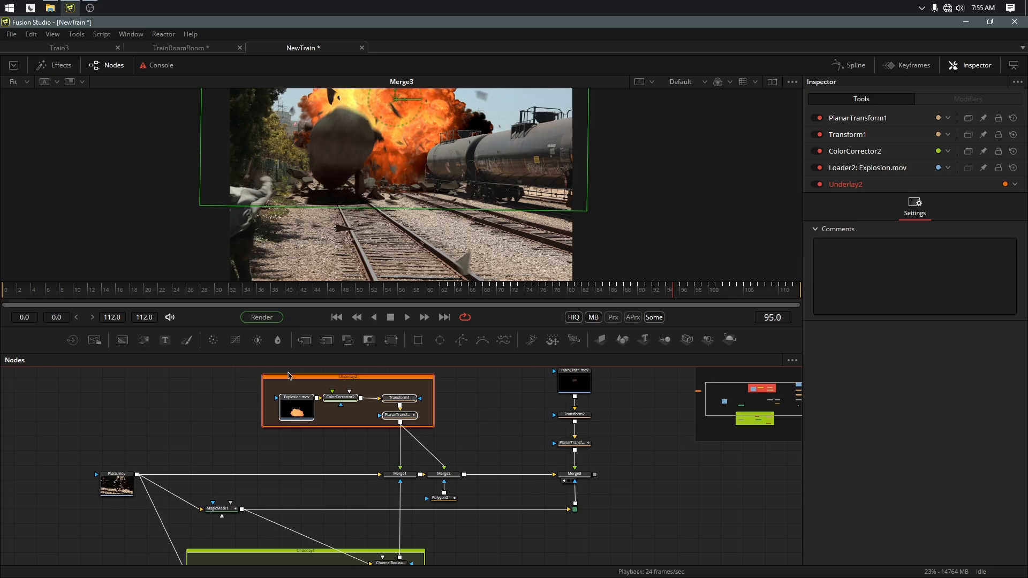
drag(646, 443, 401, 460)
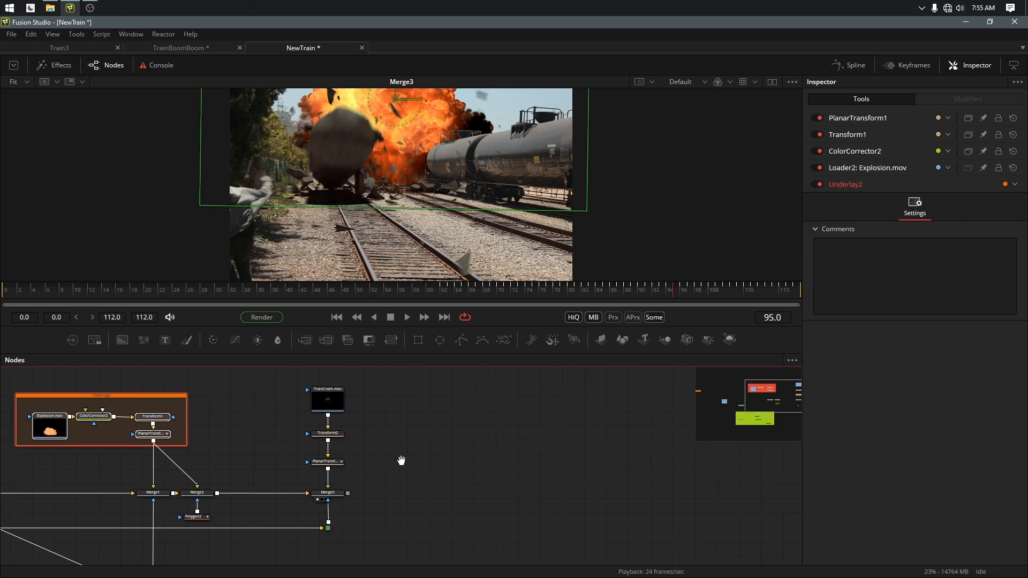
click(503, 413)
key(ctrl+v)
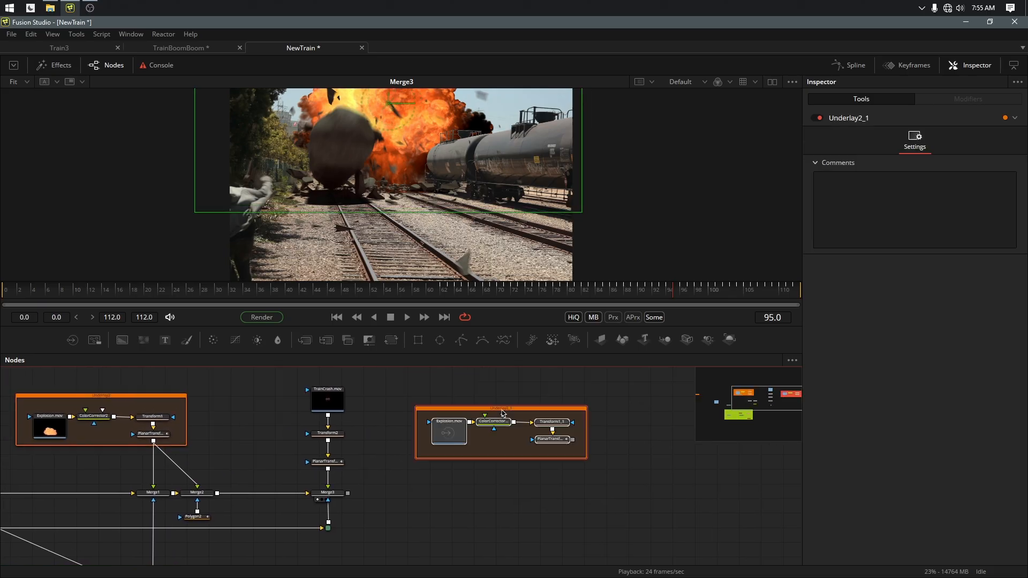
Step: Reposition the duplicated explosion underlay, merge its PlanarTransform output over Merge3, and view the new Merge4 below it
drag(503, 413, 504, 386)
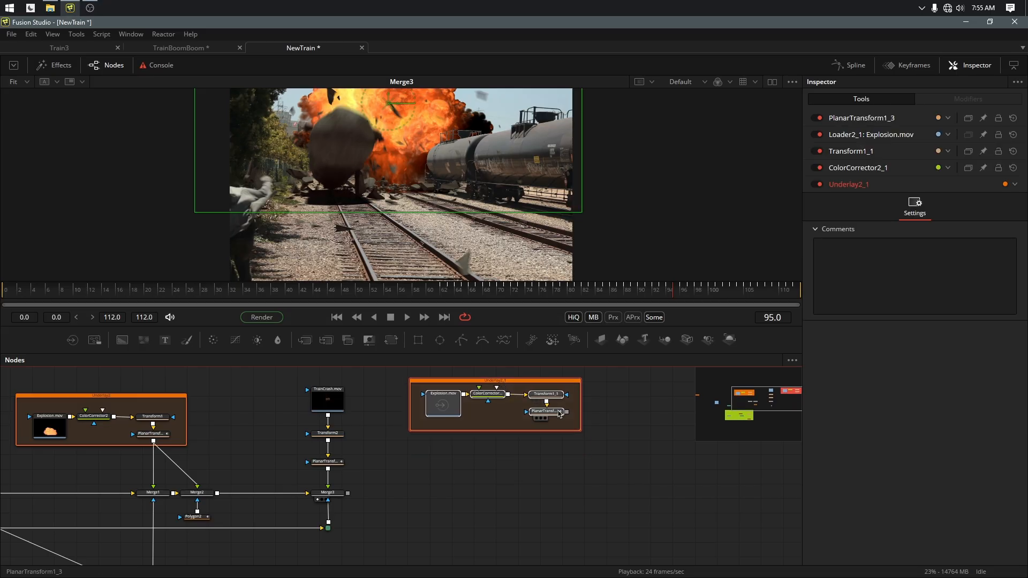
drag(566, 412, 348, 493)
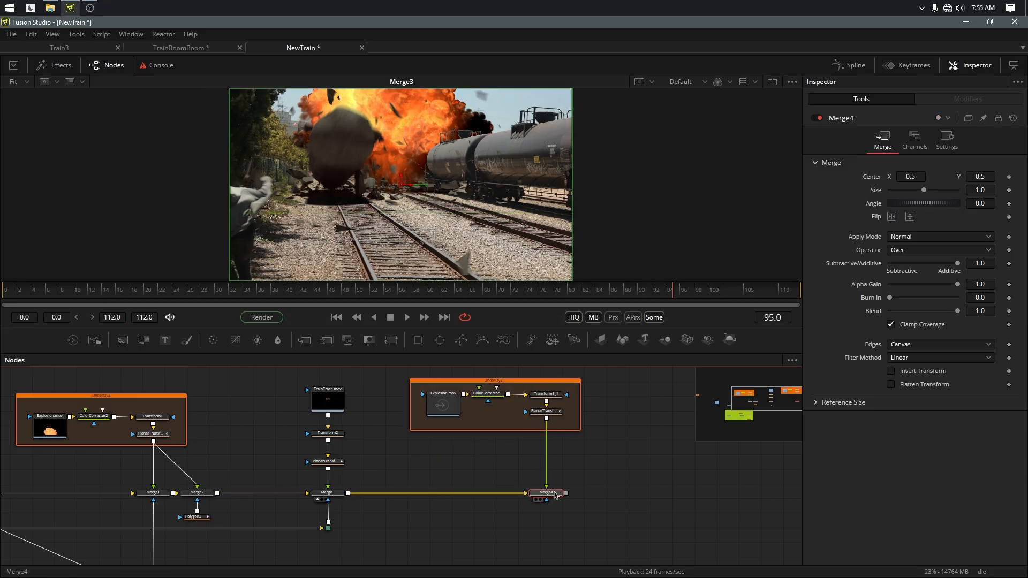
key(1)
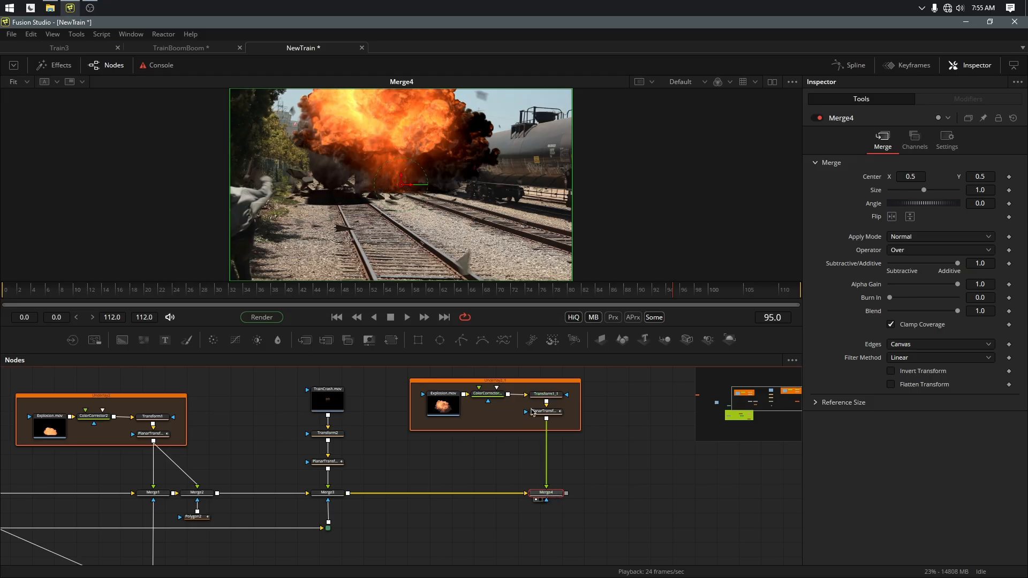
Step: Flip the duplicated explosion horizontally, set its transform size to 0.58, and place its centre at about 0.30, 0.58 near the train's base
click(545, 396)
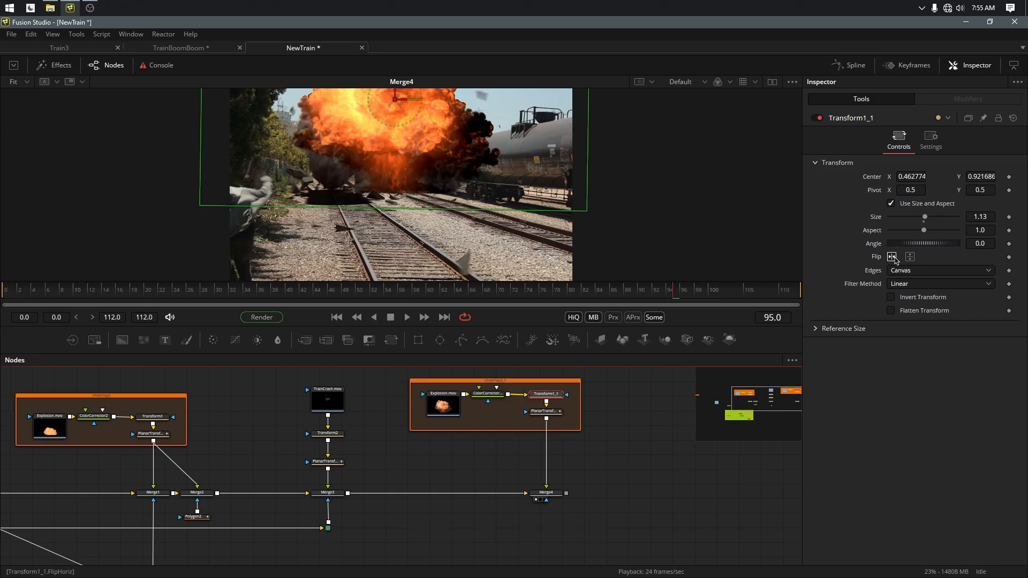
click(892, 257)
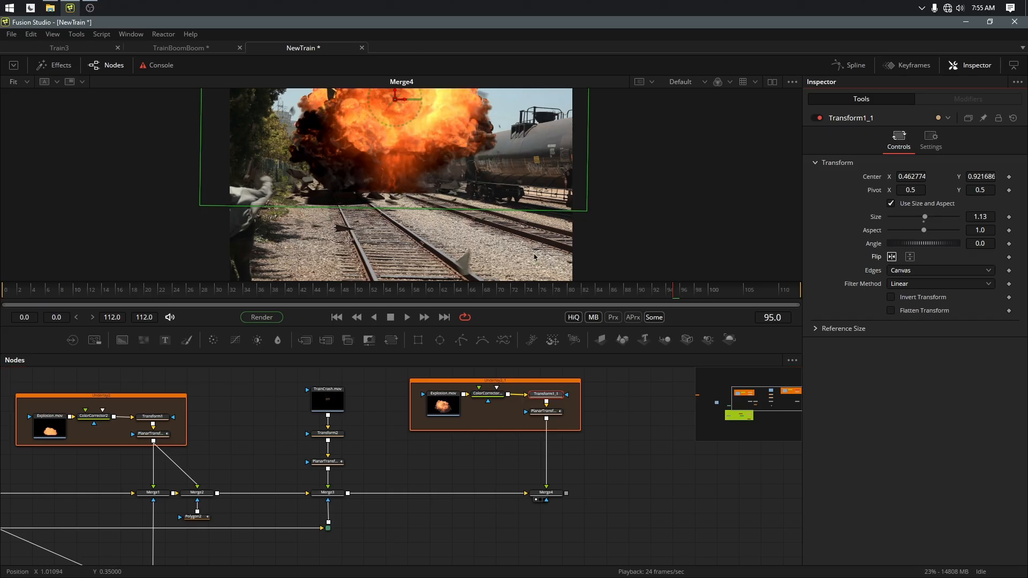
drag(924, 220, 909, 220)
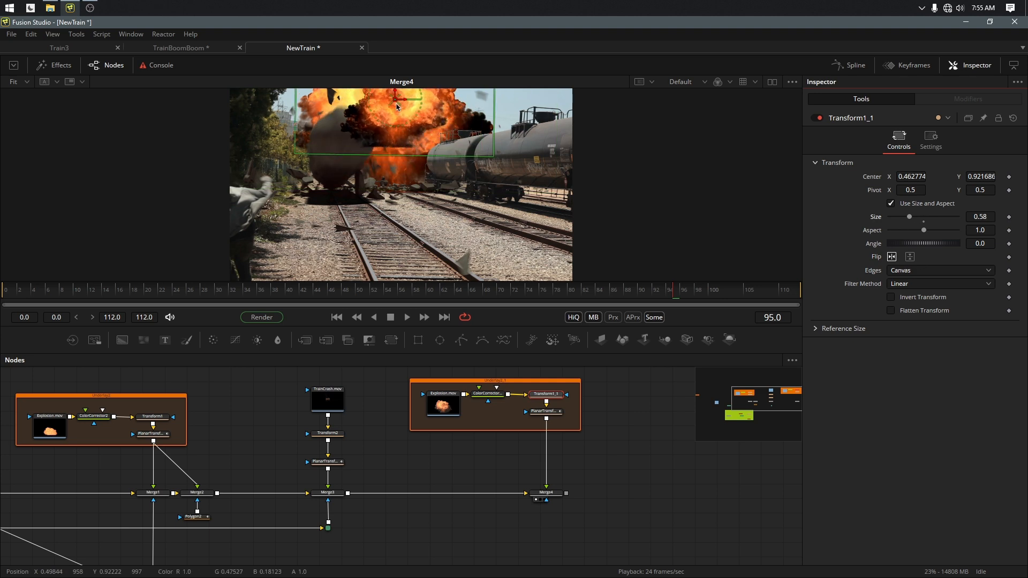
drag(392, 104, 339, 166)
mouse_move(670, 296)
mouse_down()
mouse_move(498, 303)
mouse_move(670, 289)
mouse_move(662, 289)
mouse_up()
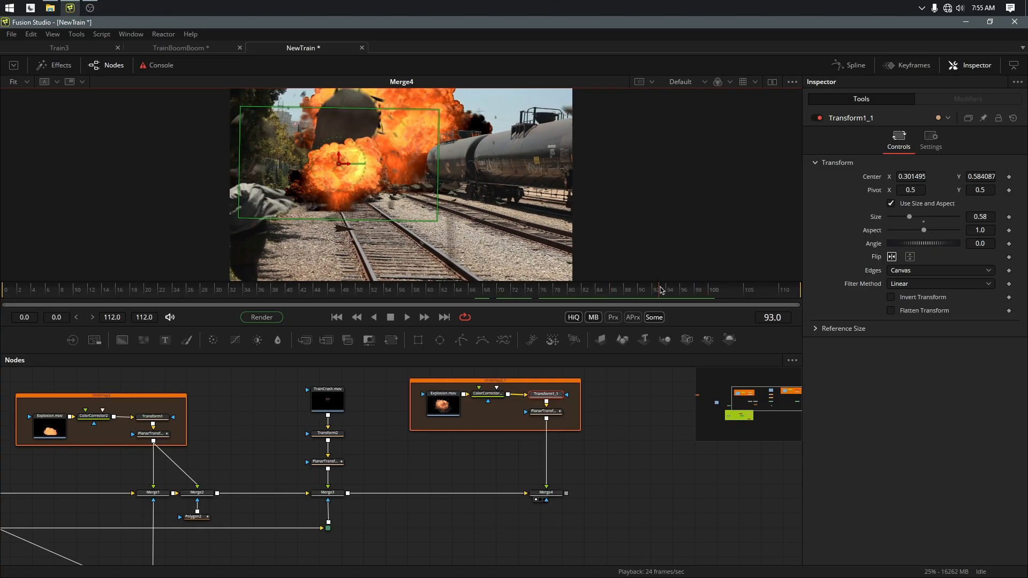
Step: Set the duplicated Explosion.mov's trim start to frame 2, shift its global range to 29–93, and check the timing at frame 89
click(443, 409)
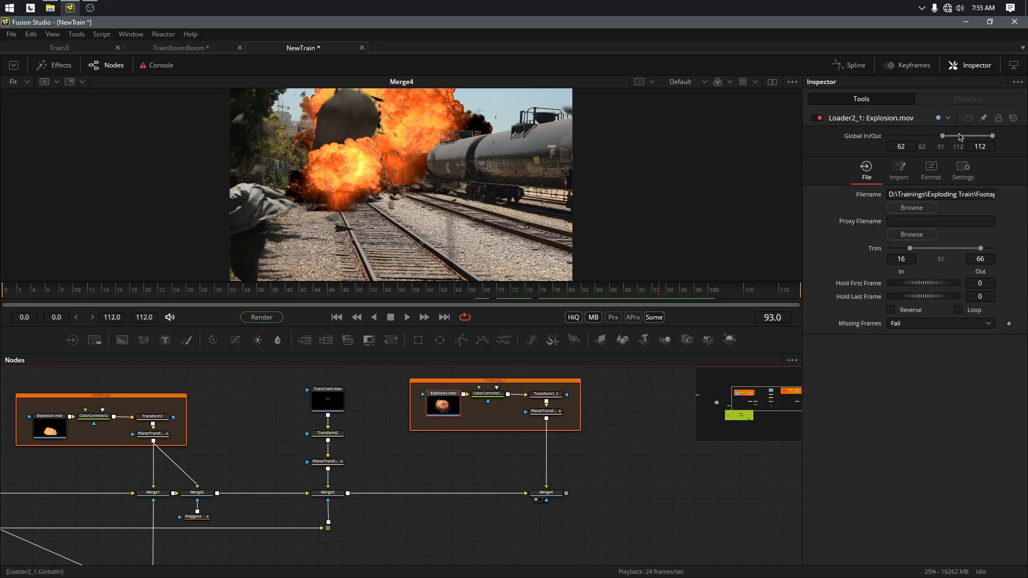
drag(909, 248, 885, 252)
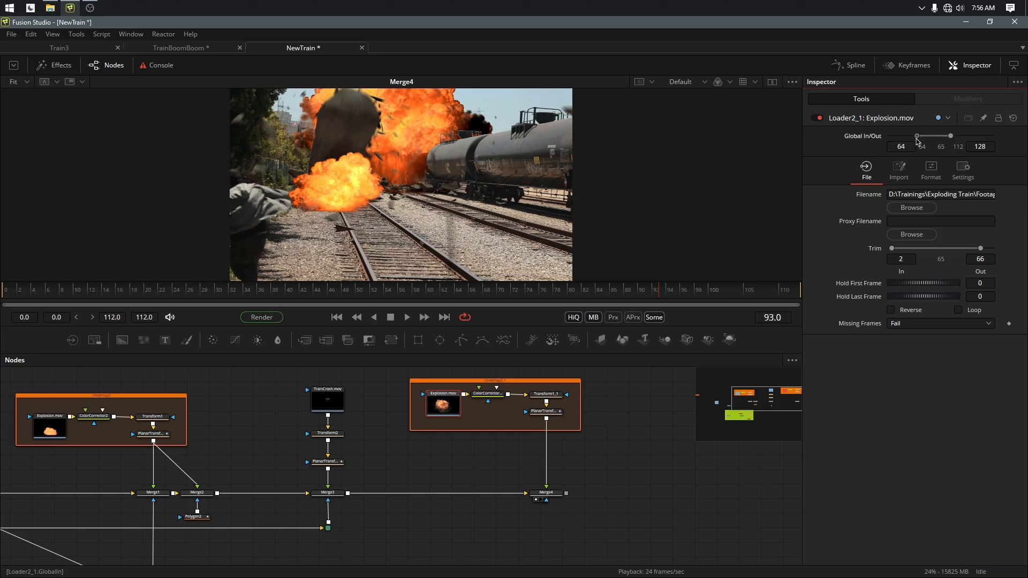
drag(936, 140, 921, 141)
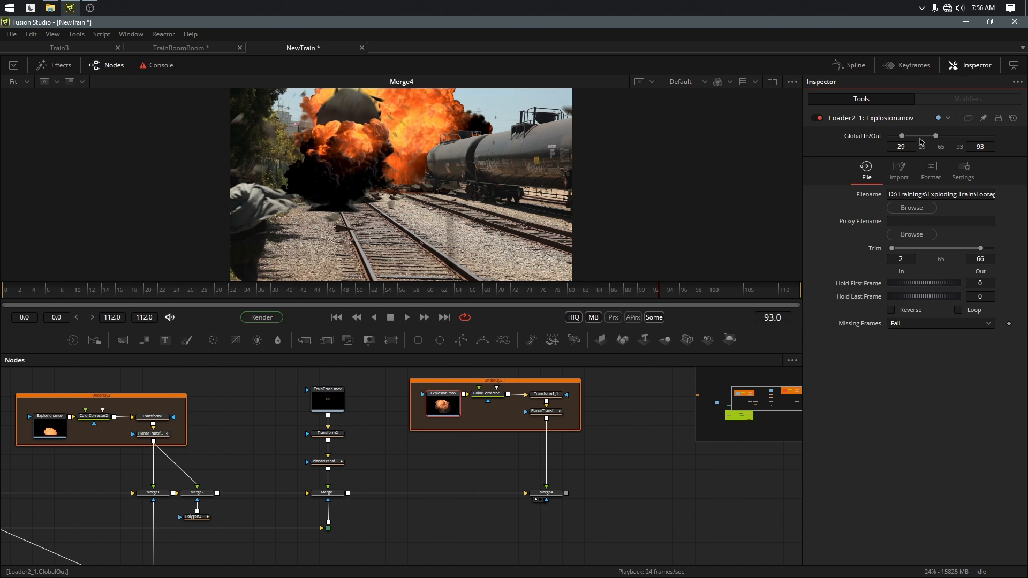
drag(656, 291, 635, 292)
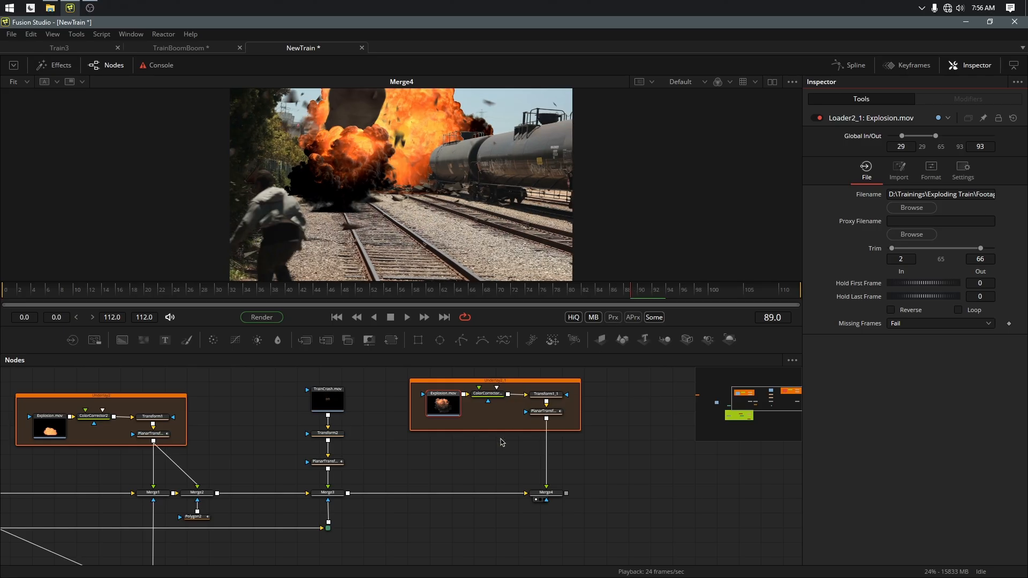
Step: With Merge4 temporarily disabled to find the train's impact at frame 93, set the duplicated Explosion.mov's global range to 93–112
click(547, 494)
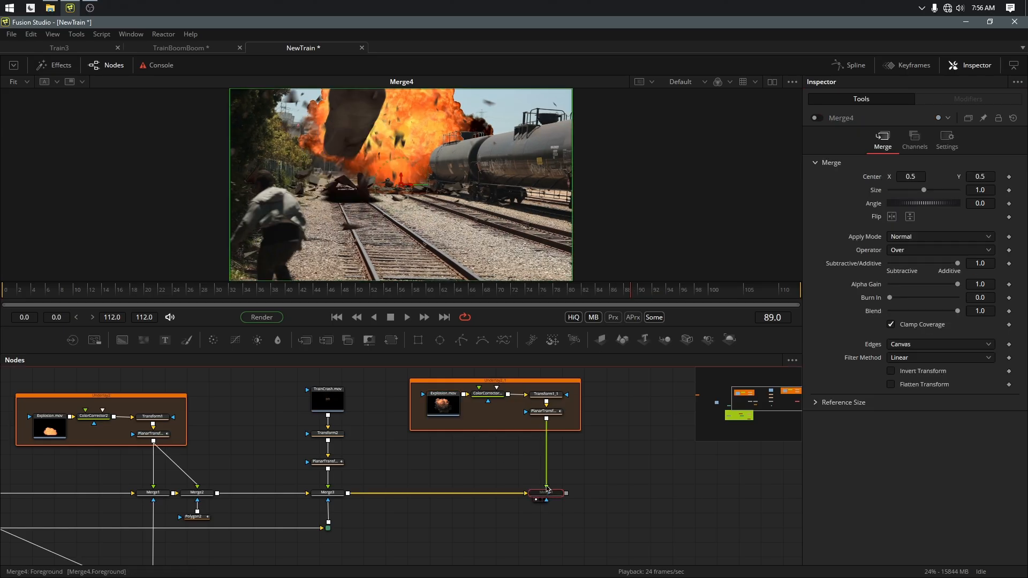
drag(624, 294, 667, 298)
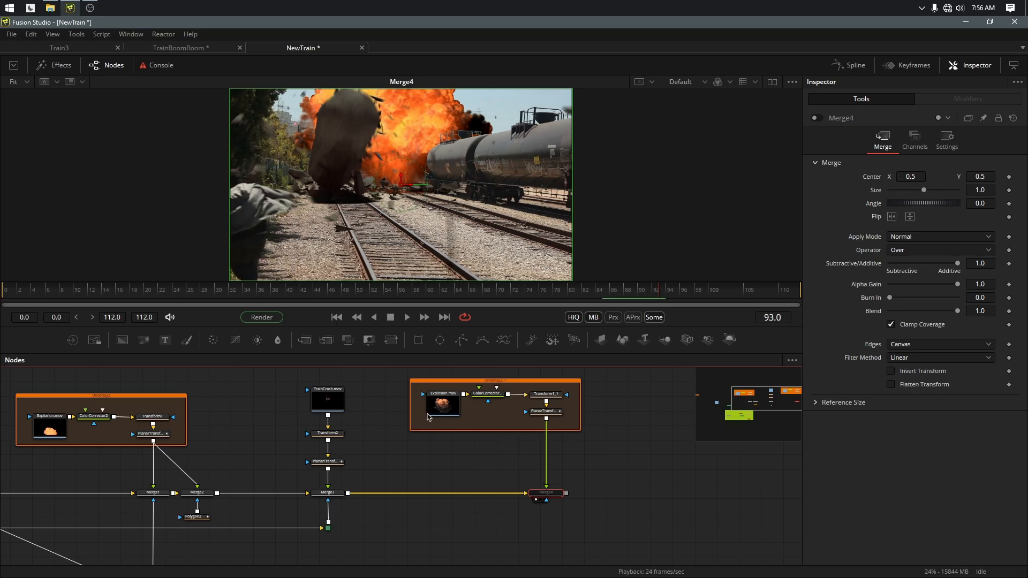
click(446, 398)
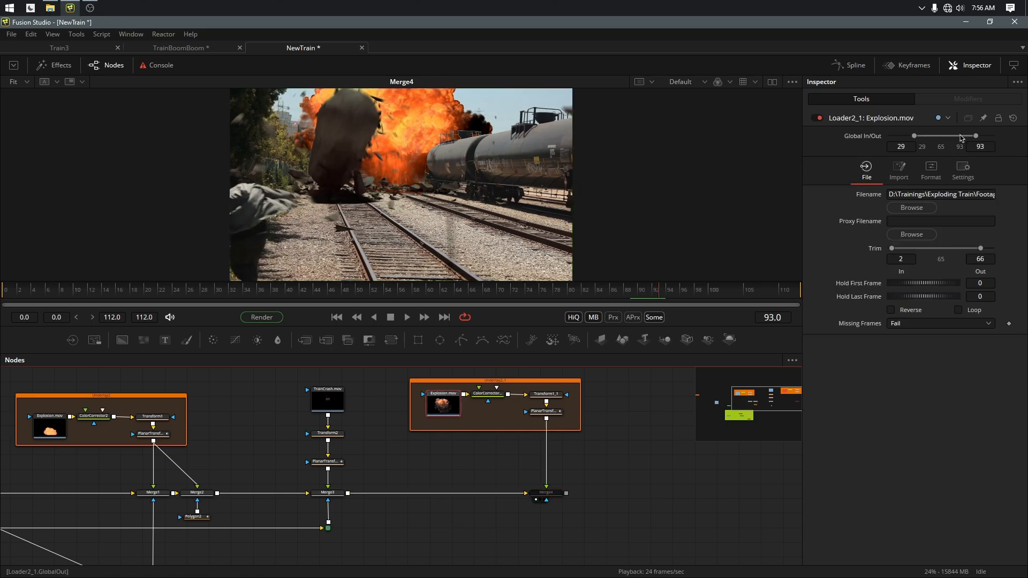
mouse_move(977, 139)
mouse_down()
mouse_move(930, 139)
mouse_move(984, 140)
mouse_move(973, 140)
mouse_up()
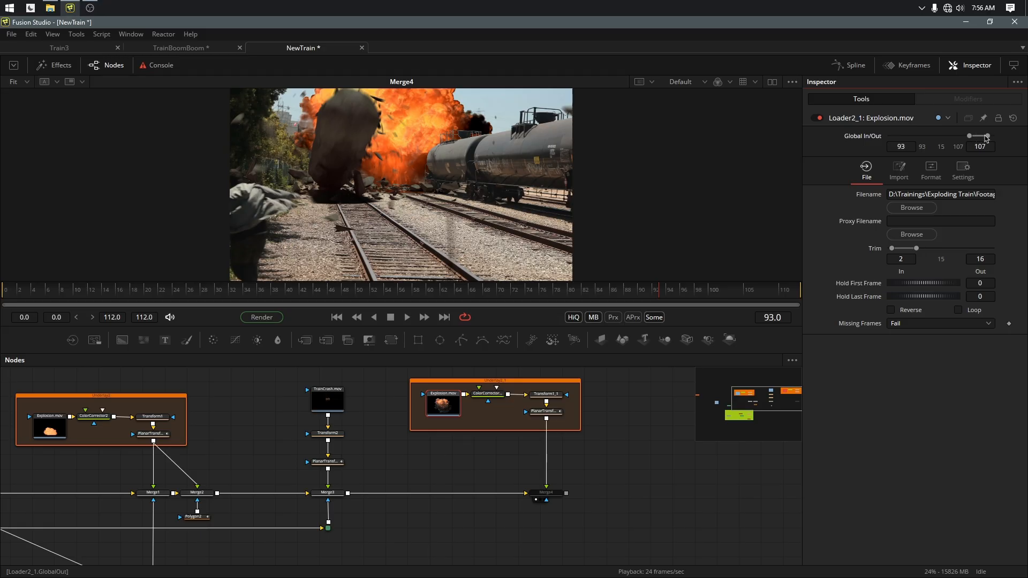
drag(989, 137, 1019, 140)
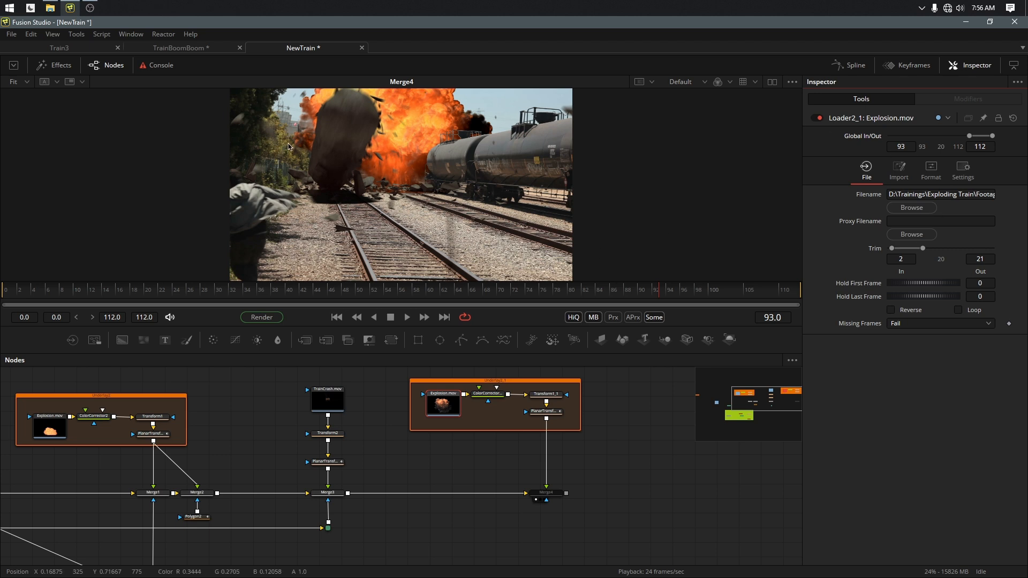
click(547, 493)
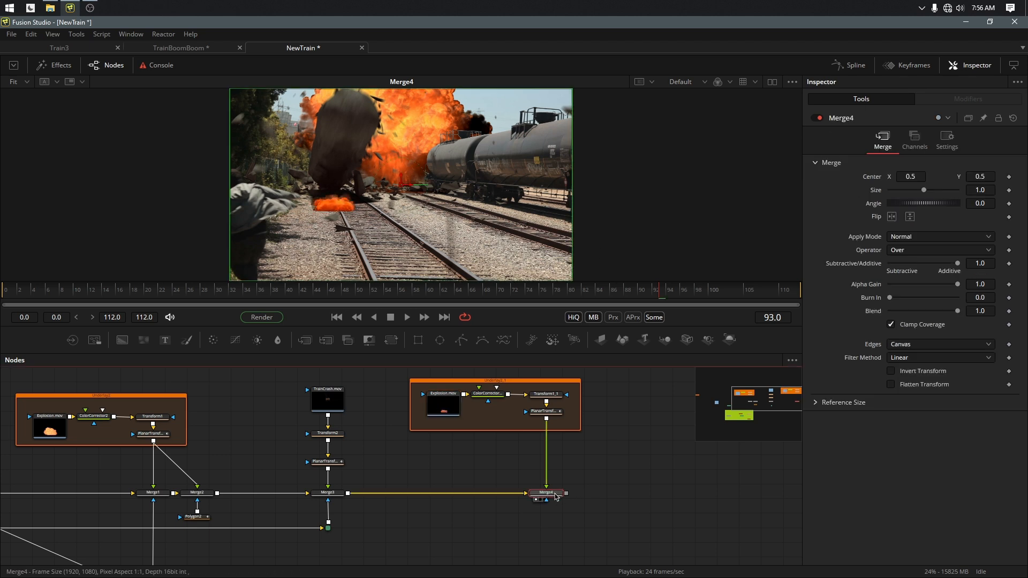
Step: At frame 107, enlarge the duplicated explosion's transform to 0.98 and move its centre to about 0.28, 0.76 over the crashed train
drag(658, 297, 757, 301)
click(546, 394)
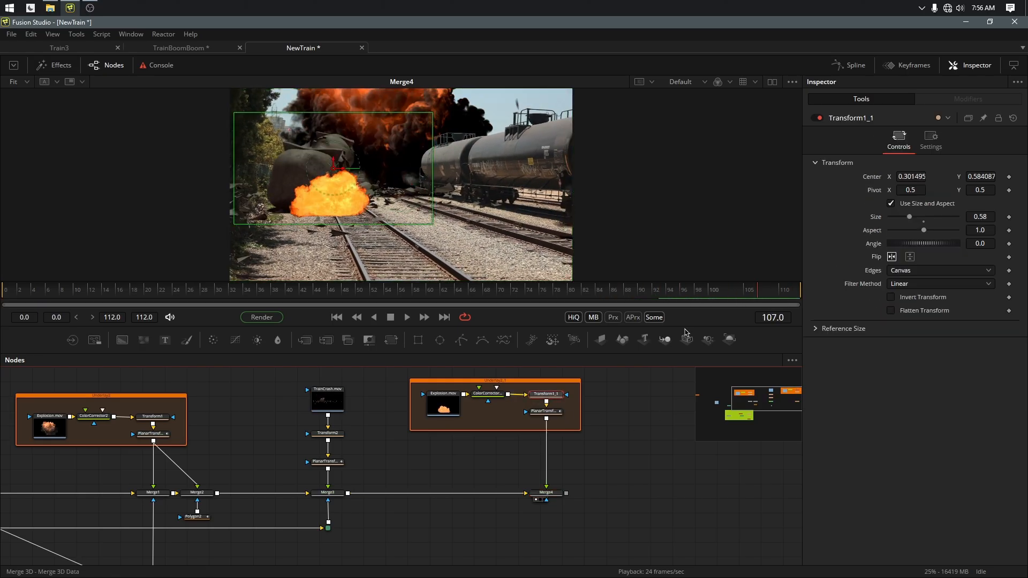
drag(910, 218, 925, 220)
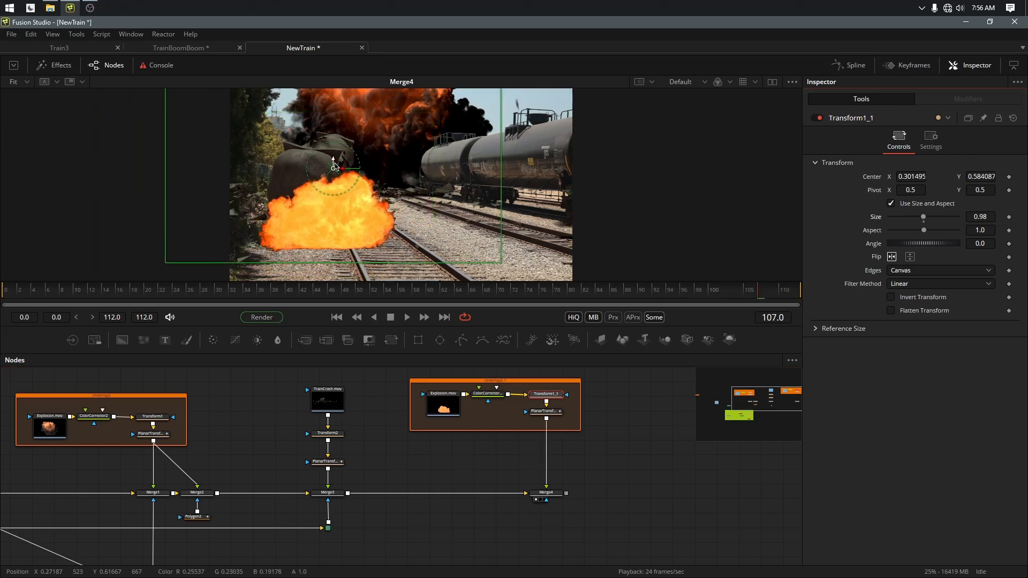
drag(334, 167, 325, 133)
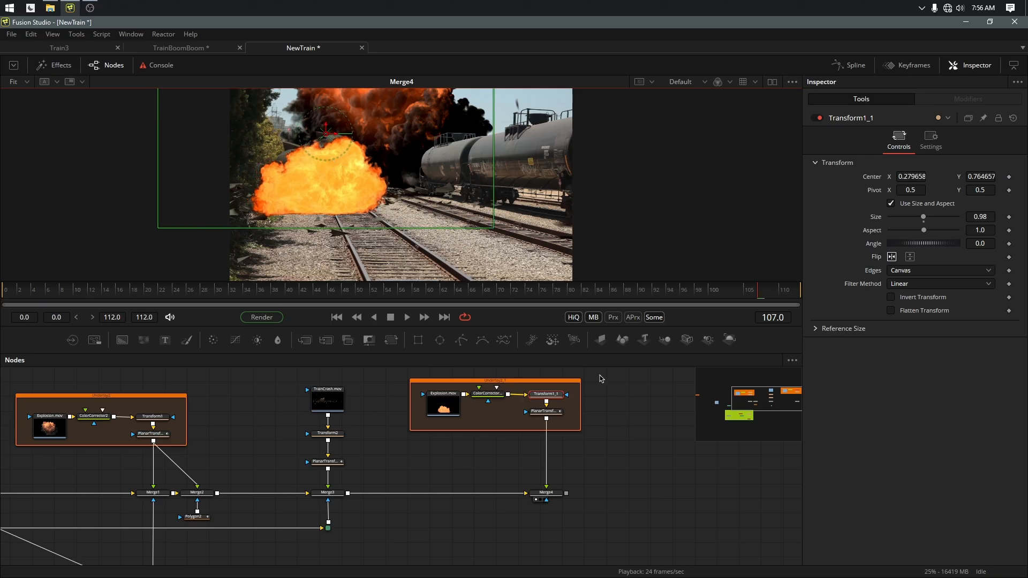
Step: Play the composite from the first frame and examine how the second explosion lines up with the crash and the runner to frame 101
drag(761, 290, 378, 306)
click(388, 413)
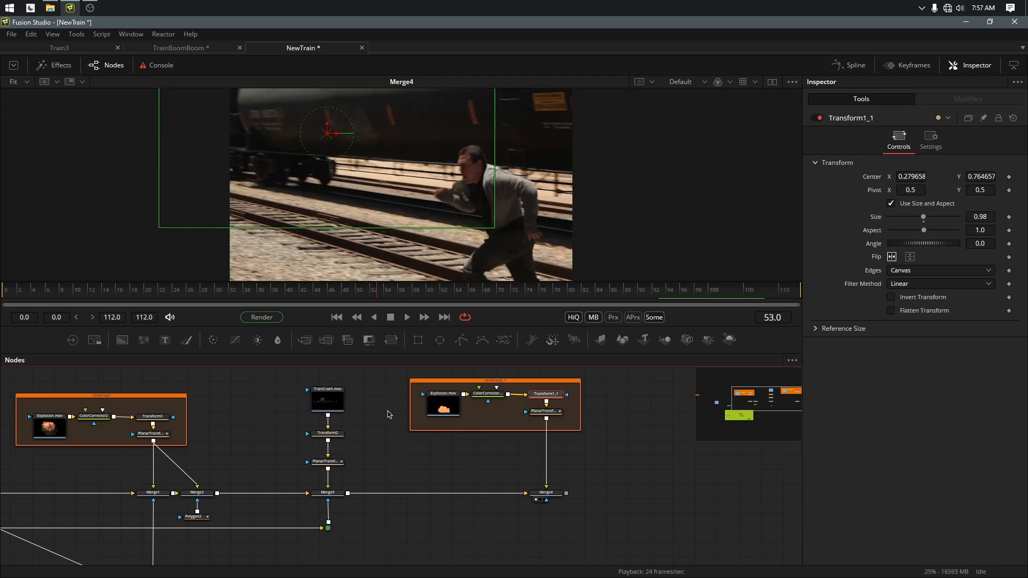
click(341, 317)
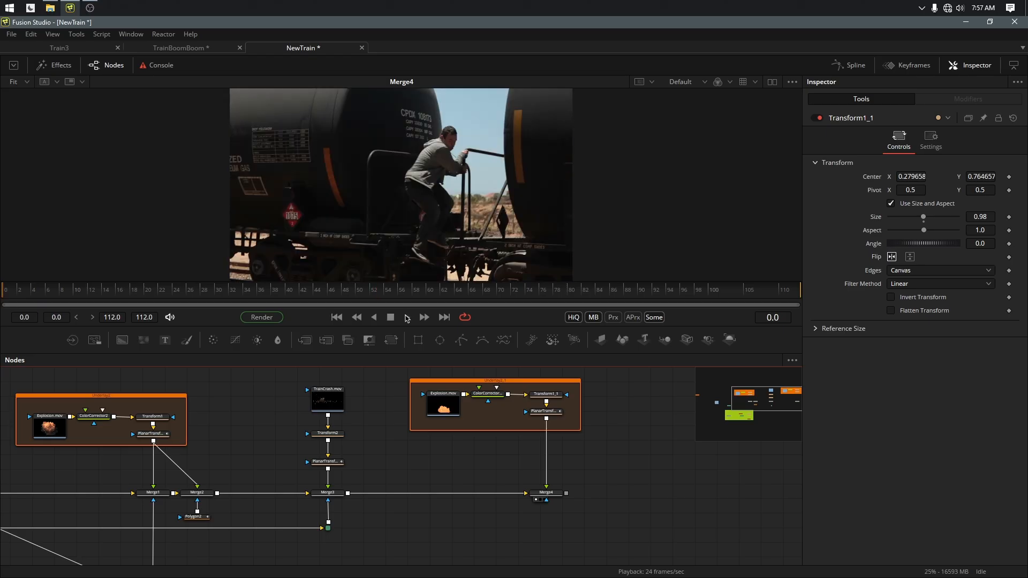
click(406, 318)
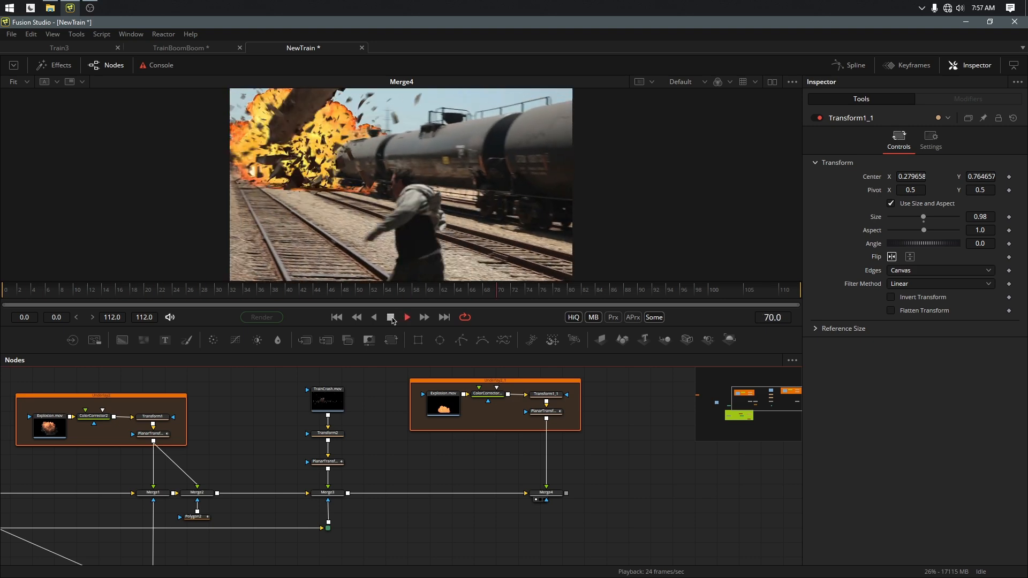
click(390, 317)
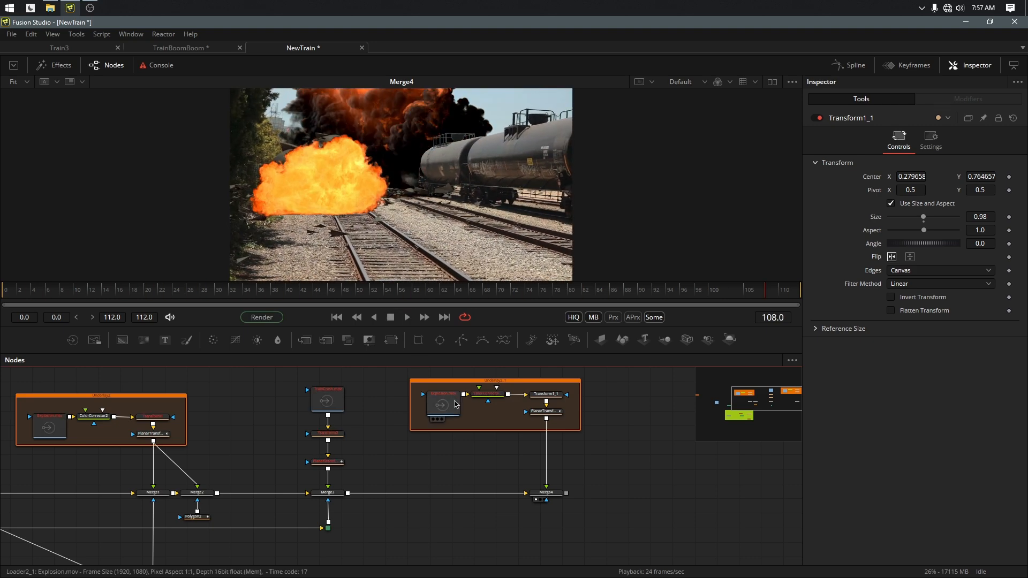
click(630, 289)
drag(632, 298, 681, 309)
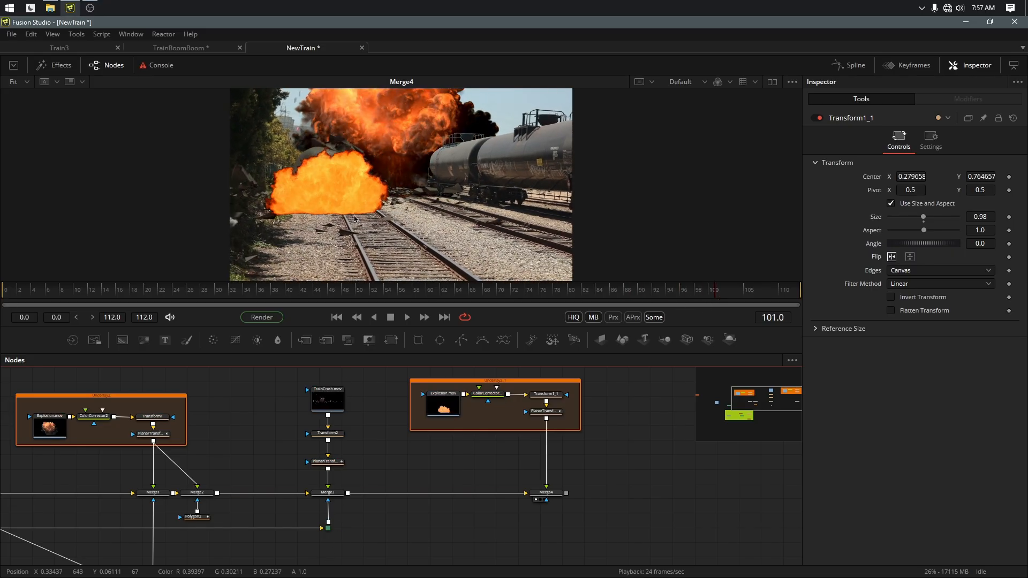
Step: Connect the existing pipe router's mask to Merge4's effect mask through a new router directly below Merge4, and review the masking to frame 106
drag(329, 526, 546, 502)
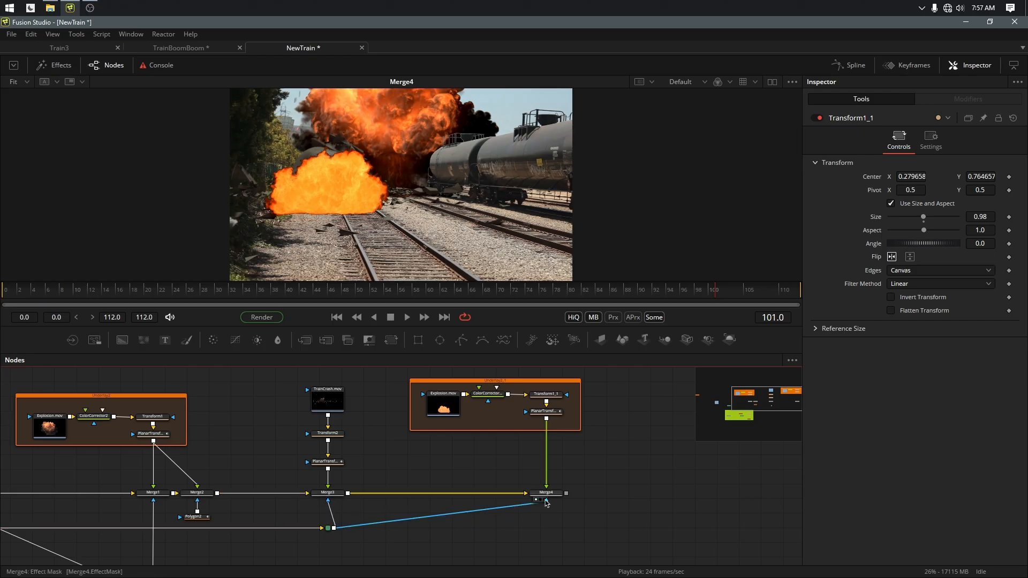
ctrl+click(439, 517)
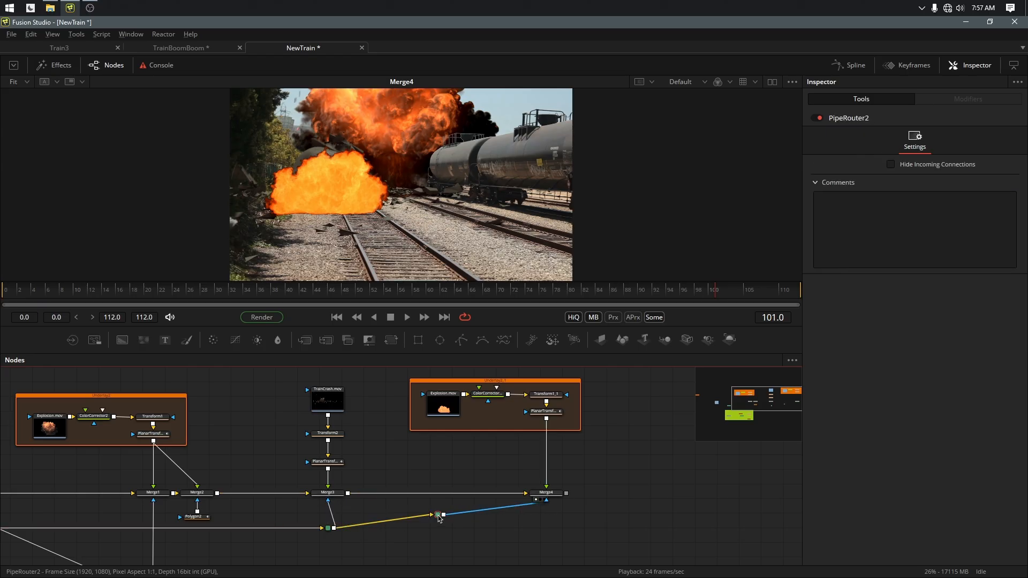
drag(439, 517, 546, 529)
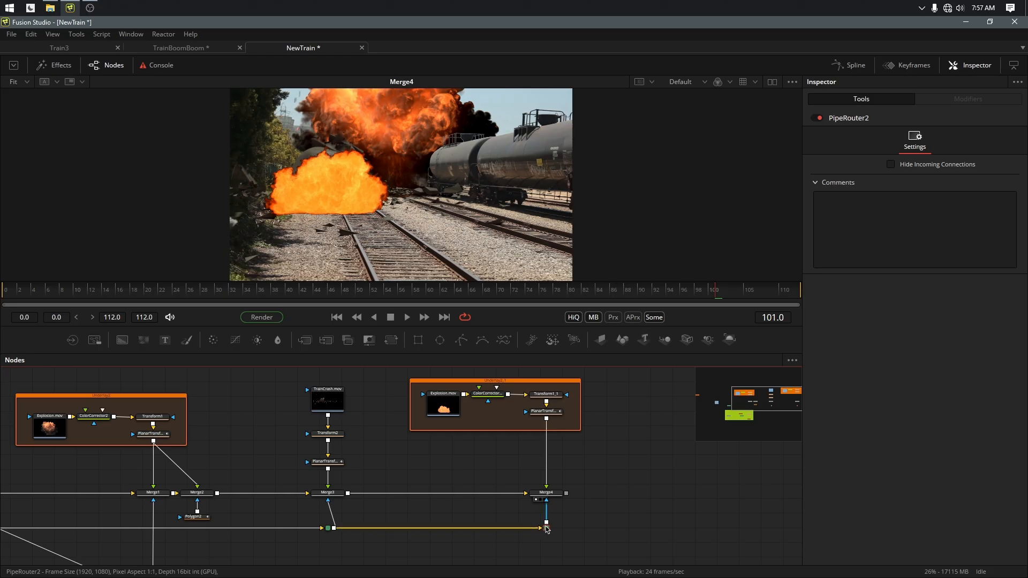
drag(328, 528, 320, 529)
click(428, 520)
scroll(289, 546, down, 5)
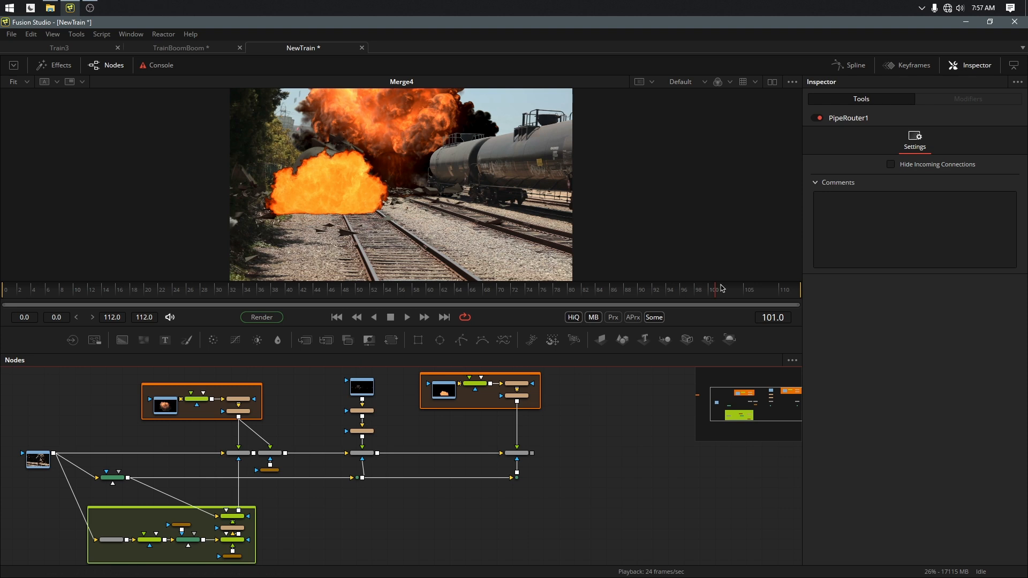
drag(612, 294, 752, 286)
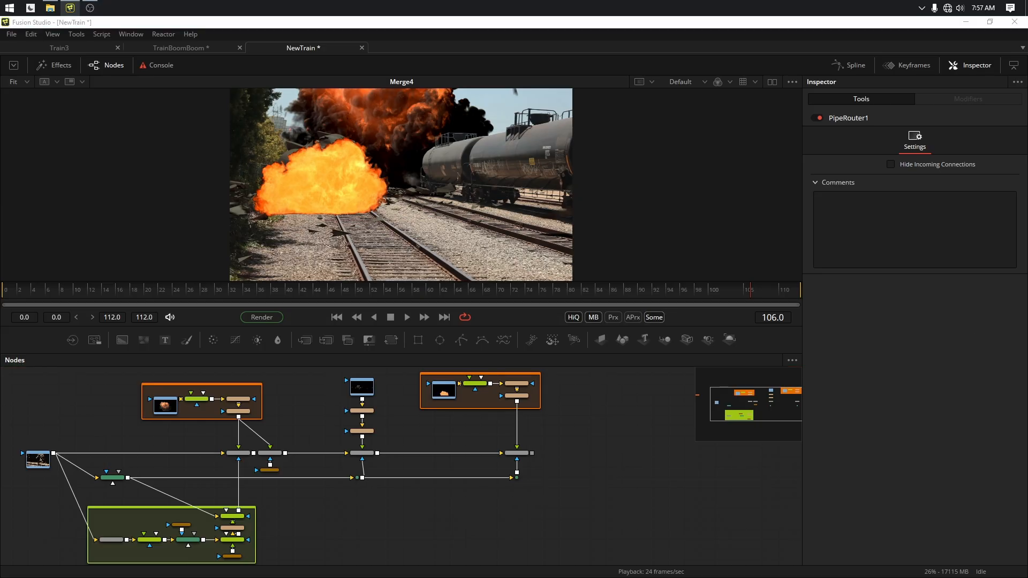
Step: Import another footage clip as a loader in the empty area below the Merge4 branch and show it in the viewer
drag(569, 496, 448, 548)
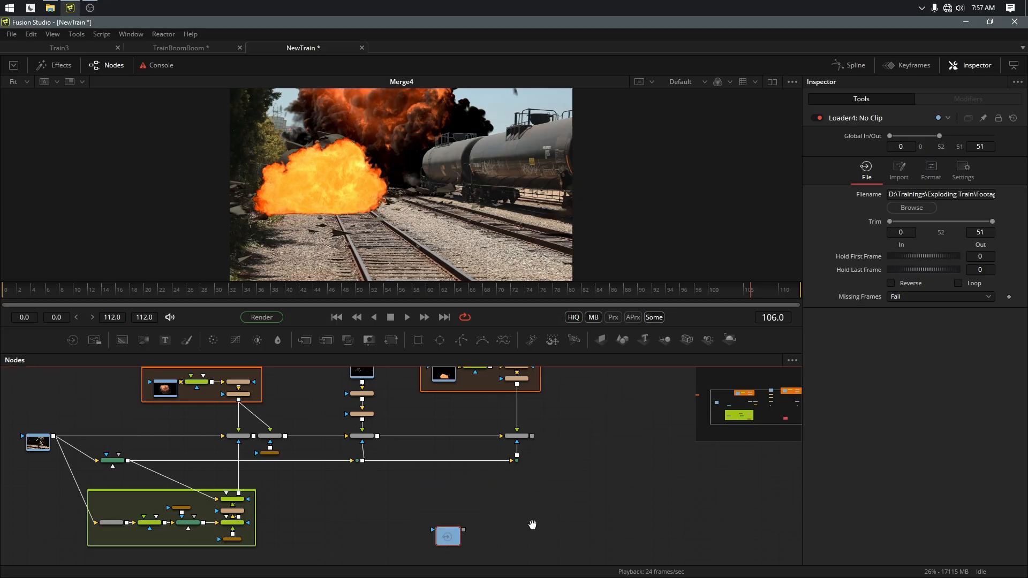
drag(534, 529, 512, 500)
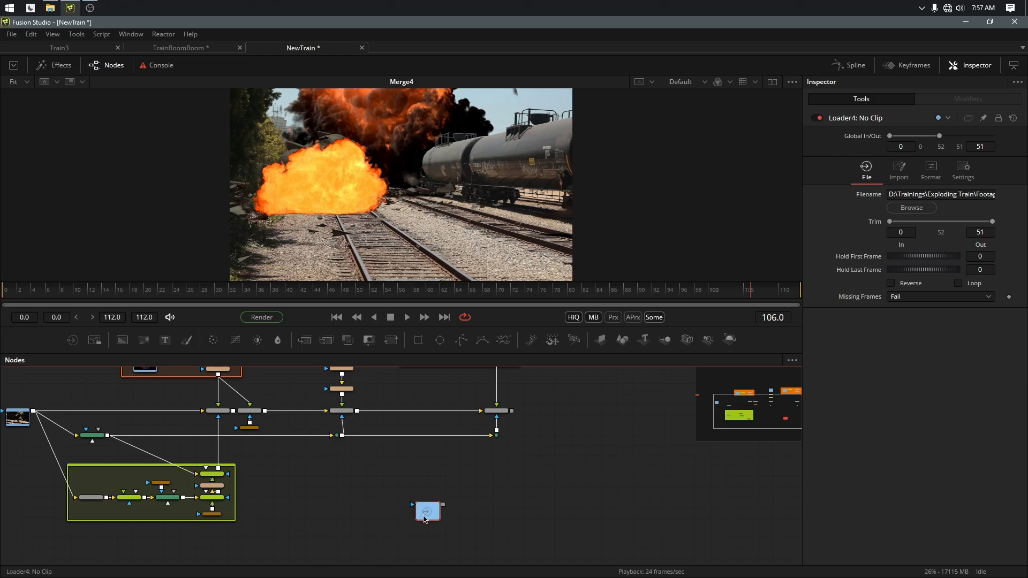
drag(422, 518, 287, 498)
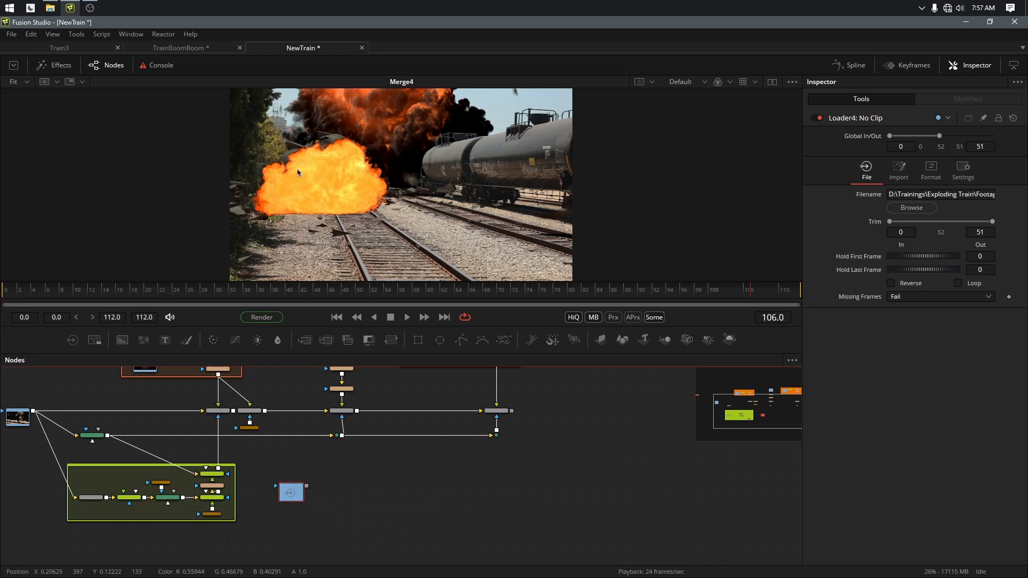
drag(299, 500, 450, 514)
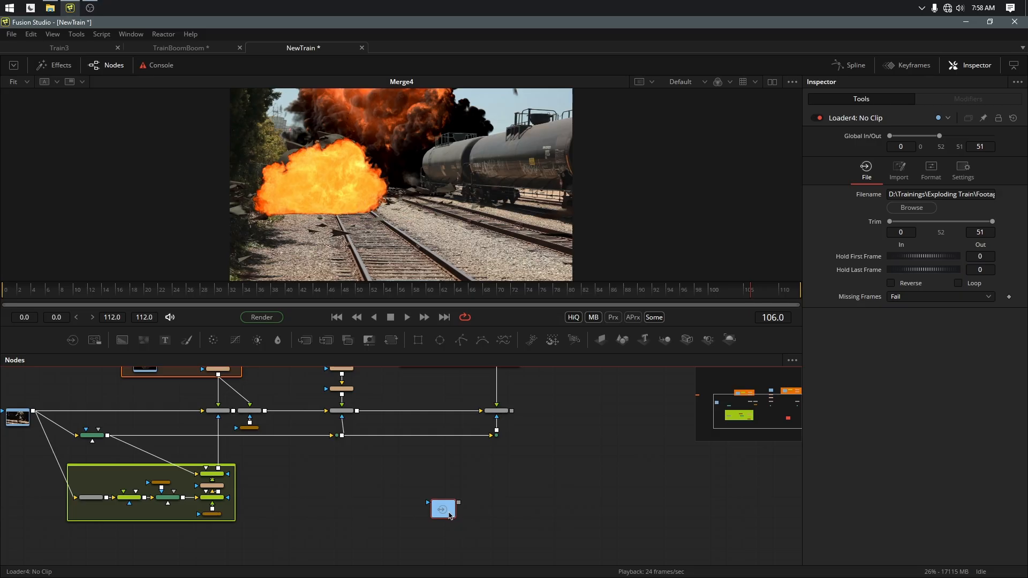
key(1)
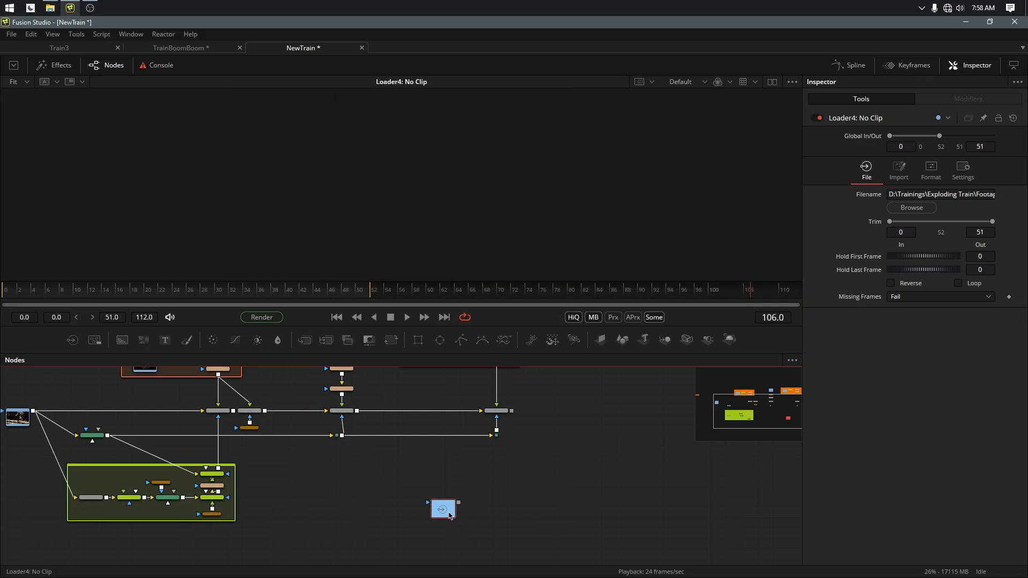
Step: Shift the ZPass.mov loader's global range to frames 61–112 to match TrainCrash.mov, and check its timing to frame 96
drag(335, 291, 165, 304)
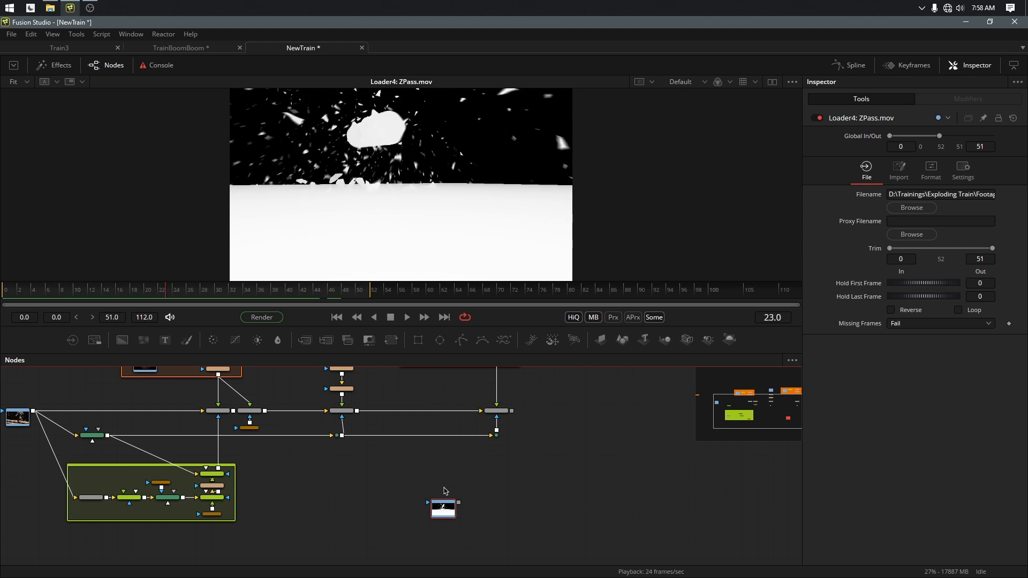
drag(556, 489, 548, 528)
drag(435, 551, 378, 527)
click(333, 383)
scroll(337, 396, up, 1)
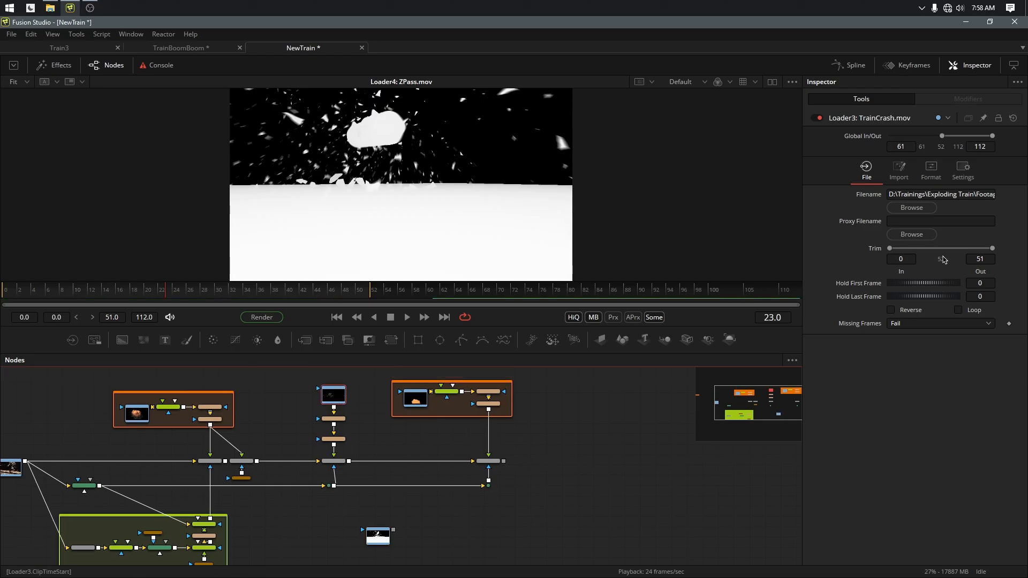
click(378, 534)
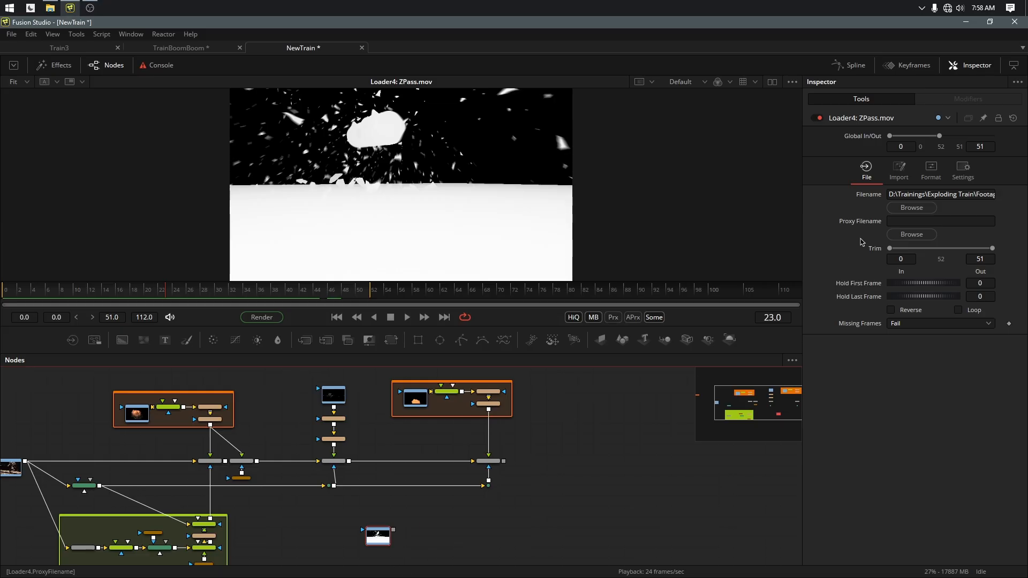
drag(907, 136, 1008, 130)
drag(449, 295, 682, 305)
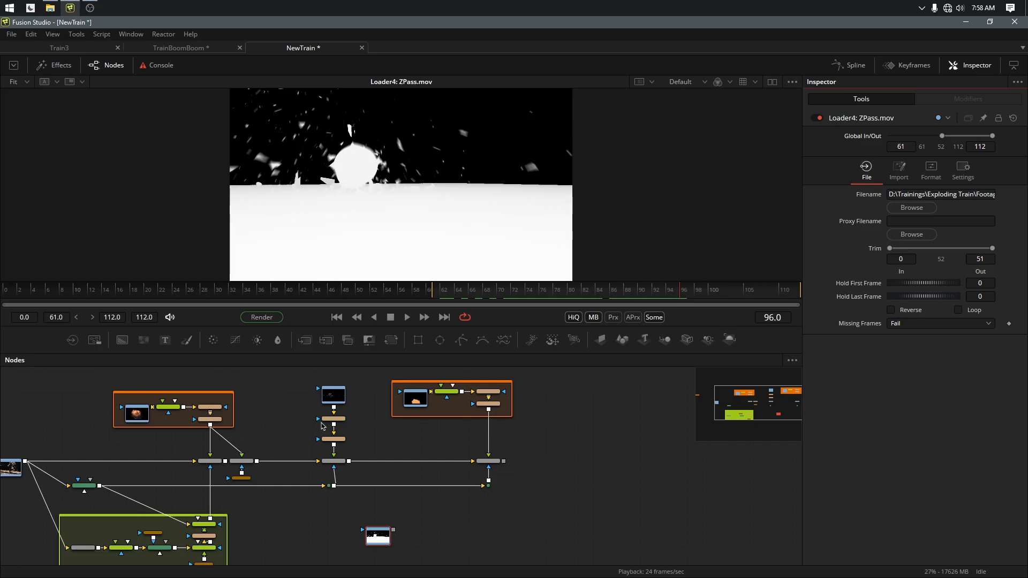
Step: Compare TrainCrash.mov with the ZPass.mov depth pass in the viewer, and examine the depth pass across frames 72 to 85
click(333, 397)
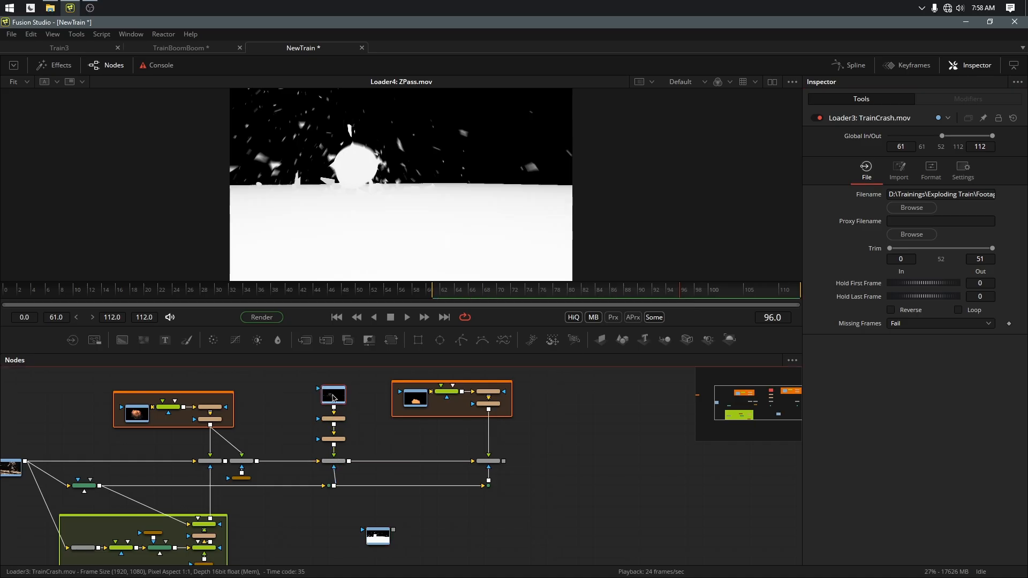
key(1)
click(378, 539)
key(1)
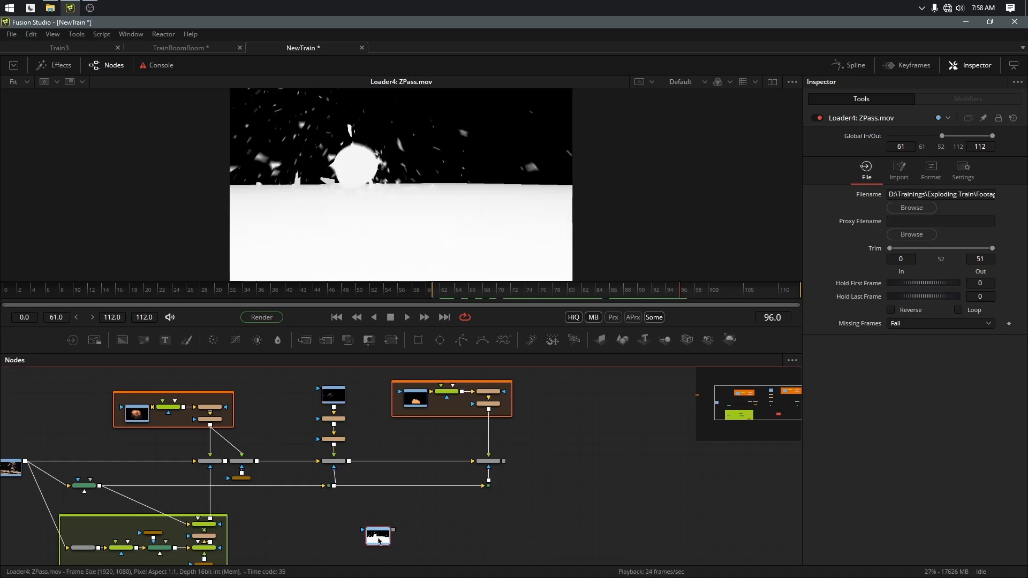
click(335, 396)
key(1)
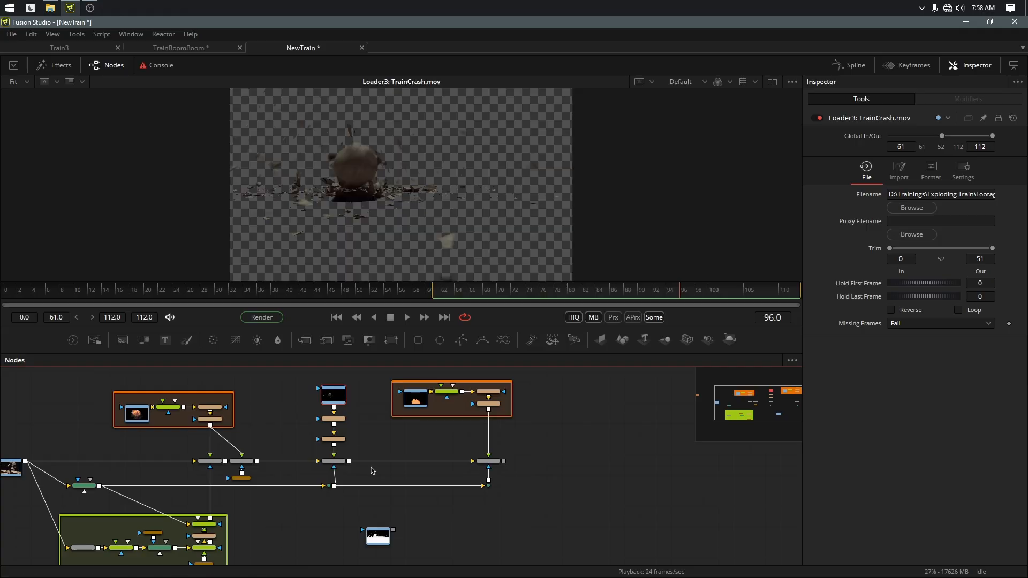
click(378, 535)
key(1)
click(506, 295)
mouse_move(506, 298)
mouse_down()
mouse_move(673, 309)
mouse_move(535, 304)
mouse_move(664, 299)
mouse_move(511, 291)
mouse_up()
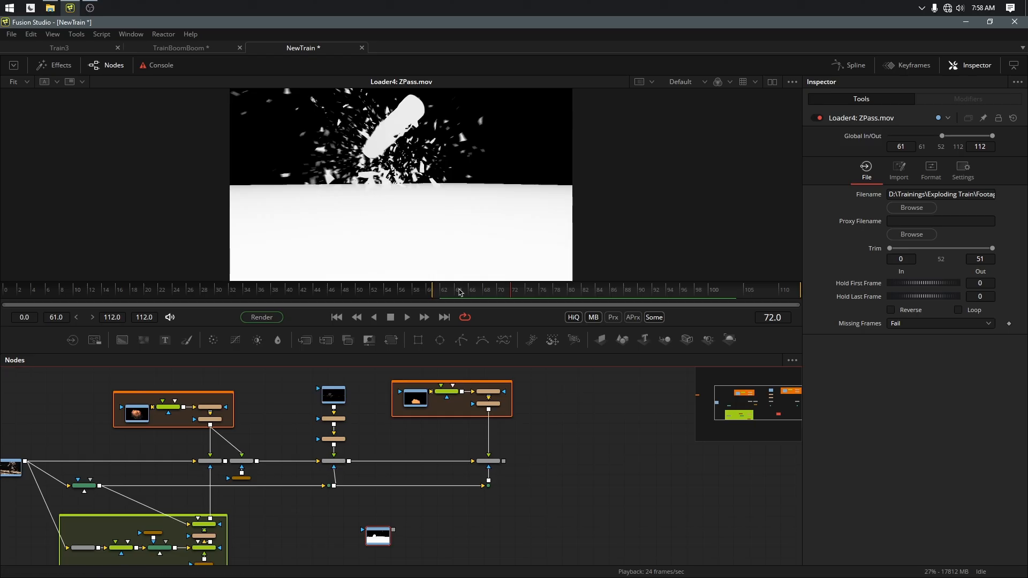
drag(491, 297, 606, 306)
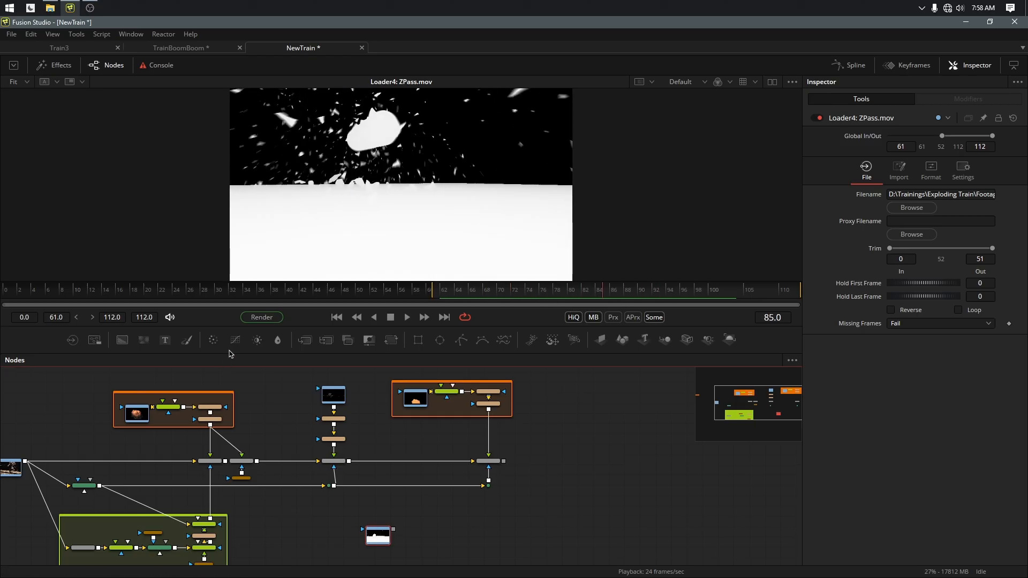
Step: Add a Color Curves node after ZPass.mov, view it, and move the curve's black point far toward the highlights to darken distant debris
click(234, 339)
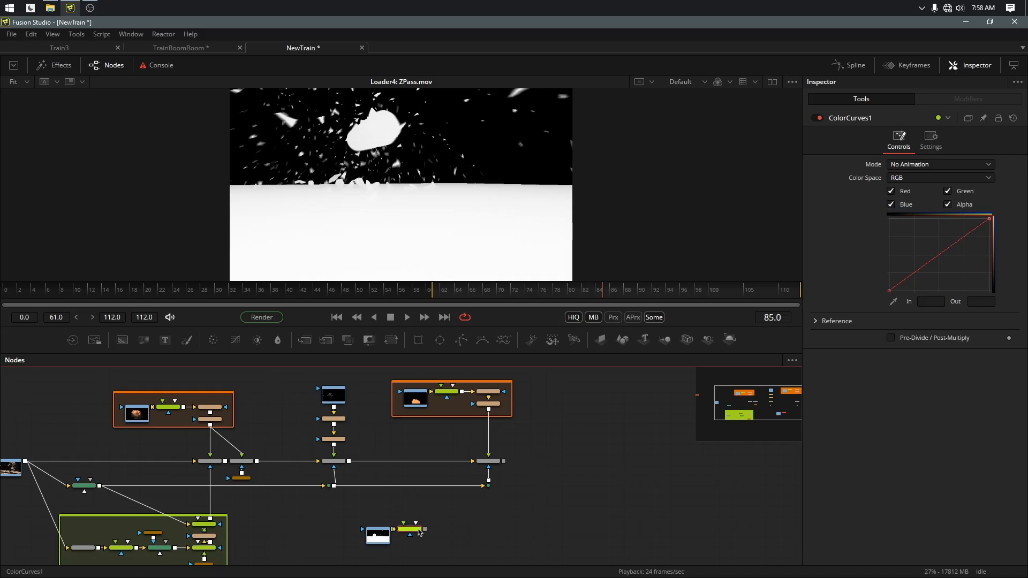
key(1)
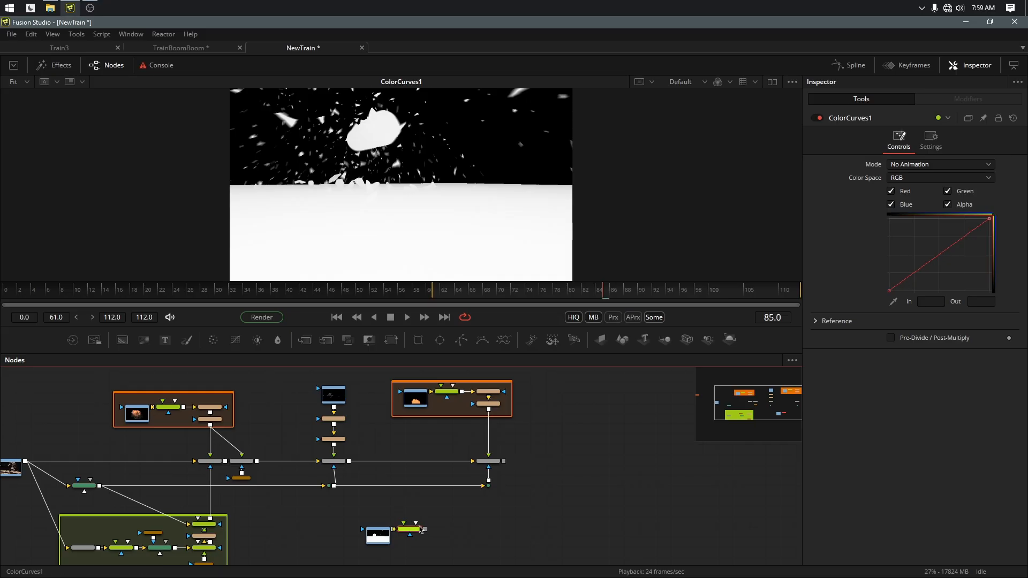
click(889, 292)
drag(888, 292, 964, 286)
mouse_move(990, 220)
mouse_down()
mouse_move(978, 220)
mouse_move(990, 221)
mouse_up()
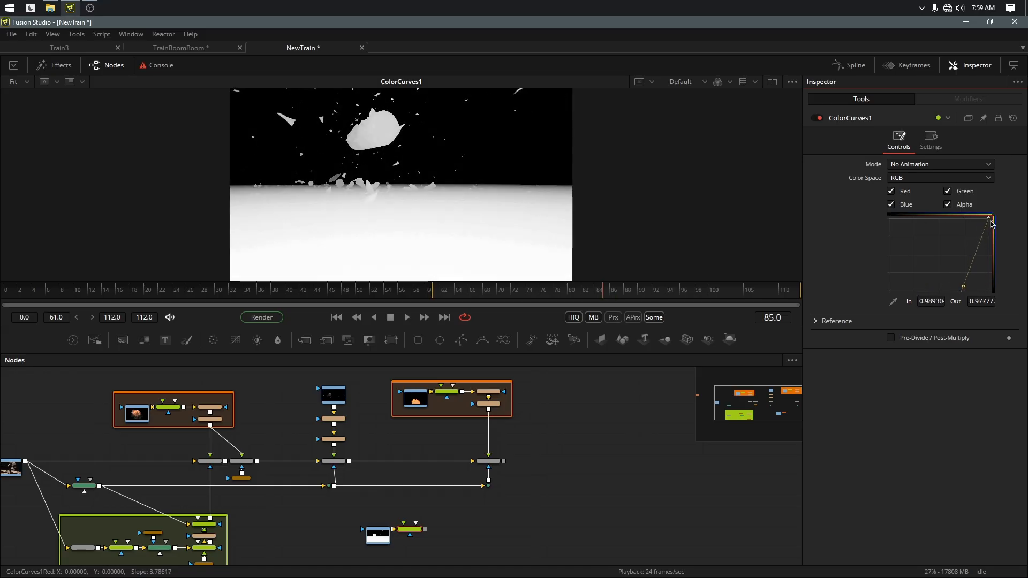
Step: Steepen the curve to a near-vertical cutoff, black point about 0.92 in and 0.07 out, white point about 0.95 in and 0.97 out
click(966, 291)
drag(966, 291, 983, 285)
drag(613, 296, 669, 294)
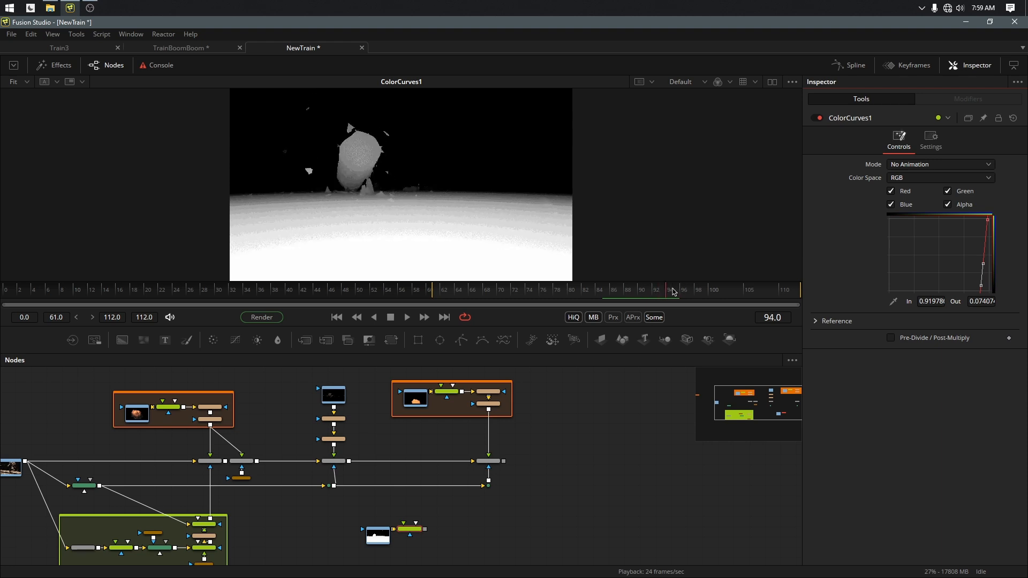
drag(983, 289, 986, 288)
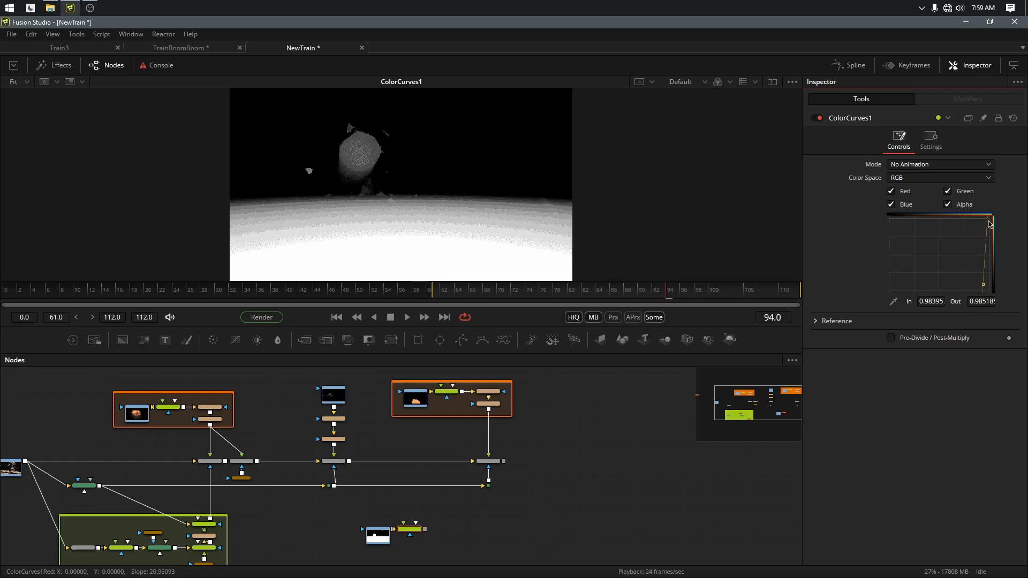
drag(989, 224, 987, 225)
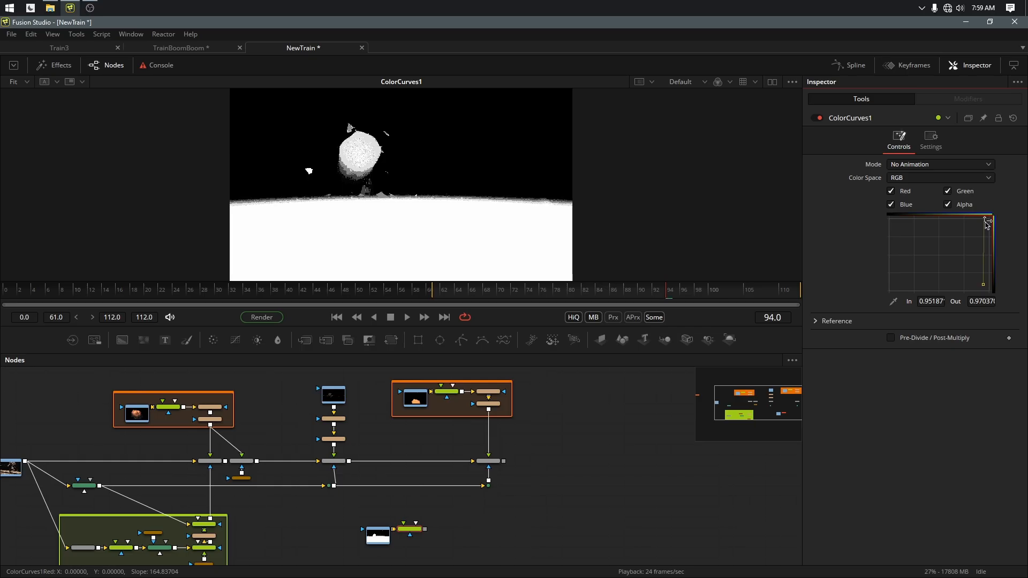
mouse_move(675, 297)
mouse_down()
mouse_move(727, 289)
mouse_move(667, 293)
mouse_up()
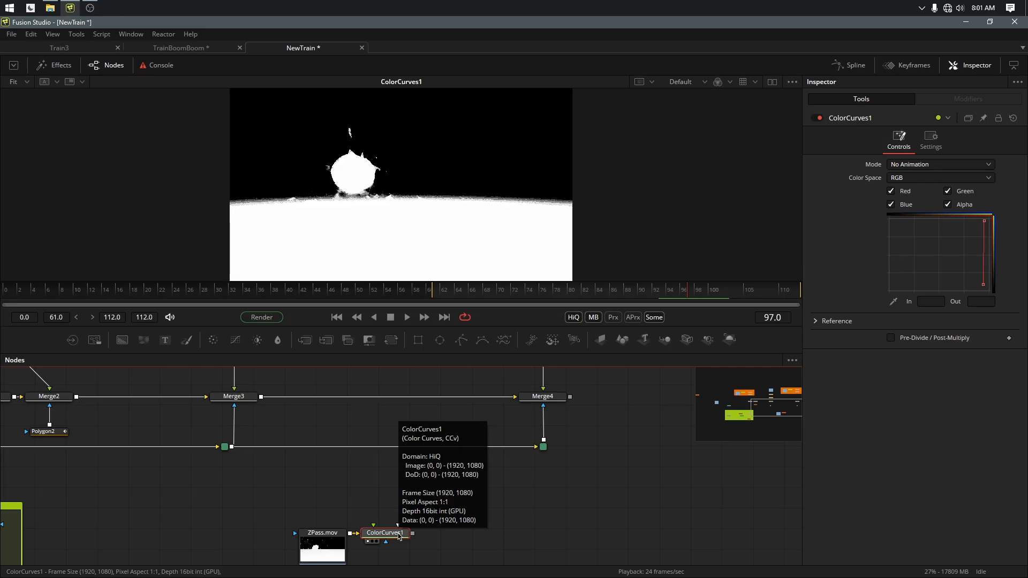
Step: Append two Channel Booleans nodes in series after ColorCurves1
key(shift+space)
key(Return)
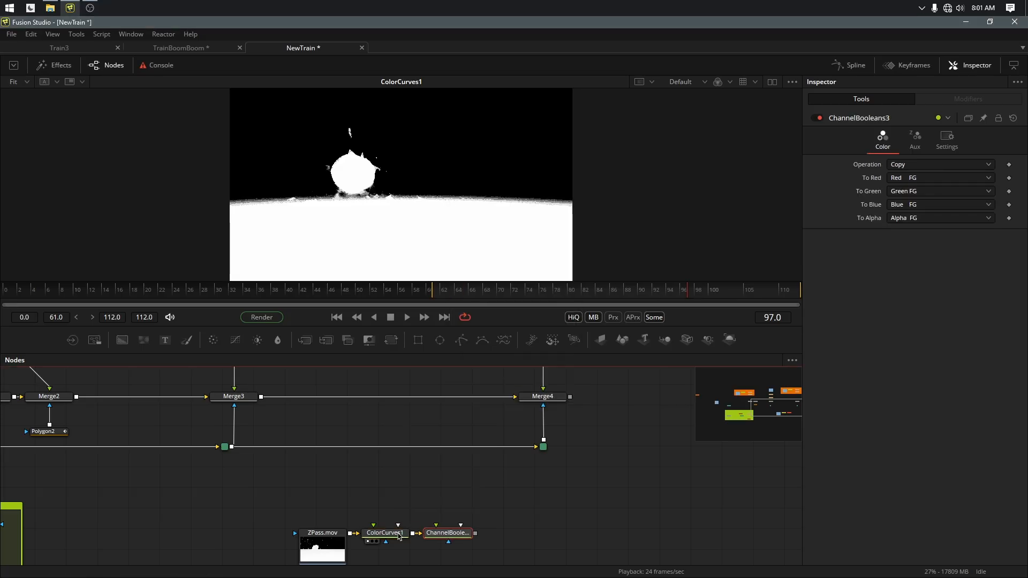
key(shift+space)
key(Return)
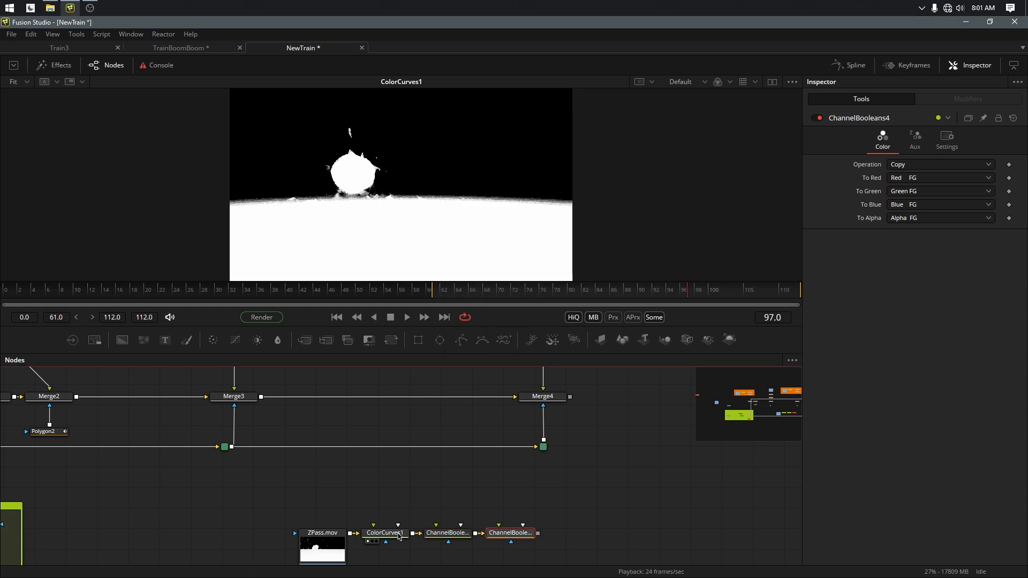
Step: Set the first new Channel Booleans node's operation to Negative and show it in the viewer
click(453, 535)
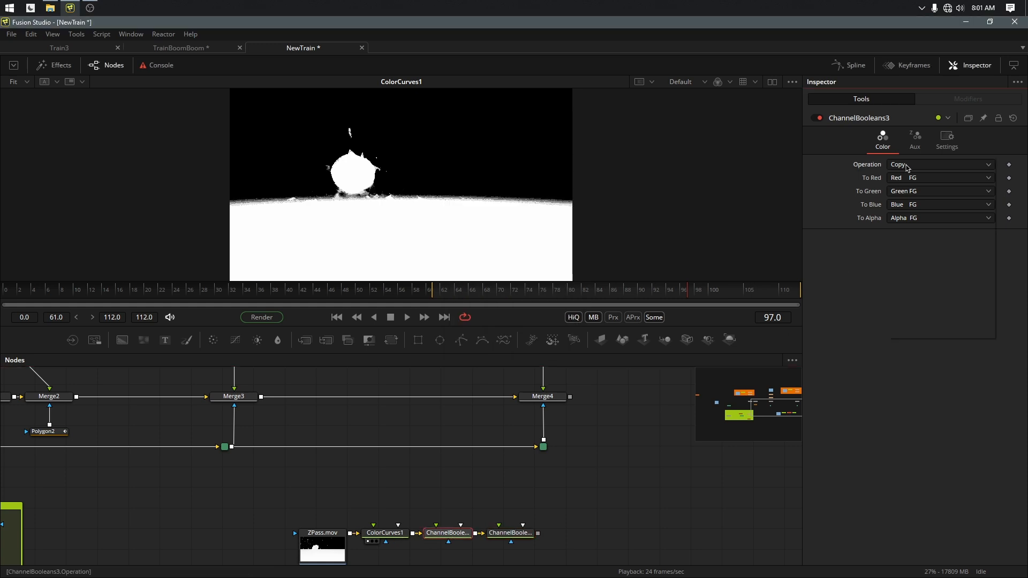
click(907, 167)
click(920, 282)
click(441, 533)
key(1)
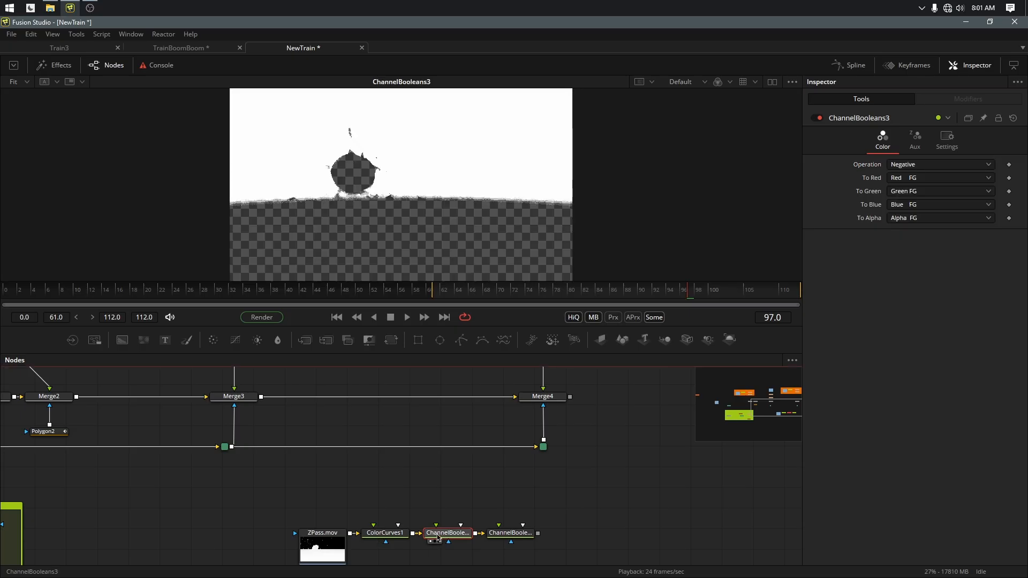
Step: In the second new Channel Booleans node, set To Alpha to Red FG and show the node in the viewer
click(512, 533)
key(1)
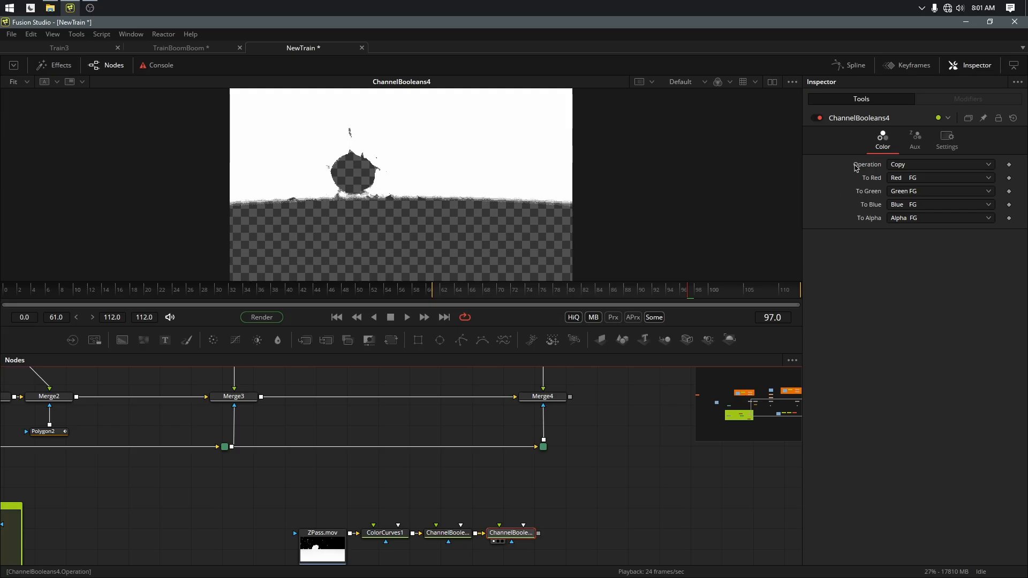
click(910, 218)
click(905, 193)
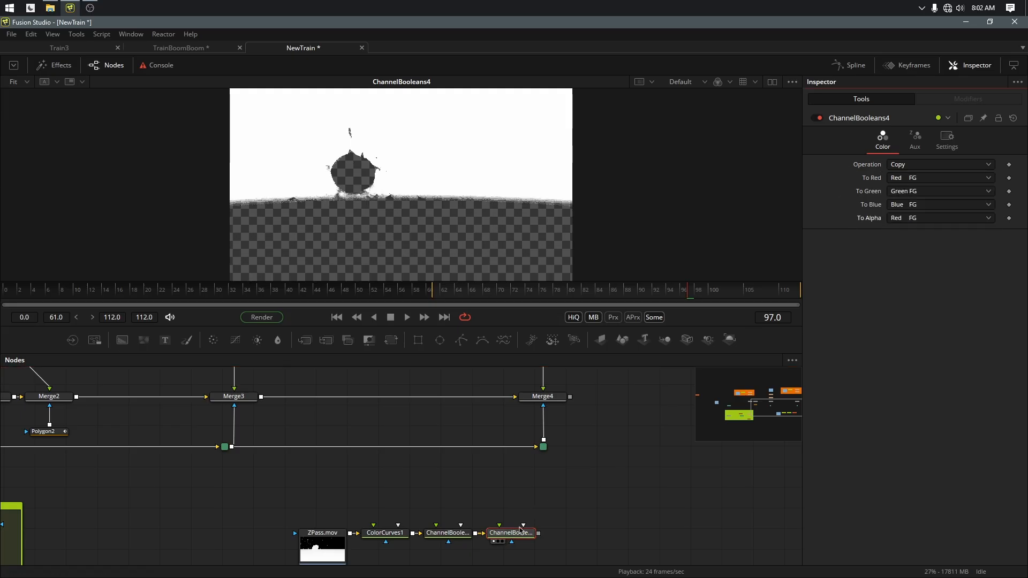
click(514, 537)
key(1)
key(1)
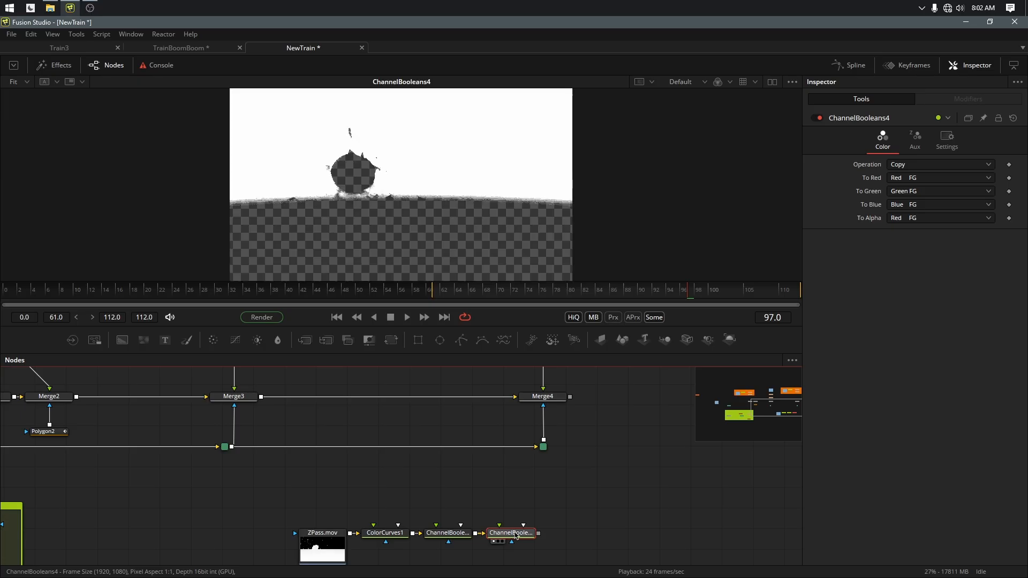
Step: Inspect the matte in the viewer's individual channels, and compare it with the Negative Channel Booleans node bypassed and re-enabled
click(718, 83)
click(718, 83)
click(718, 83)
click(718, 83)
click(718, 83)
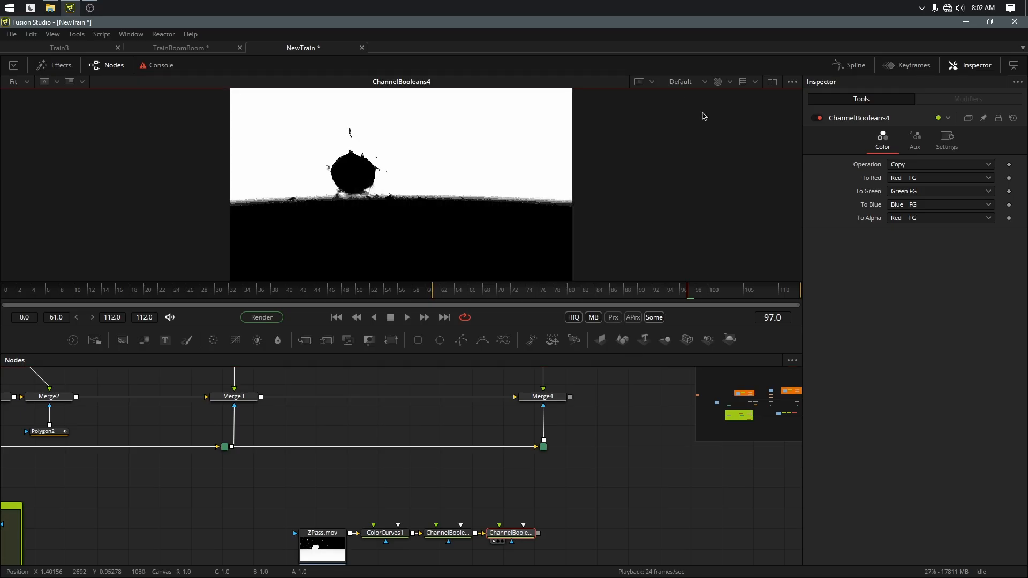
click(453, 535)
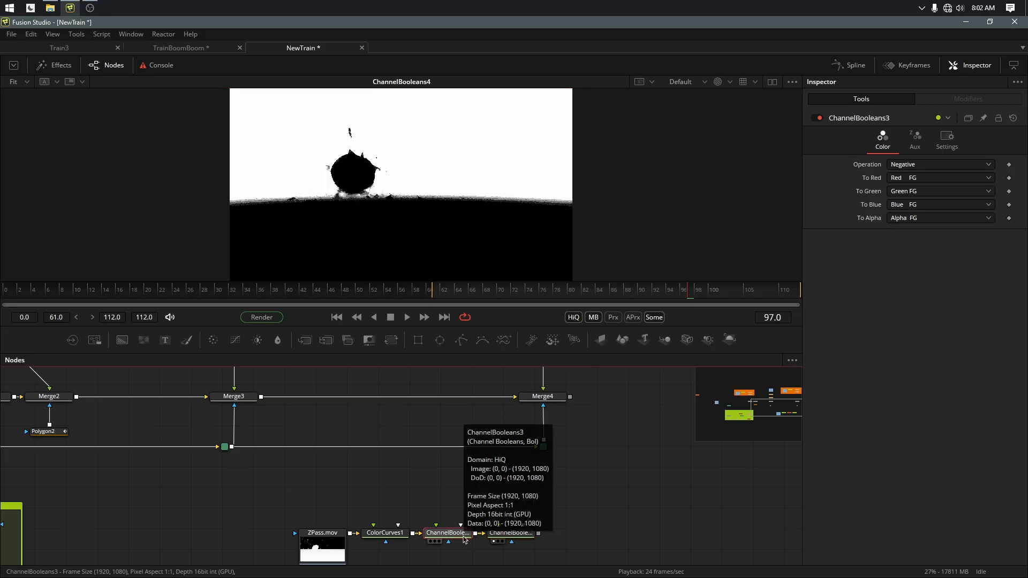
key(ctrl+p)
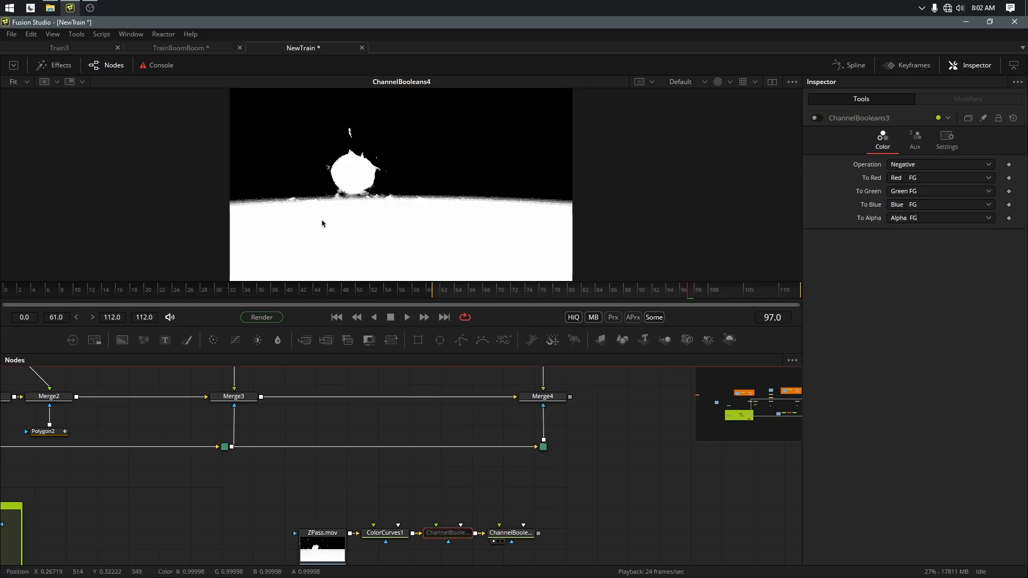
key(ctrl+p)
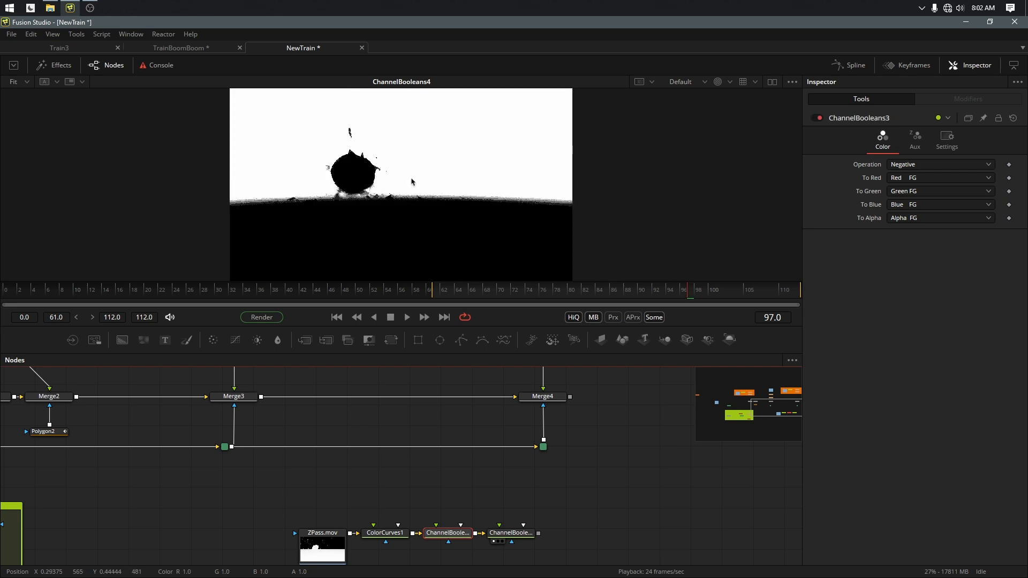
Step: Delete the pipe router below Merge4 and disconnect the remaining mask connection from Merge4
click(542, 446)
key(Delete)
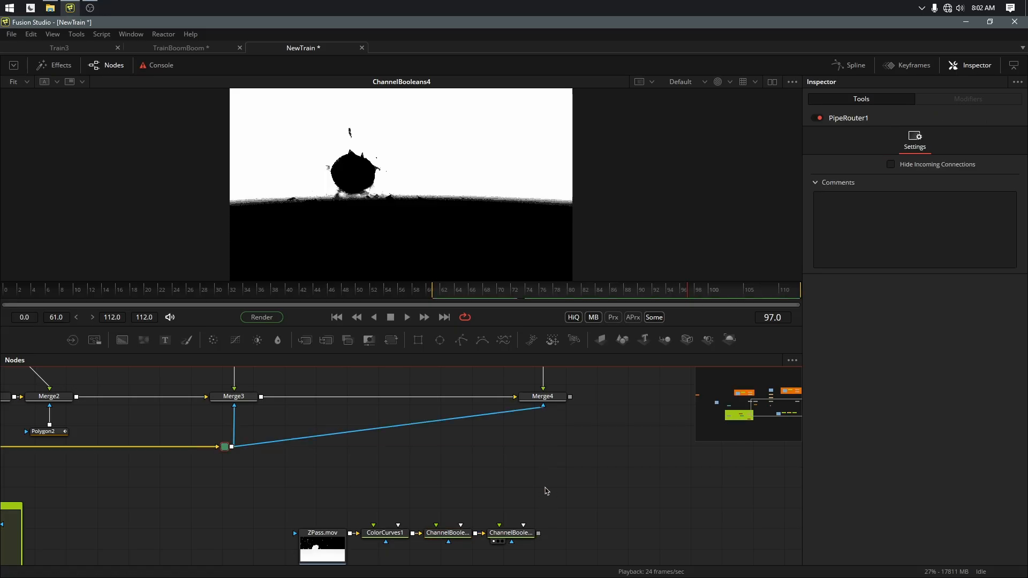
drag(543, 408, 505, 430)
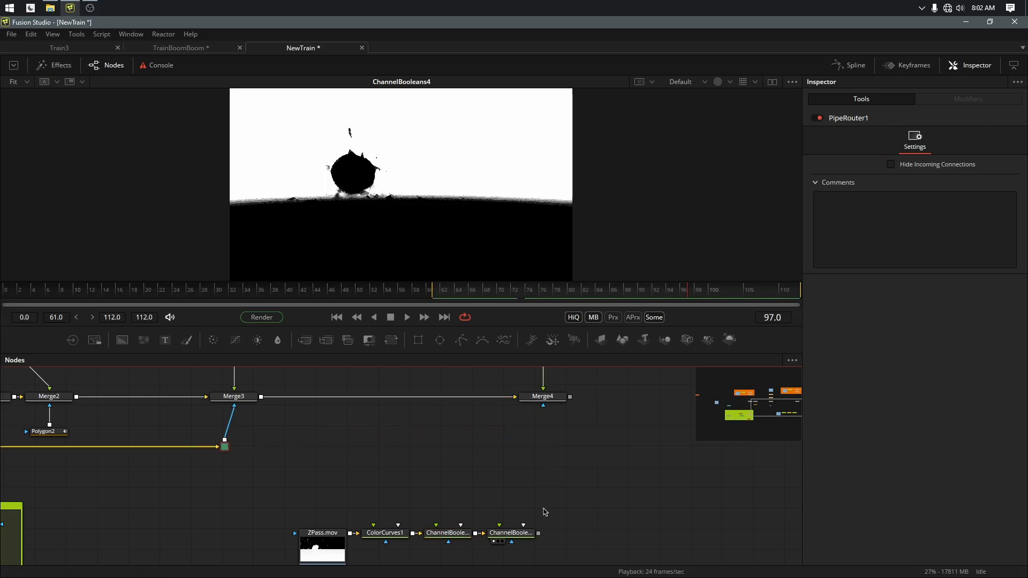
Step: View Merge4 and connect the last Channel Booleans node of the ZPass chain to its effect mask
click(542, 396)
key(1)
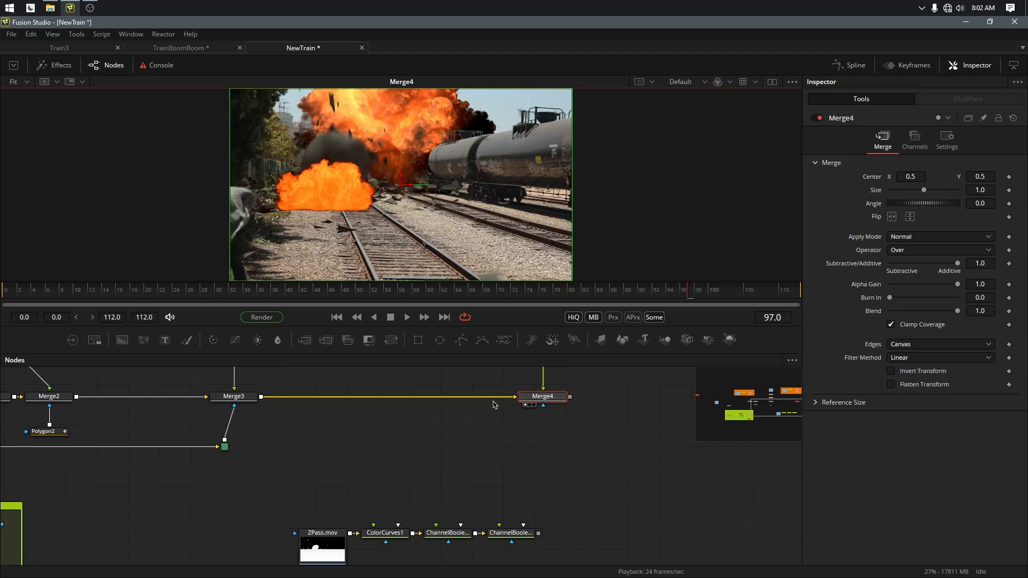
drag(538, 532, 544, 407)
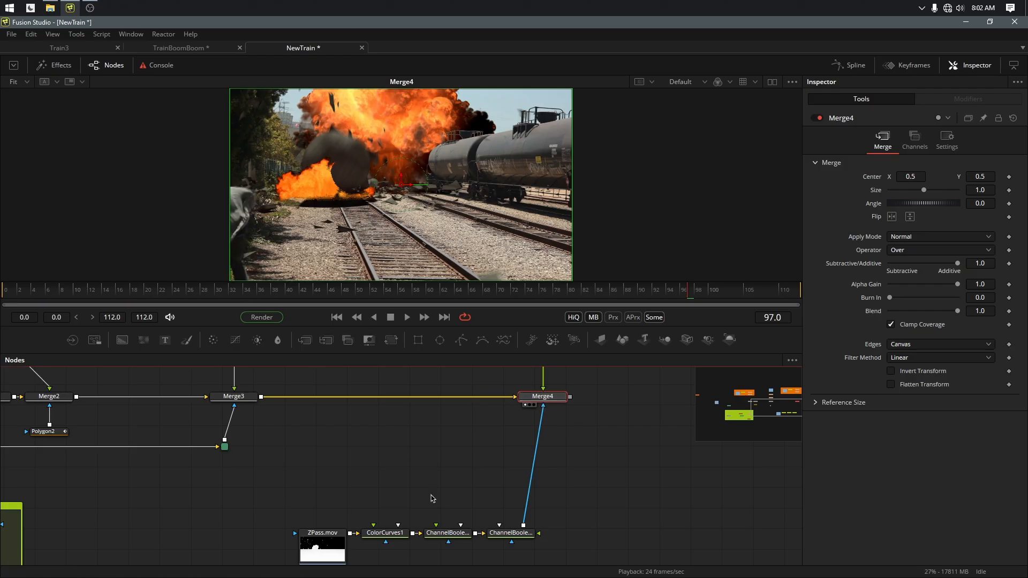
Step: Compare the raw ZPass.mov at frame 97 with the train crash's PlanarTransform1_2 output to check their alignment
click(322, 552)
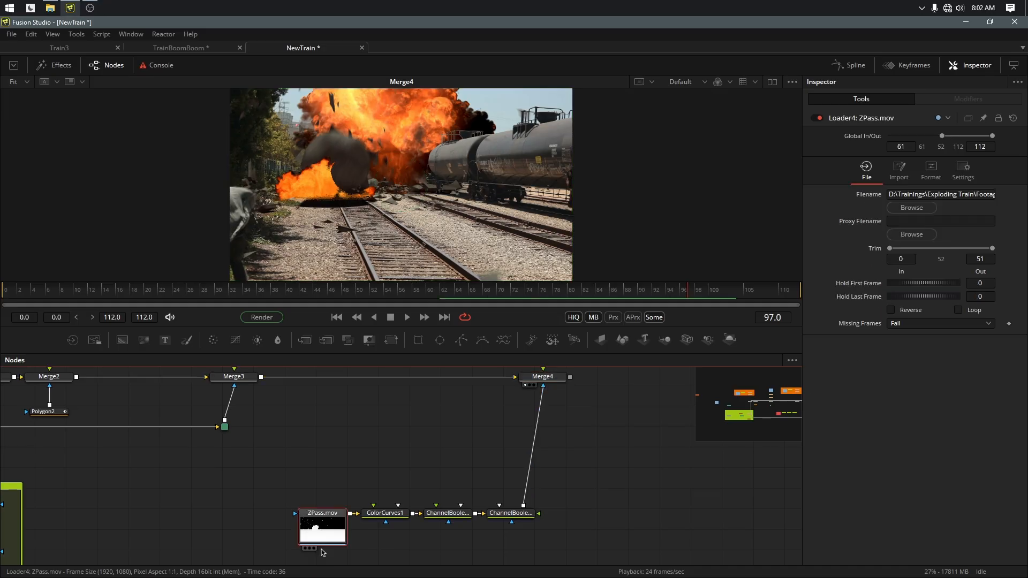
key(1)
drag(345, 436, 381, 526)
scroll(361, 518, down, 2)
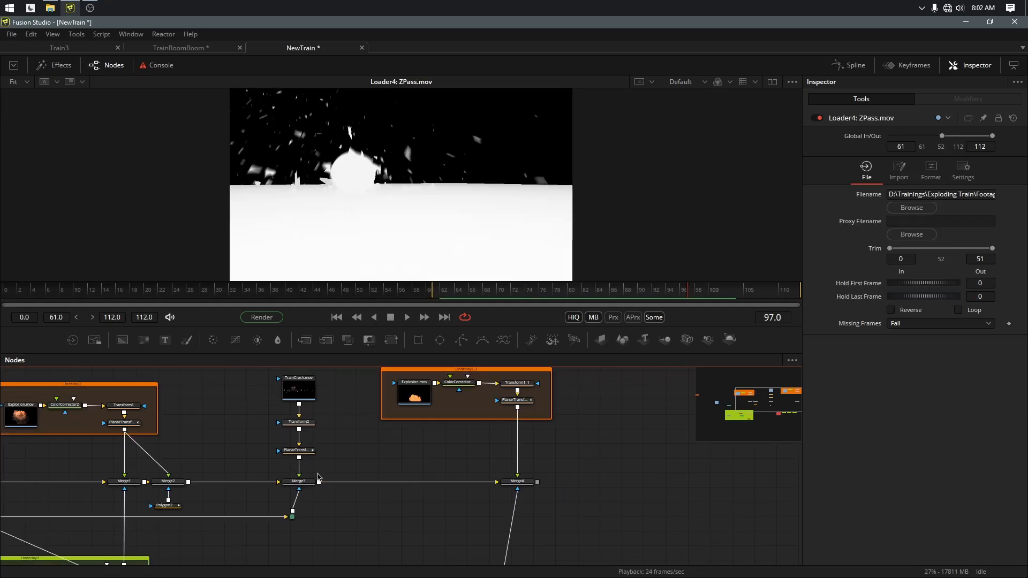
click(300, 450)
key(1)
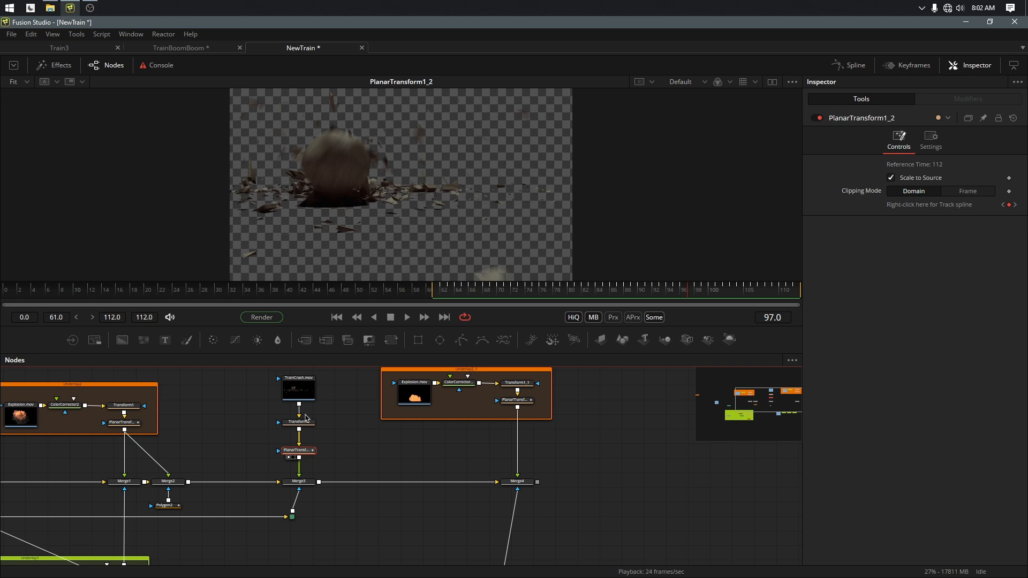
drag(362, 465, 322, 432)
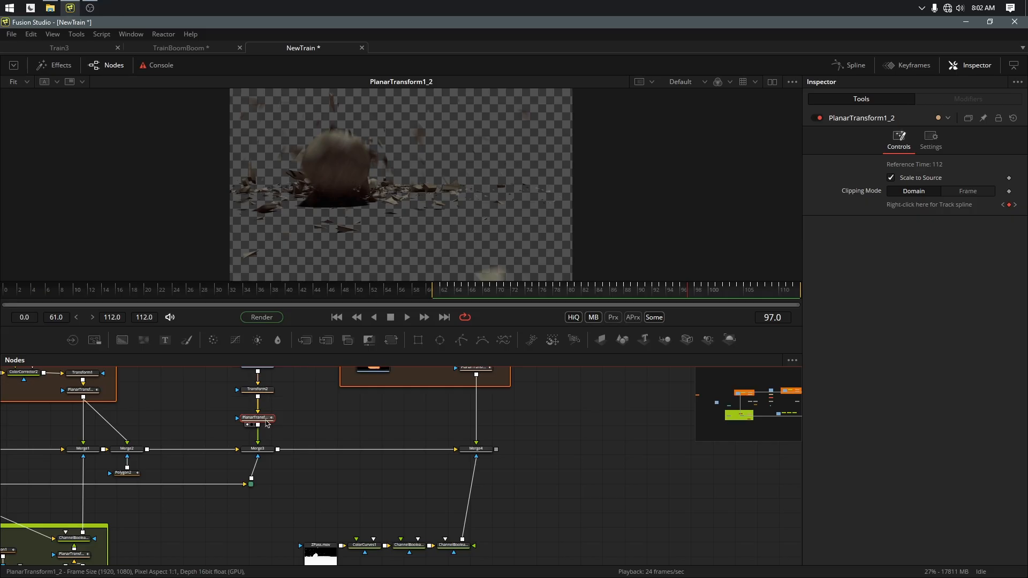
Step: Paste a copy of the train crash's planar transform after the last ZPass Channel Booleans node and position it below Merge4
click(456, 546)
key(ctrl+v)
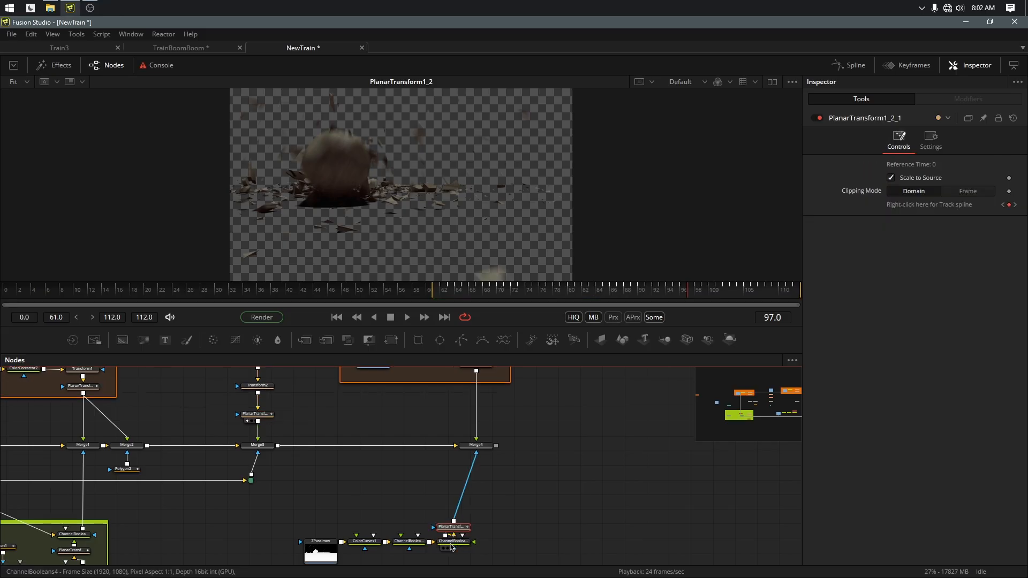
drag(453, 520, 473, 494)
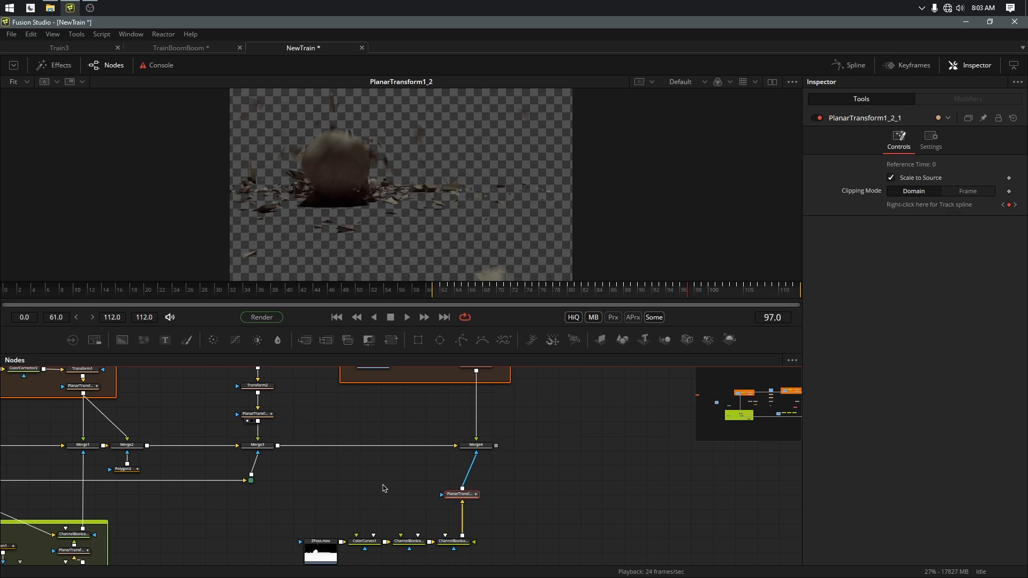
Step: Insert a Transform node between the last ZPass Channel Booleans node and the pasted planar transform, with its controls pinned
drag(347, 476, 364, 505)
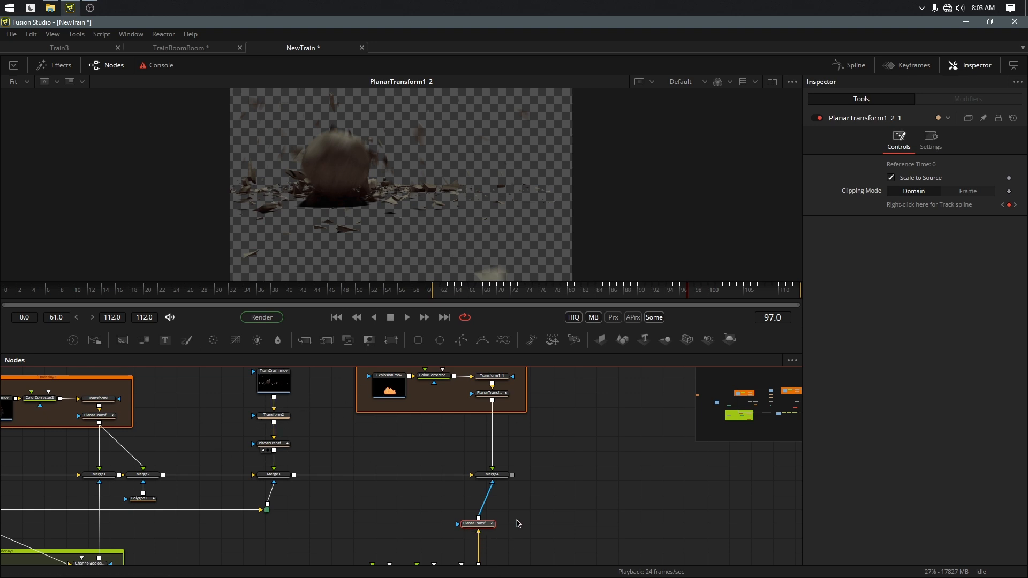
scroll(493, 533, down, 3)
click(480, 528)
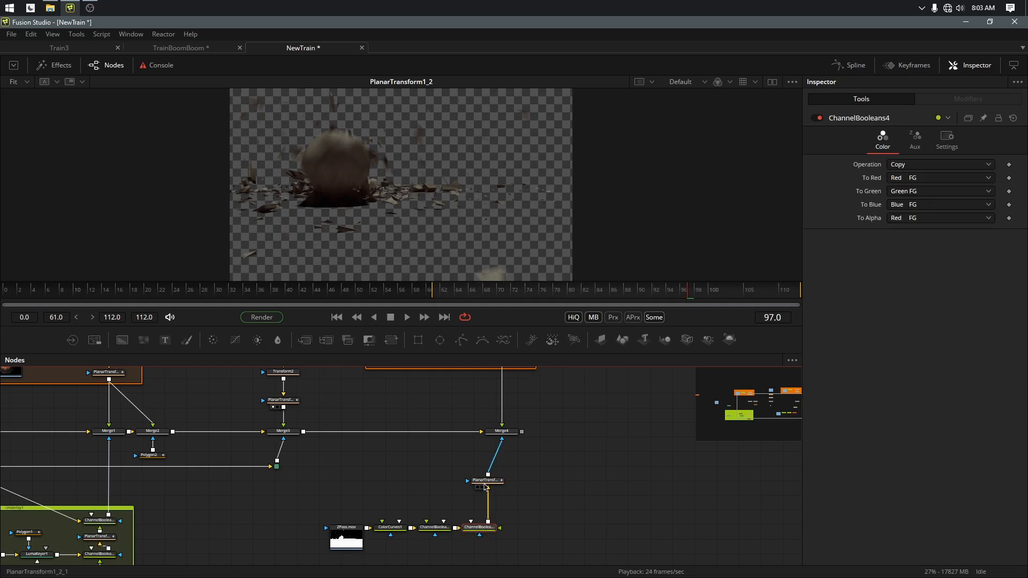
key(t)
drag(486, 515, 494, 504)
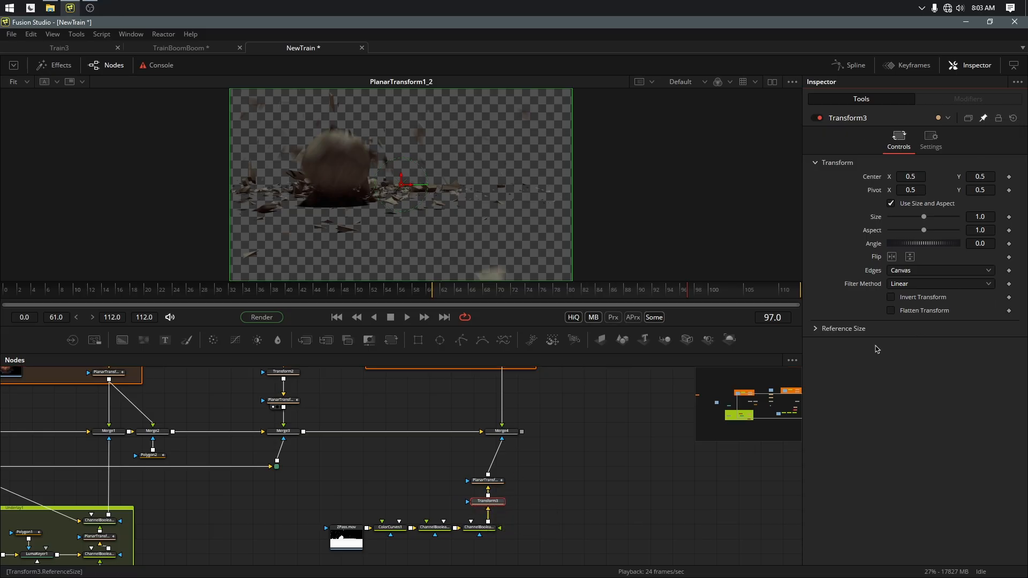
Step: Rename the train crash's Transform2 node as TrainTransform
click(289, 432)
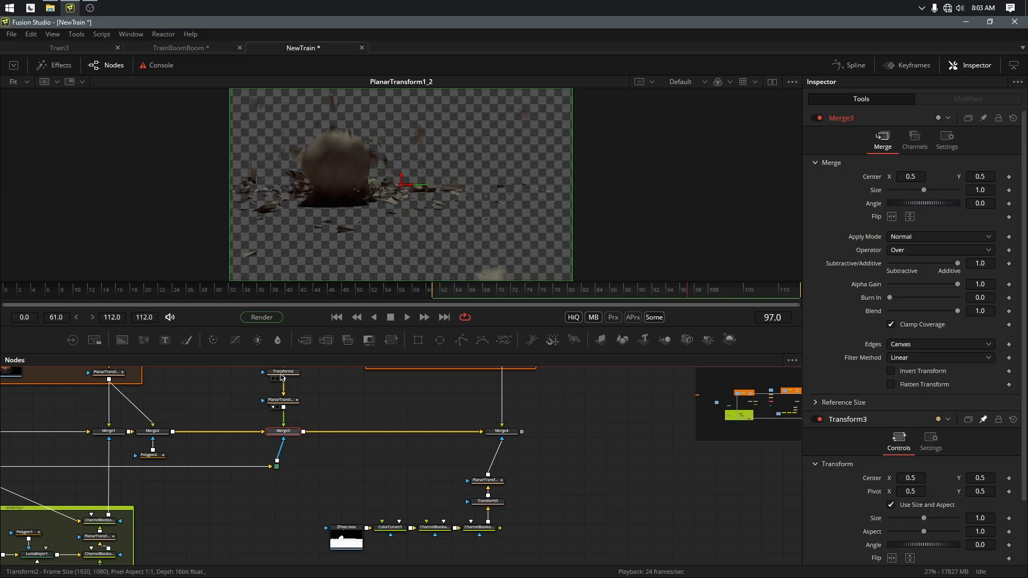
click(281, 377)
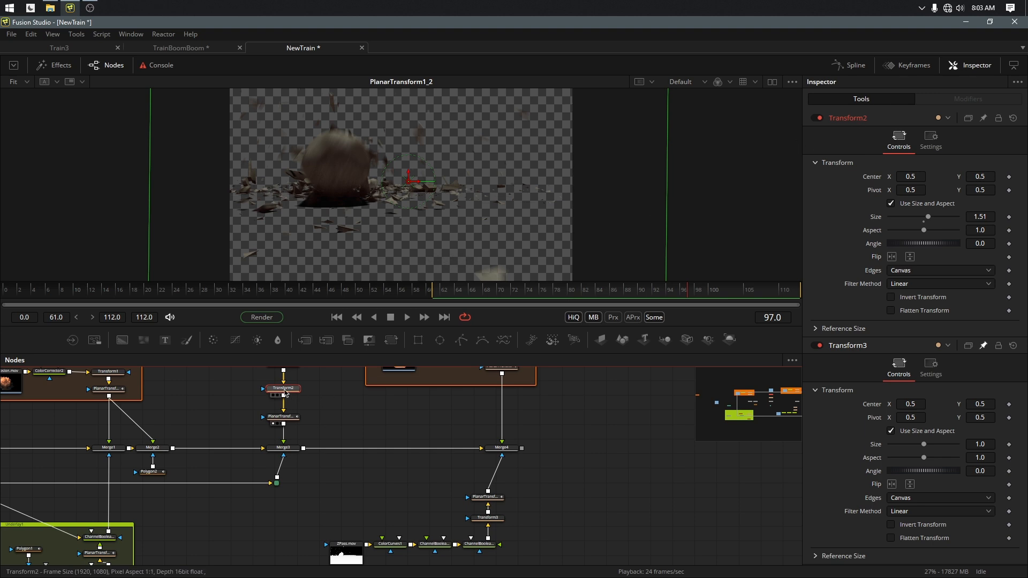
key(F2)
text(TrainTransform)
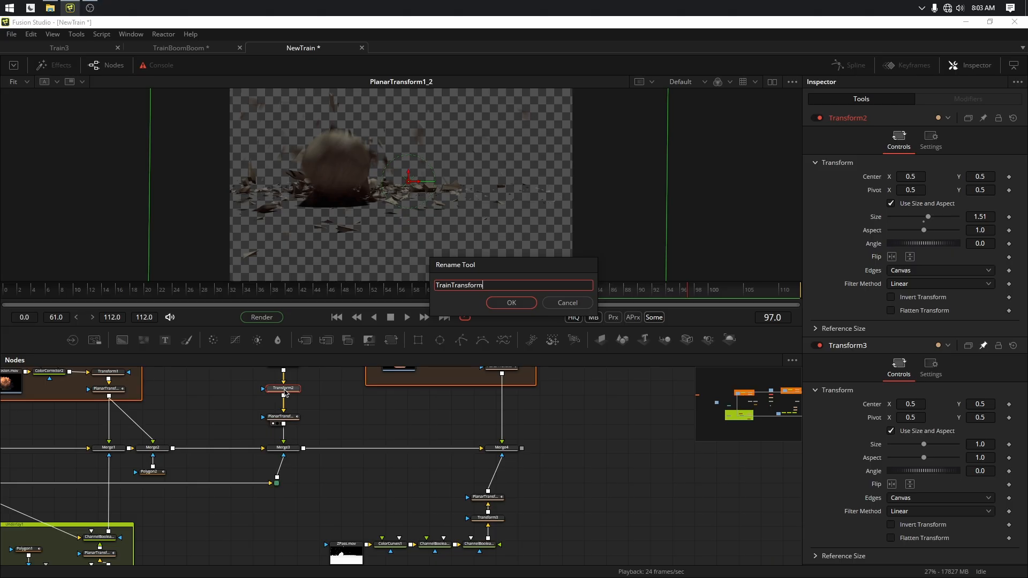
key(Return)
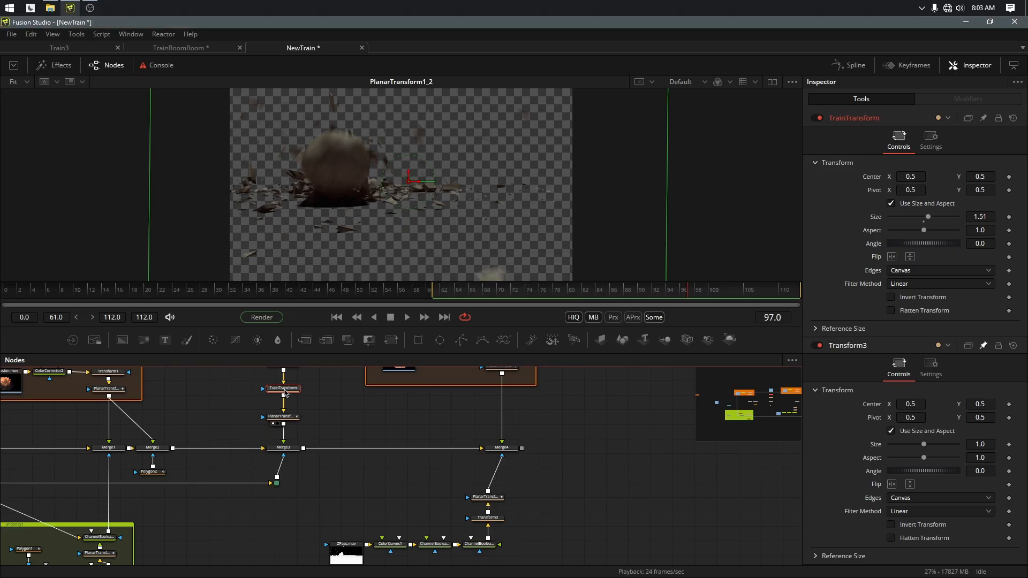
Step: Rename the ZPass chain's Transform3 node as ZTransform
click(496, 522)
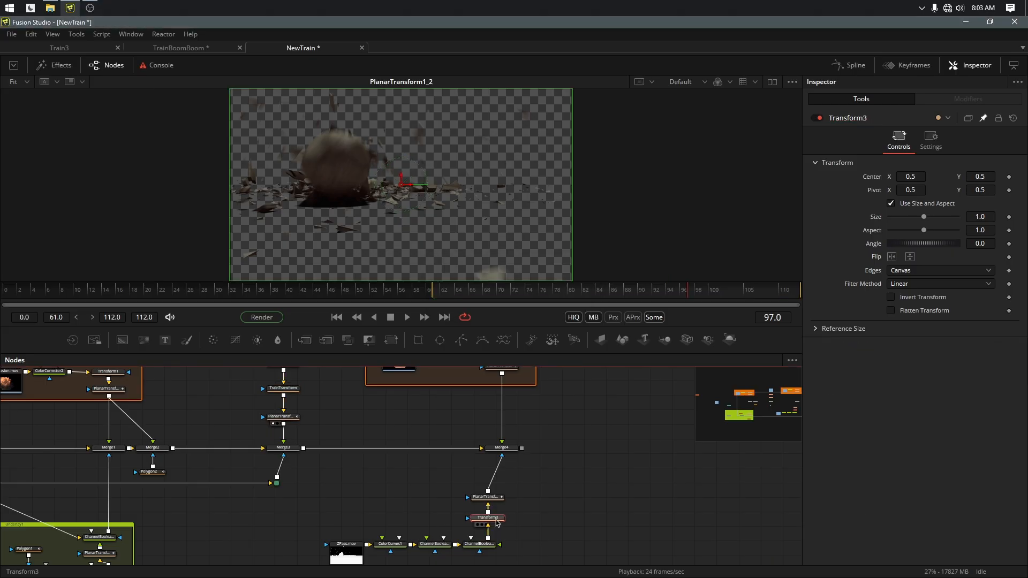
key(F2)
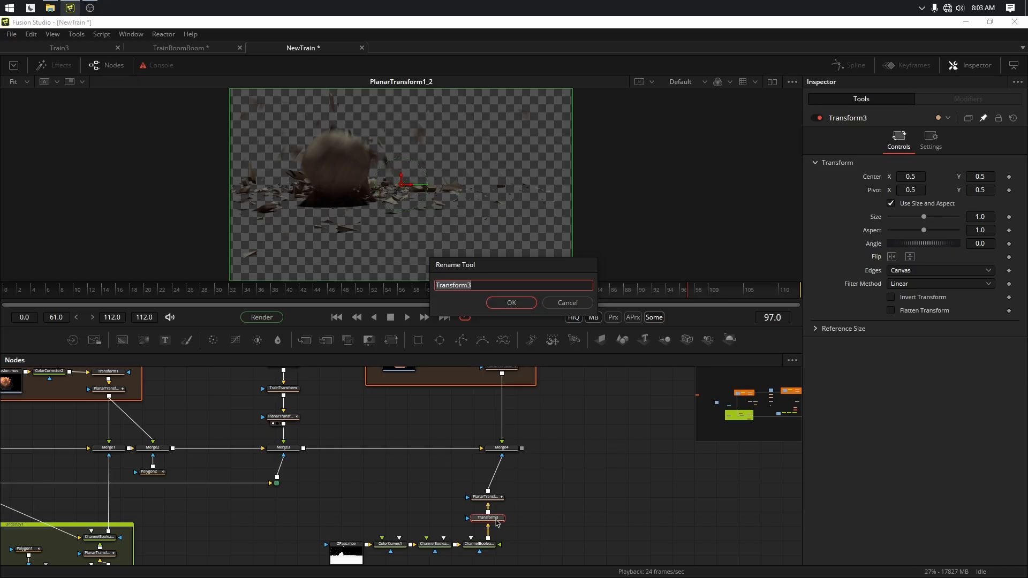
text(Z Transform)
key(Return)
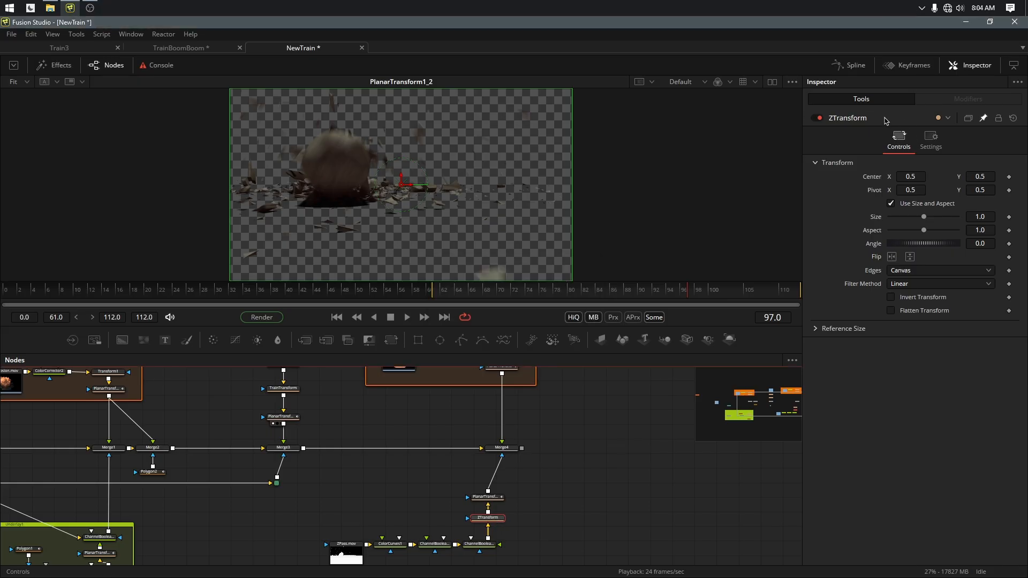
Step: Add an expression to ZTransform's Center that links it to TrainTransform.Center
click(283, 390)
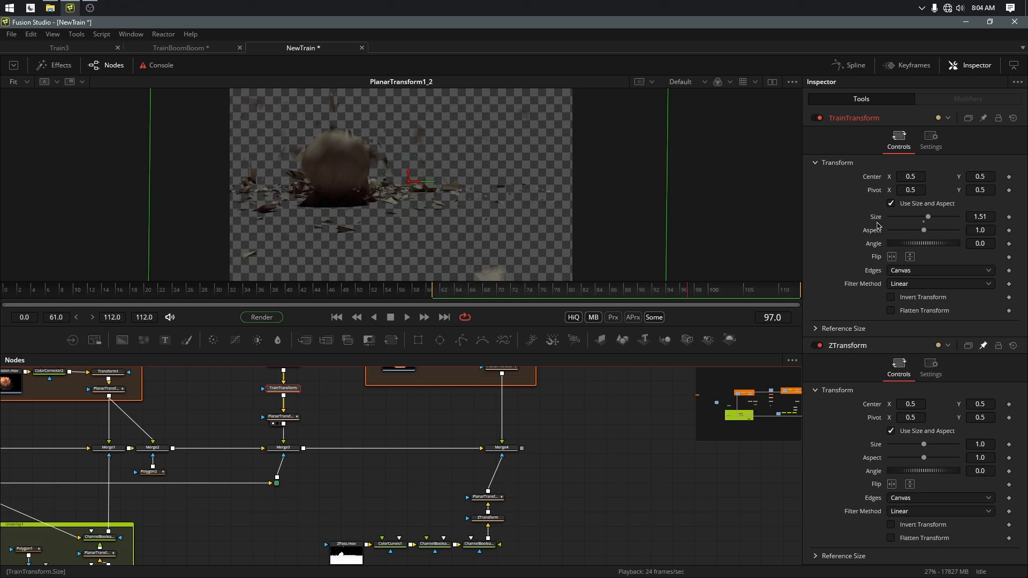
right_click(873, 409)
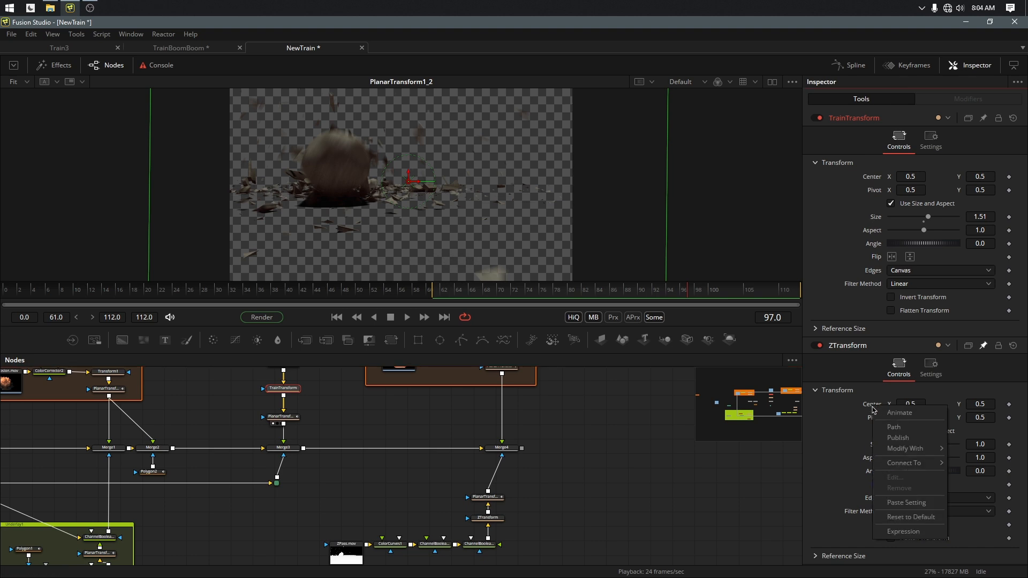
click(903, 531)
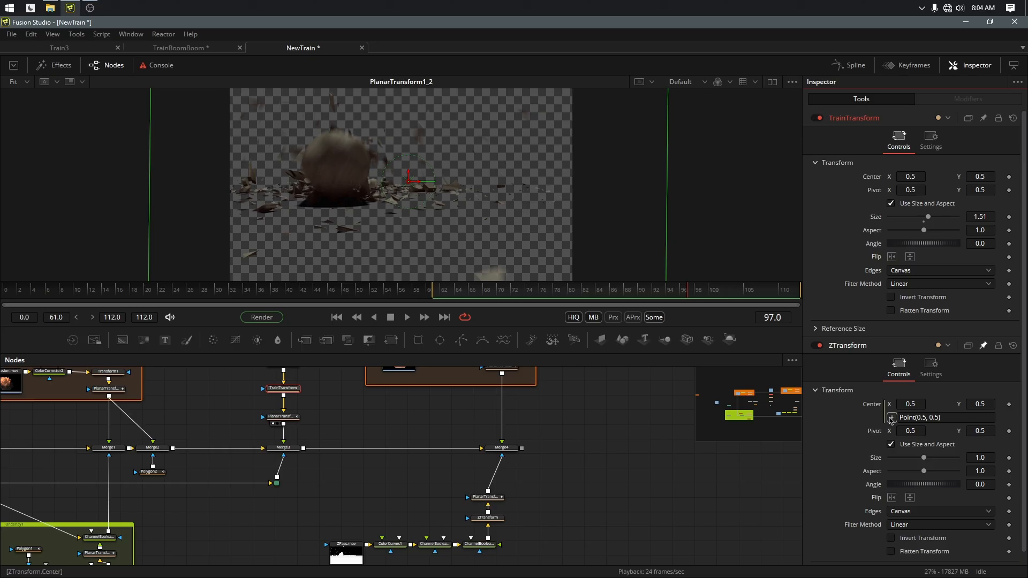
drag(891, 417, 875, 181)
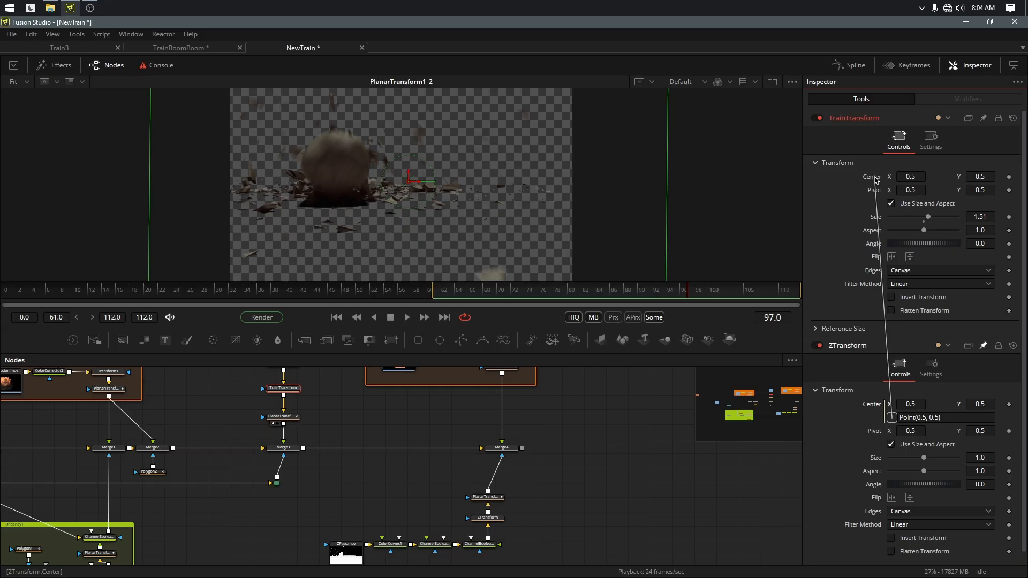
drag(875, 181, 876, 181)
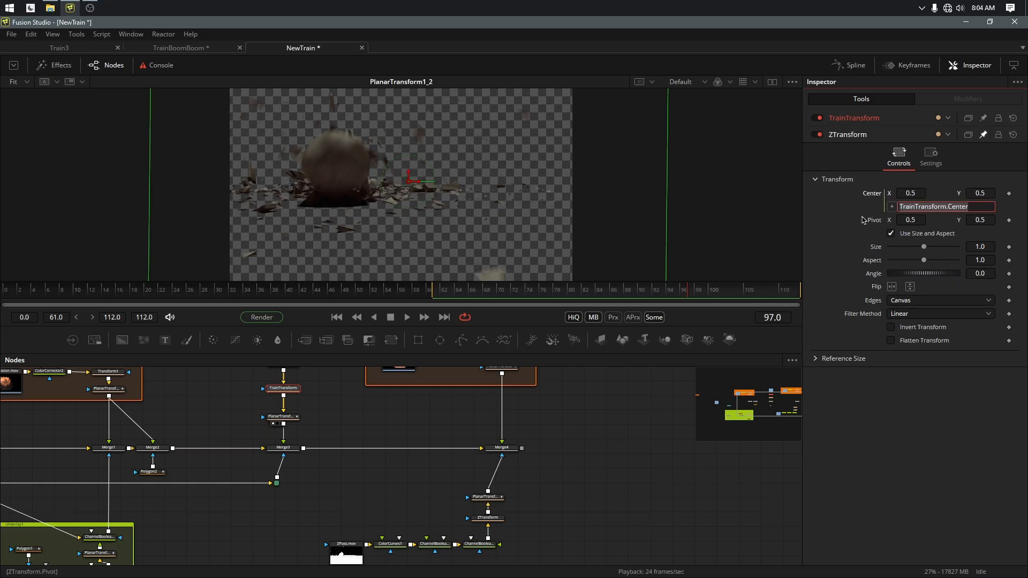
Step: Add an expression to ZTransform's Size that links it to TrainTransform.Size
click(846, 121)
click(846, 119)
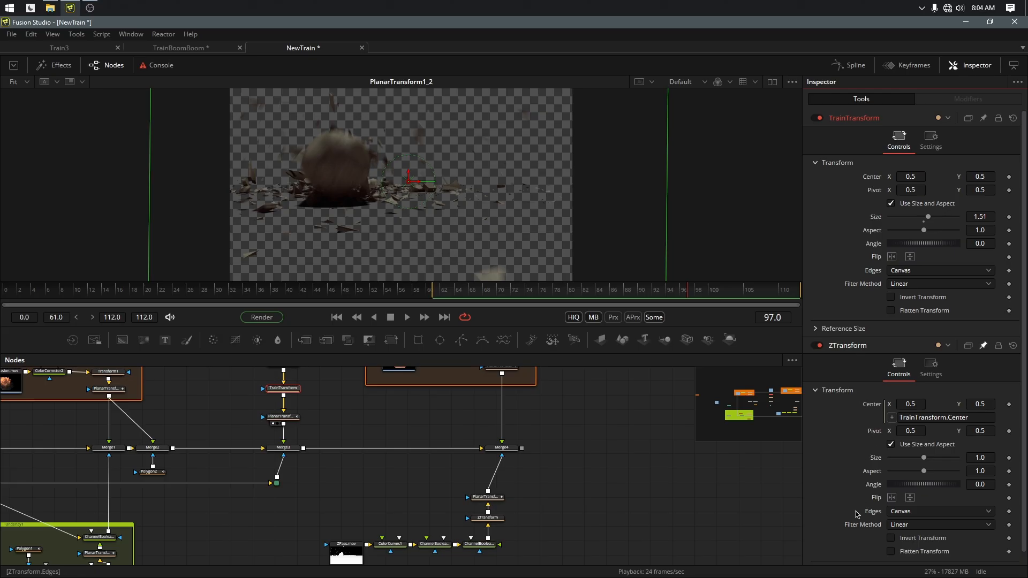
right_click(875, 460)
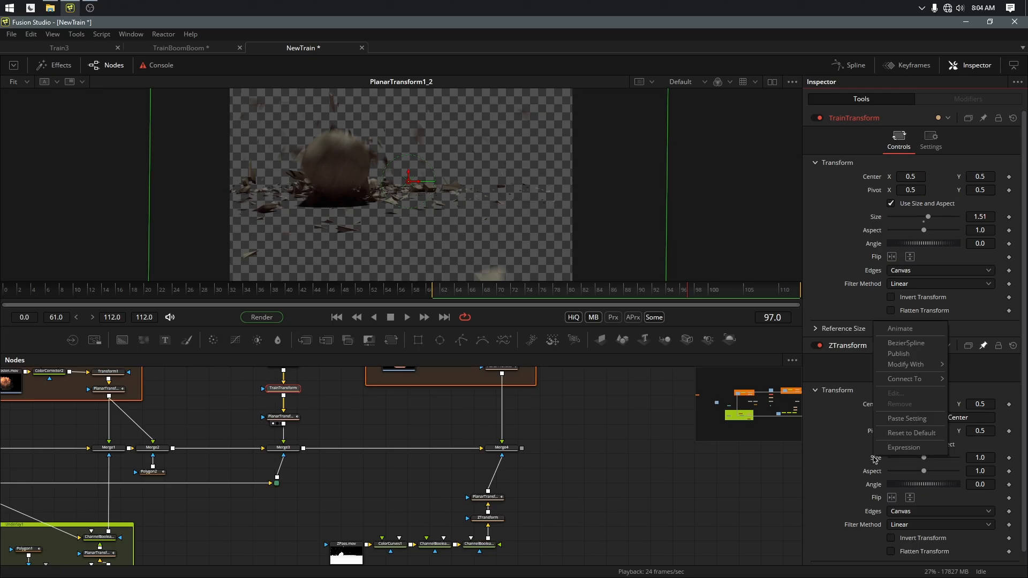
click(903, 447)
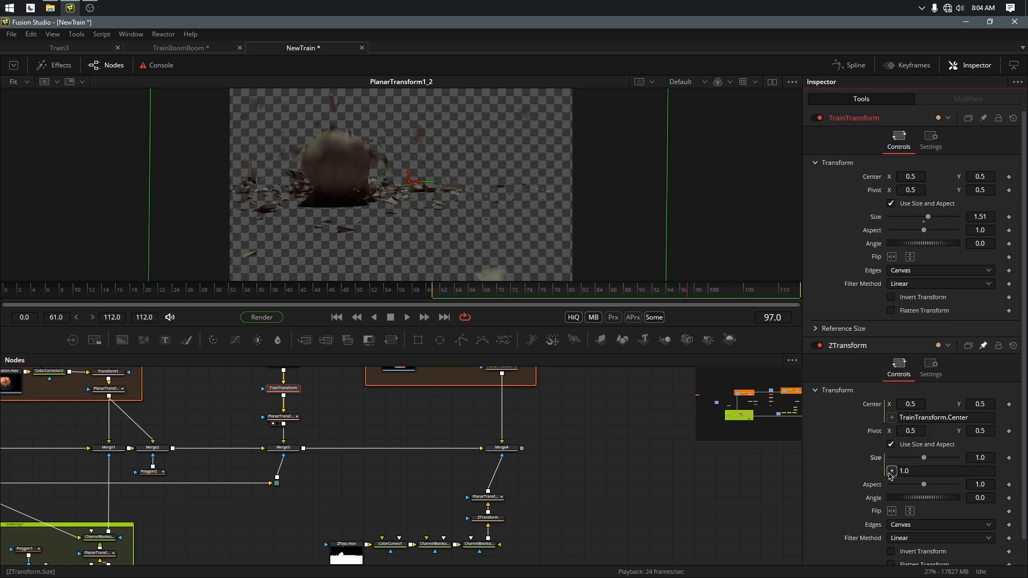
drag(891, 471, 876, 219)
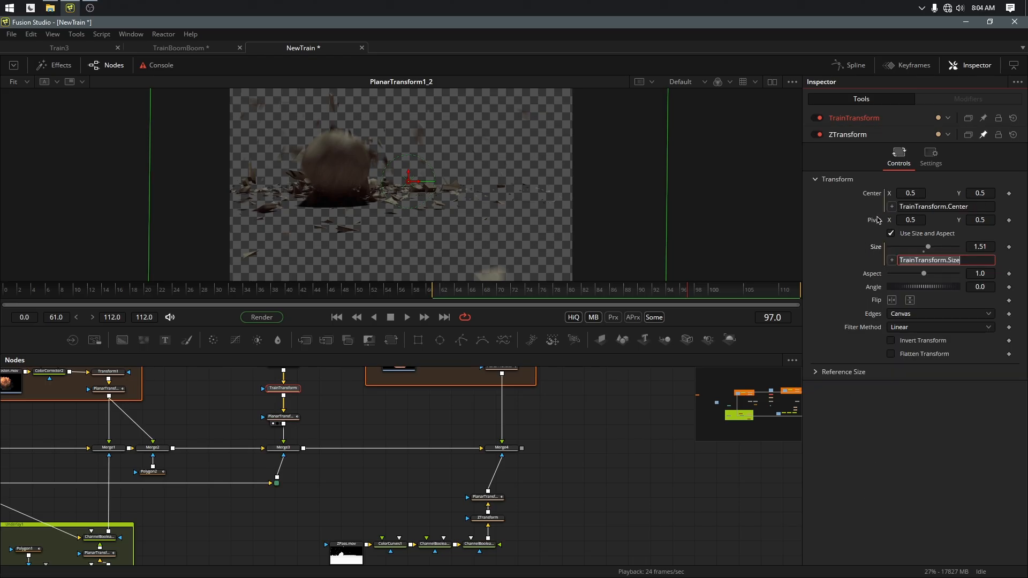
click(853, 122)
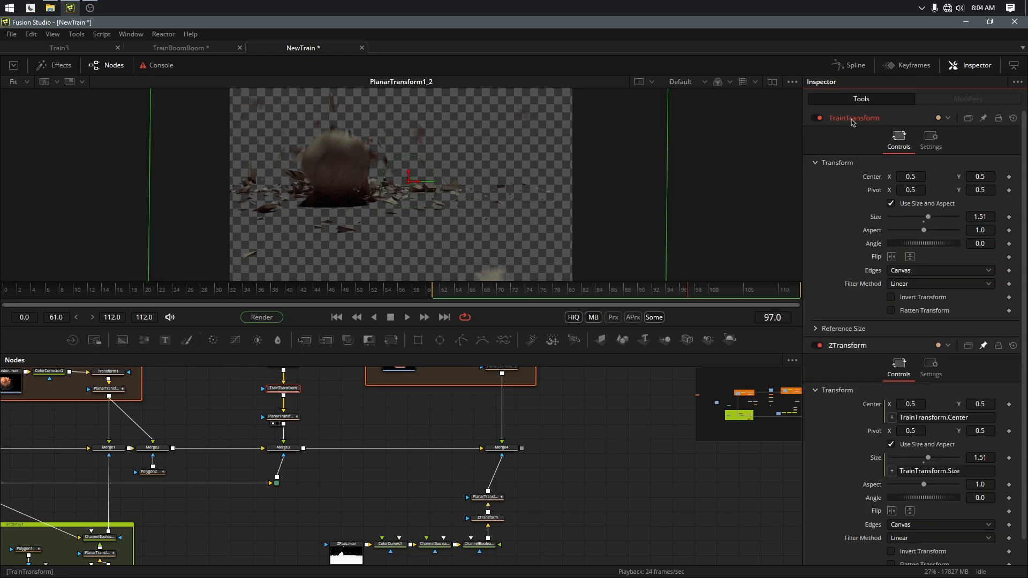
Step: Test the linked transforms by moving TrainTransform's center and raising its size to 2.59, undoing each change
drag(364, 439, 375, 460)
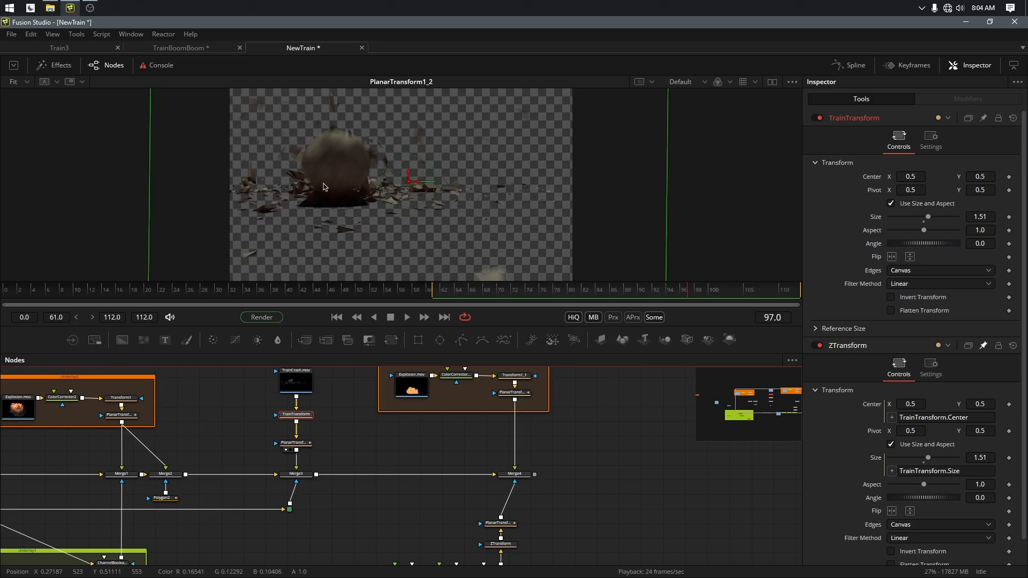
click(408, 182)
drag(408, 182, 426, 200)
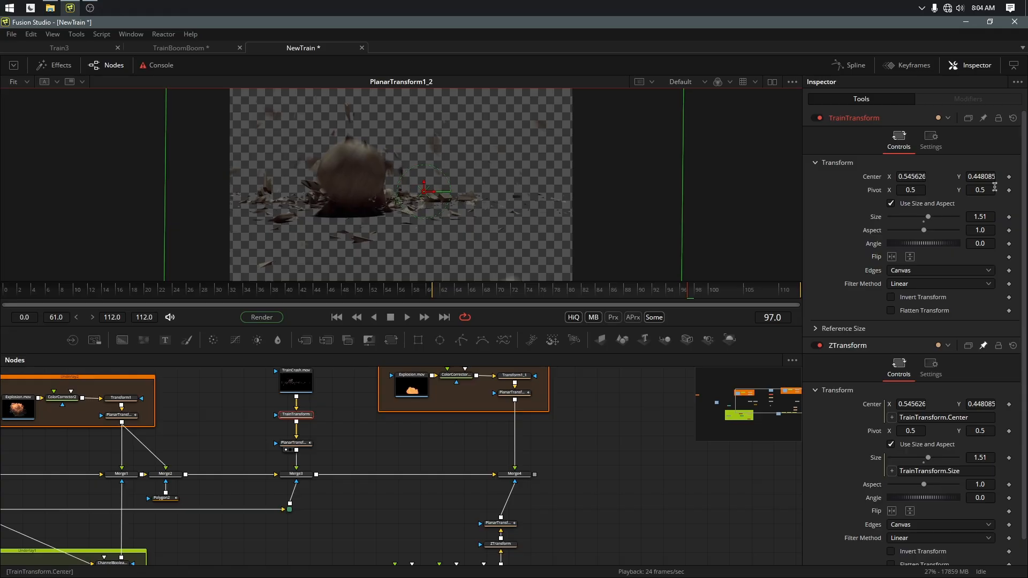
key(ctrl+z)
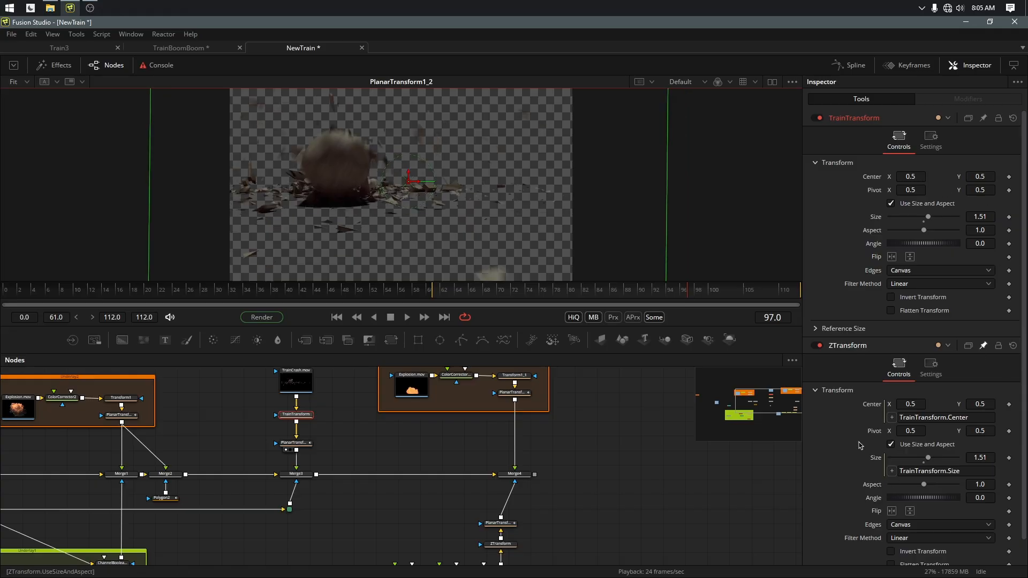
drag(928, 217, 937, 216)
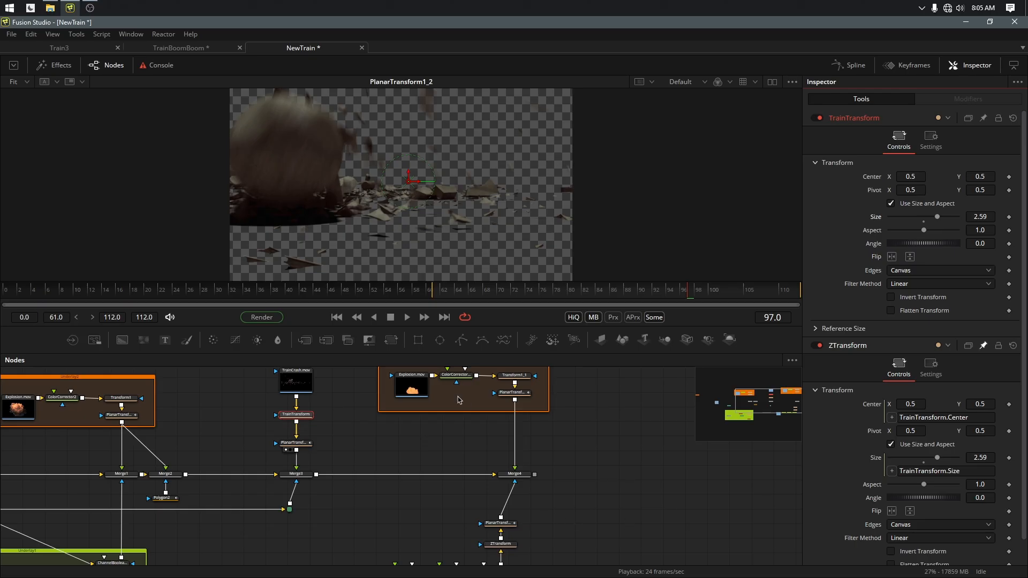
key(ctrl+z)
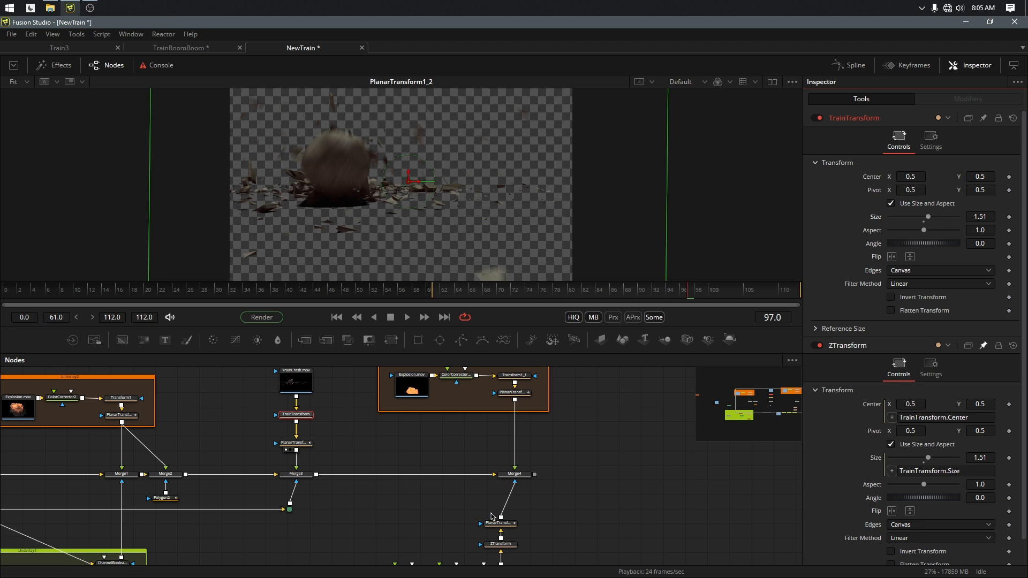
Step: View Merge4 and scrub from frame 97 to 108 to check how the matte places the explosion behind the train
click(515, 474)
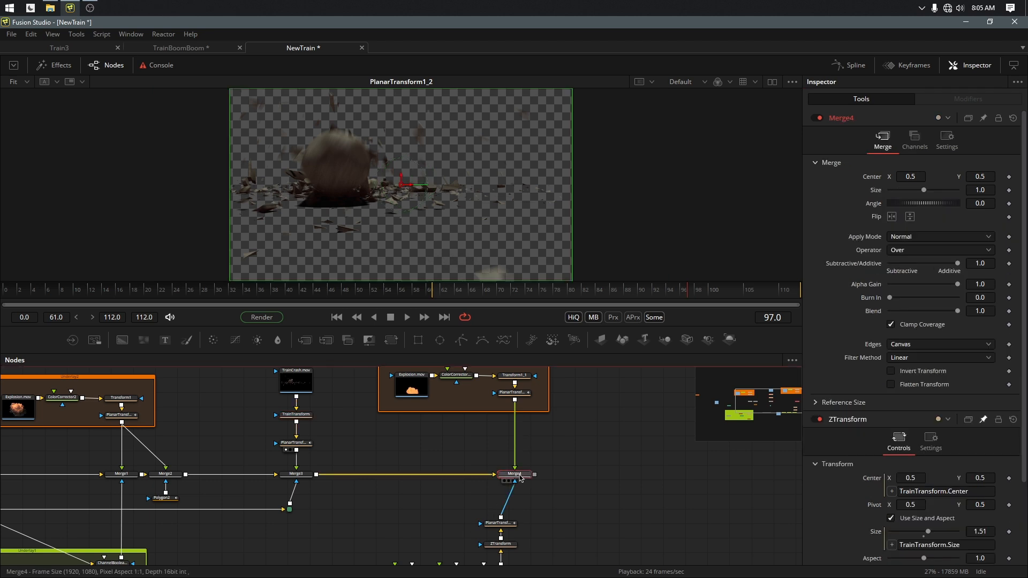
key(1)
drag(681, 295, 701, 305)
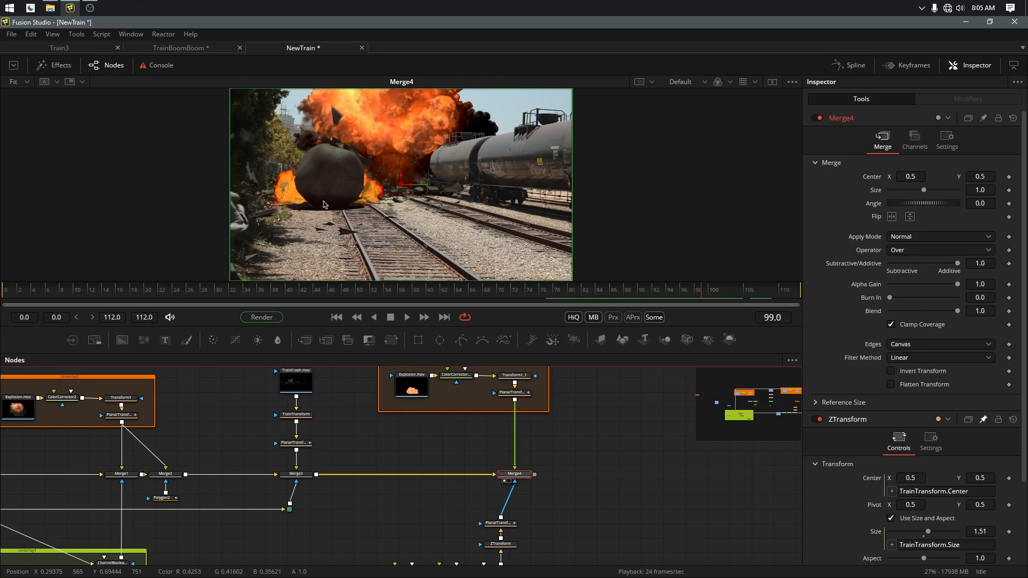
drag(706, 292, 767, 285)
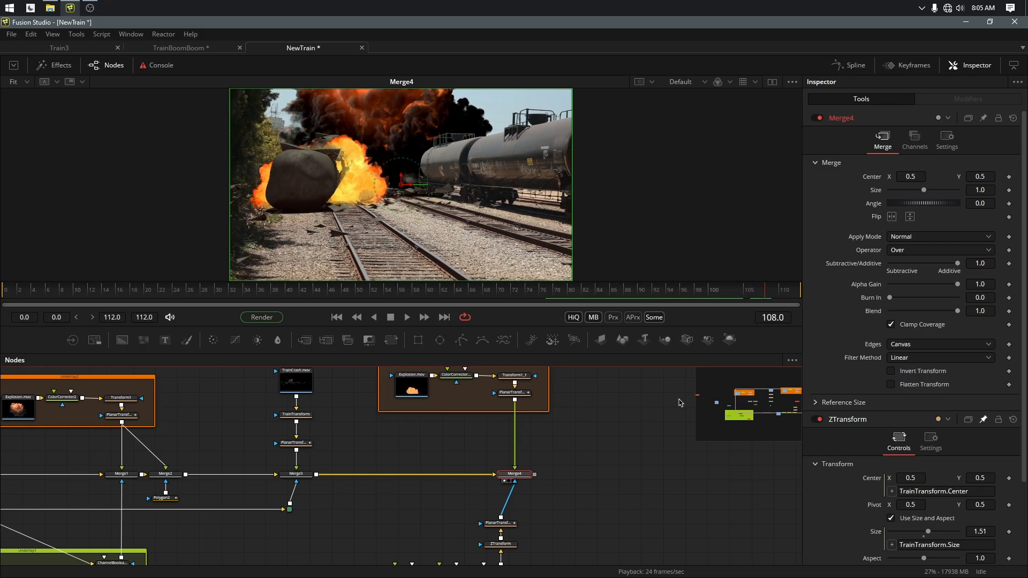
Step: Add a Blur node after the ZPass chain's planar transform, set its blur size to 4.7, and scrub the composite to check the matte edges
drag(605, 523, 594, 420)
click(488, 428)
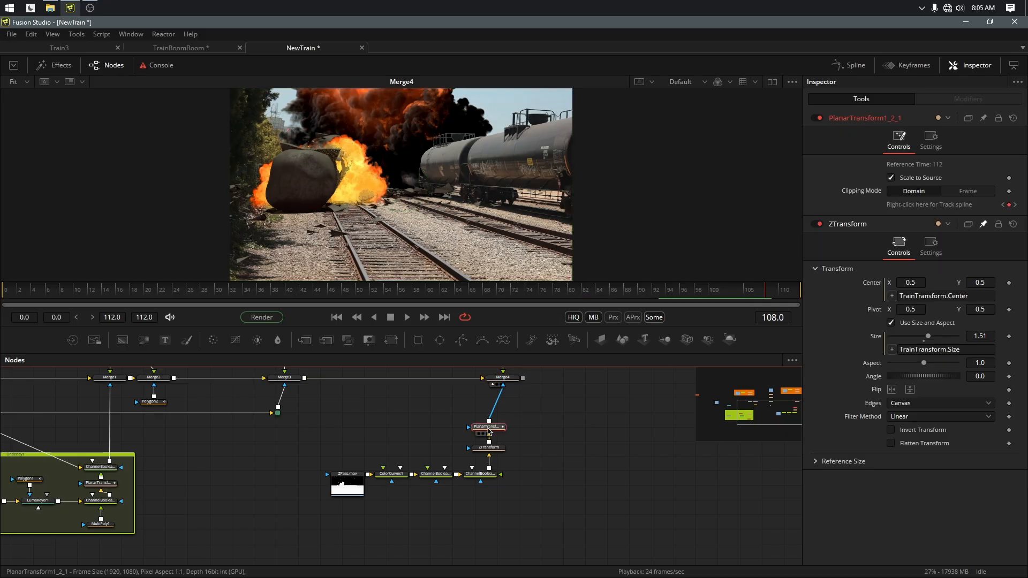
key(b)
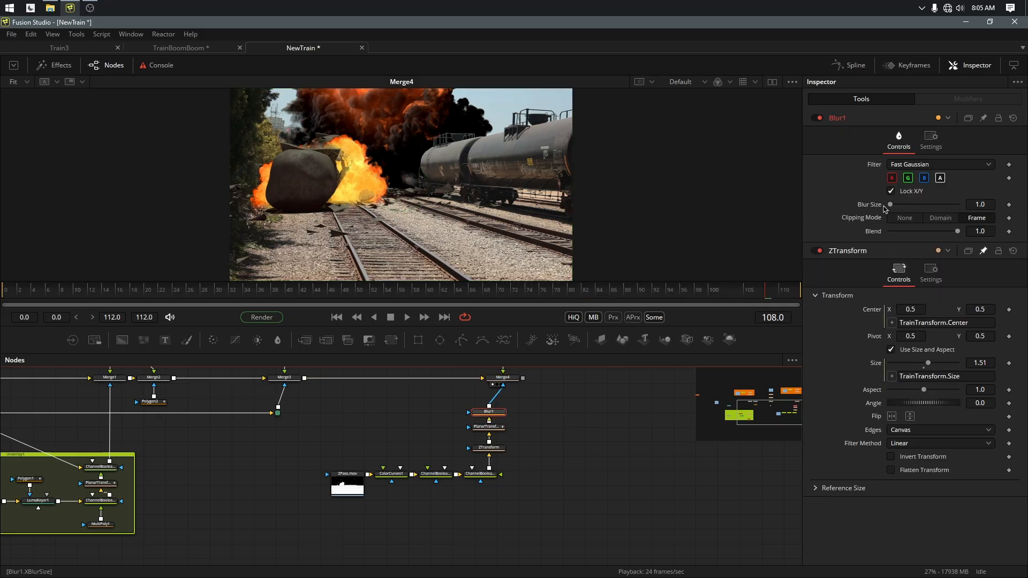
drag(891, 206, 894, 206)
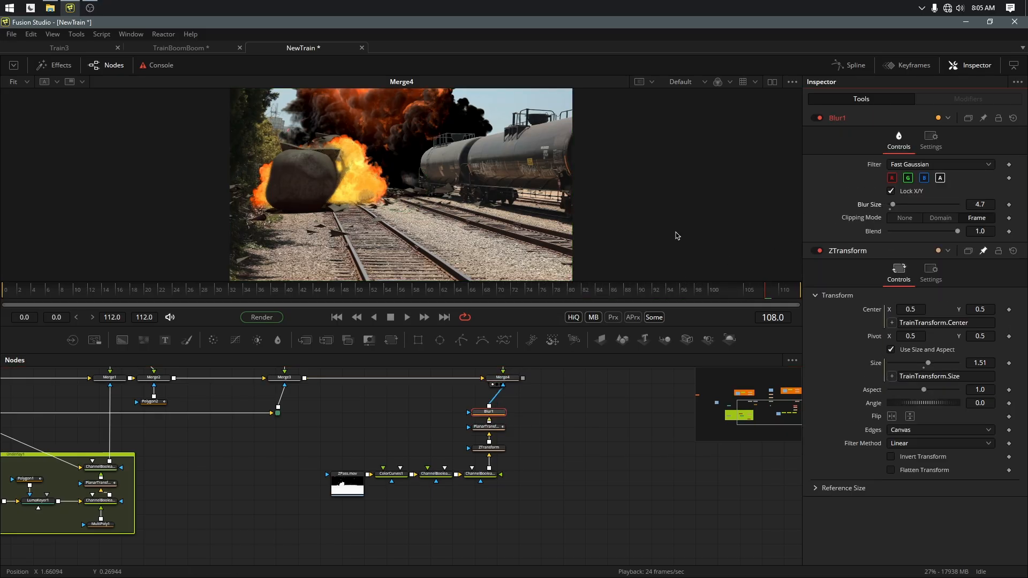
drag(725, 291, 612, 297)
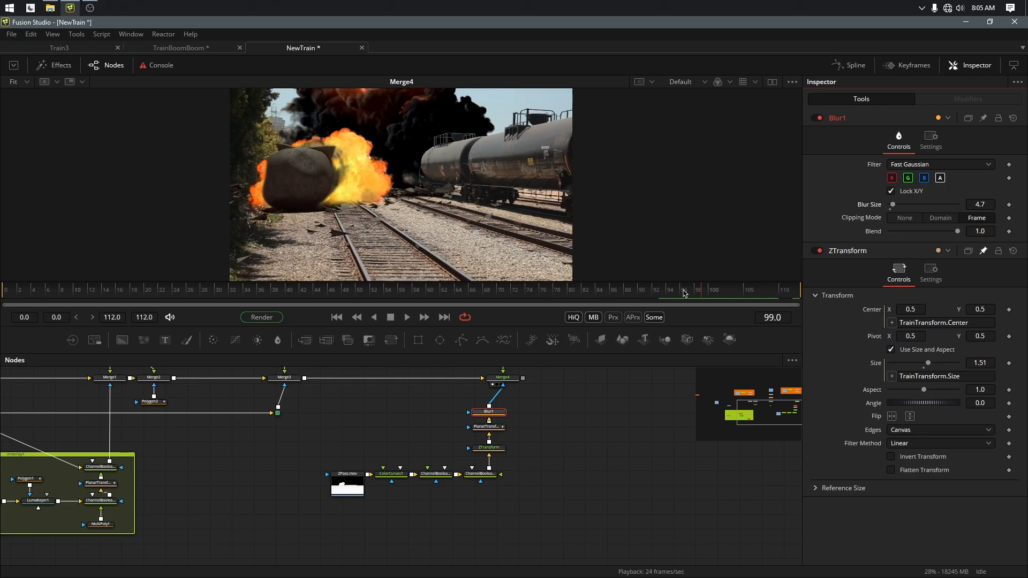
Step: Select the whole ZPass matte chain, from ZPass.mov to the Blur node, and move it down so it lines up beneath Merge4
drag(311, 398, 592, 554)
drag(310, 402, 600, 541)
drag(498, 417, 511, 456)
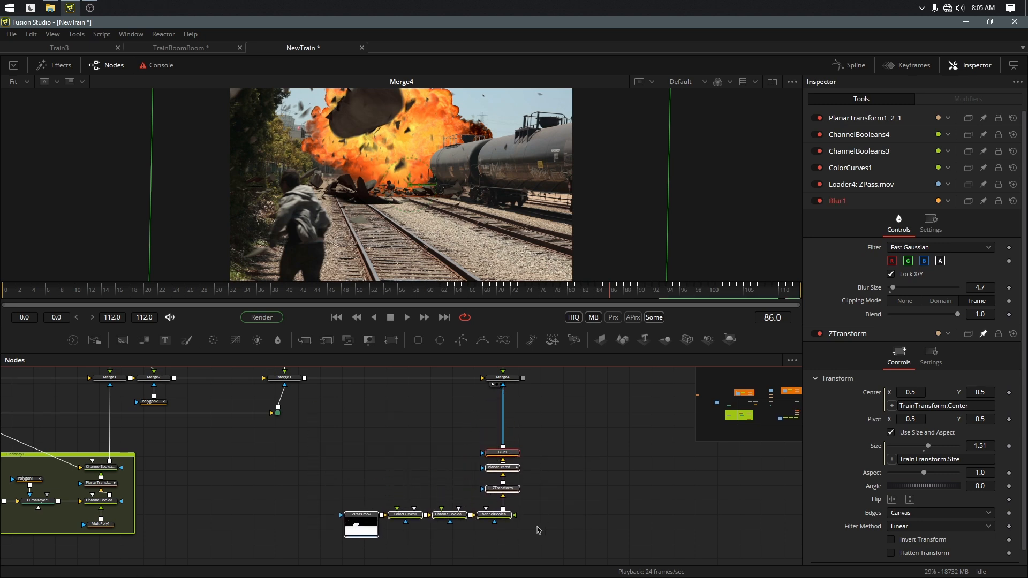
Step: Place a lime-coloured Underlay behind the ZPass matte chain and unpin ZTransform's controls
key(shift+space)
text(un)
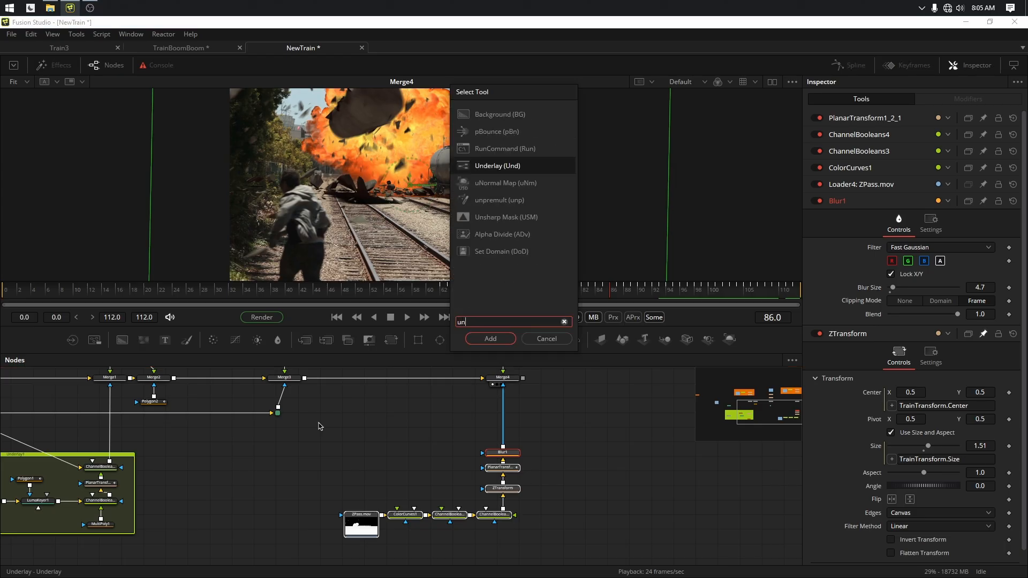
key(Return)
click(1013, 117)
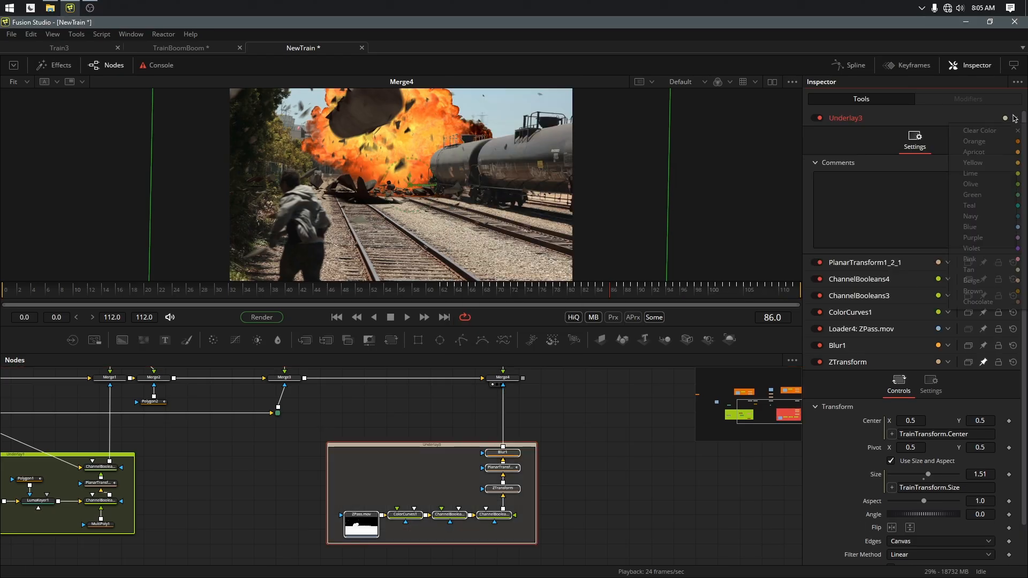
click(970, 173)
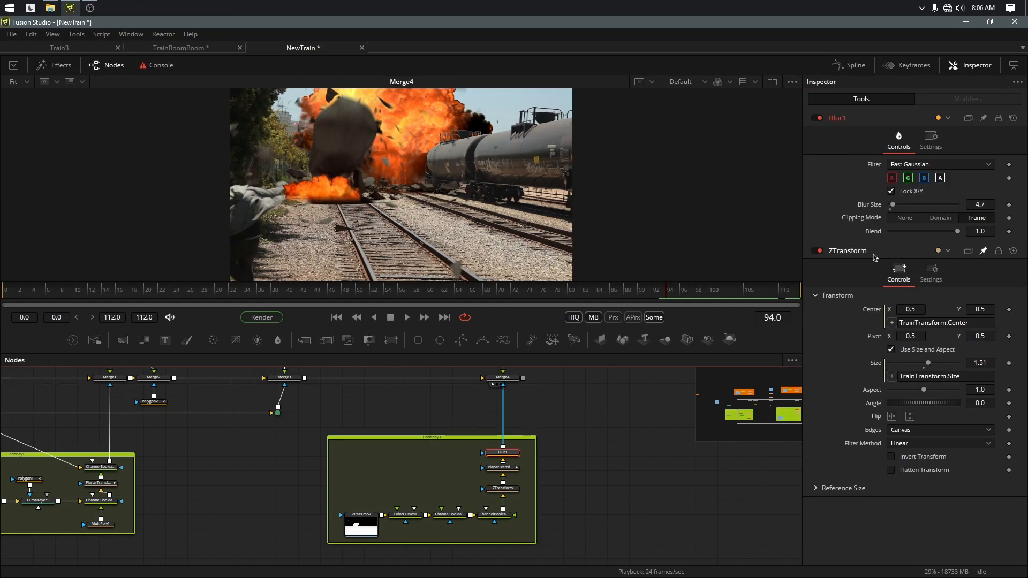
click(984, 251)
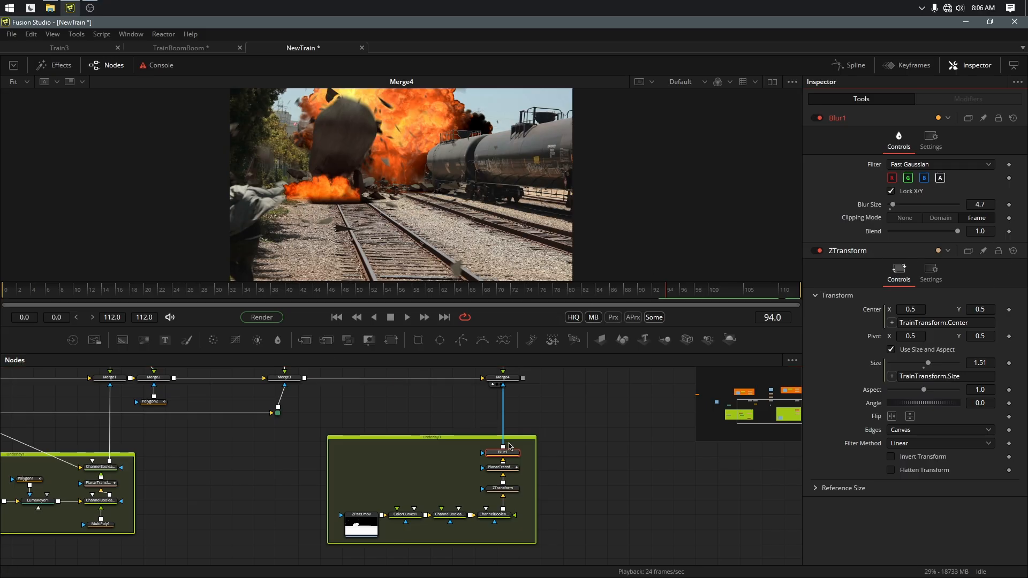
Step: Play the Merge4 composite from the first frame to review the shot
click(508, 470)
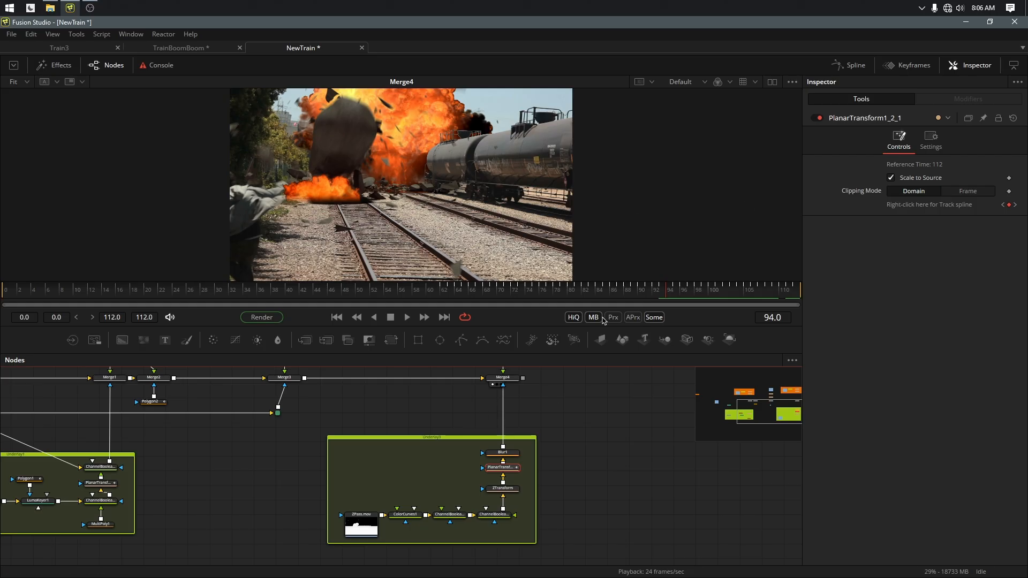
click(542, 297)
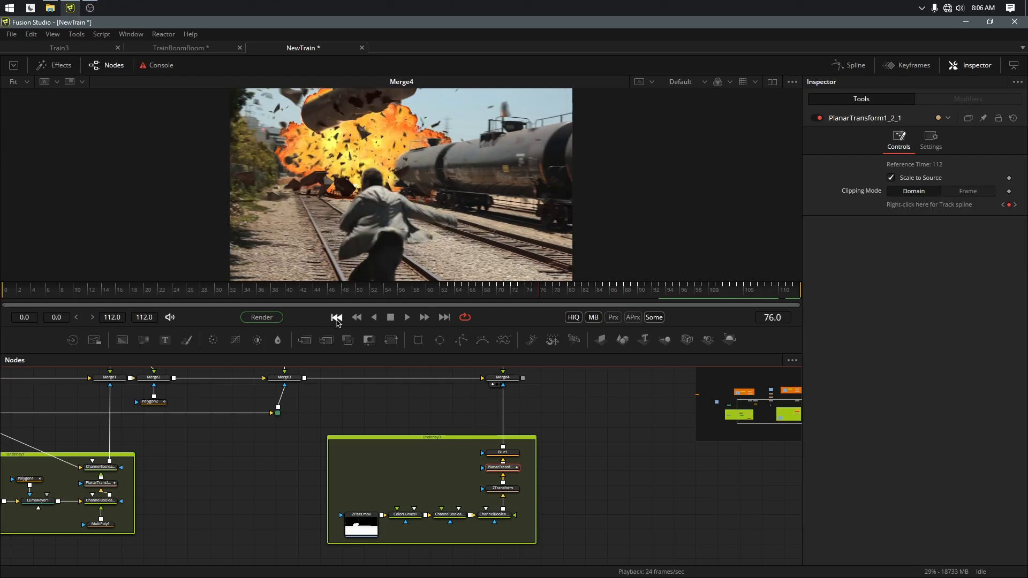
click(343, 319)
click(407, 318)
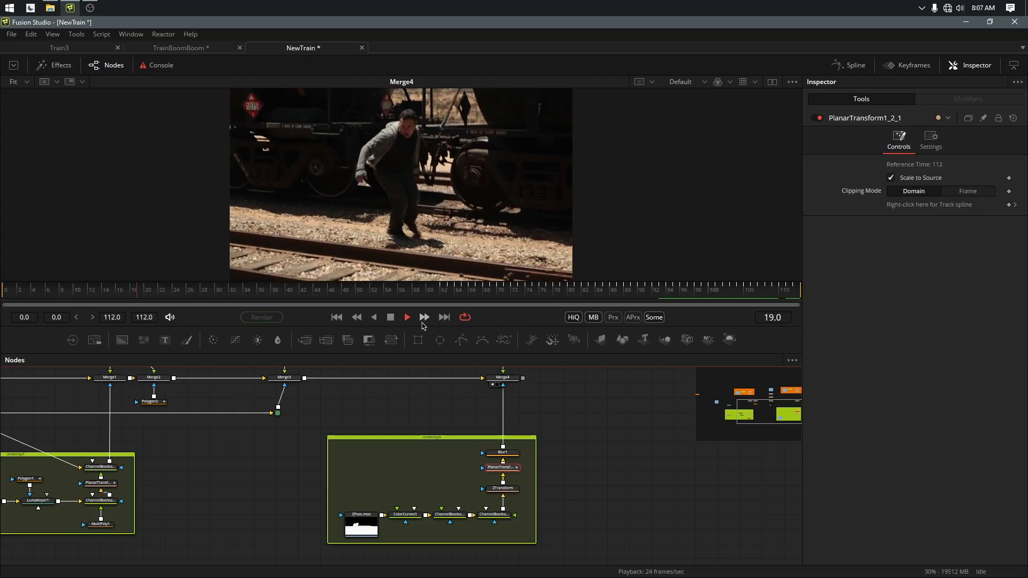
click(390, 318)
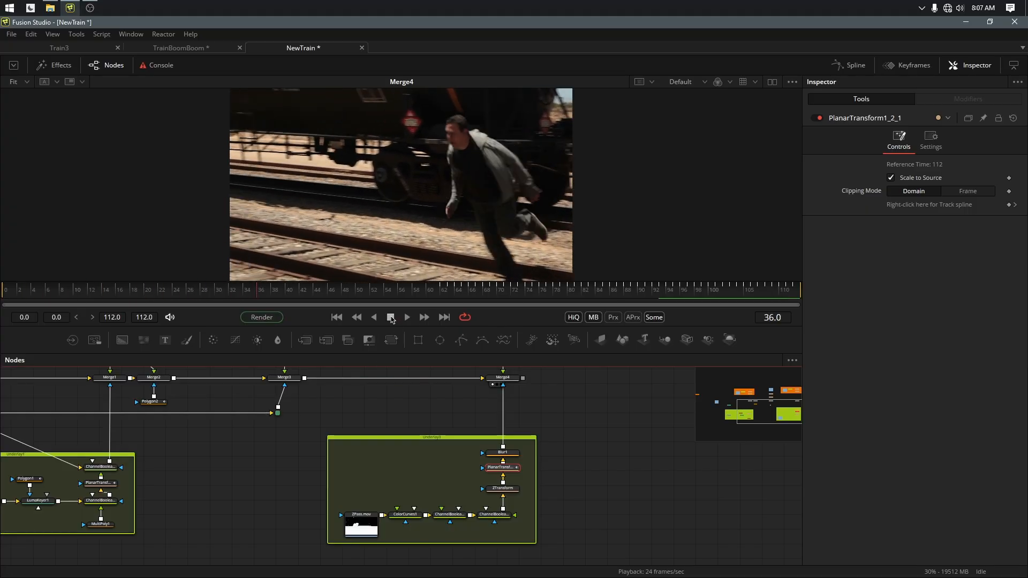
Step: Bring the Debris.mov footage into the node graph to the right of the second explosion's group
scroll(548, 412, down, 4)
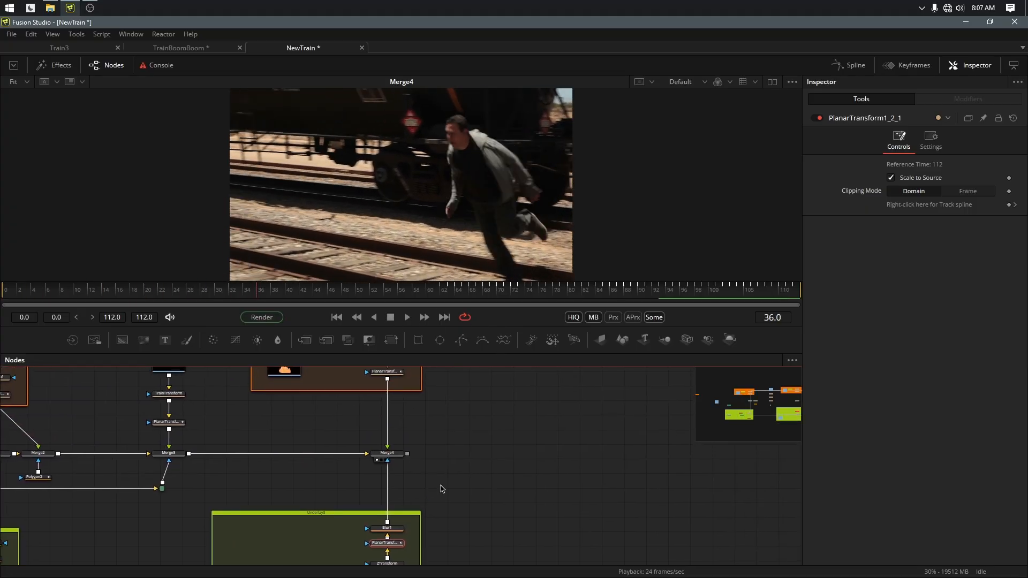
drag(593, 407, 543, 402)
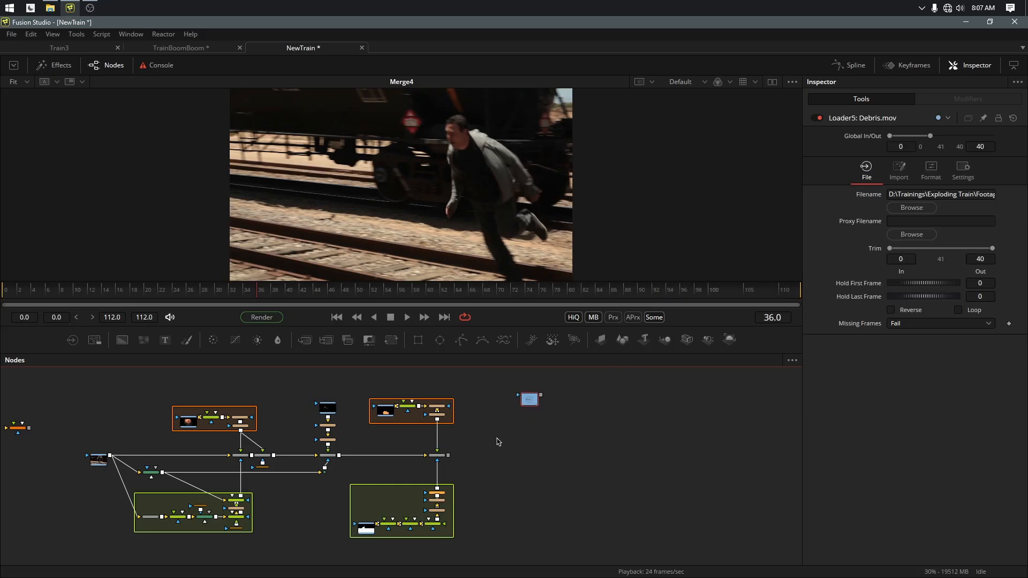
scroll(481, 435, up, 3)
Step: Attach a copy of the second explosion's PlanarTransform to Debris.mov and merge the tracked debris over Merge4's output
click(396, 400)
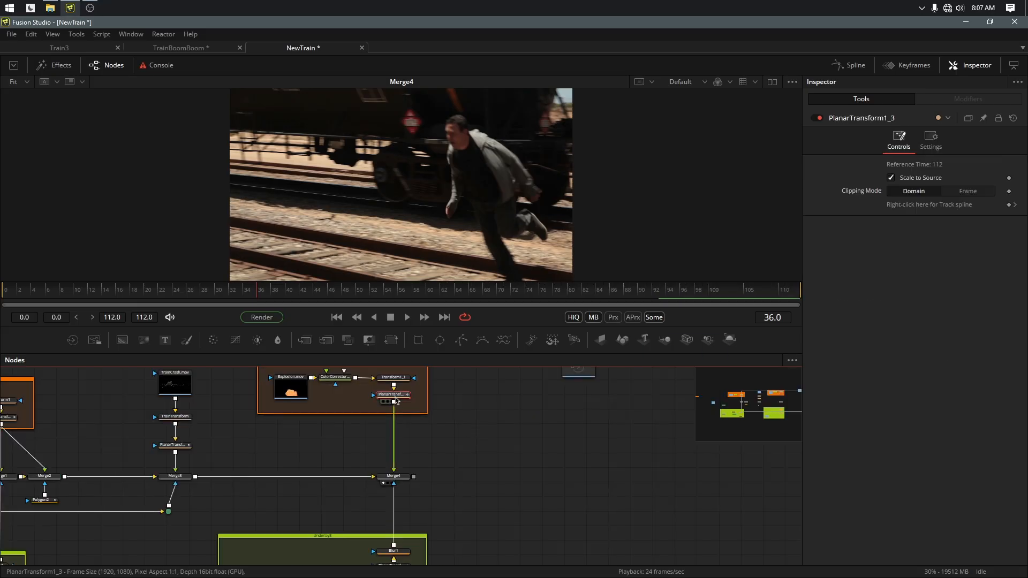
click(579, 374)
scroll(579, 376, up, 2)
key(ctrl+v)
drag(631, 389, 592, 445)
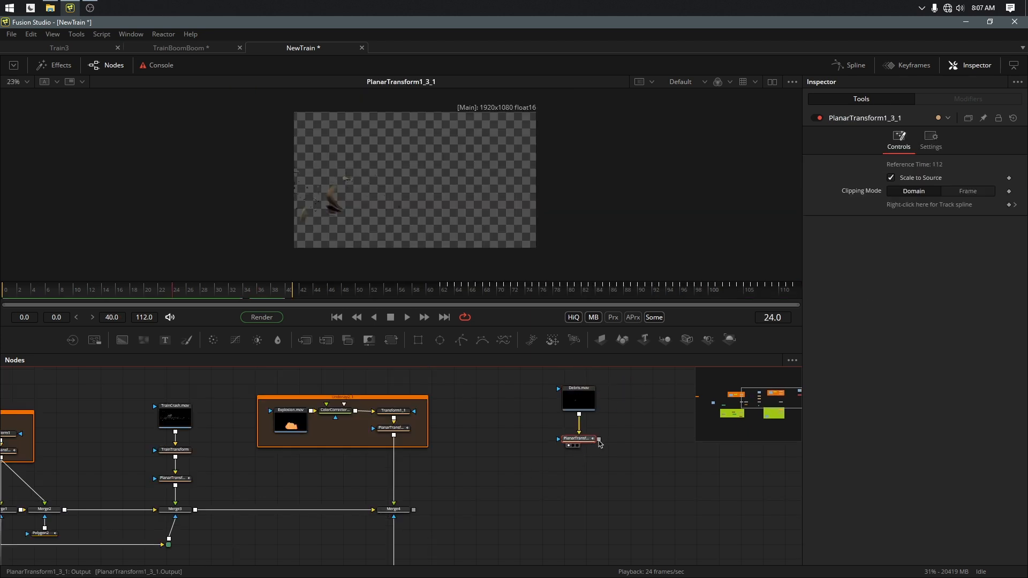
drag(599, 440, 414, 511)
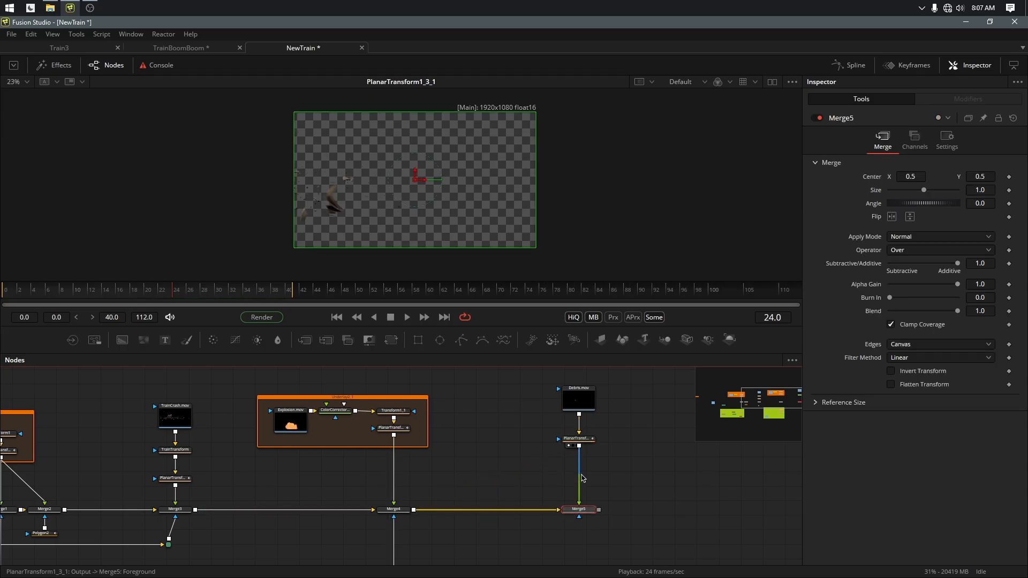
Step: View Merge4 at frame 95 to time the debris and set Debris.mov's global range to frames 90–112
click(578, 406)
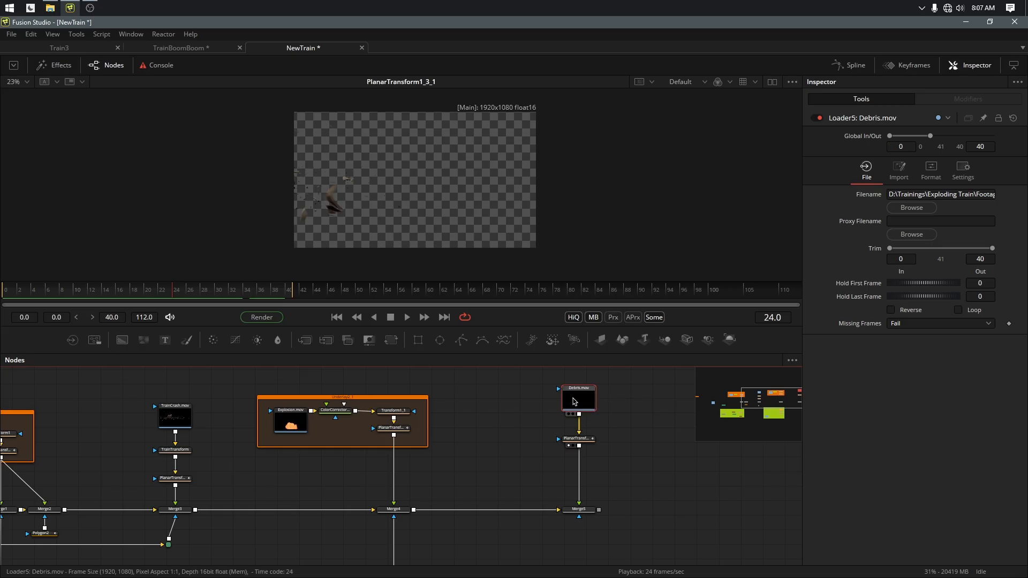
click(402, 515)
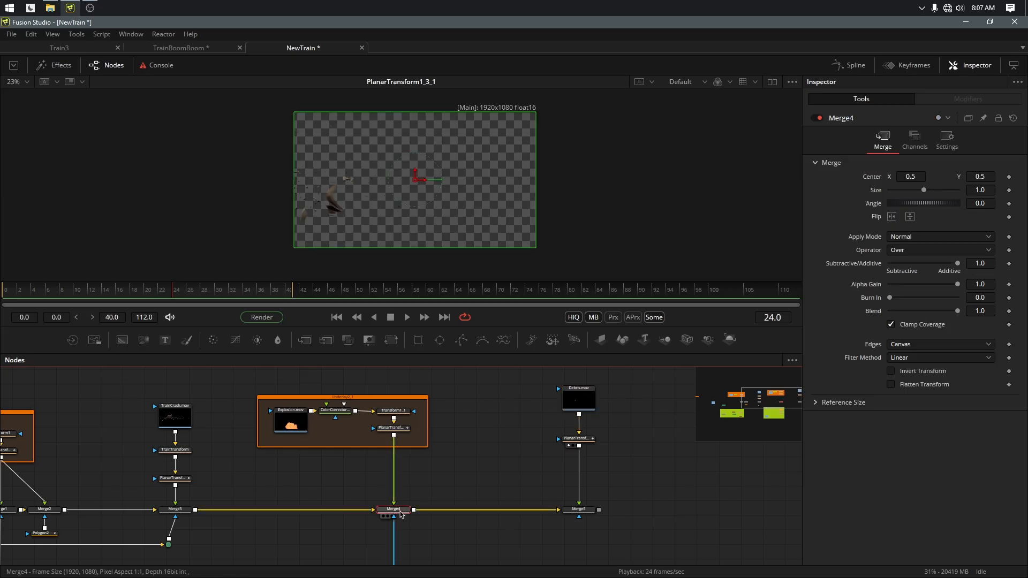
key(1)
click(459, 292)
drag(459, 295, 672, 299)
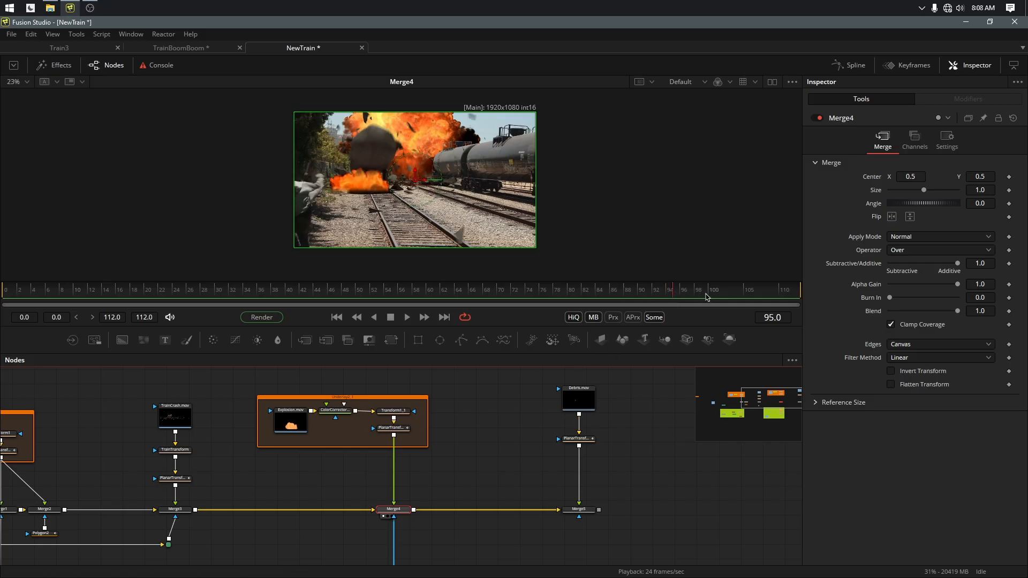
click(584, 411)
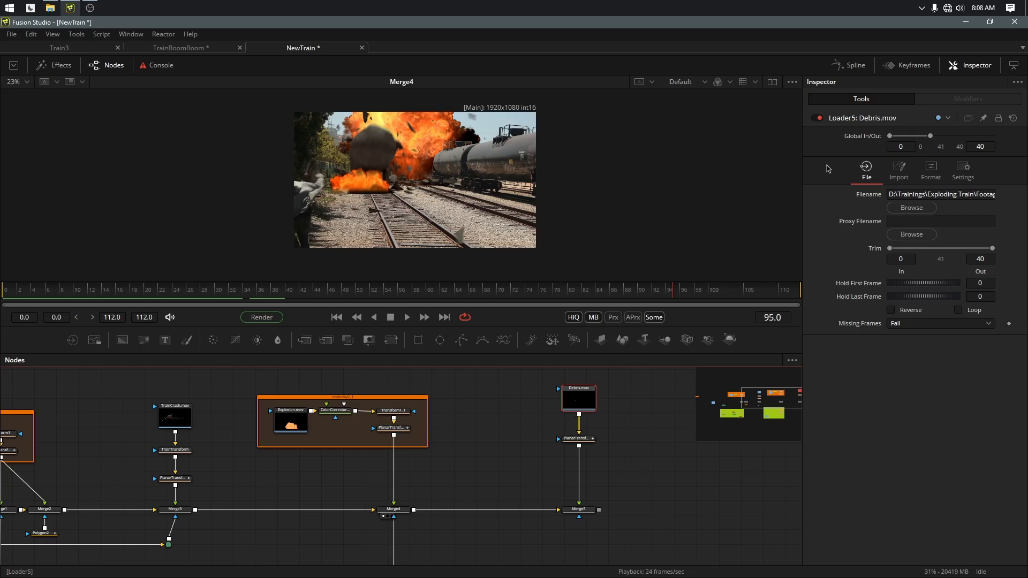
drag(930, 137, 982, 137)
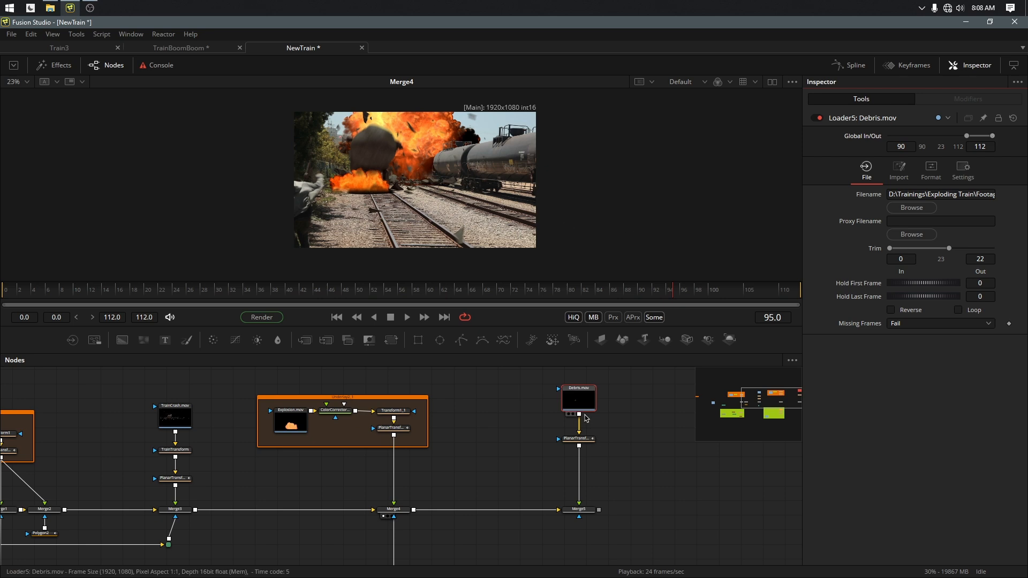
Step: View the Debris.mov footage, set its trim-in point to frame 4, and shift its global start to frame 95
click(571, 414)
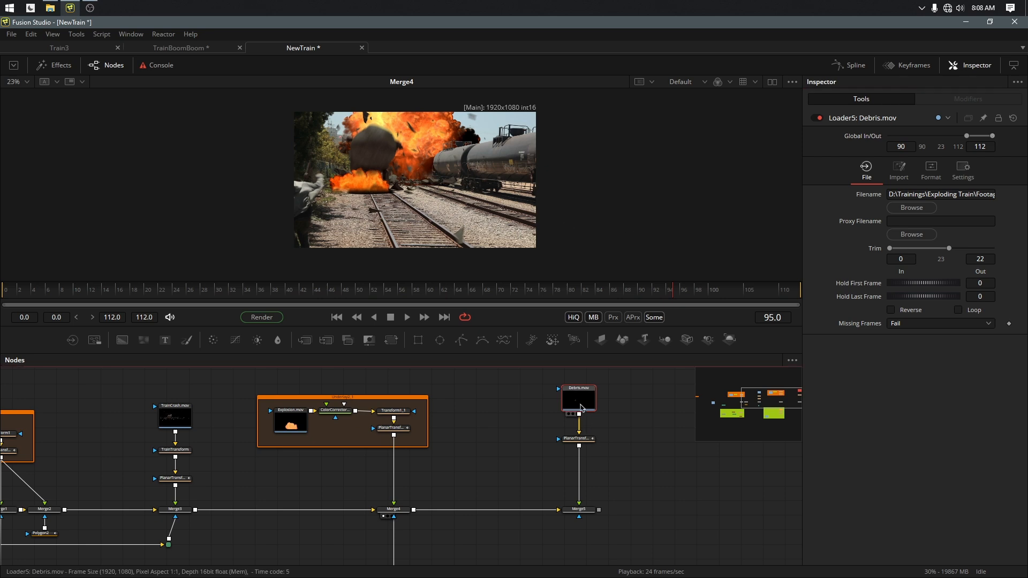
drag(618, 298, 667, 294)
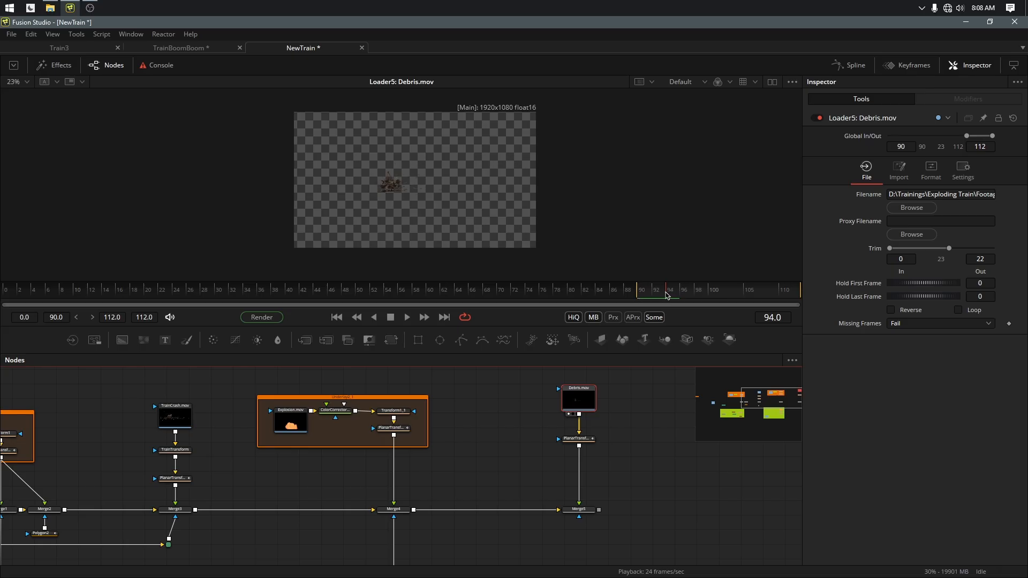
drag(666, 295, 653, 297)
drag(890, 251, 902, 251)
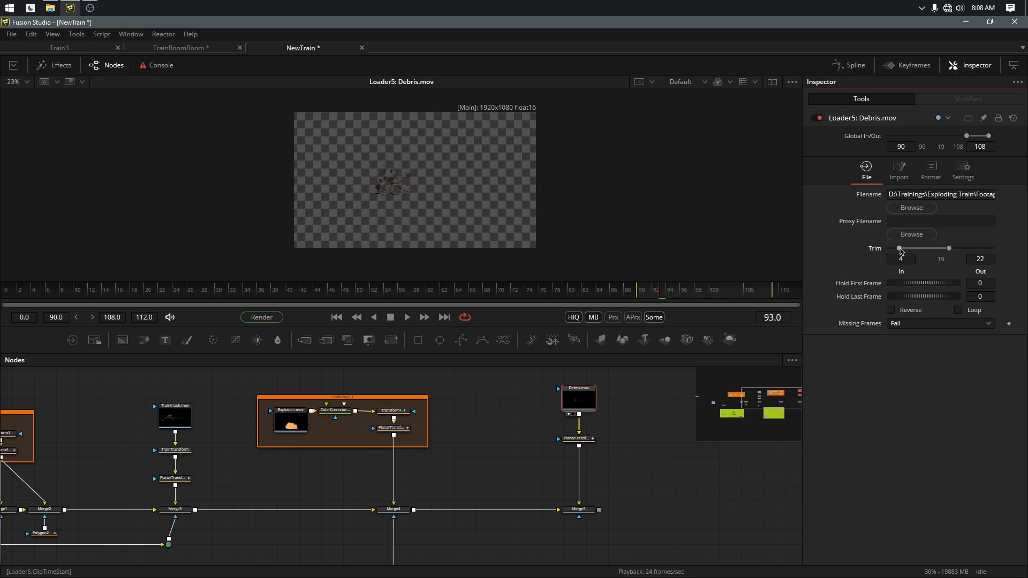
drag(977, 138, 992, 137)
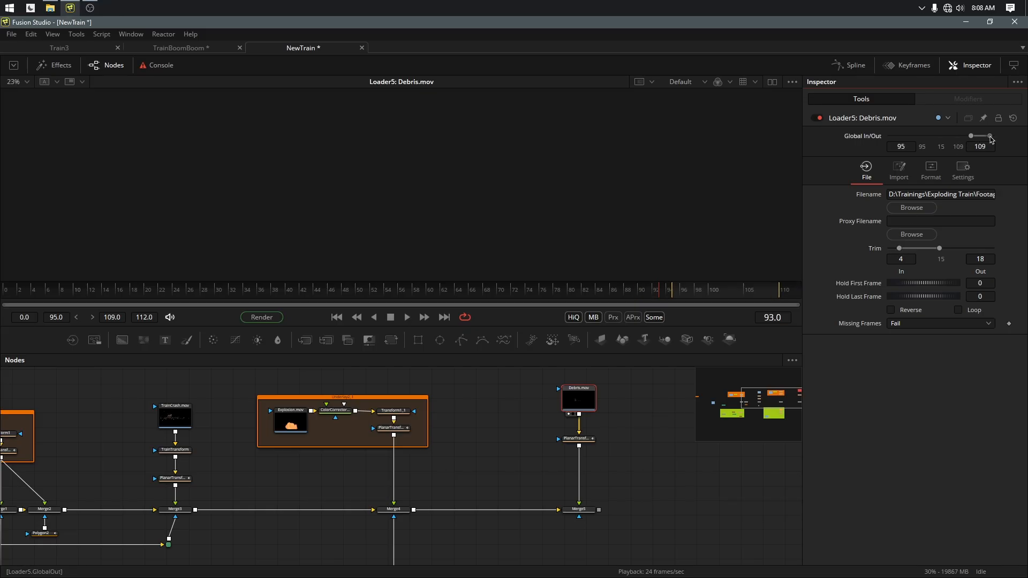
Step: View Merge5 and scrub to frame 103 to check the debris timing in the composite
click(588, 513)
key(1)
drag(629, 298, 732, 319)
click(639, 475)
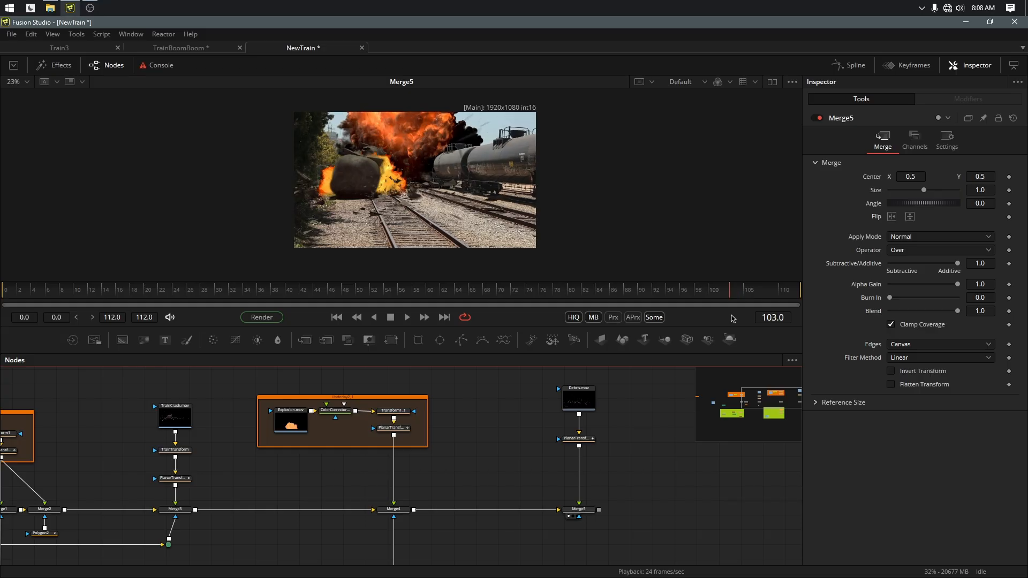
Step: Add a Soft Glow node after Merge5 with threshold 0.803, gain 2.638 and glow size 25.2
click(587, 513)
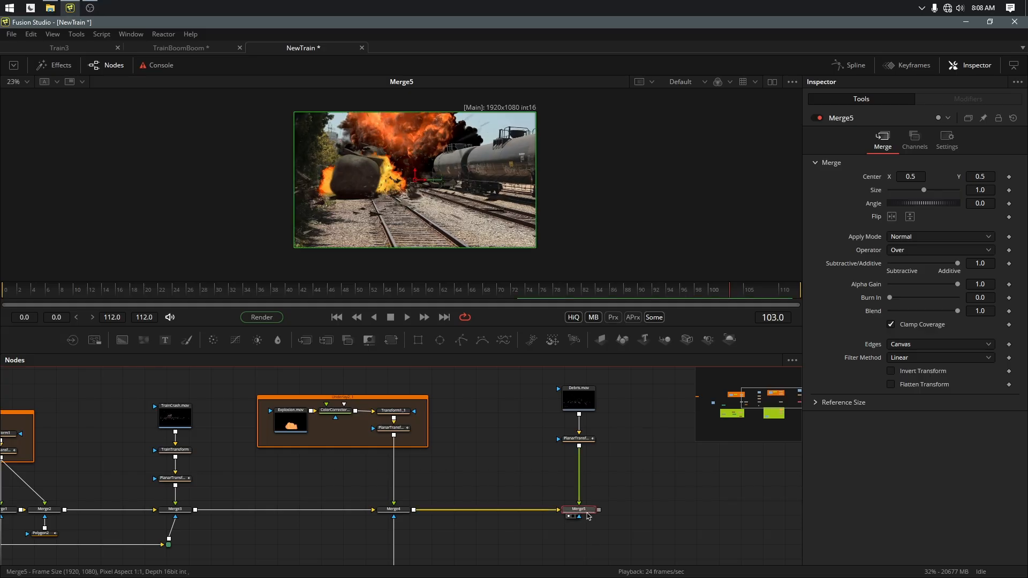
key(shift+space)
text(sof)
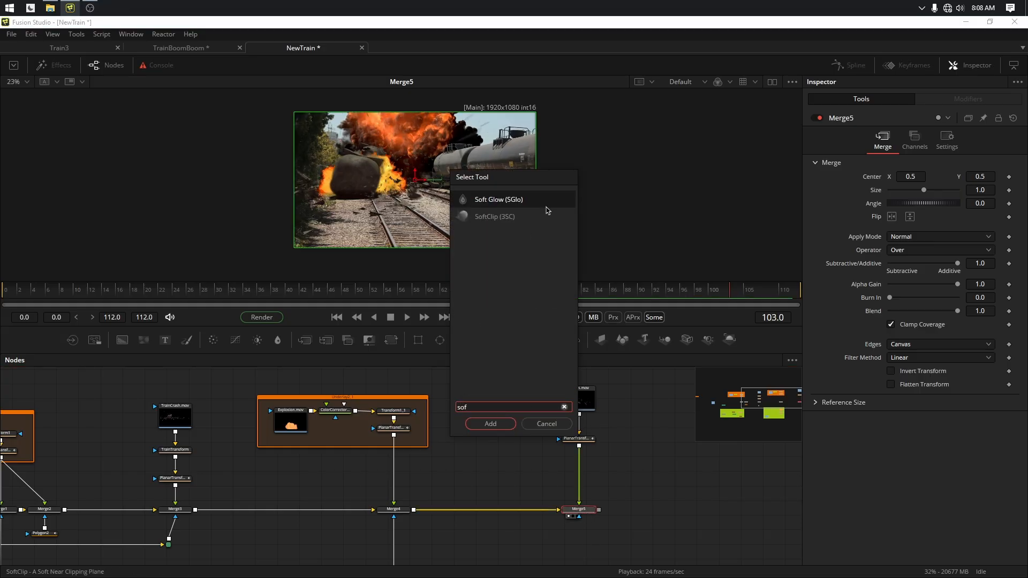
click(491, 423)
drag(585, 530, 669, 515)
key(1)
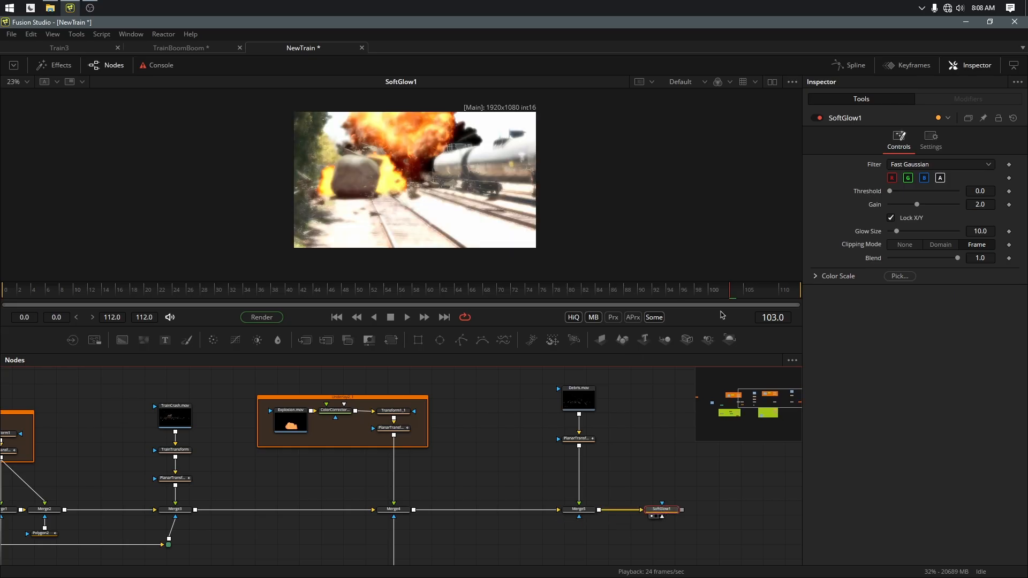
drag(890, 191, 915, 234)
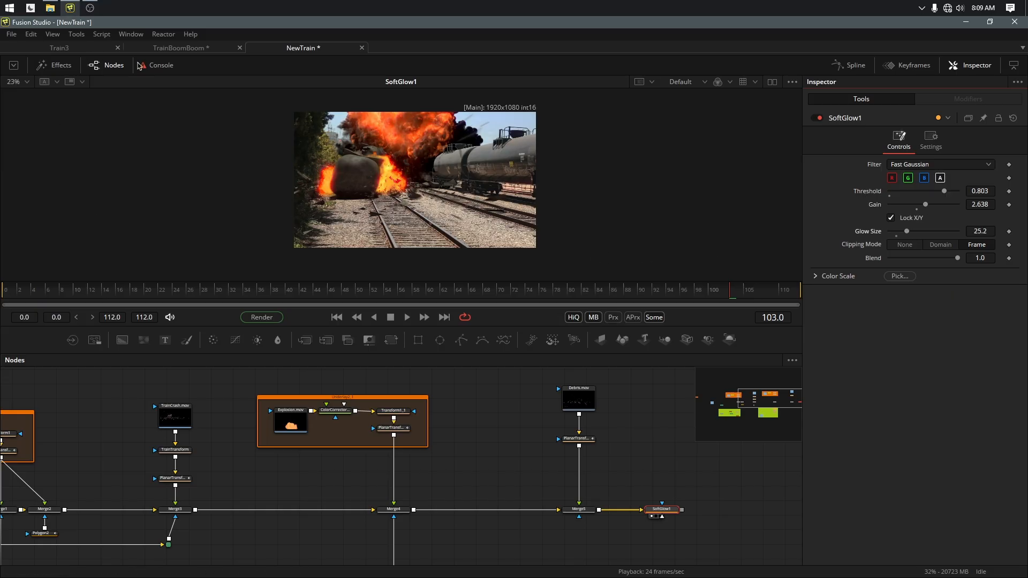
Step: Hide the node graph, fit the SoftGlow1 output to the enlarged viewer, and play the shot to check the glow
click(114, 65)
click(218, 369)
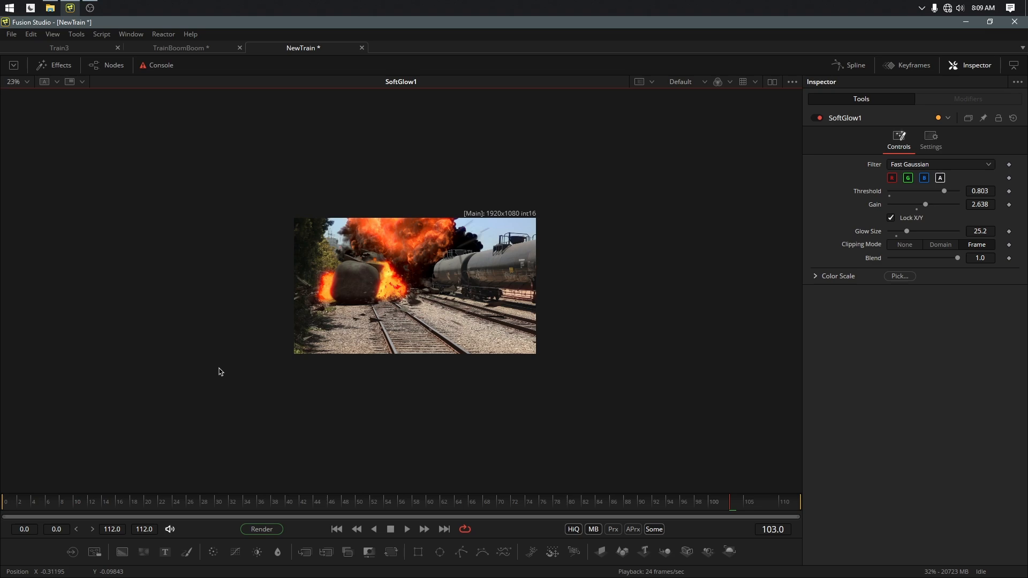
key(ctrl+f)
click(407, 529)
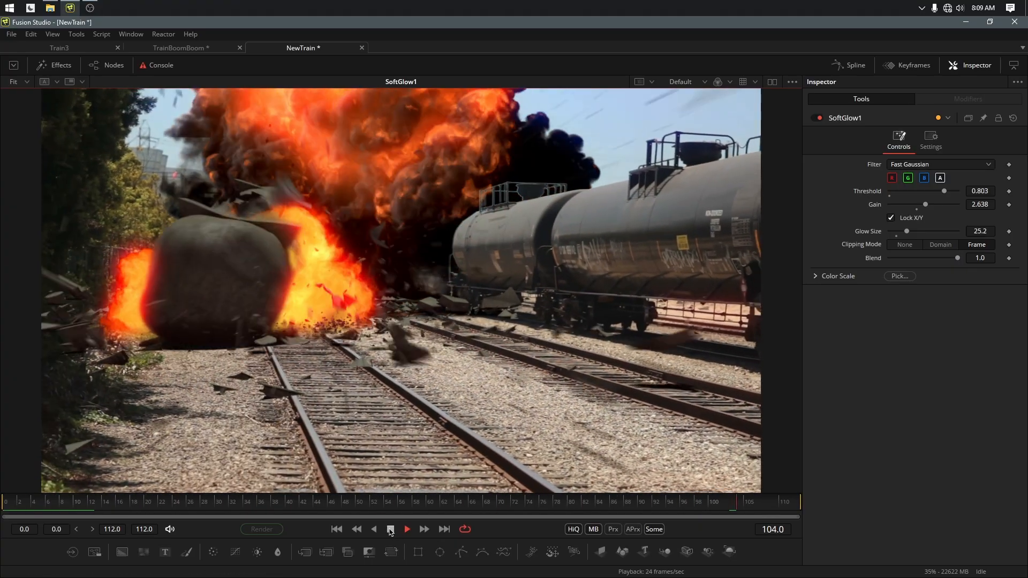
click(390, 530)
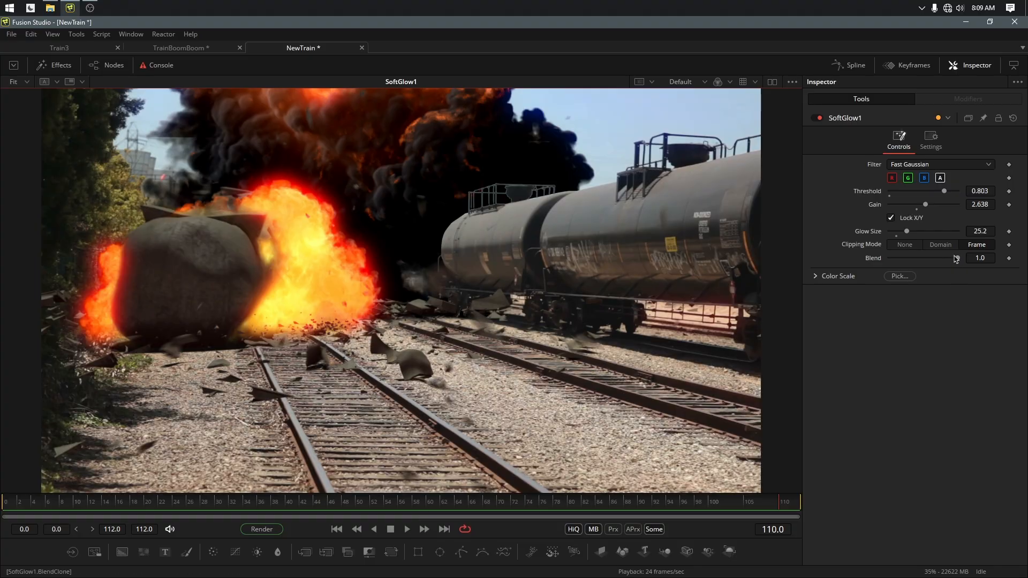
Step: Keyframe the Soft Glow's blend from 0.0 at frame 61 to 1.0 at frame 66, as the explosion comes into view
click(466, 506)
mouse_move(465, 505)
mouse_down()
mouse_move(481, 505)
mouse_move(464, 505)
mouse_up()
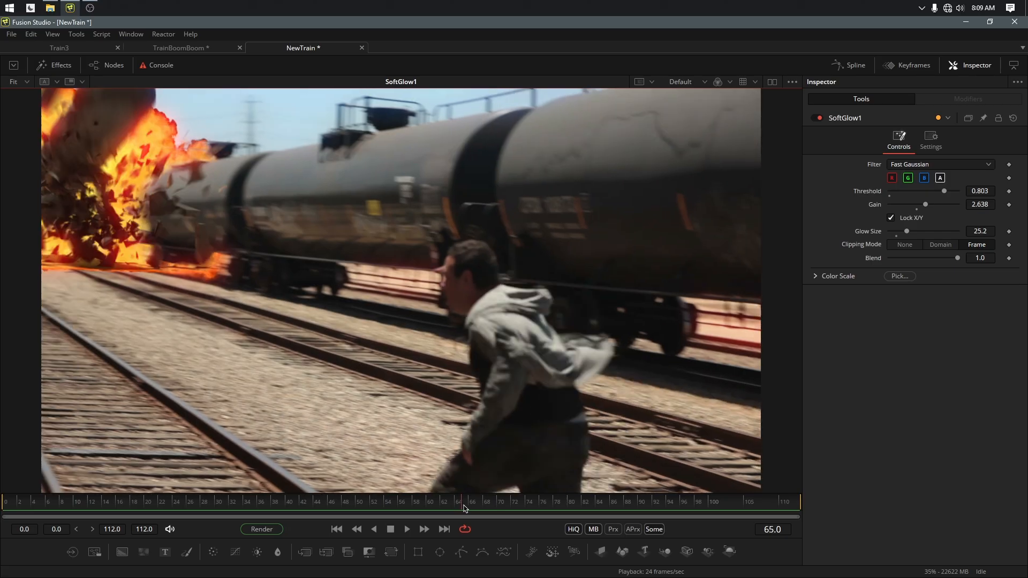
drag(957, 258, 889, 258)
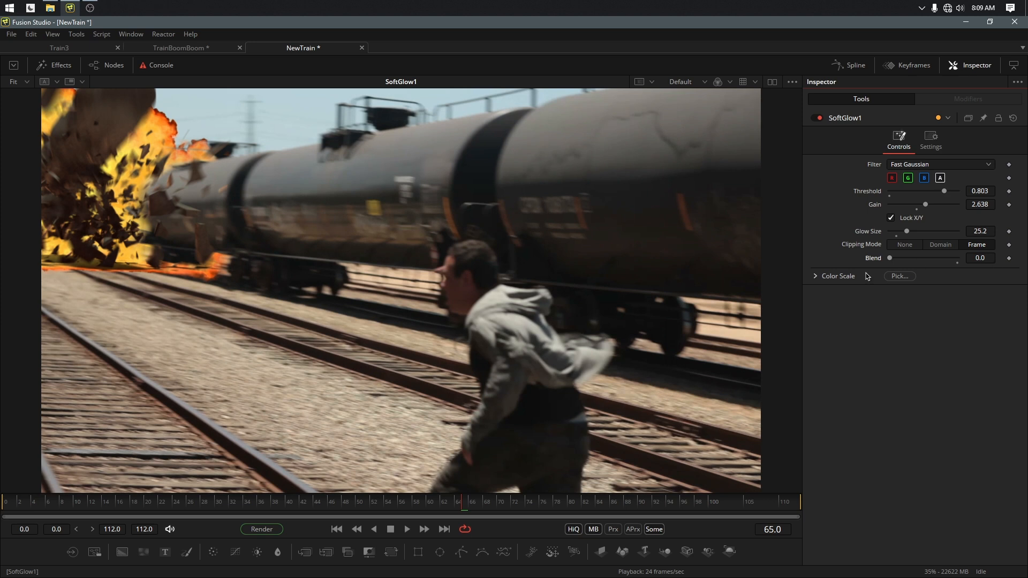
drag(462, 510, 438, 509)
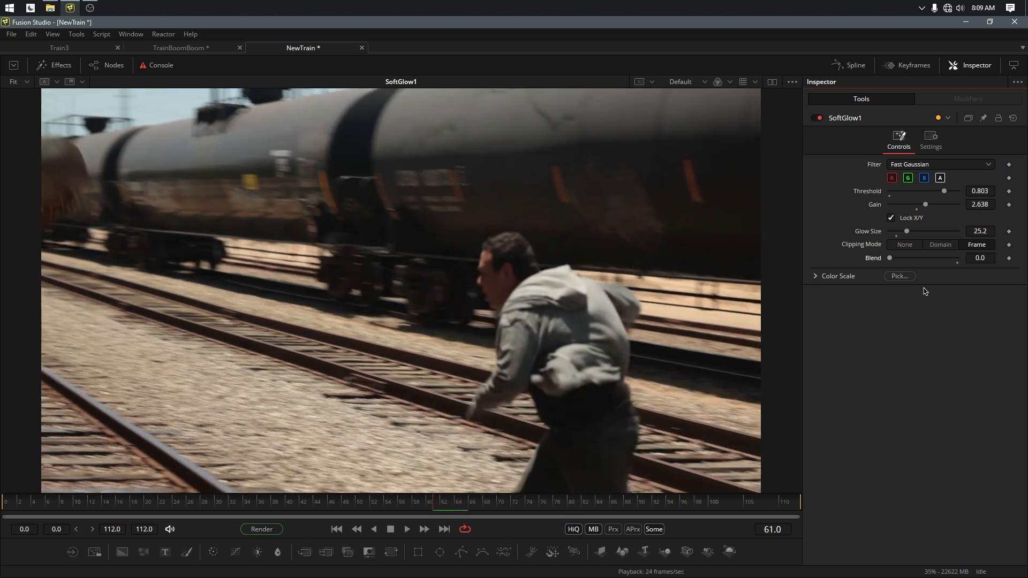
click(1009, 259)
drag(461, 509, 472, 509)
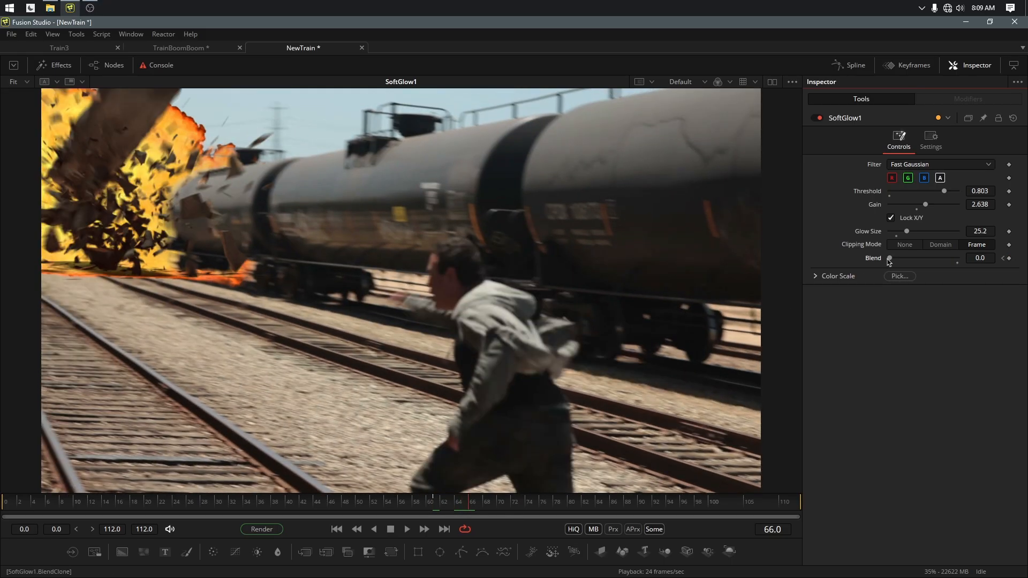
drag(892, 259, 957, 258)
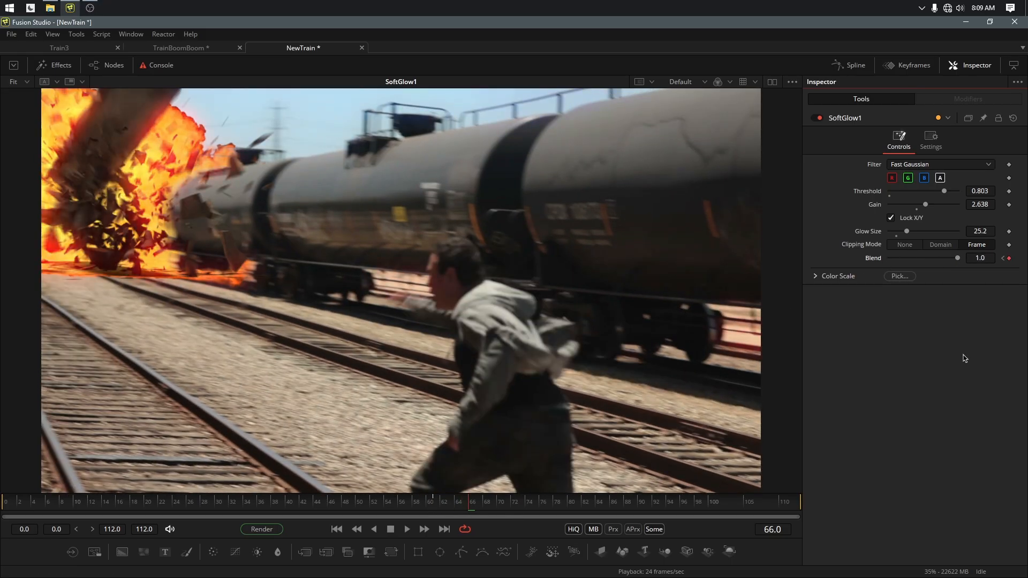
Step: Play the shot from frame 53 to check the glow's fade-in, and stop on frame 99
drag(414, 507, 380, 509)
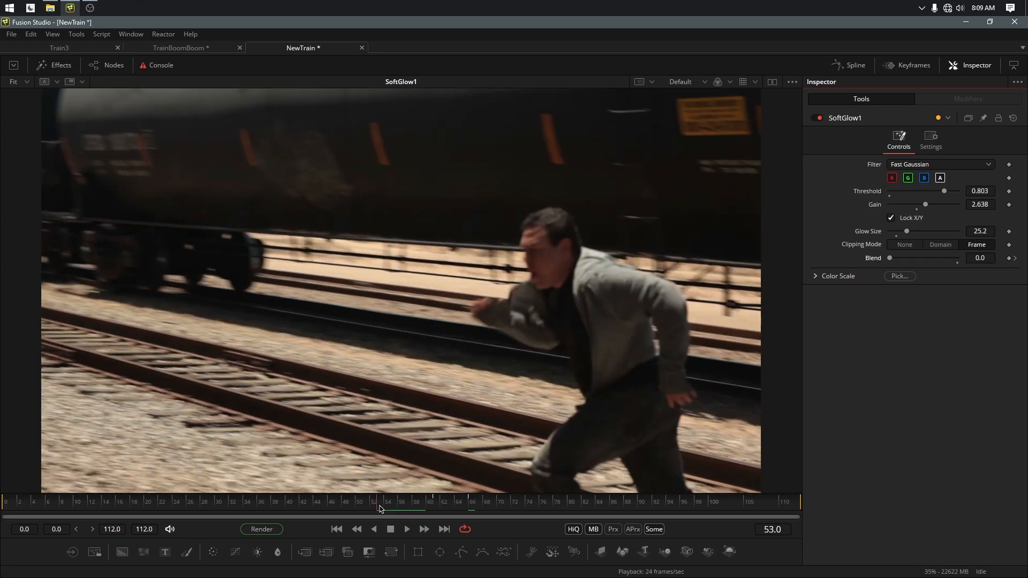
key(space)
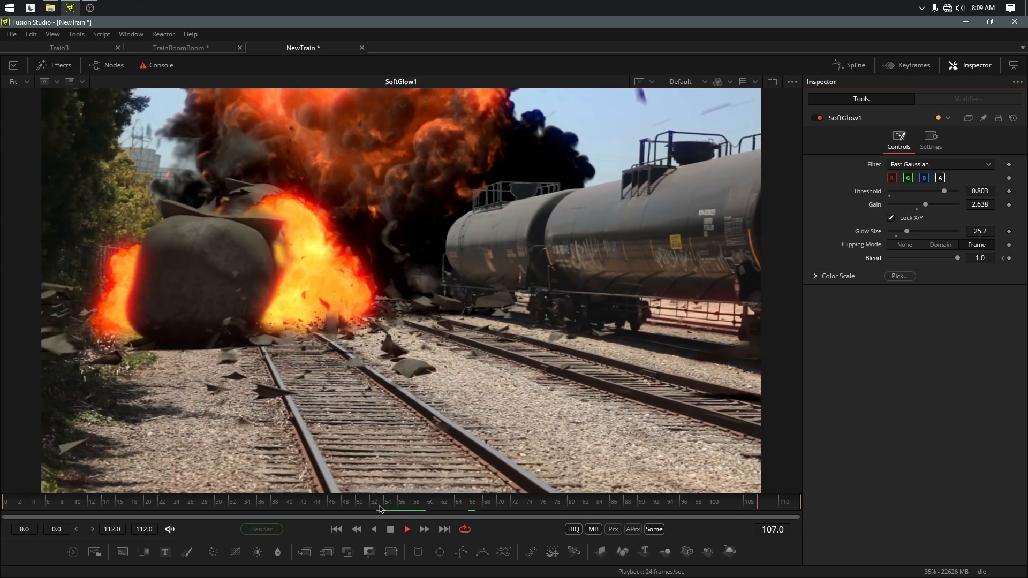
drag(380, 509, 698, 508)
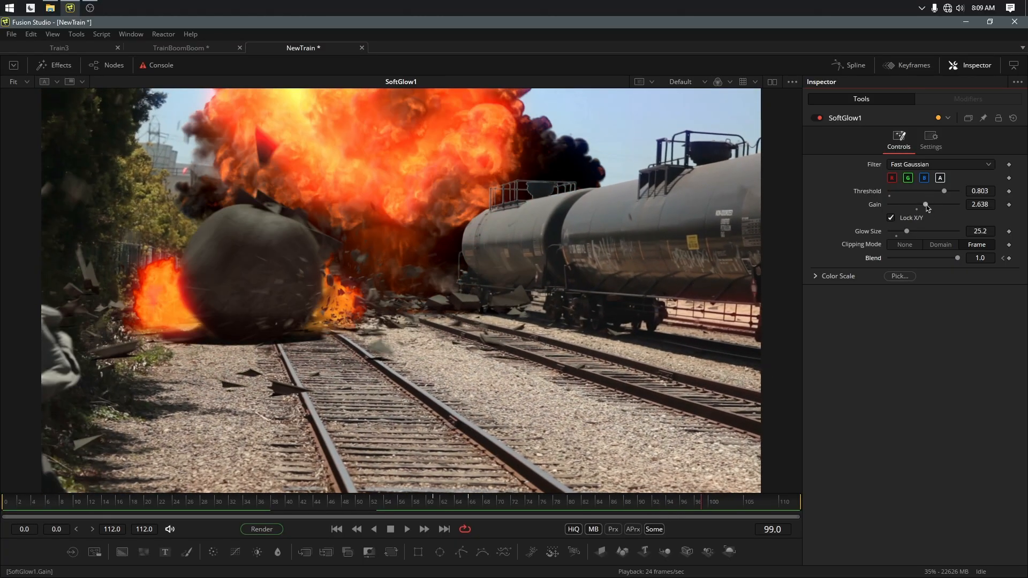
Step: Refine the Soft Glow with gain 2.126 and threshold 0.811
mouse_move(927, 208)
mouse_down()
mouse_move(903, 205)
mouse_move(919, 206)
mouse_up()
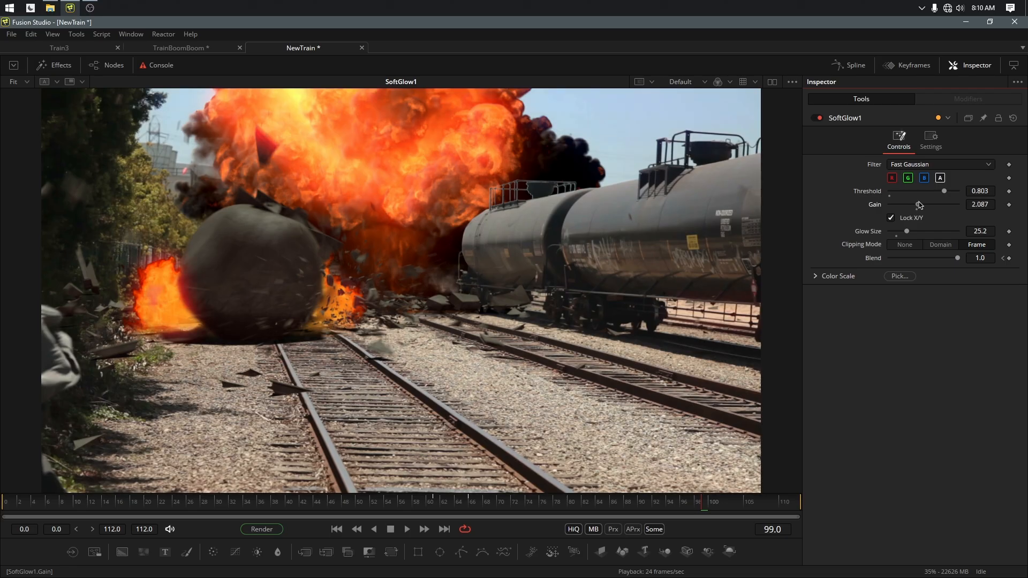
drag(947, 194, 937, 196)
drag(928, 196, 946, 194)
Step: Toggle the Soft Glow node off and on repeatedly to compare the composite with and without the glow
click(818, 118)
click(817, 118)
click(816, 119)
click(816, 119)
click(817, 119)
click(817, 119)
click(817, 118)
click(817, 119)
click(817, 119)
click(817, 118)
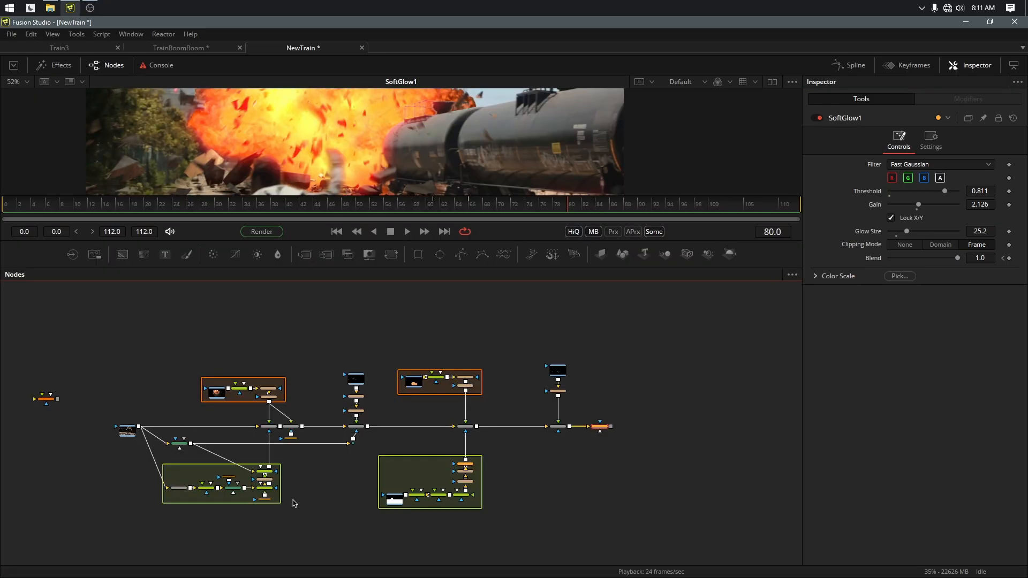
Step: Review the finished node tree from the plate through the underlay groups and merges to SoftGlow1, and check the composite at frame 99
scroll(136, 434, up, 3)
scroll(138, 433, down, 2)
scroll(128, 438, up, 2)
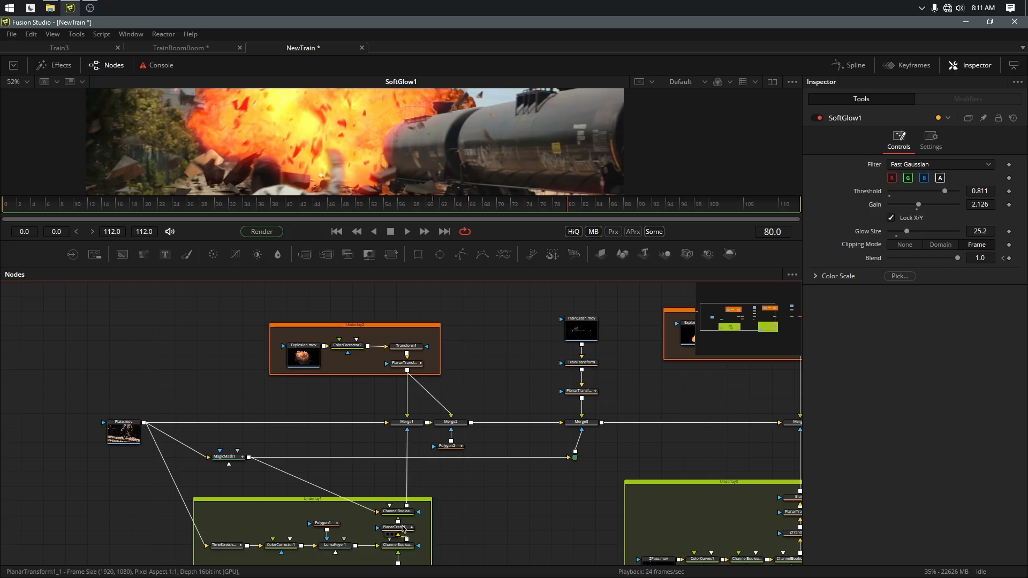
drag(462, 546, 458, 532)
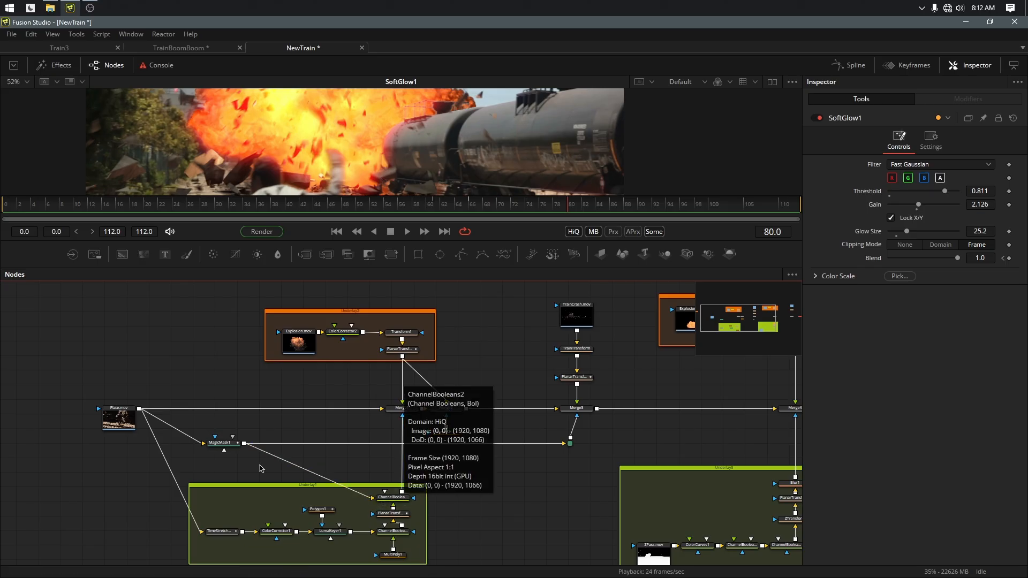
drag(592, 529, 336, 504)
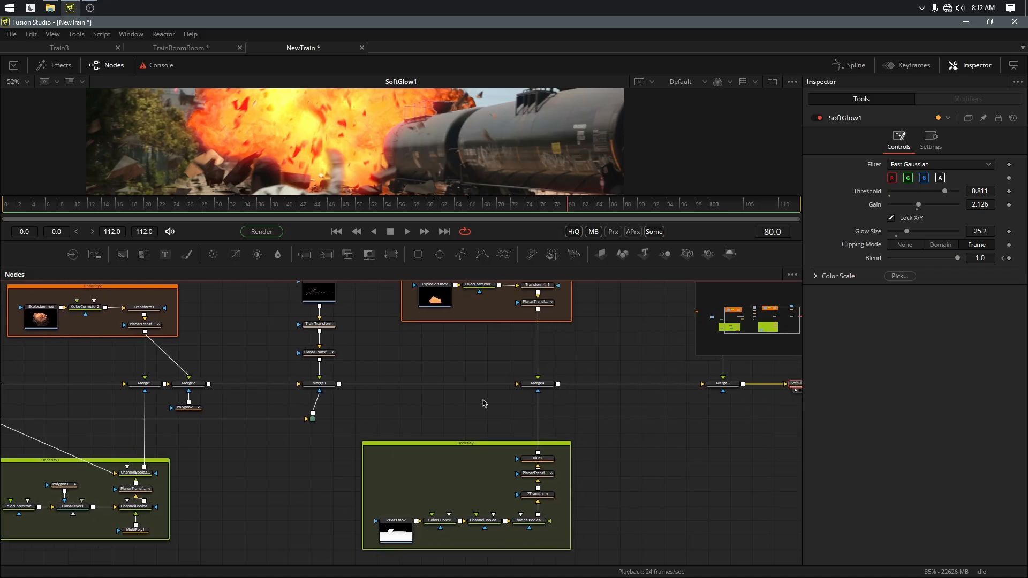
click(596, 207)
click(702, 209)
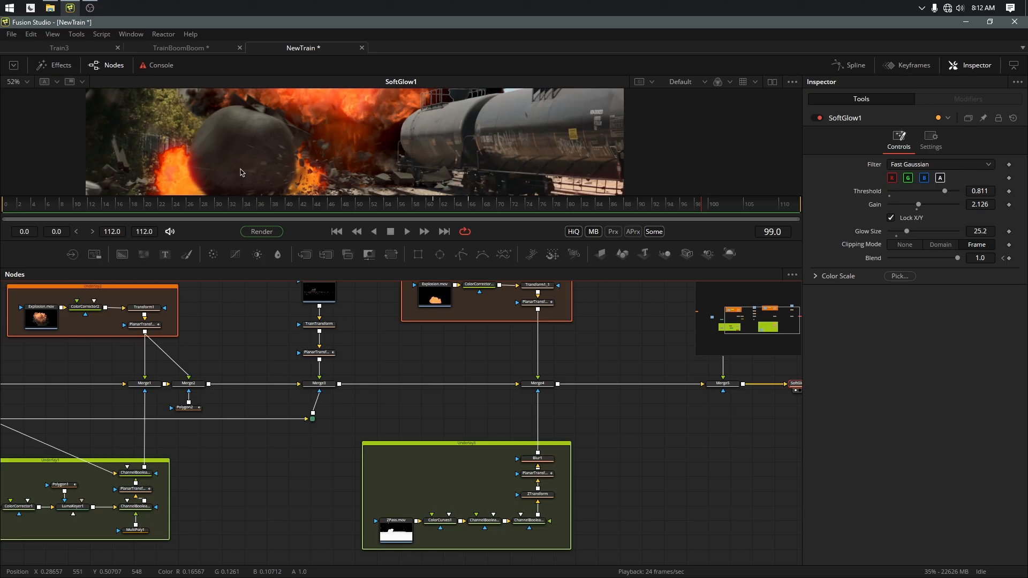
scroll(443, 436, down, 3)
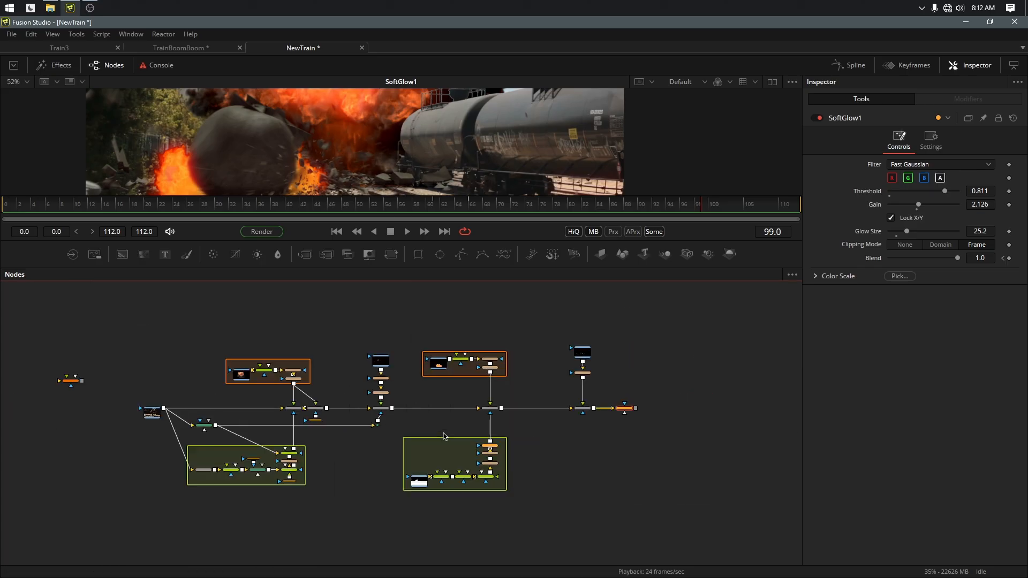